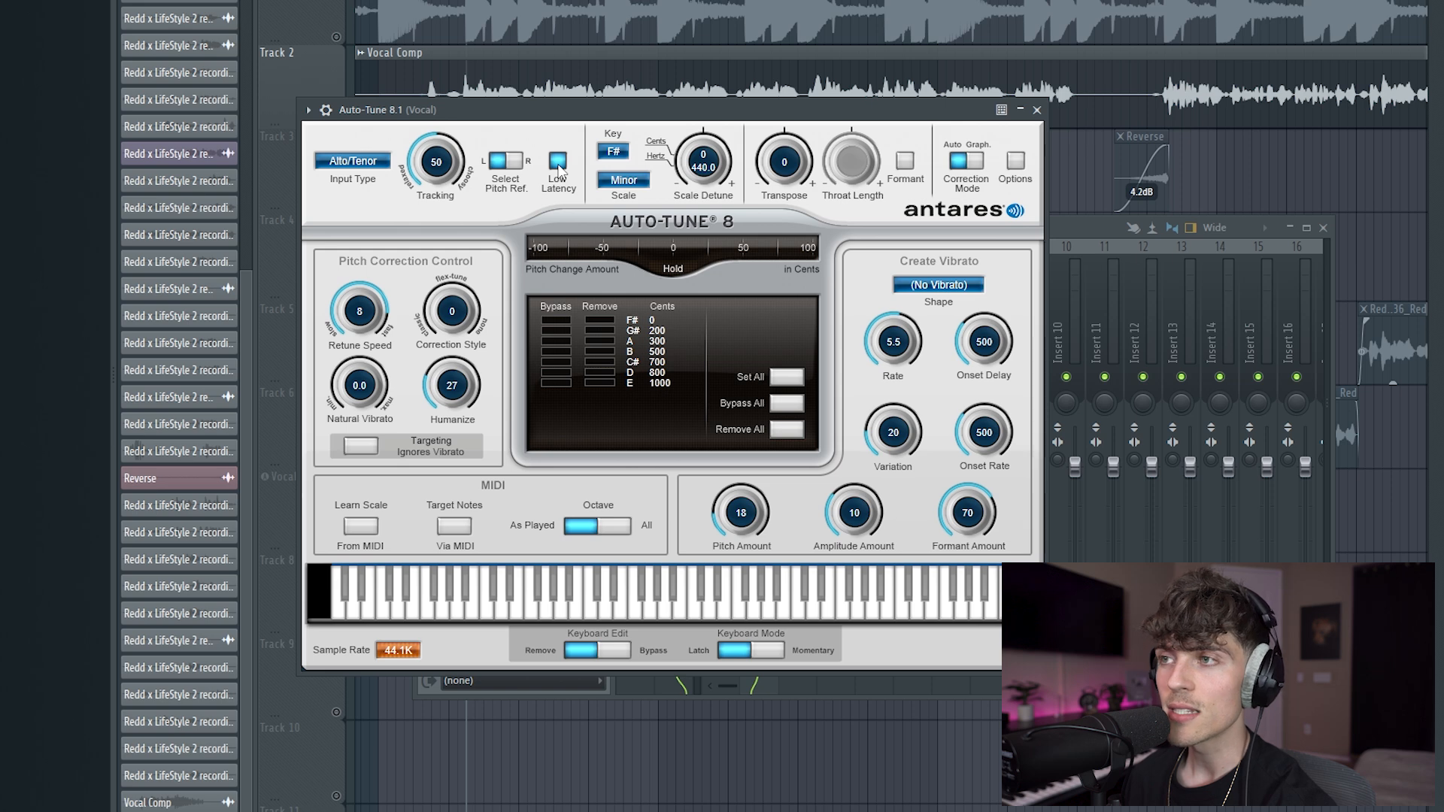
{"action": "left_click", "coordinate": [370, 163]}
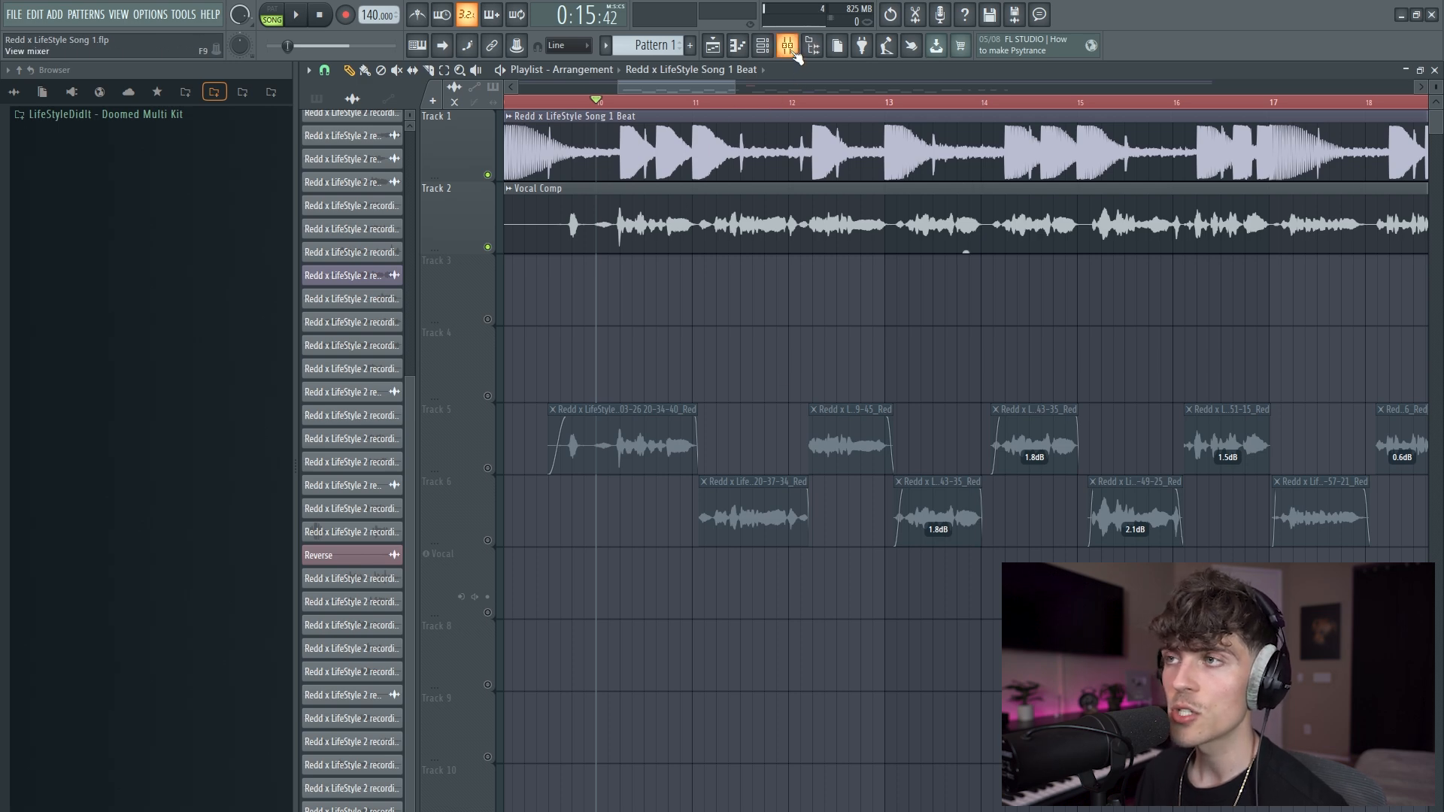
Play the song briefly with the Master channel selected in the mixer to check the overall level.
{"action": "scroll", "coordinate": [625, 110], "scroll_direction": "down", "scroll_amount": 2}
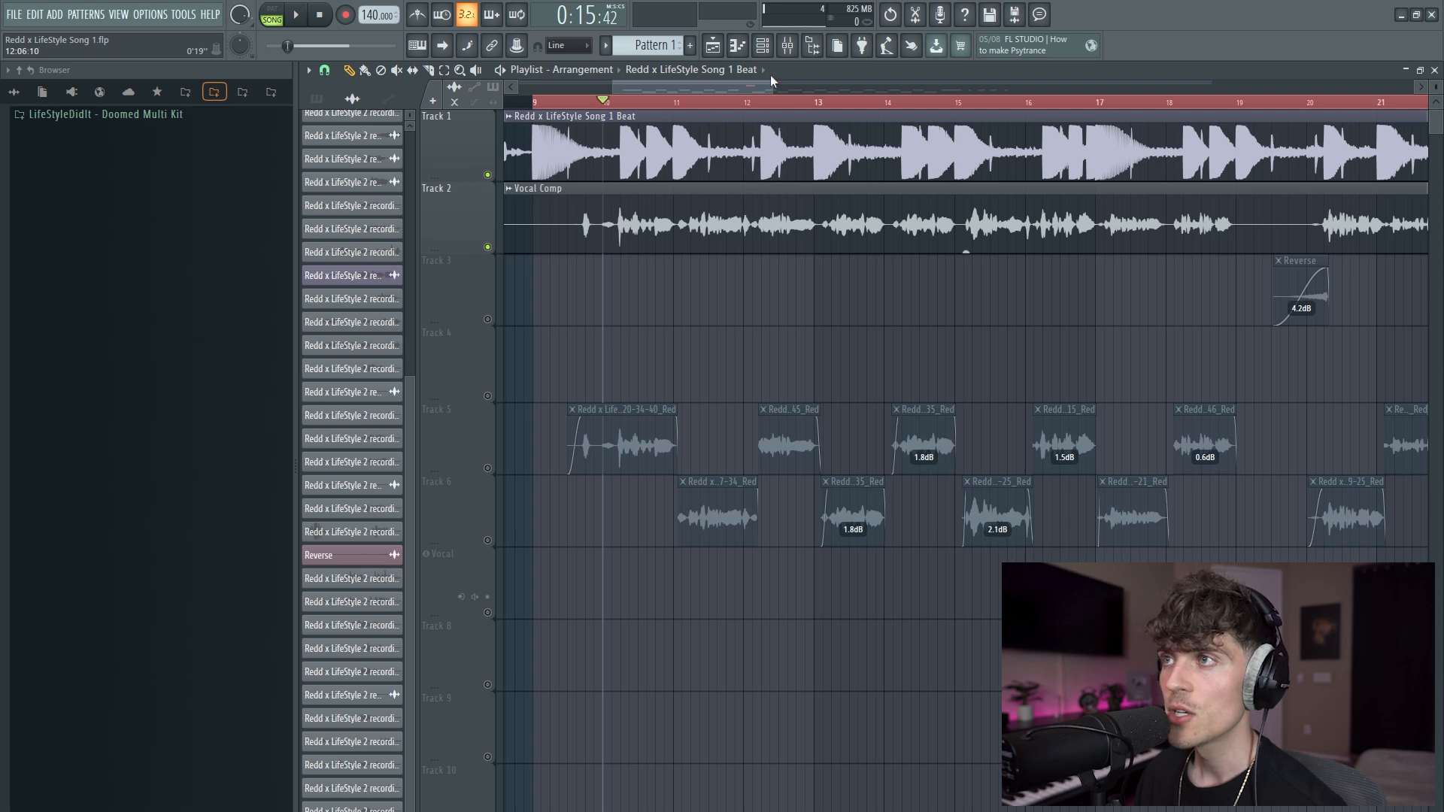
{"action": "left_click", "coordinate": [788, 45]}
{"action": "left_click", "coordinate": [785, 414]}
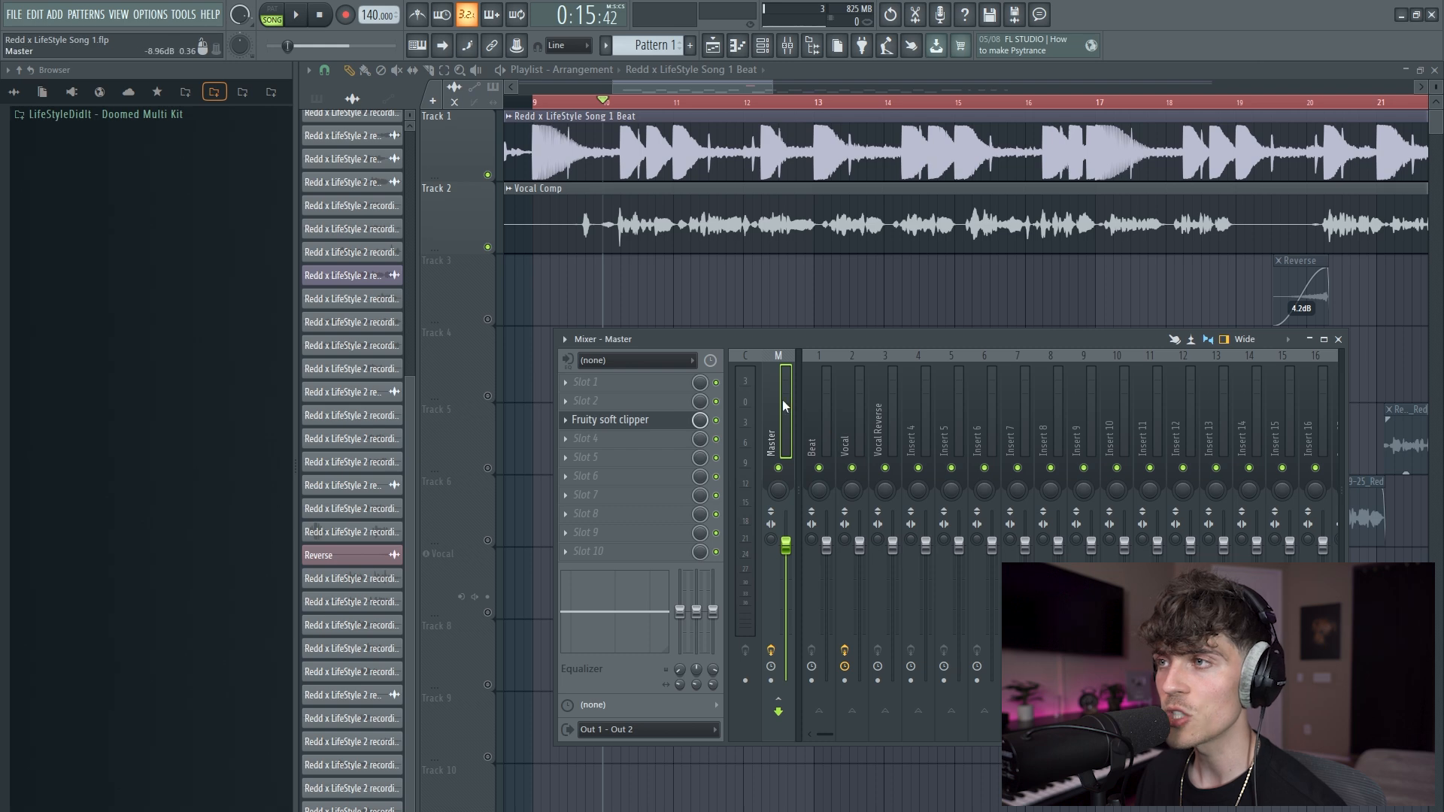
{"action": "key", "text": "space"}
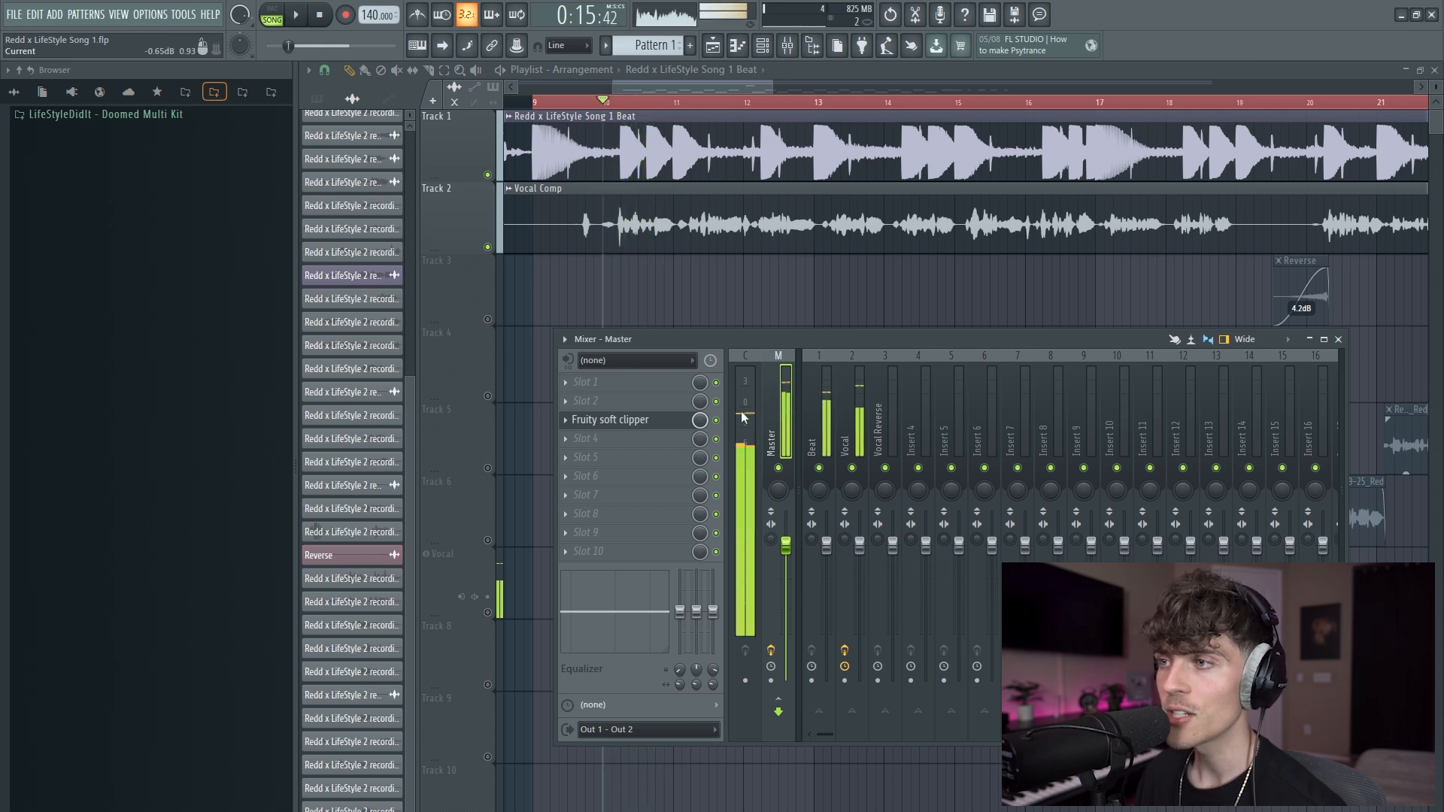
{"action": "key", "text": "space"}
Open the beat clip's channel settings, and play the beat track in solo with the mixer displayed.
{"action": "double_click", "coordinate": [653, 159]}
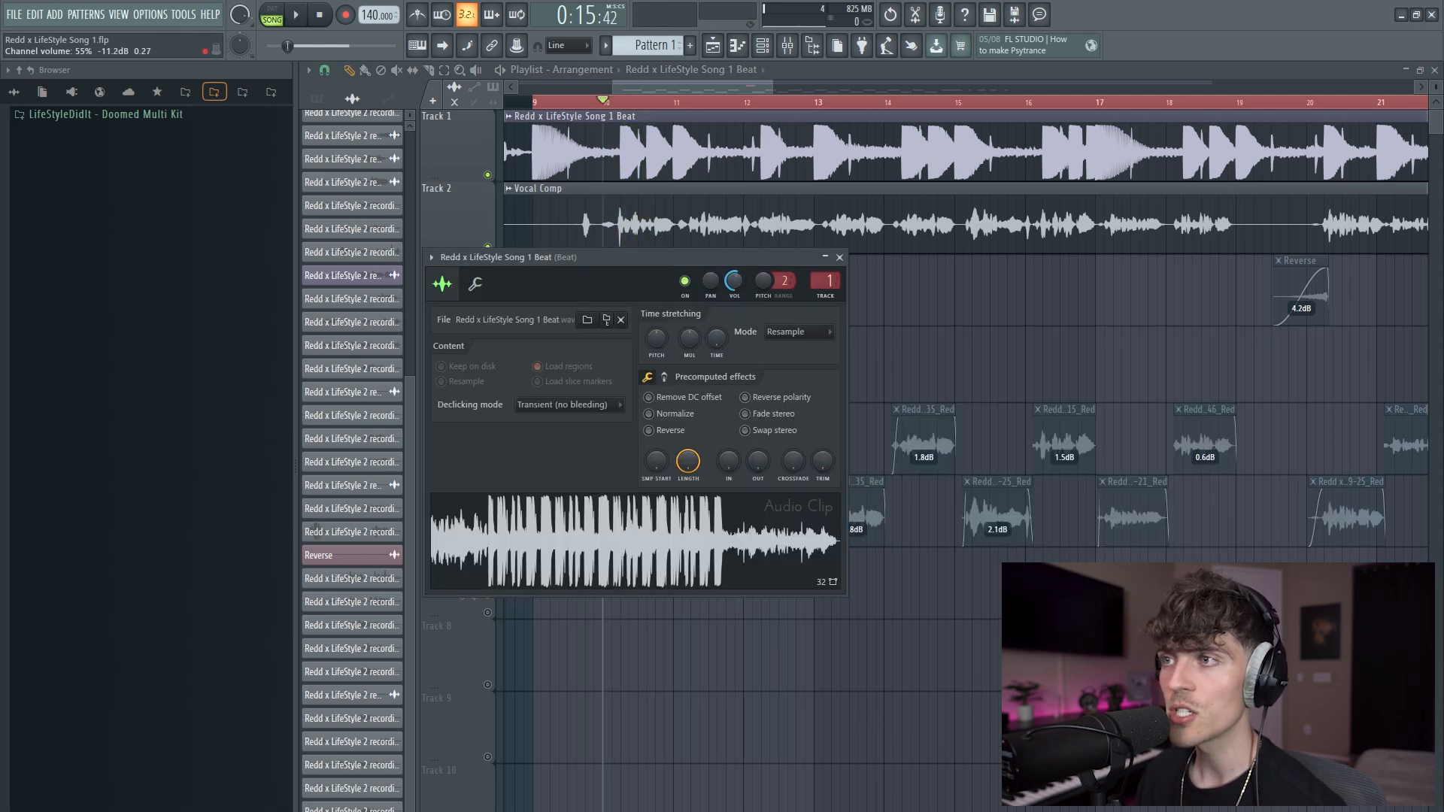
{"action": "right_click", "coordinate": [488, 175]}
{"action": "left_click", "coordinate": [787, 46]}
{"action": "key", "text": "space"}
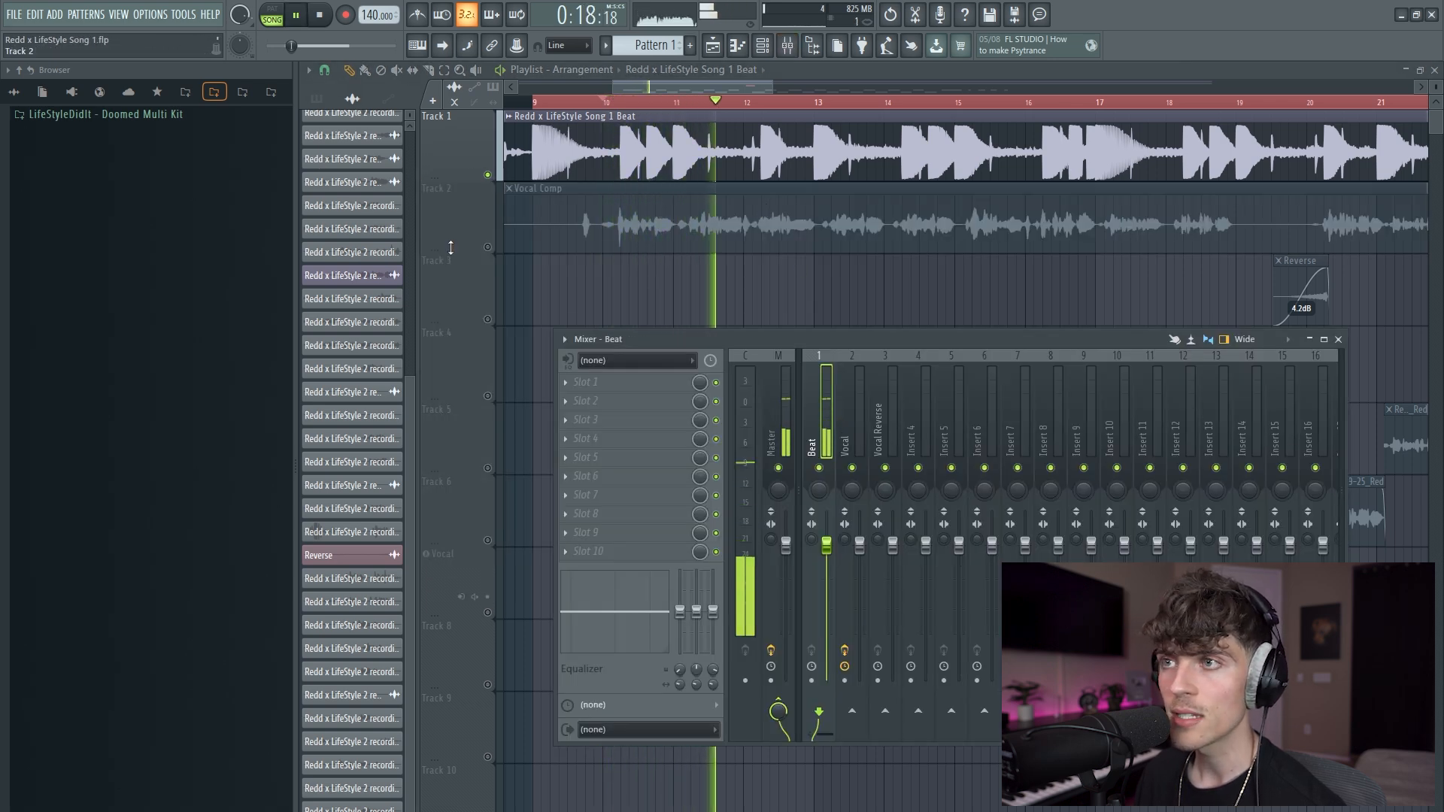
Open the Vocal Comp clip's channel settings and check the Vocal and Master levels in the mixer during playback.
{"action": "left_click", "coordinate": [778, 234]}
{"action": "double_click", "coordinate": [779, 234]}
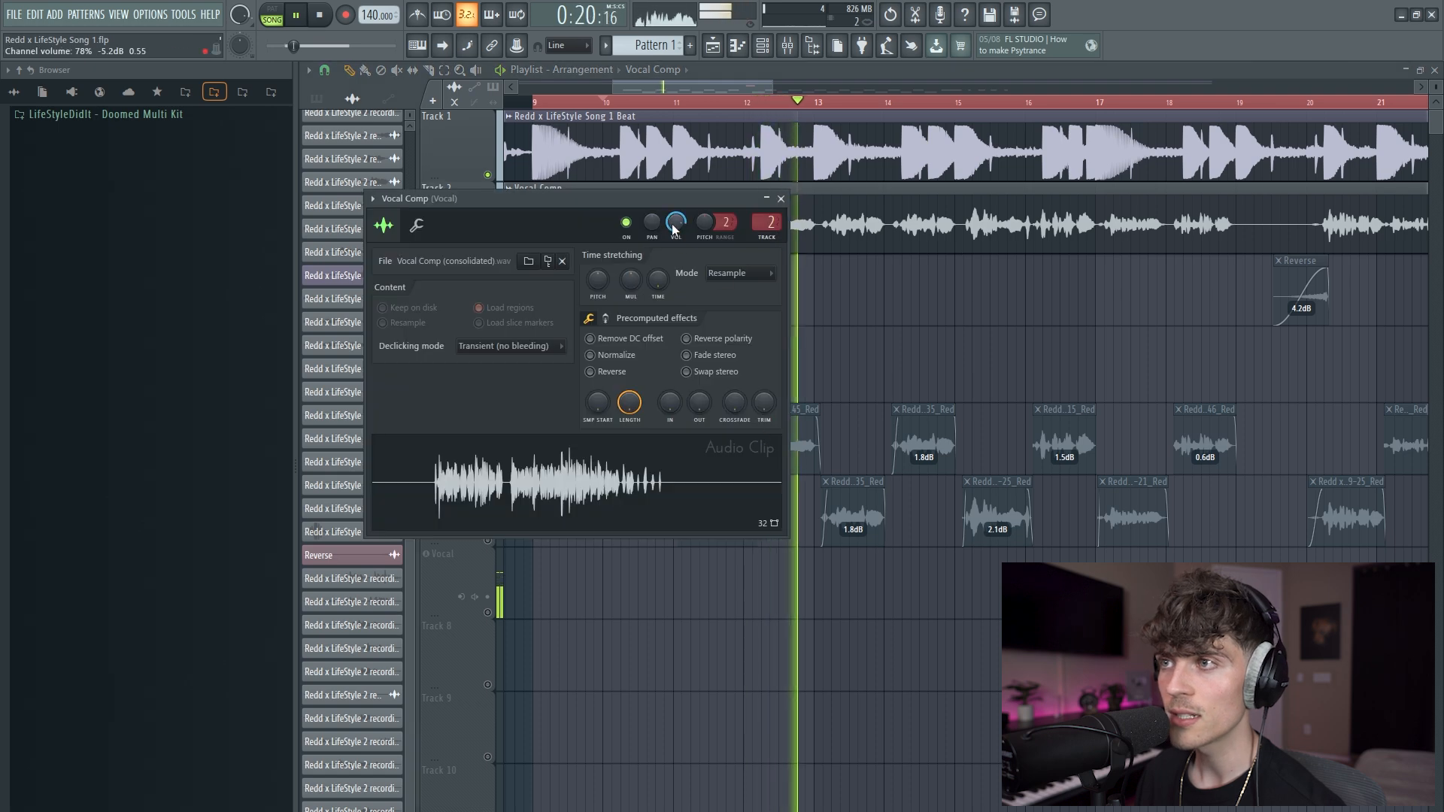
{"action": "left_click", "coordinate": [787, 46]}
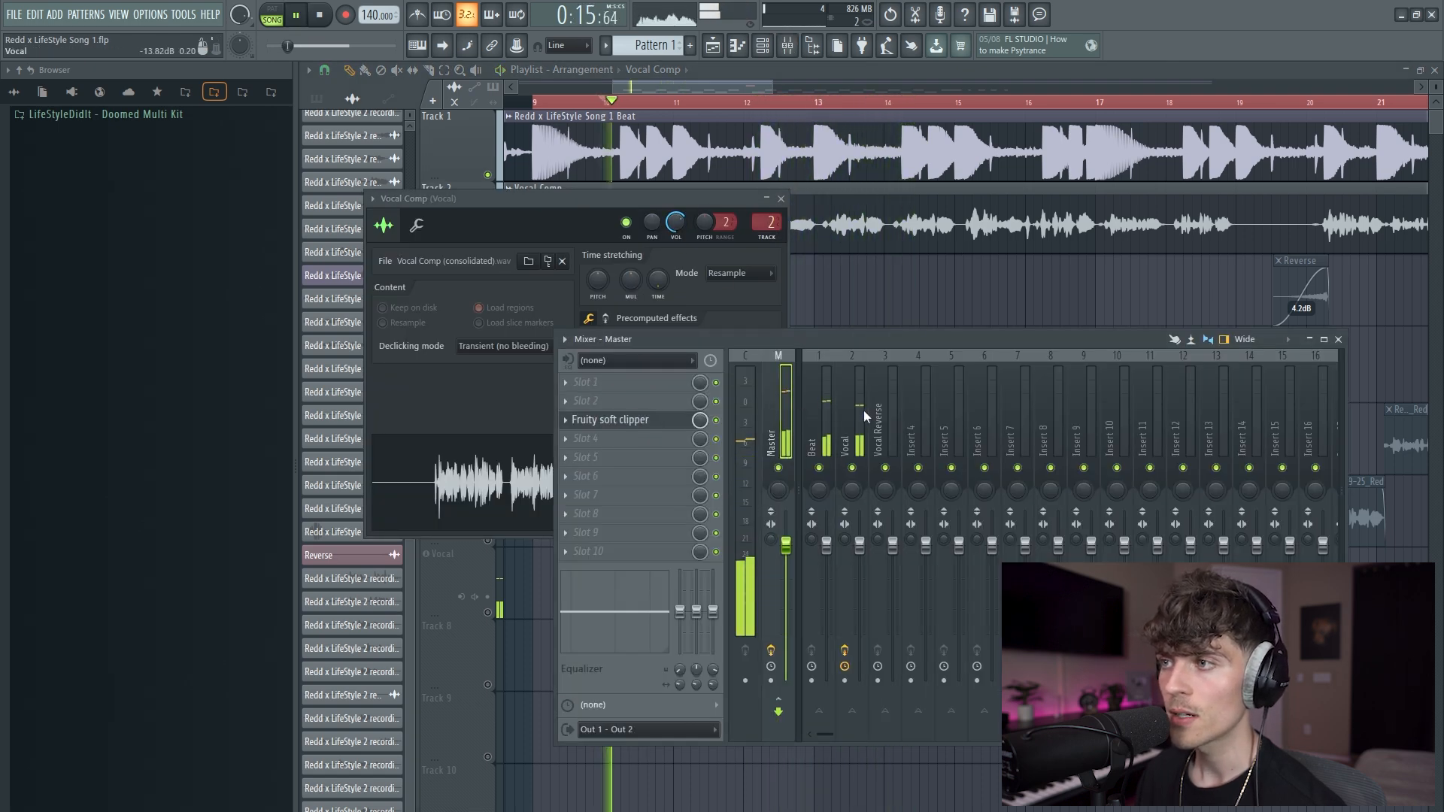
{"action": "left_click", "coordinate": [858, 420]}
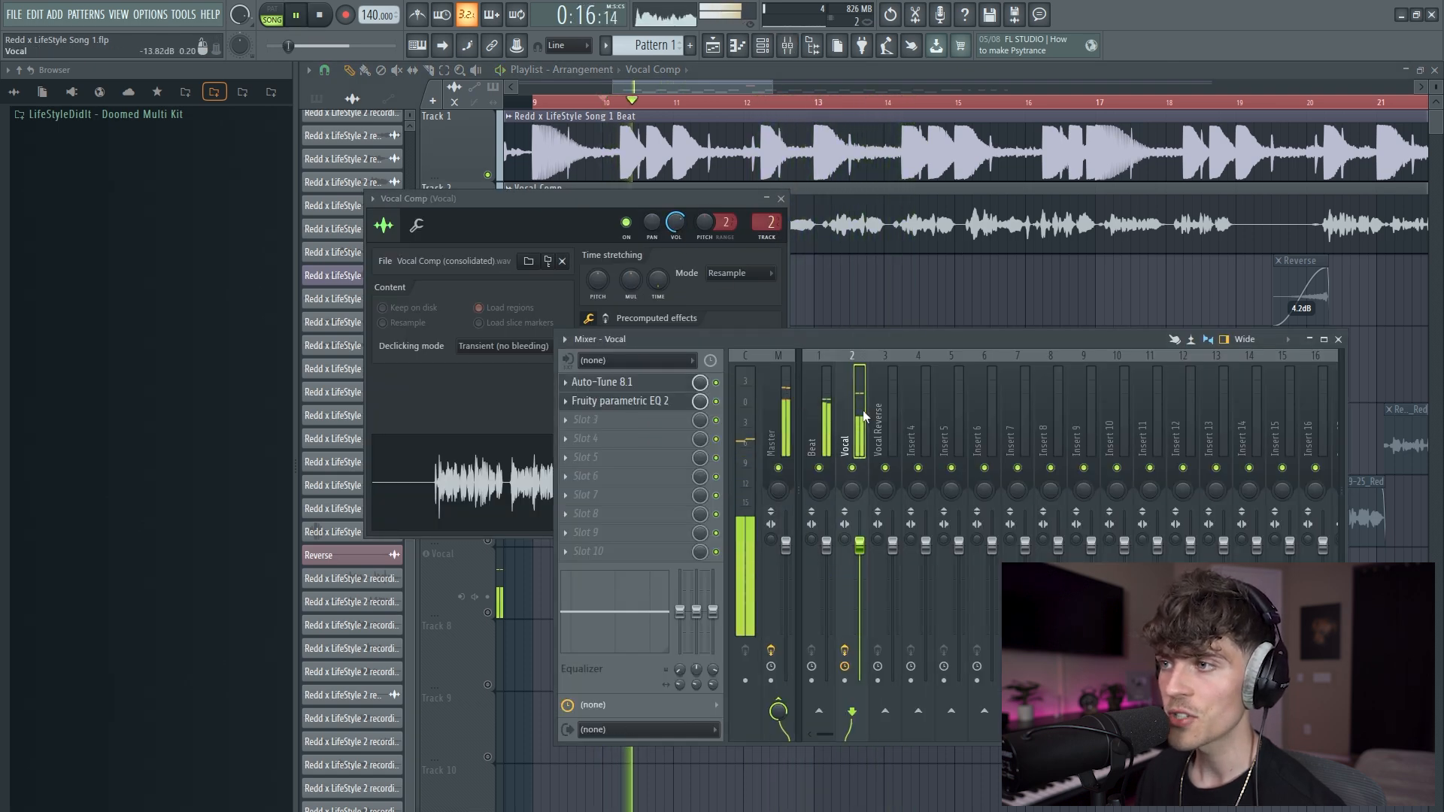
{"action": "left_click", "coordinate": [771, 432]}
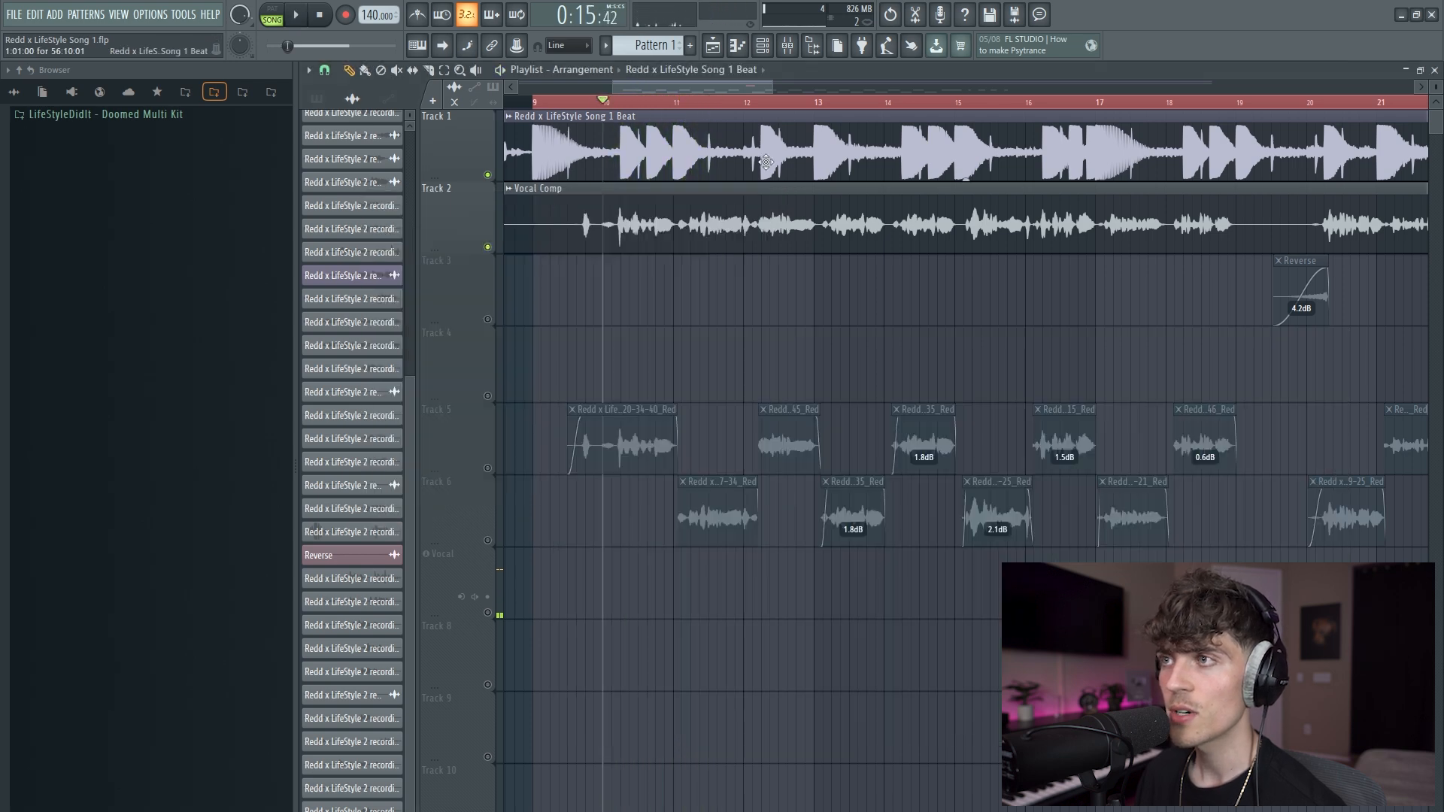
Open the Vocal Comp clip's channel settings and lower its channel volume to 66%.
{"action": "left_click", "coordinate": [556, 116]}
{"action": "left_click", "coordinate": [797, 52]}
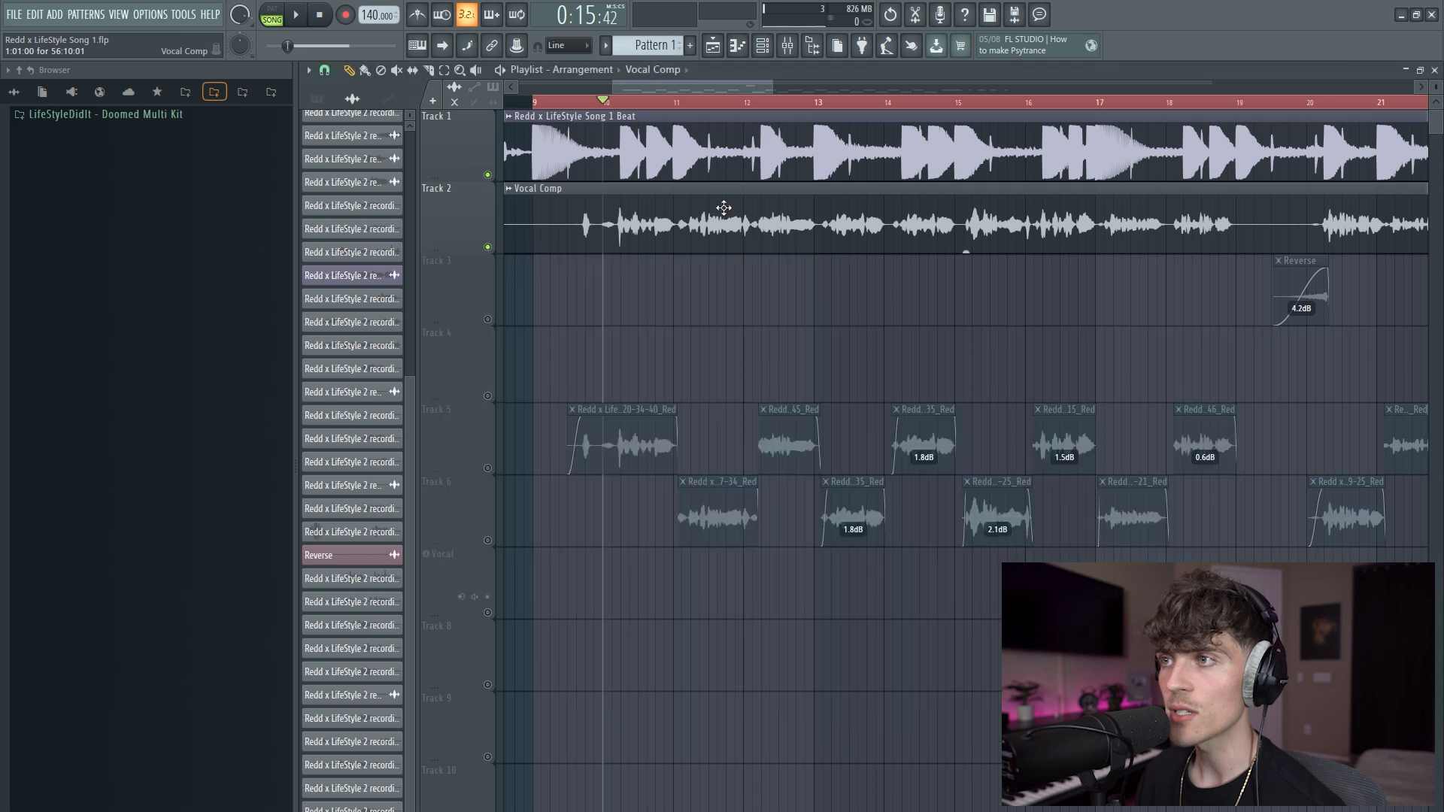
{"action": "left_click", "coordinate": [537, 188]}
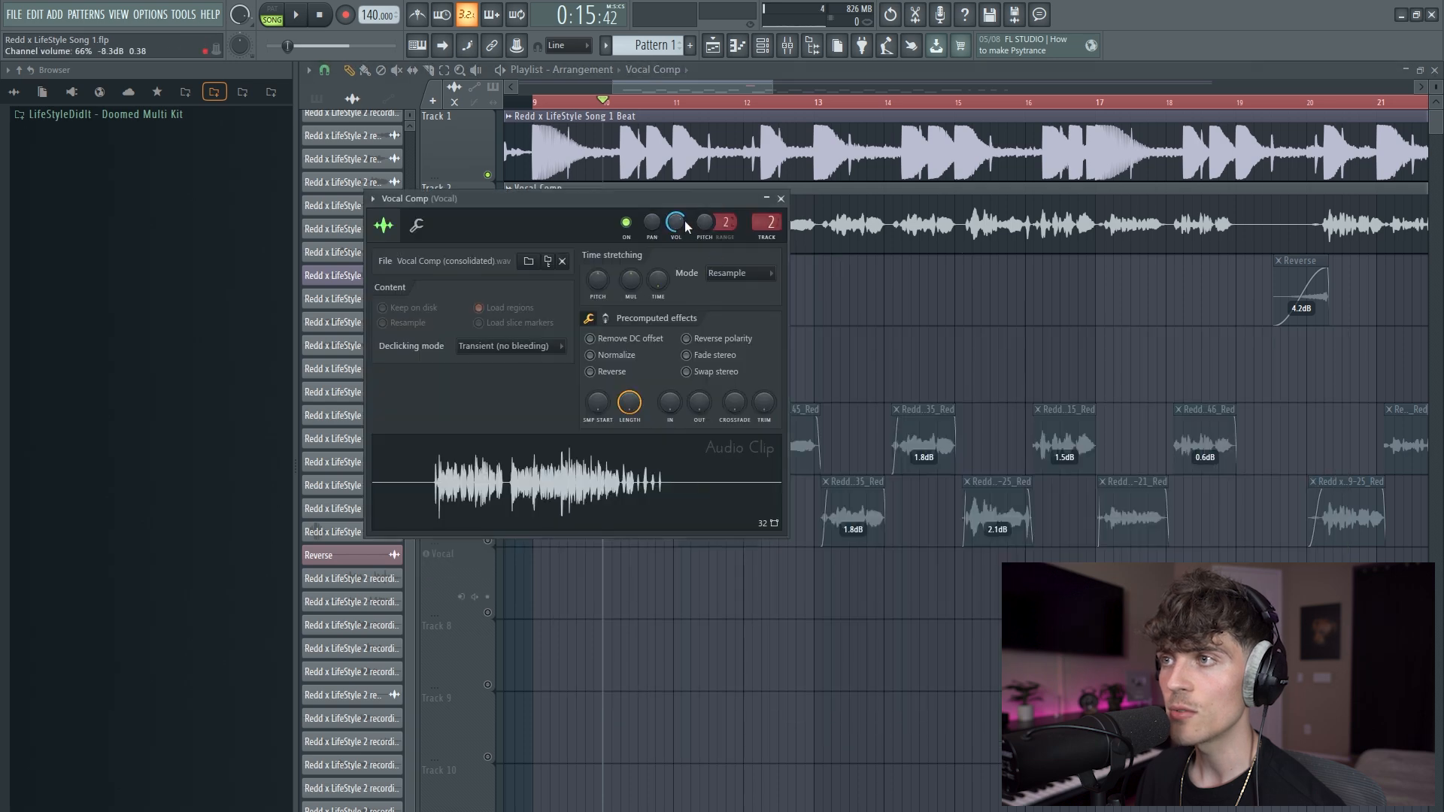
Open Fruity parametric EQ 2 on the Vocal channel and make band 1 a high pass at about 36 Hz.
{"action": "key", "text": "F9"}
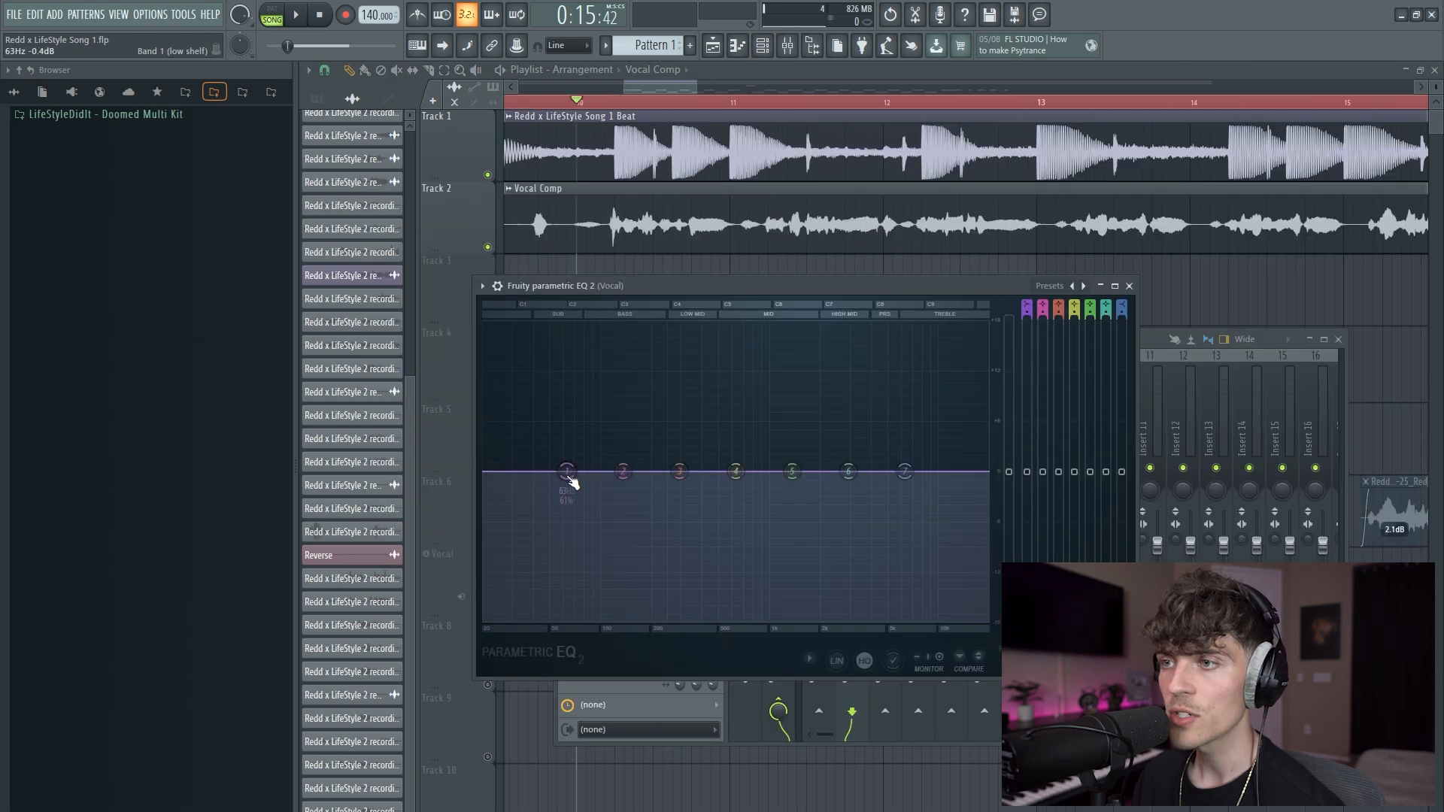
{"action": "right_click", "coordinate": [566, 472]}
{"action": "mouse_move", "coordinate": [602, 532]}
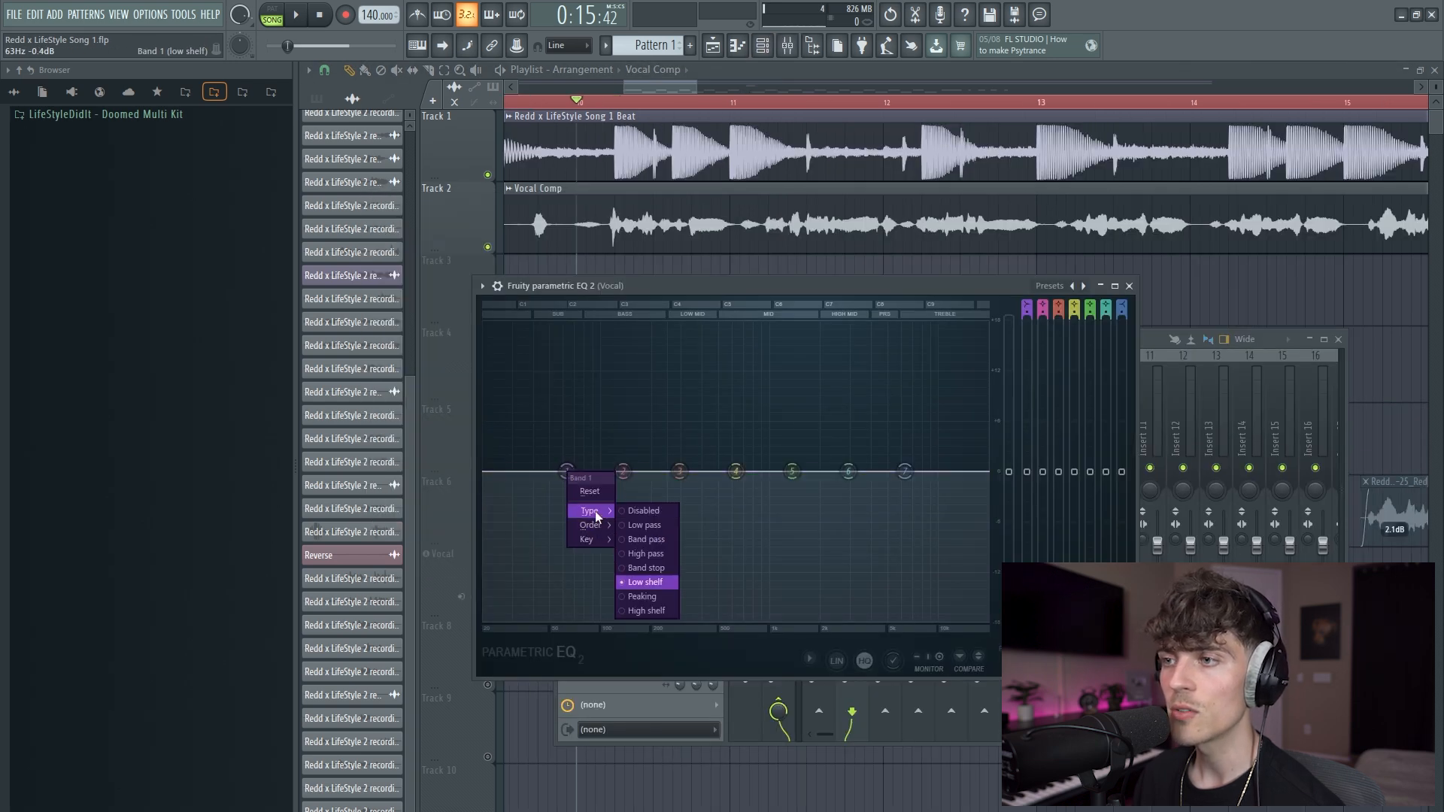
{"action": "left_click", "coordinate": [645, 554]}
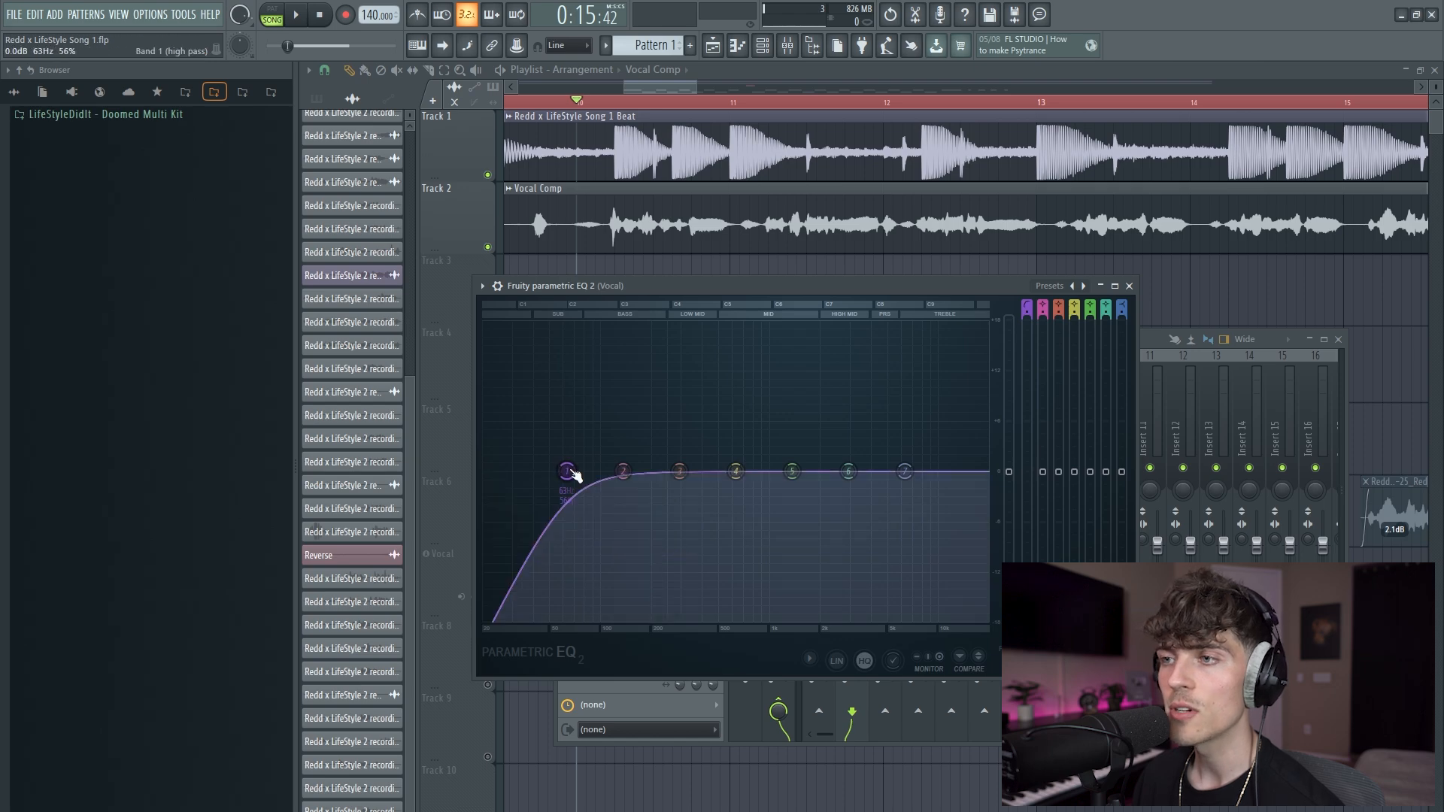
{"action": "left_click_drag", "start_coordinate": [573, 475], "coordinate": [529, 476]}
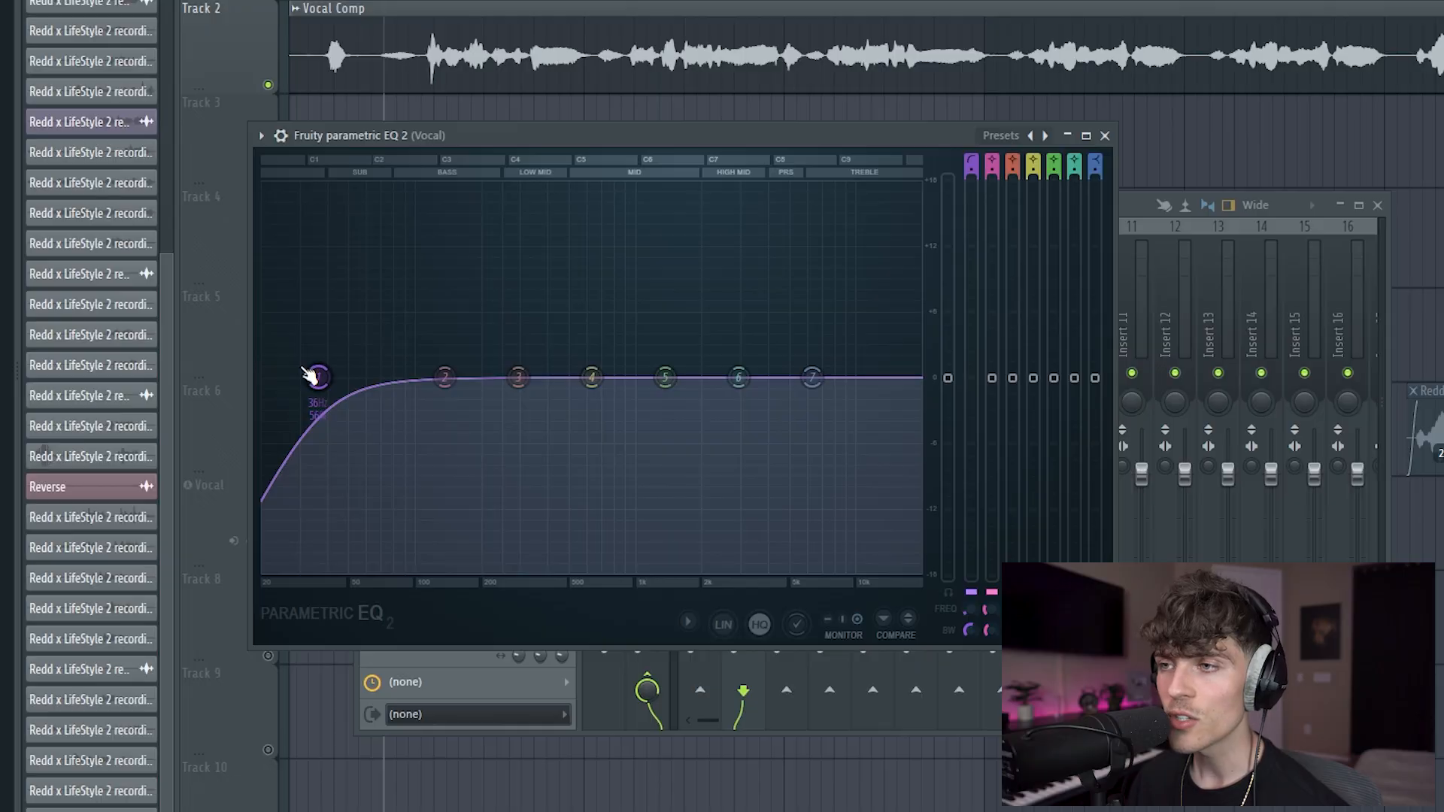
Sweep the band 1 high pass up to about 252 Hz while the vocal plays.
{"action": "left_click_drag", "start_coordinate": [319, 377], "coordinate": [323, 376]}
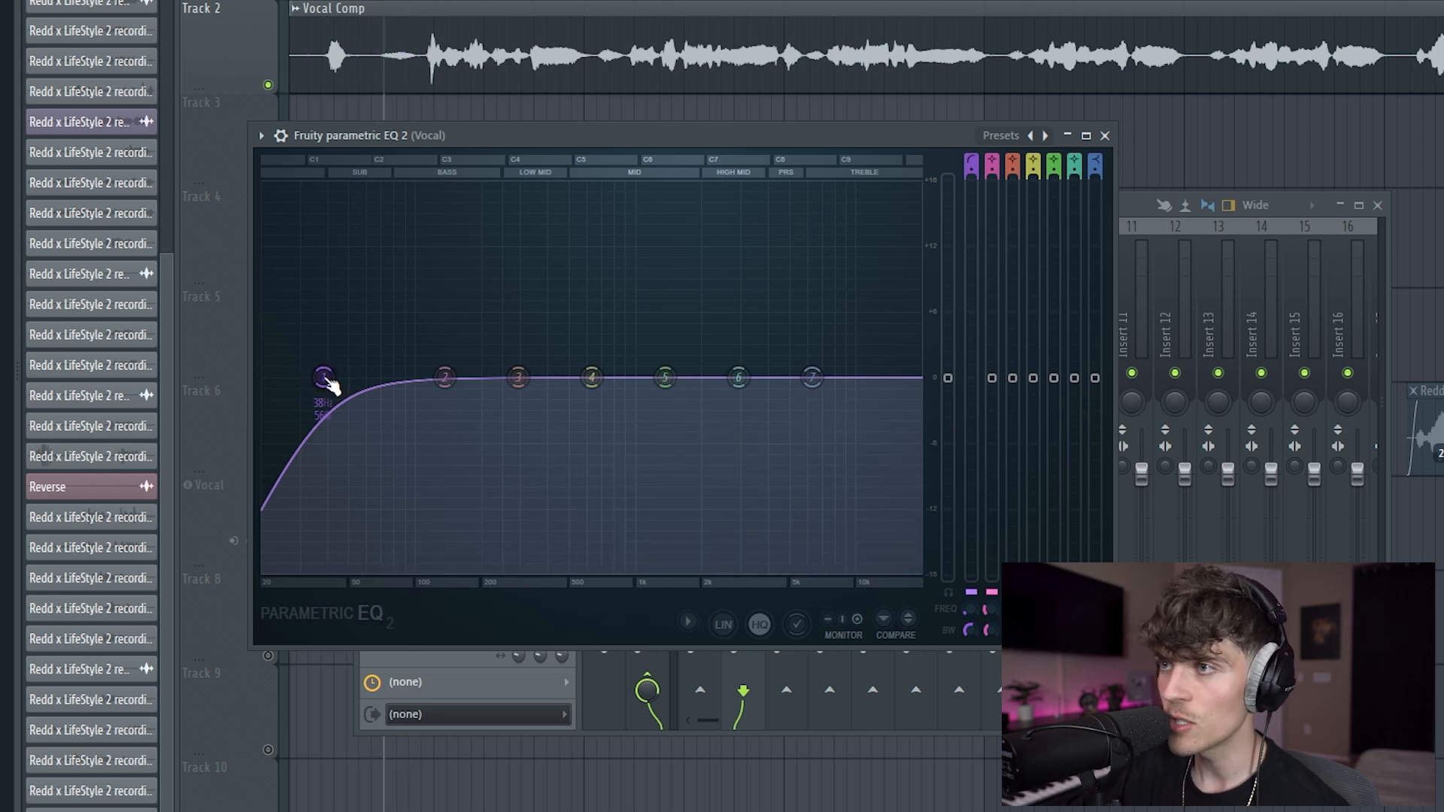
{"action": "key", "text": "space"}
{"action": "left_click_drag", "start_coordinate": [328, 384], "coordinate": [502, 377]}
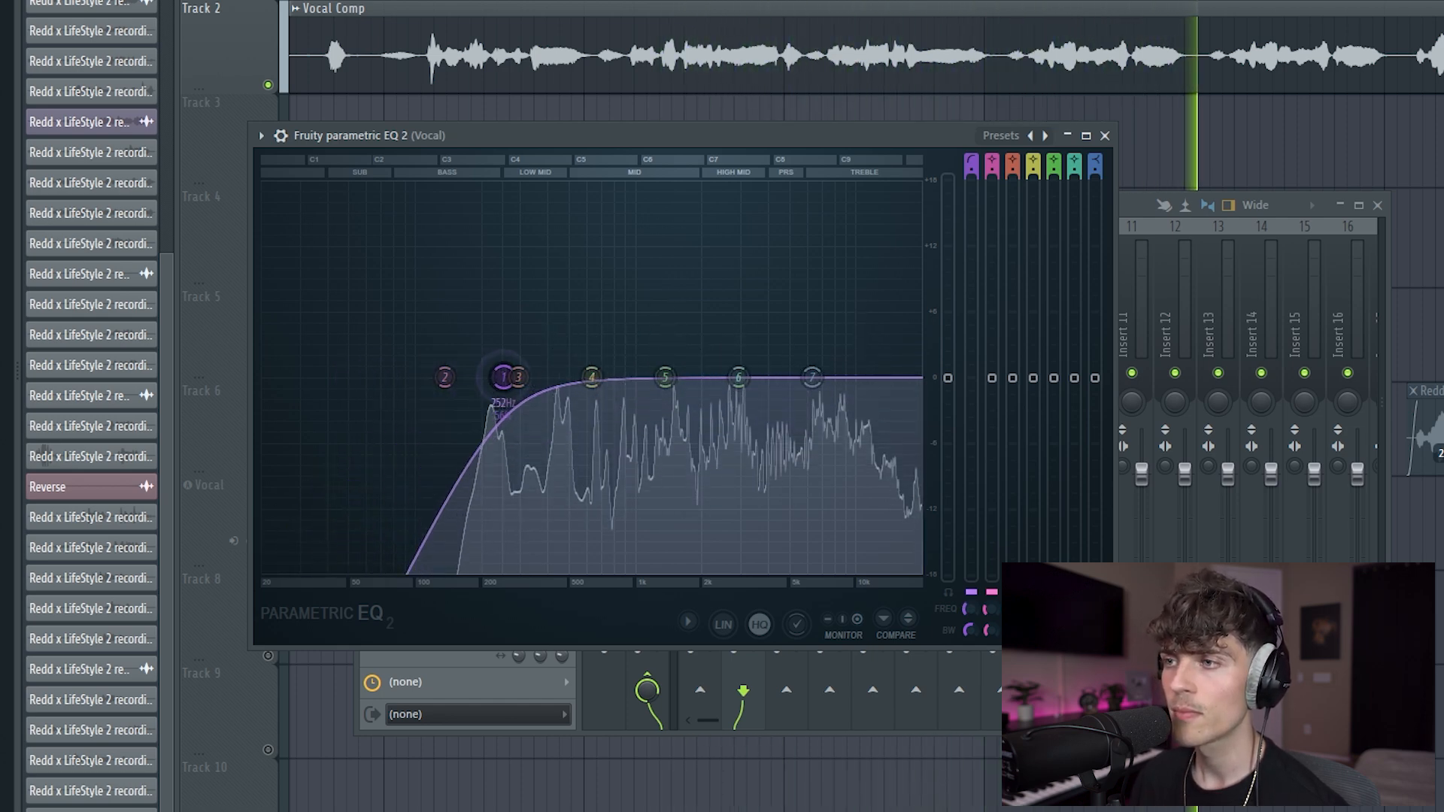
{"action": "key", "text": "space"}
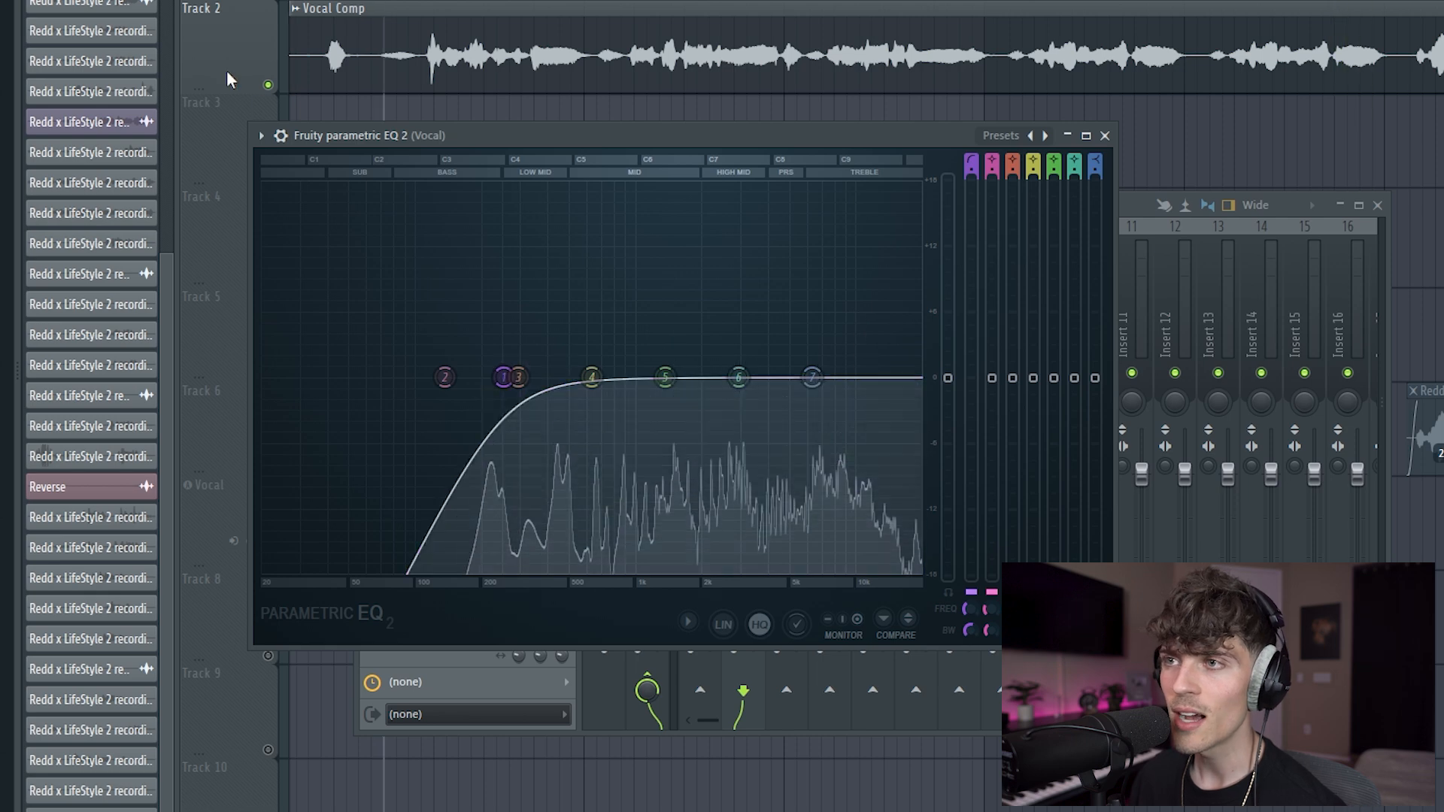
Solo the vocal track and compare its playback with Fruity parametric EQ 2 enabled and bypassed.
{"action": "left_click", "coordinate": [278, 88]}
{"action": "key", "text": "F9"}
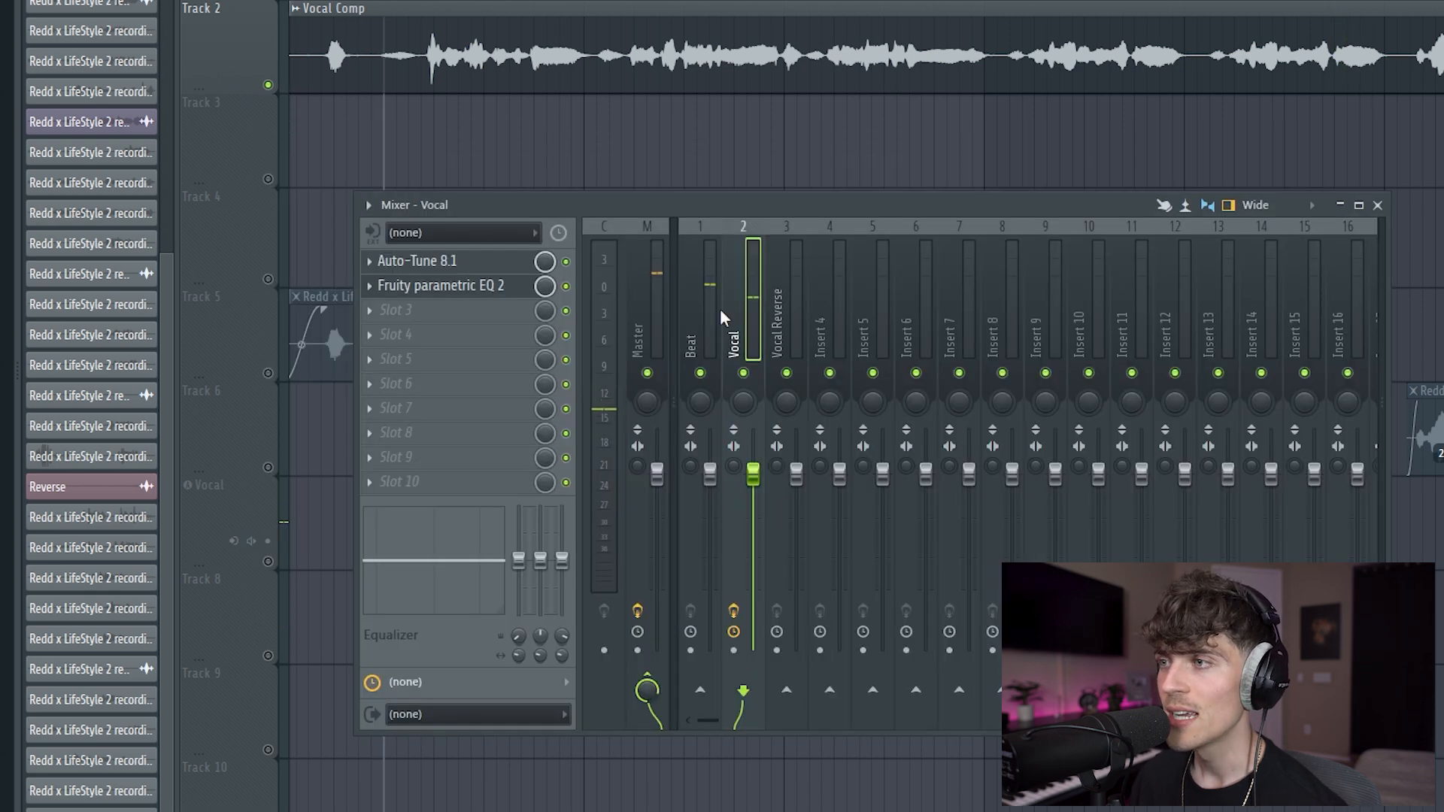
{"action": "left_click", "coordinate": [470, 287]}
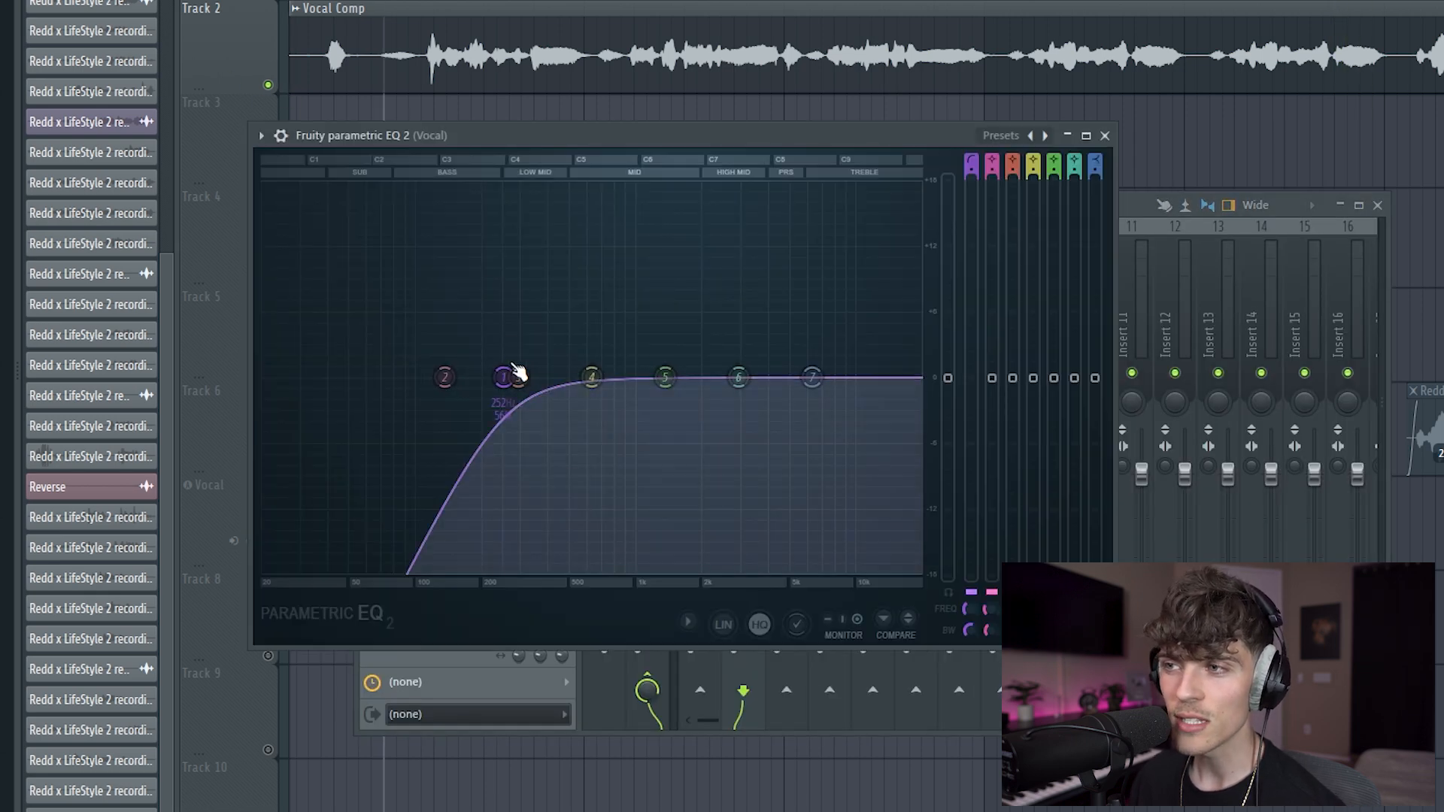
{"action": "key", "text": "space"}
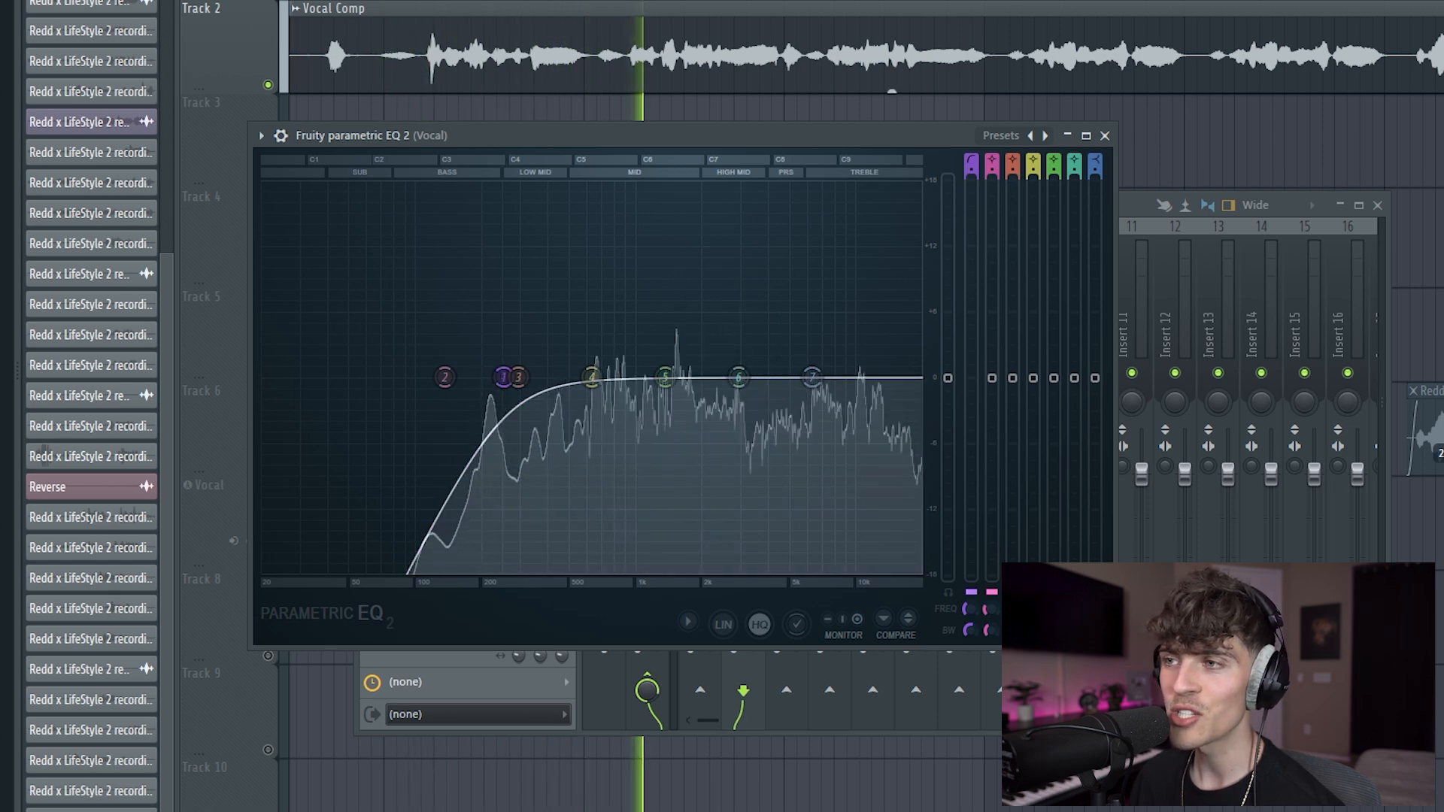
{"action": "key", "text": "F9"}
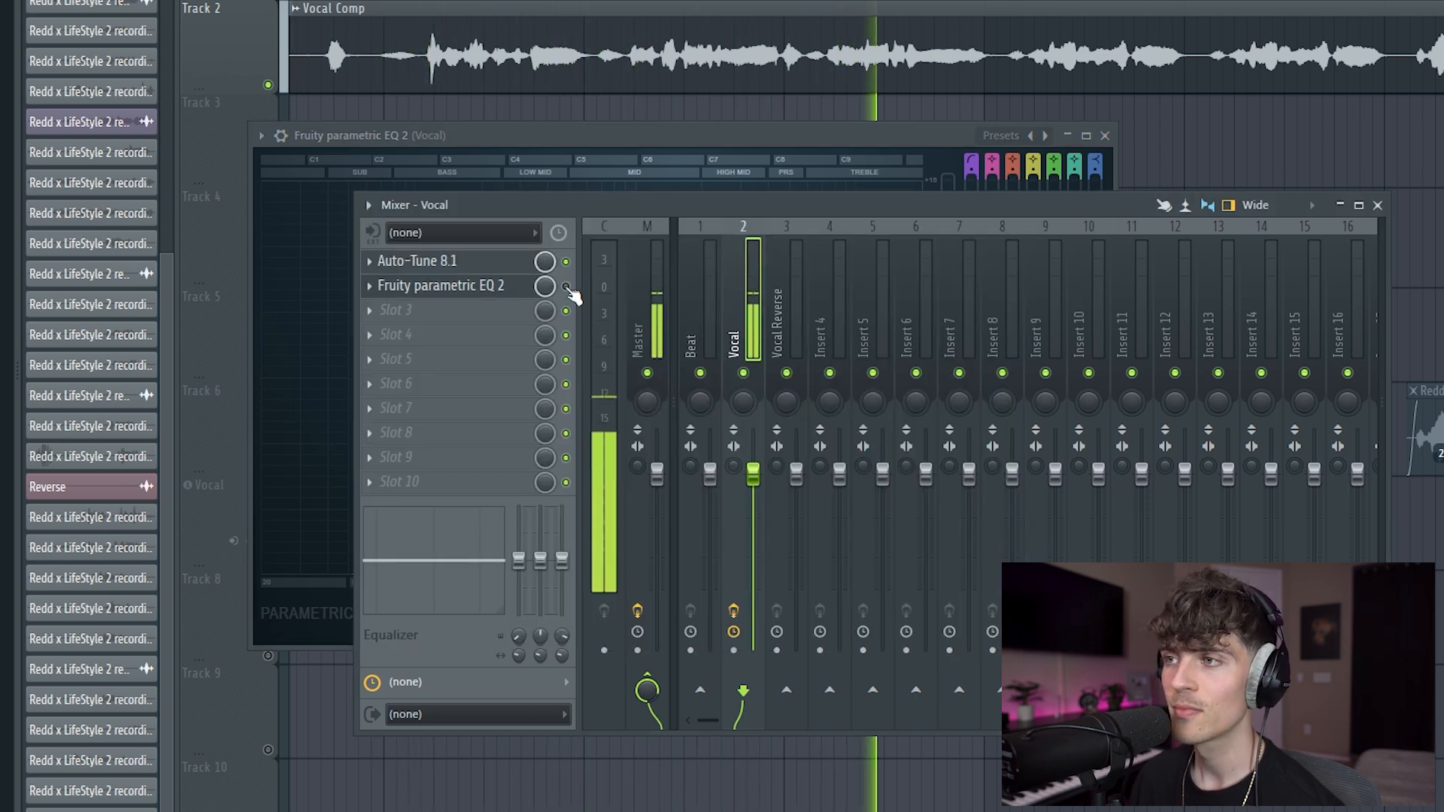
{"action": "left_click", "coordinate": [554, 137]}
Move the band 1 high pass down to just under 100 Hz and play back the vocal.
{"action": "left_click_drag", "start_coordinate": [503, 378], "coordinate": [409, 378]}
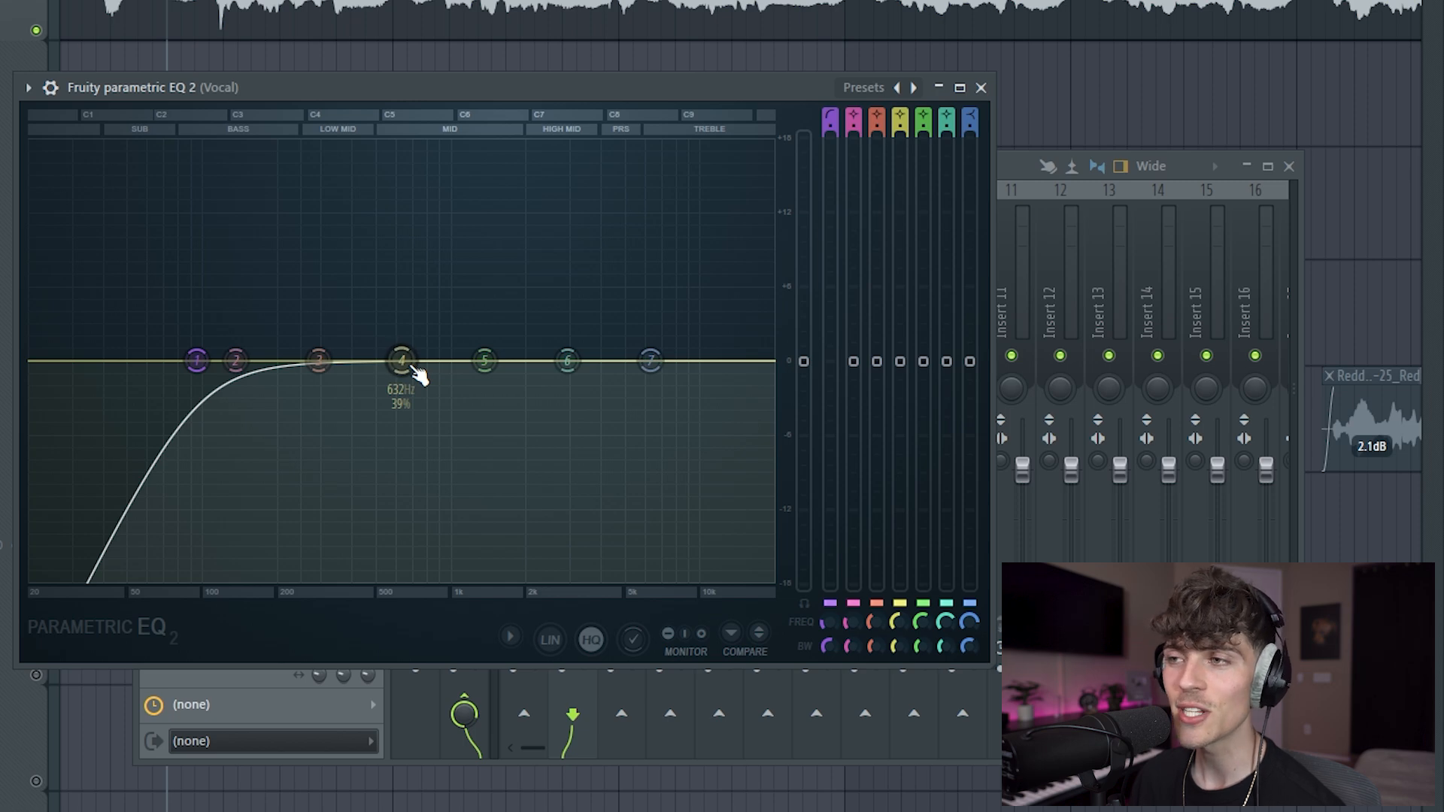
{"action": "key", "text": "space"}
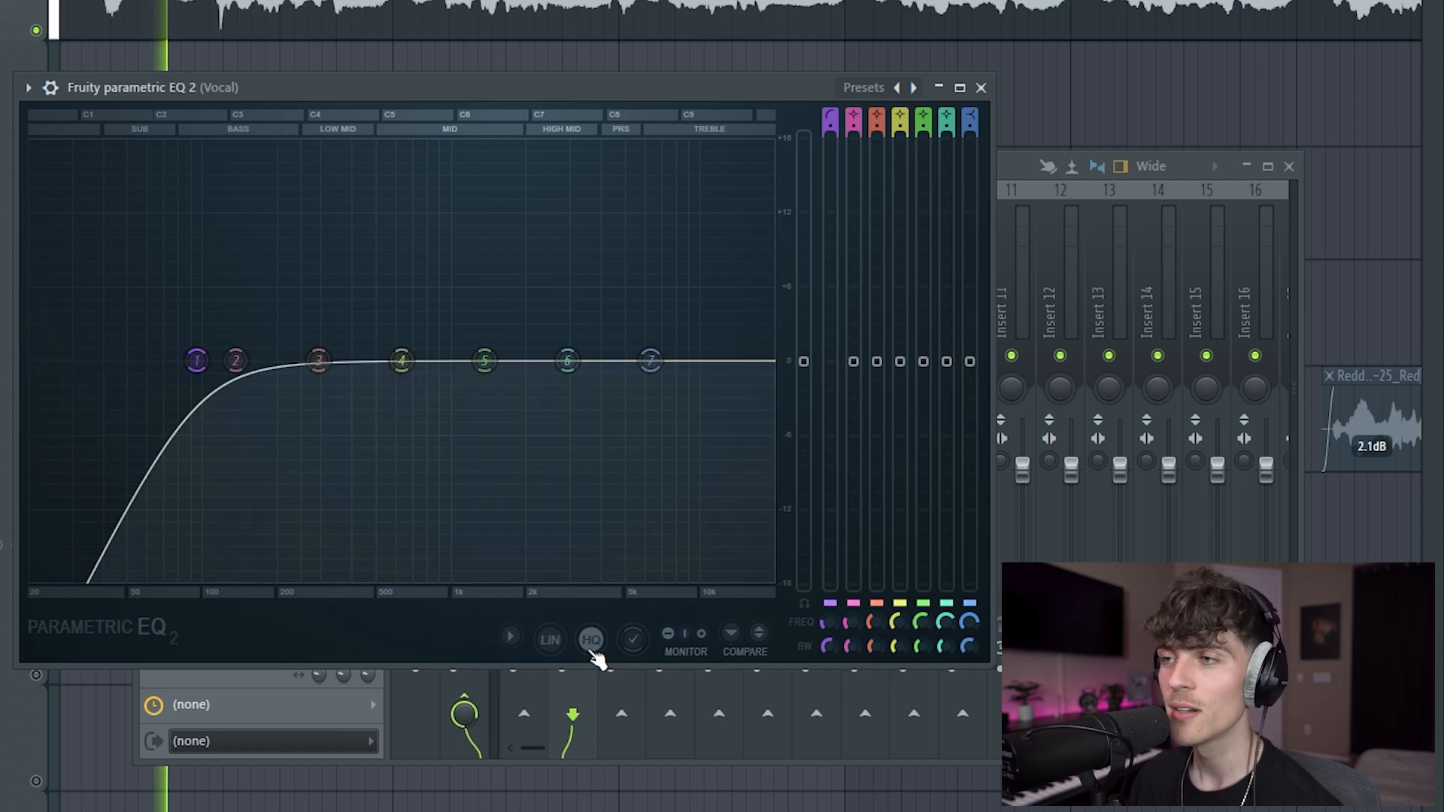
{"action": "key", "text": "space"}
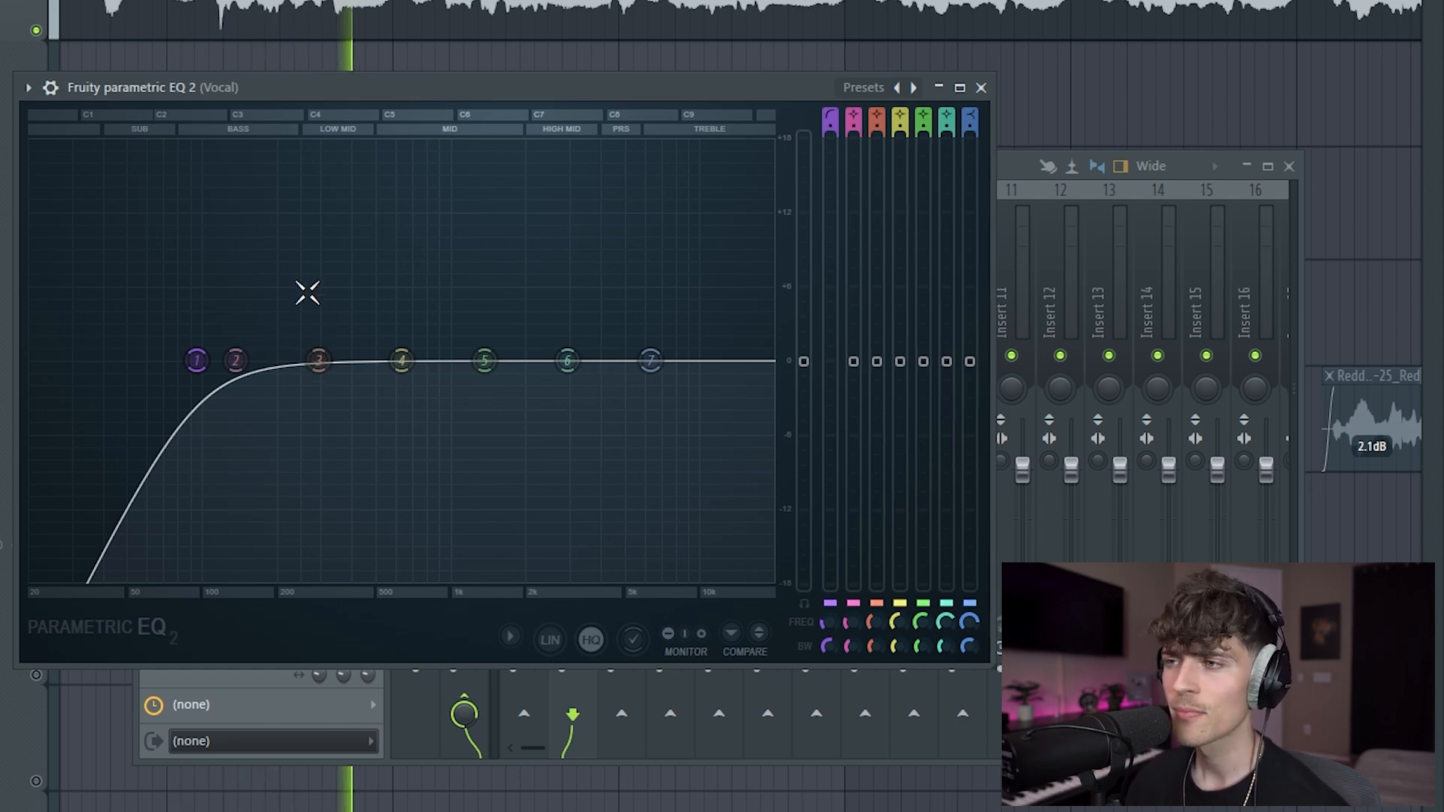
Boost band 3 into a narrow peak with 9% bandwidth and sweep it between about 390 and 458 Hz to locate the harsh frequency.
{"action": "left_click_drag", "start_coordinate": [318, 361], "coordinate": [358, 173]}
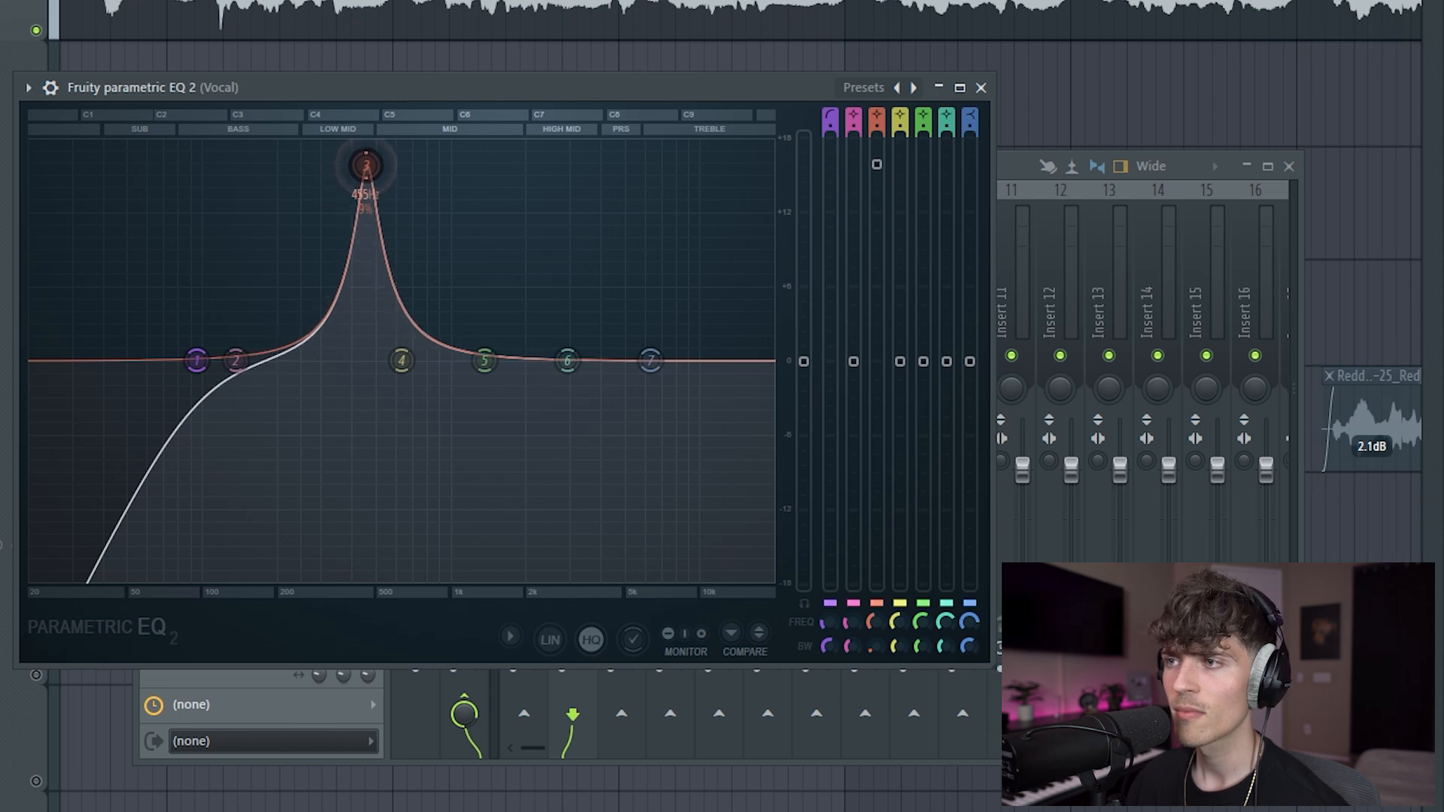
{"action": "left_click_drag", "start_coordinate": [348, 188], "coordinate": [348, 189]}
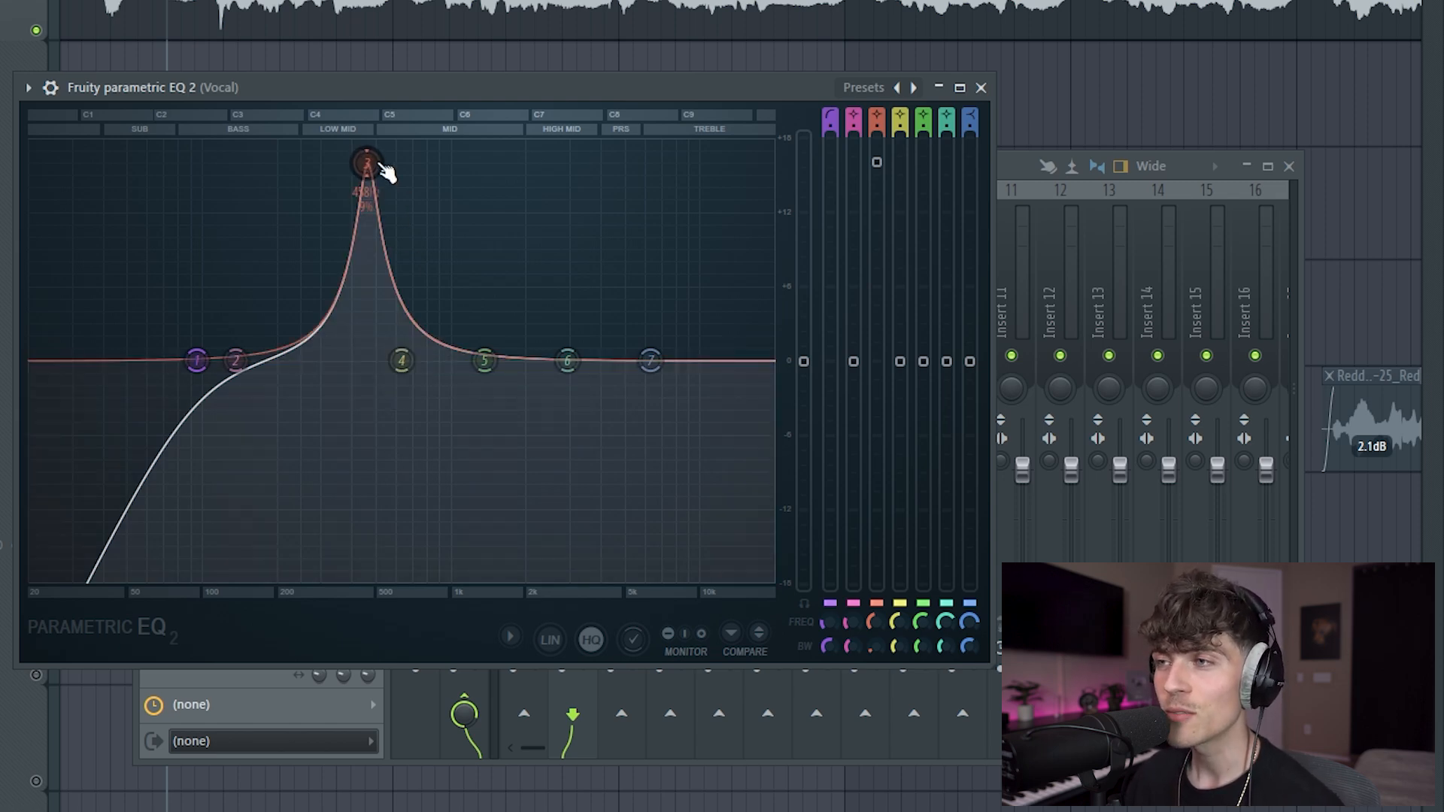
{"action": "mouse_move", "coordinate": [365, 177]}
{"action": "left_mouse_down"}
{"action": "mouse_move", "coordinate": [454, 171]}
{"action": "mouse_move", "coordinate": [438, 151]}
{"action": "mouse_move", "coordinate": [410, 167]}
{"action": "mouse_move", "coordinate": [355, 160]}
{"action": "left_mouse_up"}
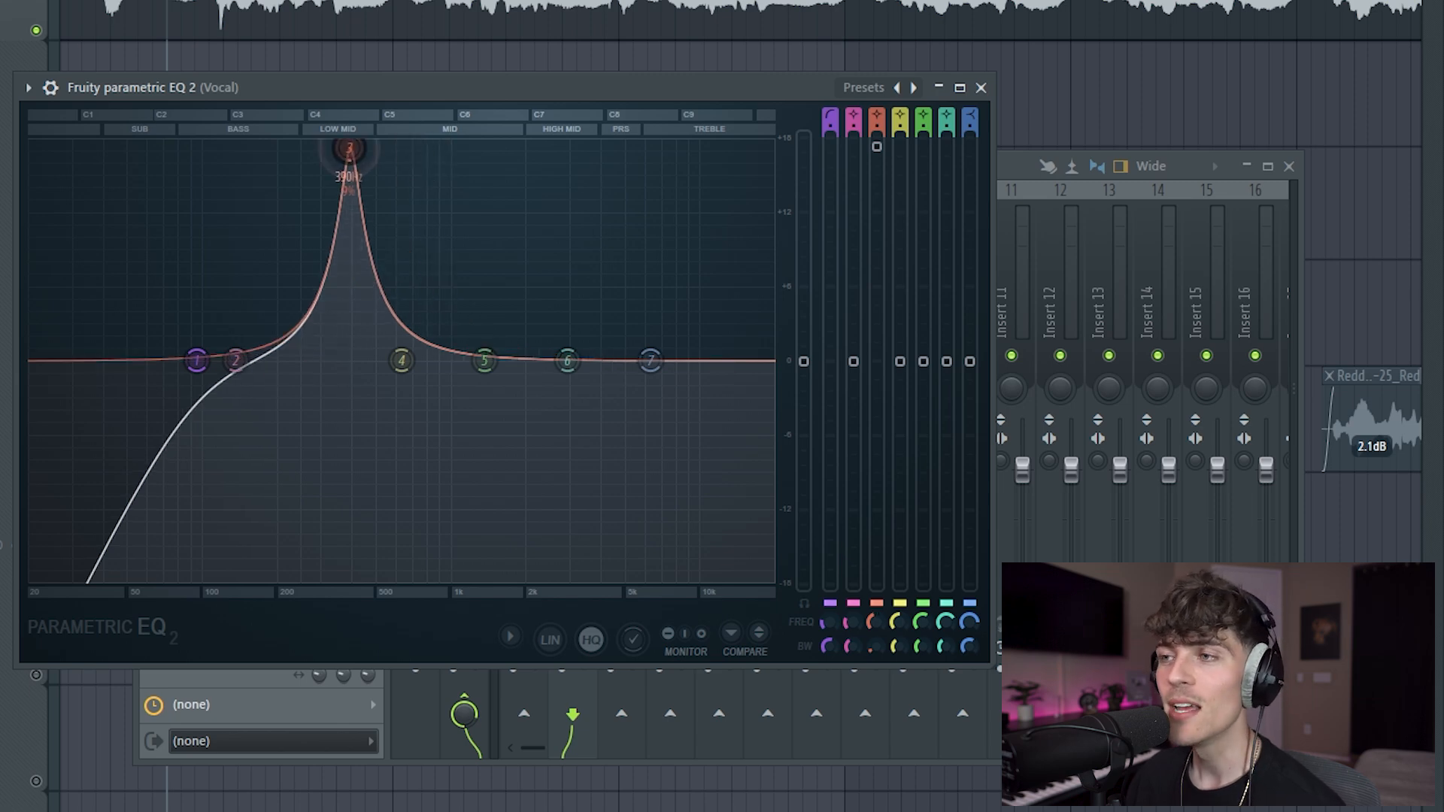
Try boosted peaks on bands 4 and 5, and reset both bands.
{"action": "left_click_drag", "start_coordinate": [401, 361], "coordinate": [434, 232]}
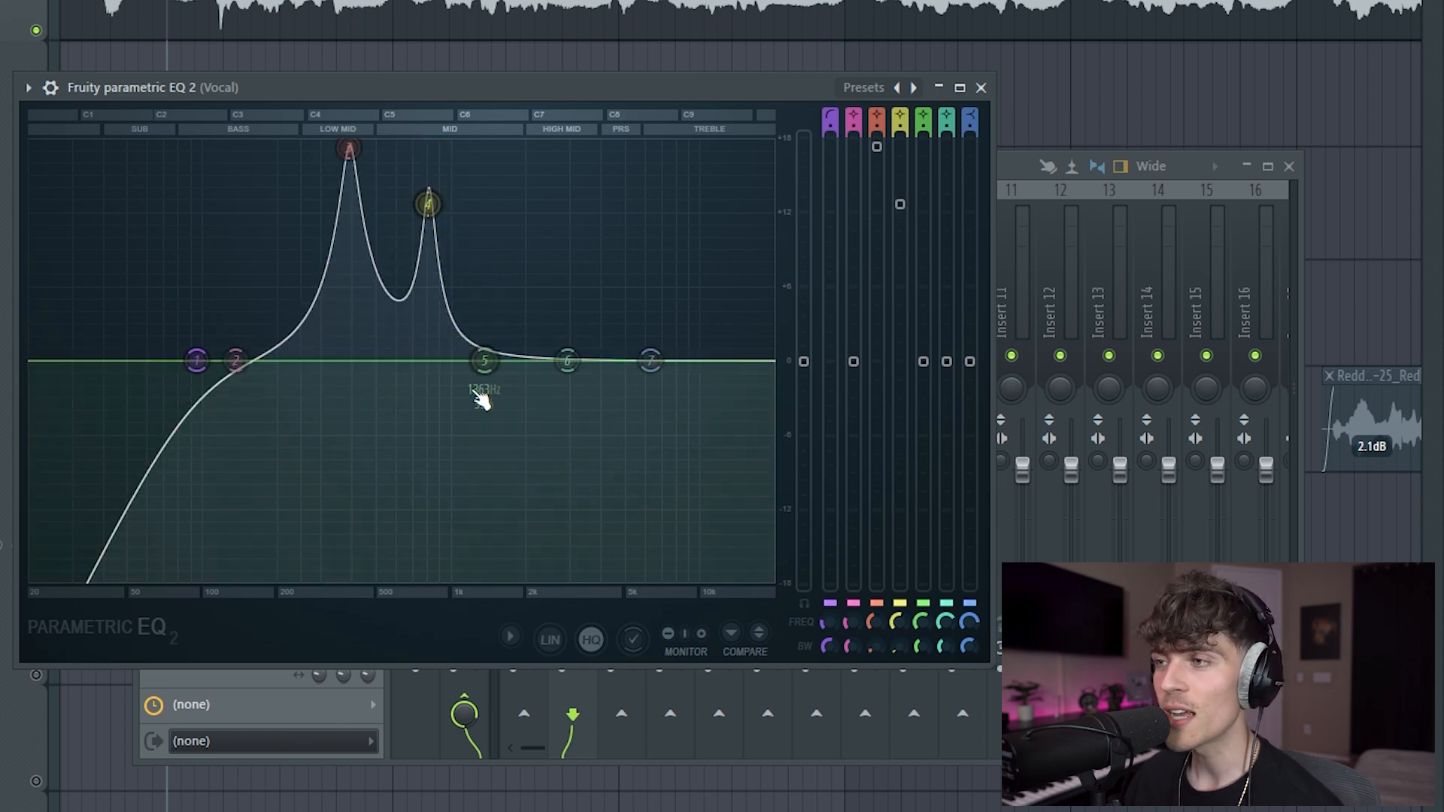
{"action": "left_click_drag", "start_coordinate": [484, 374], "coordinate": [500, 326]}
{"action": "right_click", "coordinate": [497, 325]}
{"action": "left_click", "coordinate": [514, 335]}
{"action": "right_click", "coordinate": [431, 210]}
{"action": "left_click", "coordinate": [455, 234]}
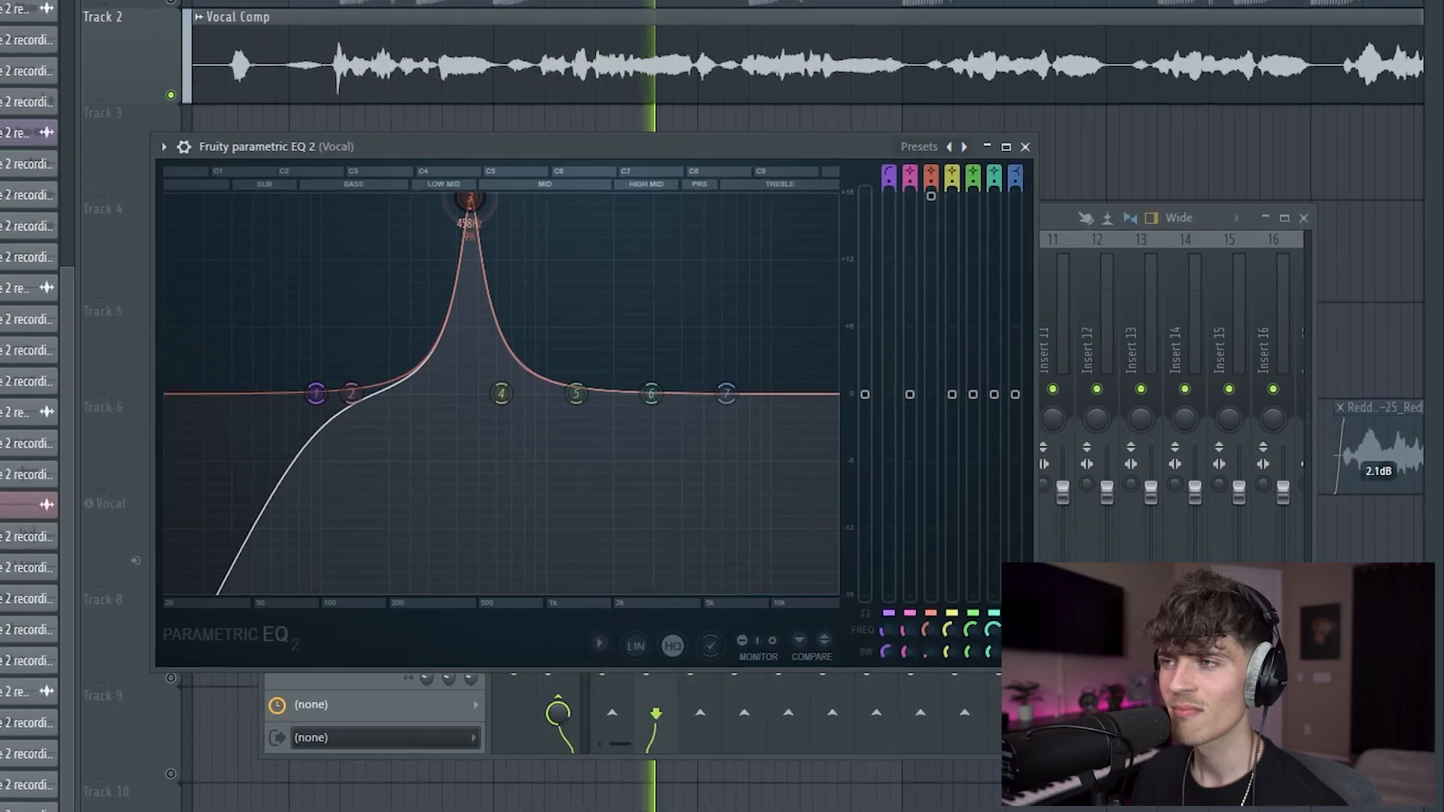
Turn band 3 into a narrow cut of a few decibels at 458 Hz with 5% bandwidth, and play back the vocal.
{"action": "left_click_drag", "start_coordinate": [931, 196], "coordinate": [877, 391]}
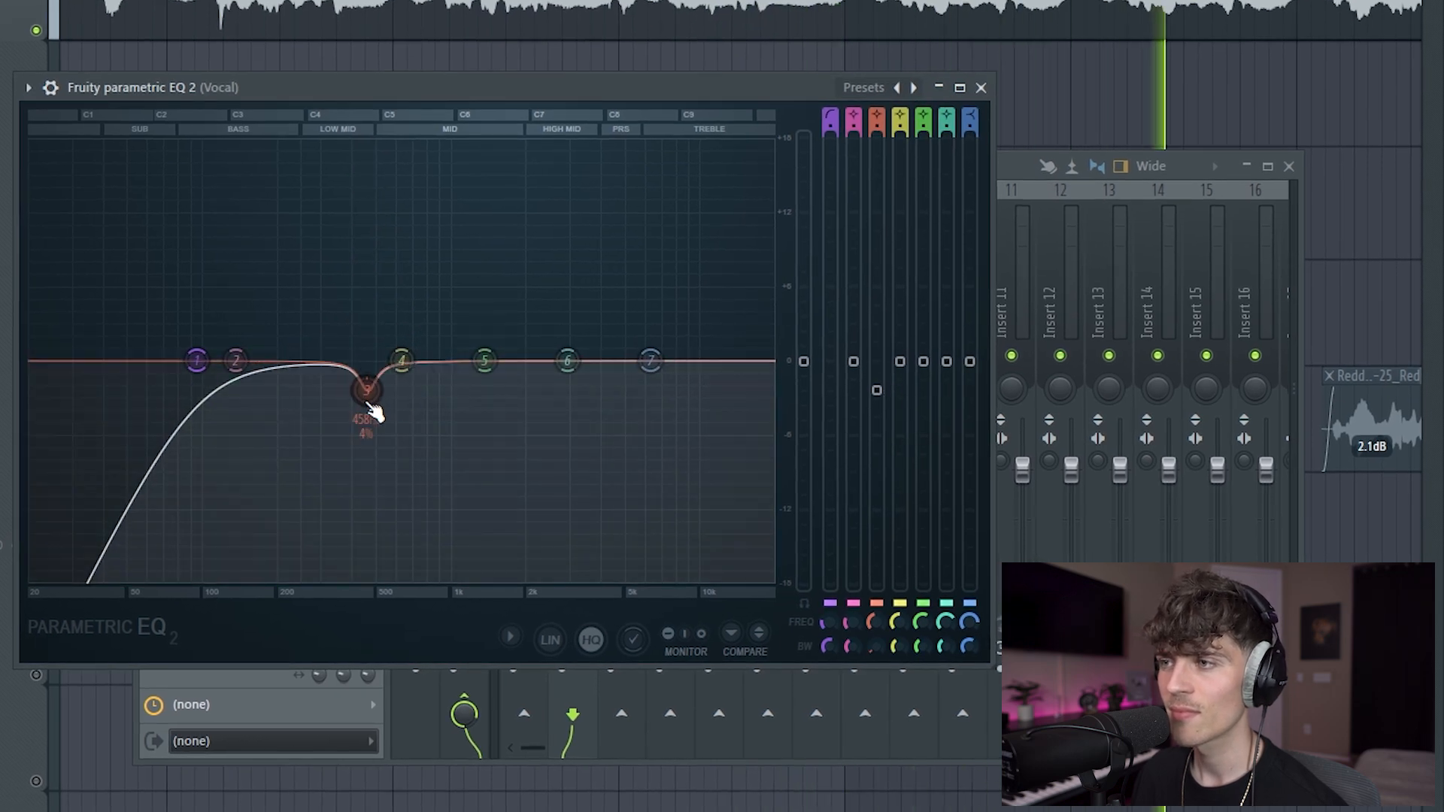
{"action": "scroll", "coordinate": [366, 405], "scroll_direction": "down", "scroll_amount": 1}
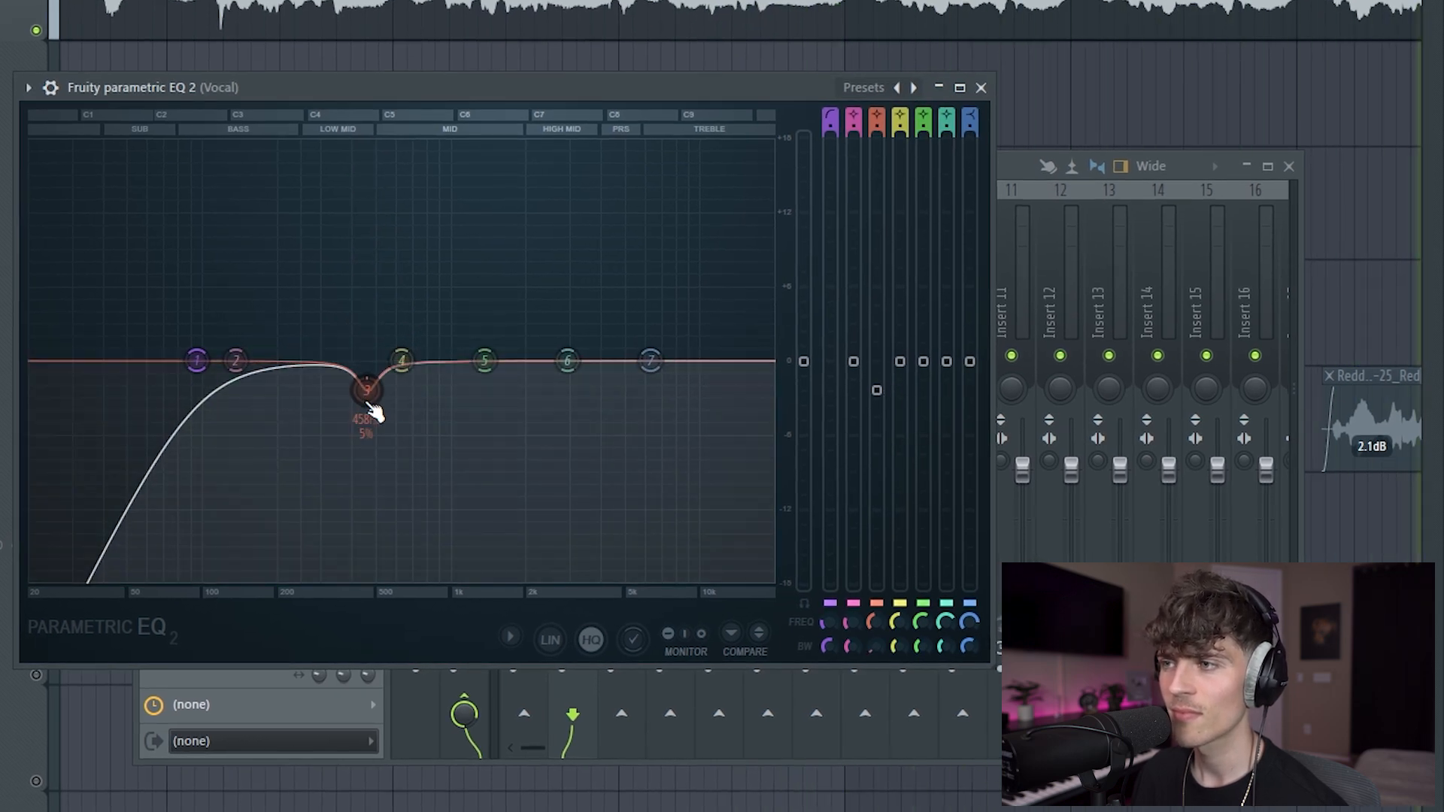
{"action": "left_click_drag", "start_coordinate": [876, 390], "coordinate": [877, 394]}
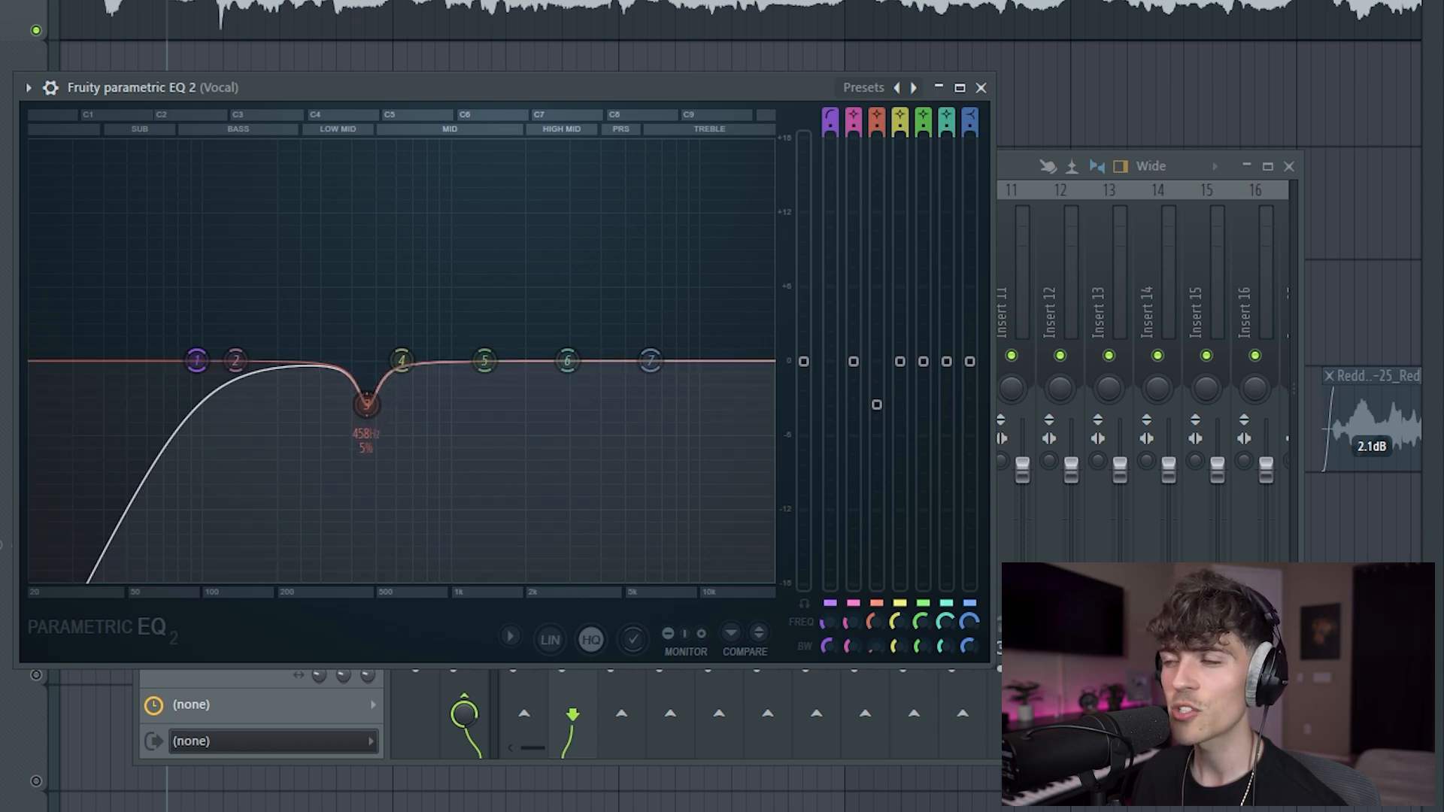
{"action": "left_click_drag", "start_coordinate": [877, 408], "coordinate": [871, 405]}
{"action": "left_click", "coordinate": [739, 35]}
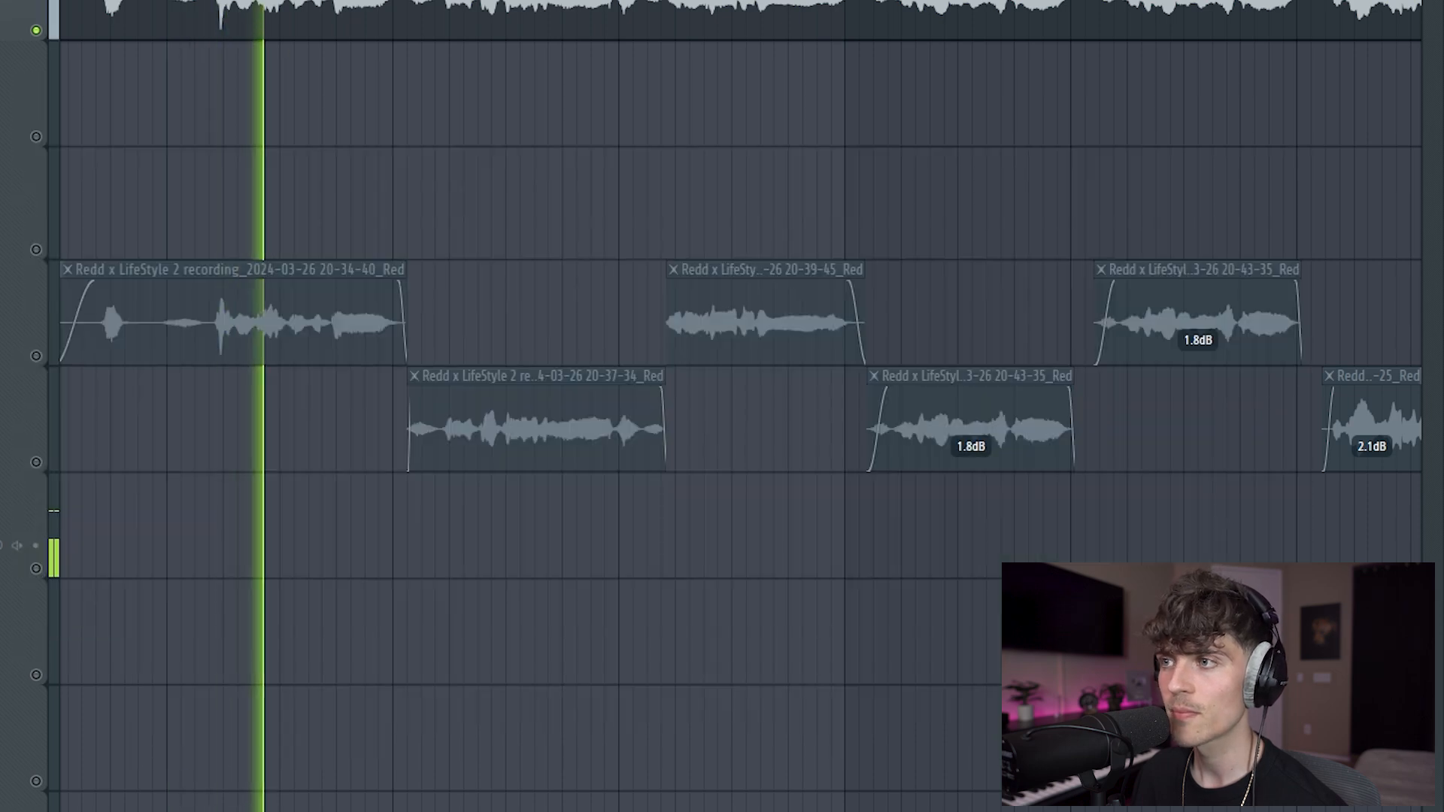
Boost band 4 of the vocal's Fruity parametric EQ 2 into a narrow 5% bandwidth peak around 1310 Hz to locate the harsh frequency.
{"action": "key", "text": "F9"}
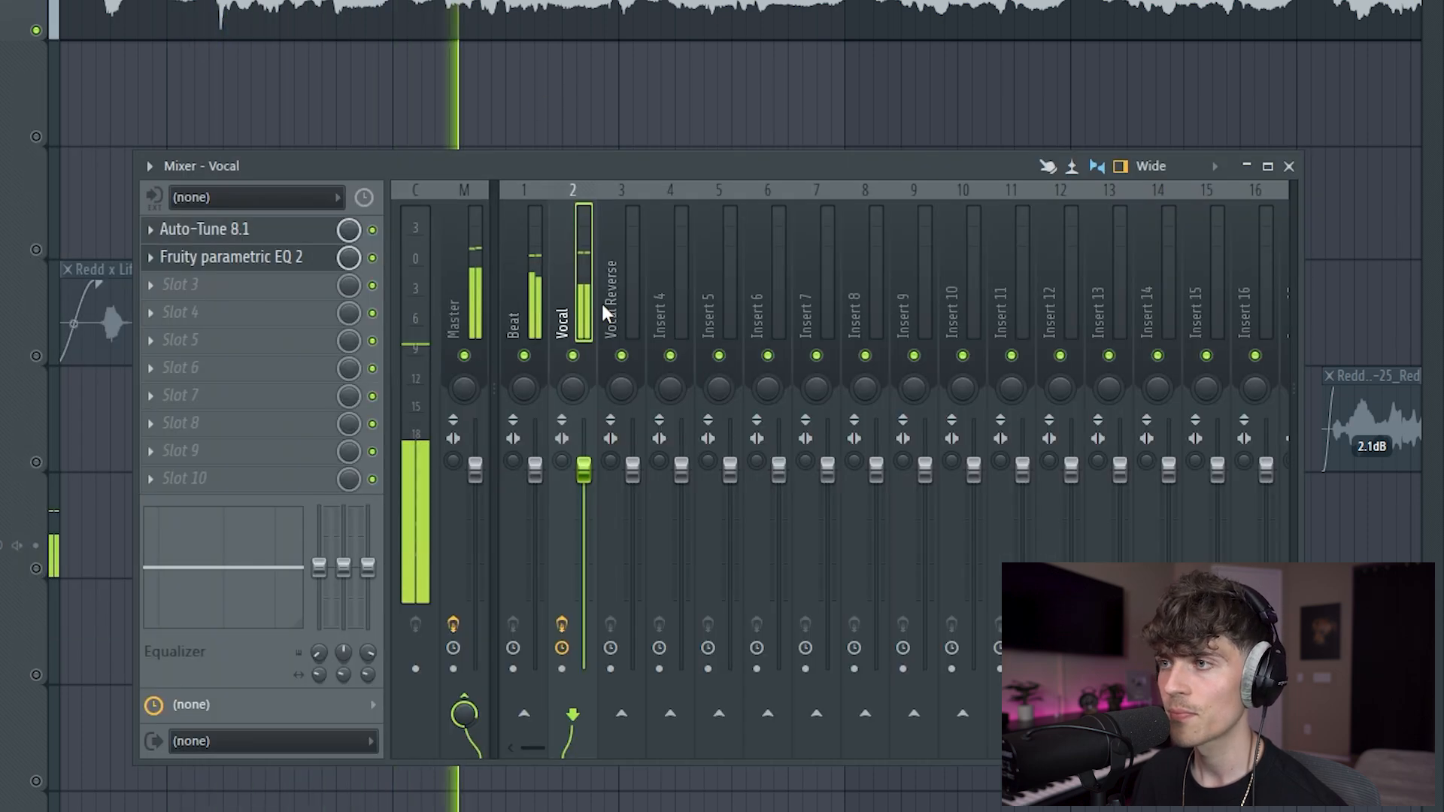
{"action": "left_click", "coordinate": [301, 258]}
{"action": "left_click_drag", "start_coordinate": [410, 360], "coordinate": [440, 140]}
{"action": "scroll", "coordinate": [417, 278], "scroll_direction": "down", "scroll_amount": 10}
{"action": "scroll", "coordinate": [444, 184], "scroll_direction": "up", "scroll_amount": 3}
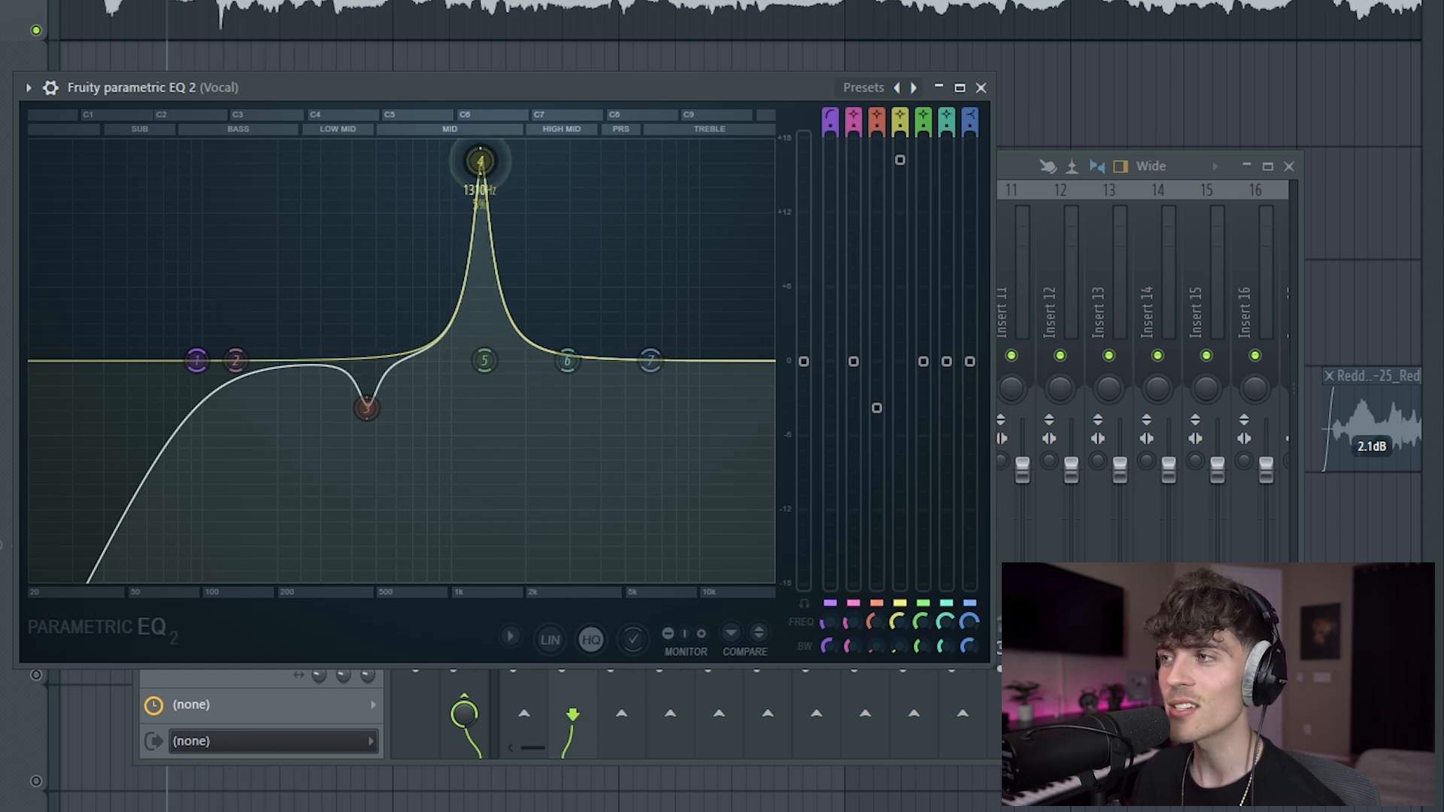
{"action": "mouse_move", "coordinate": [490, 164]}
{"action": "left_mouse_down"}
{"action": "mouse_move", "coordinate": [467, 151]}
{"action": "mouse_move", "coordinate": [488, 147]}
{"action": "left_mouse_up"}
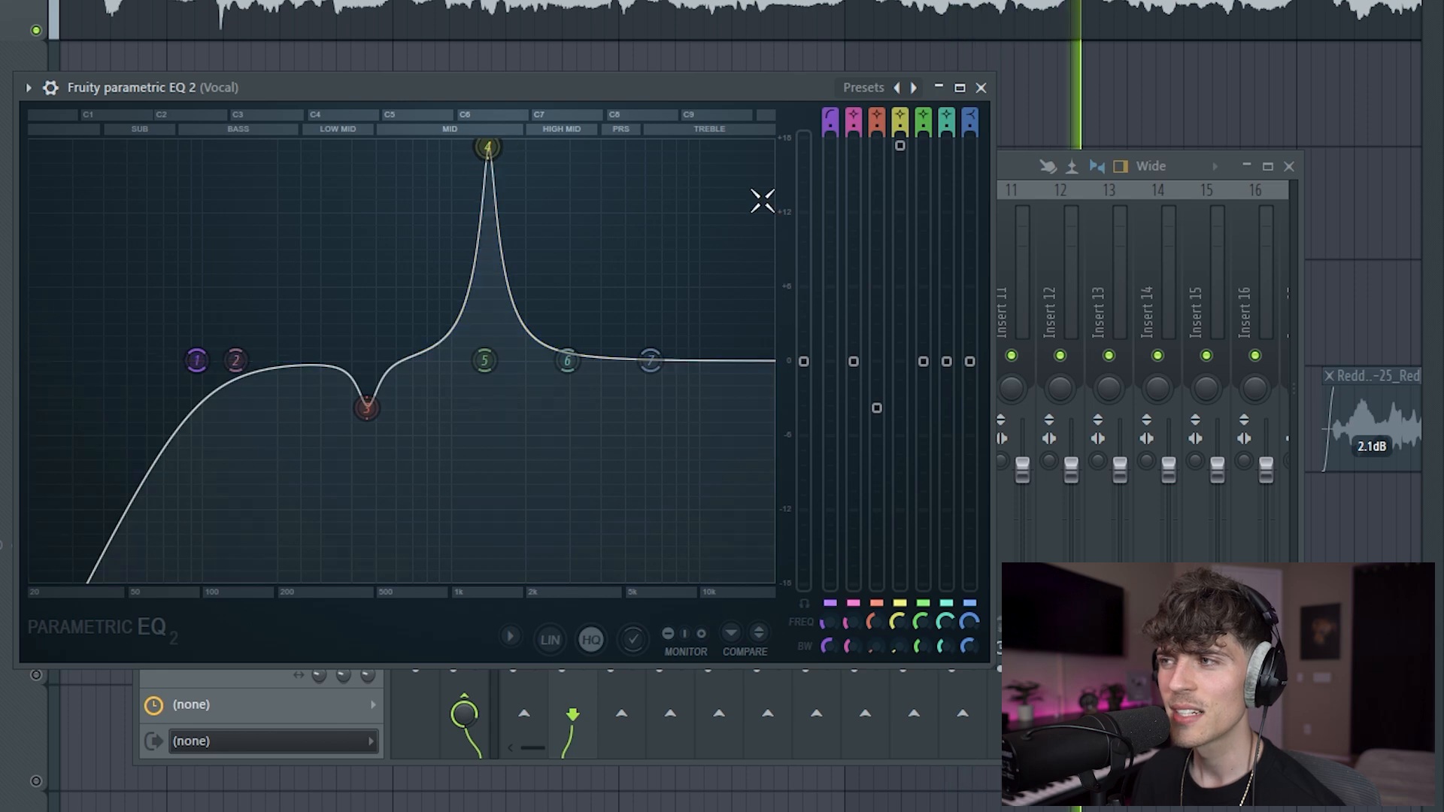
Turn band 4 into a narrow cut of a few decibels and compare the vocal with the EQ bypassed.
{"action": "left_click_drag", "start_coordinate": [901, 145], "coordinate": [1269, 324]}
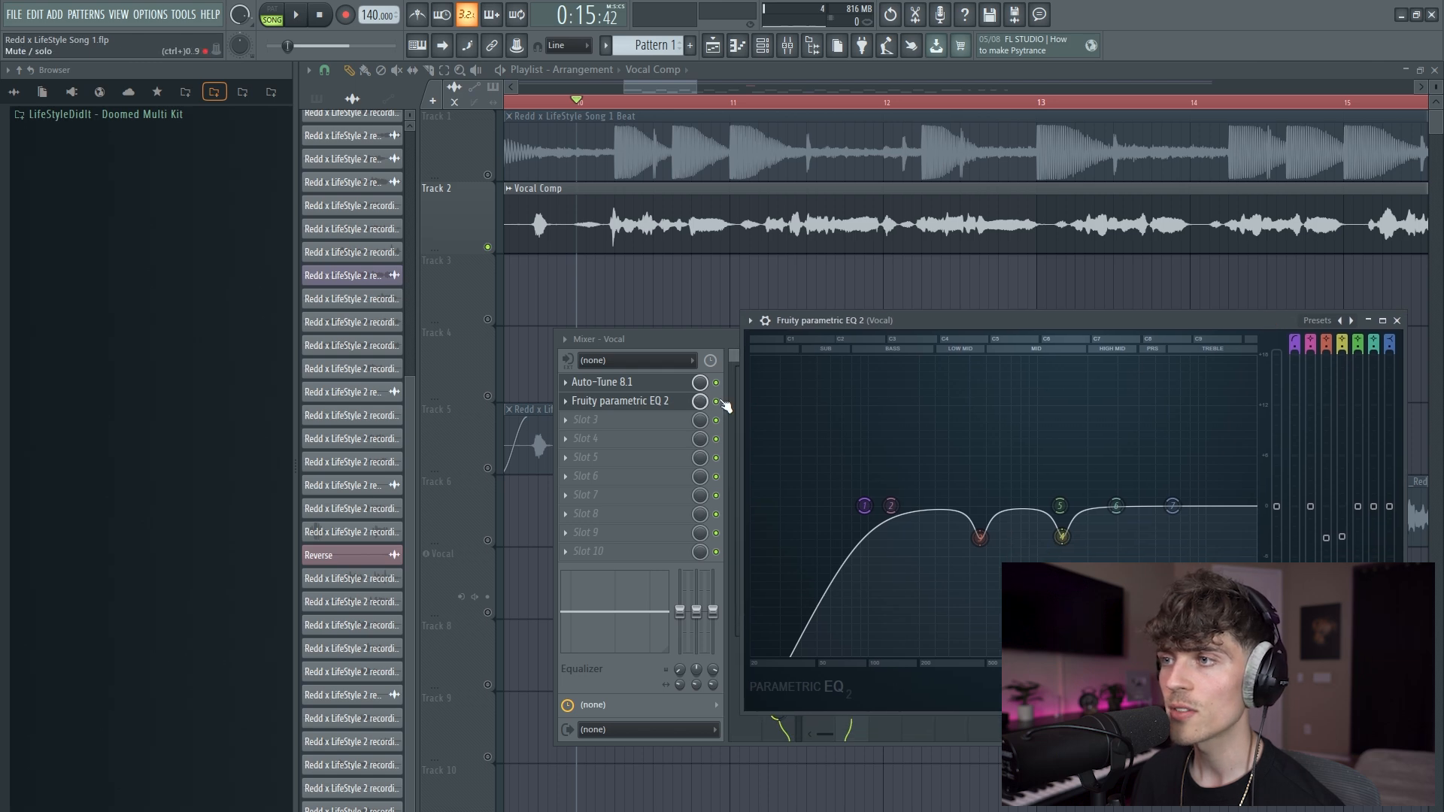
{"action": "left_click", "coordinate": [724, 406]}
{"action": "key", "text": "space"}
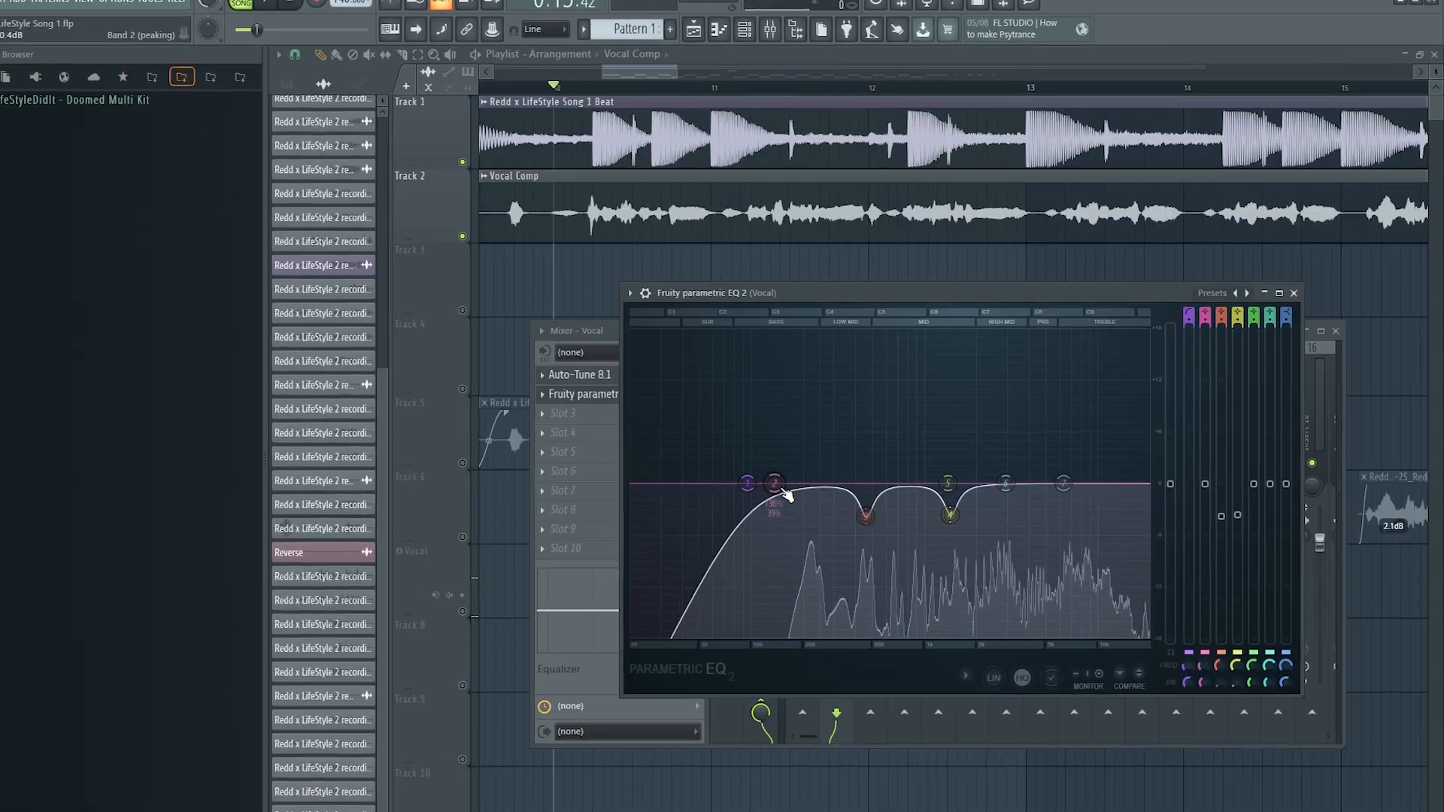
Boost band 2 into a peak with 0% bandwidth and sweep it to about 683 Hz to locate another harsh frequency.
{"action": "left_click_drag", "start_coordinate": [786, 495], "coordinate": [813, 424]}
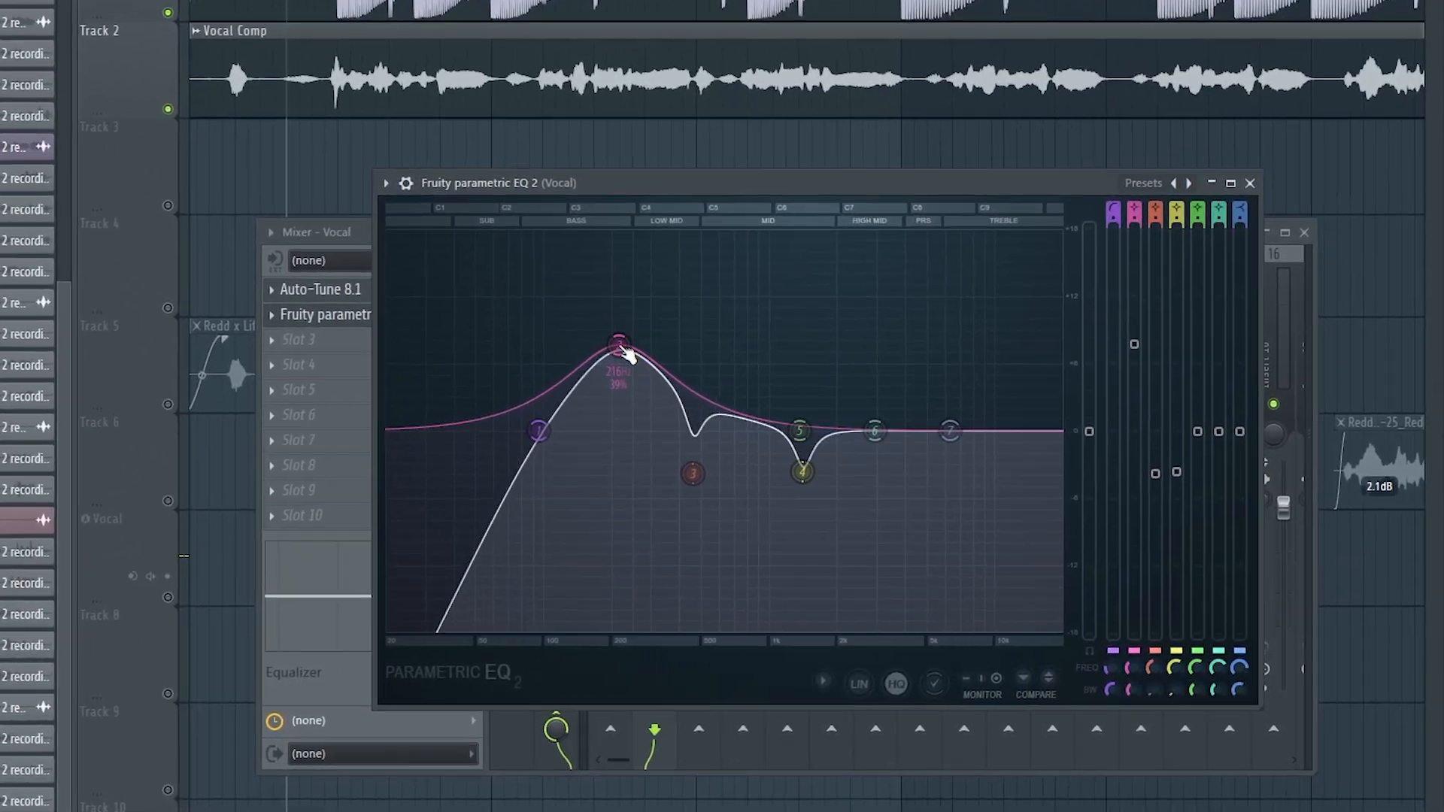
{"action": "scroll", "coordinate": [620, 346], "scroll_direction": "down", "scroll_amount": 8}
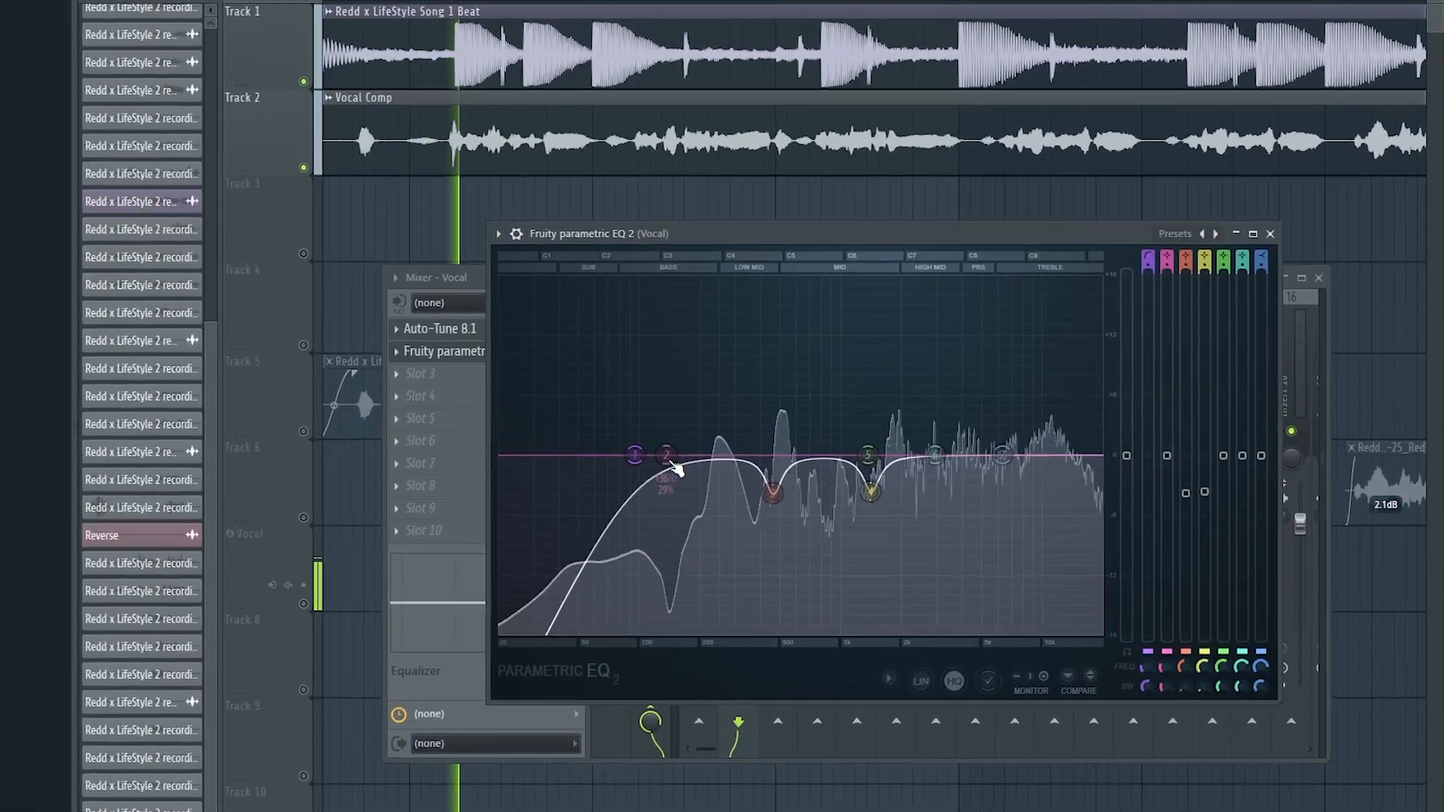
{"action": "left_click_drag", "start_coordinate": [668, 457], "coordinate": [801, 335]}
{"action": "scroll", "coordinate": [651, 258], "scroll_direction": "down", "scroll_amount": 5}
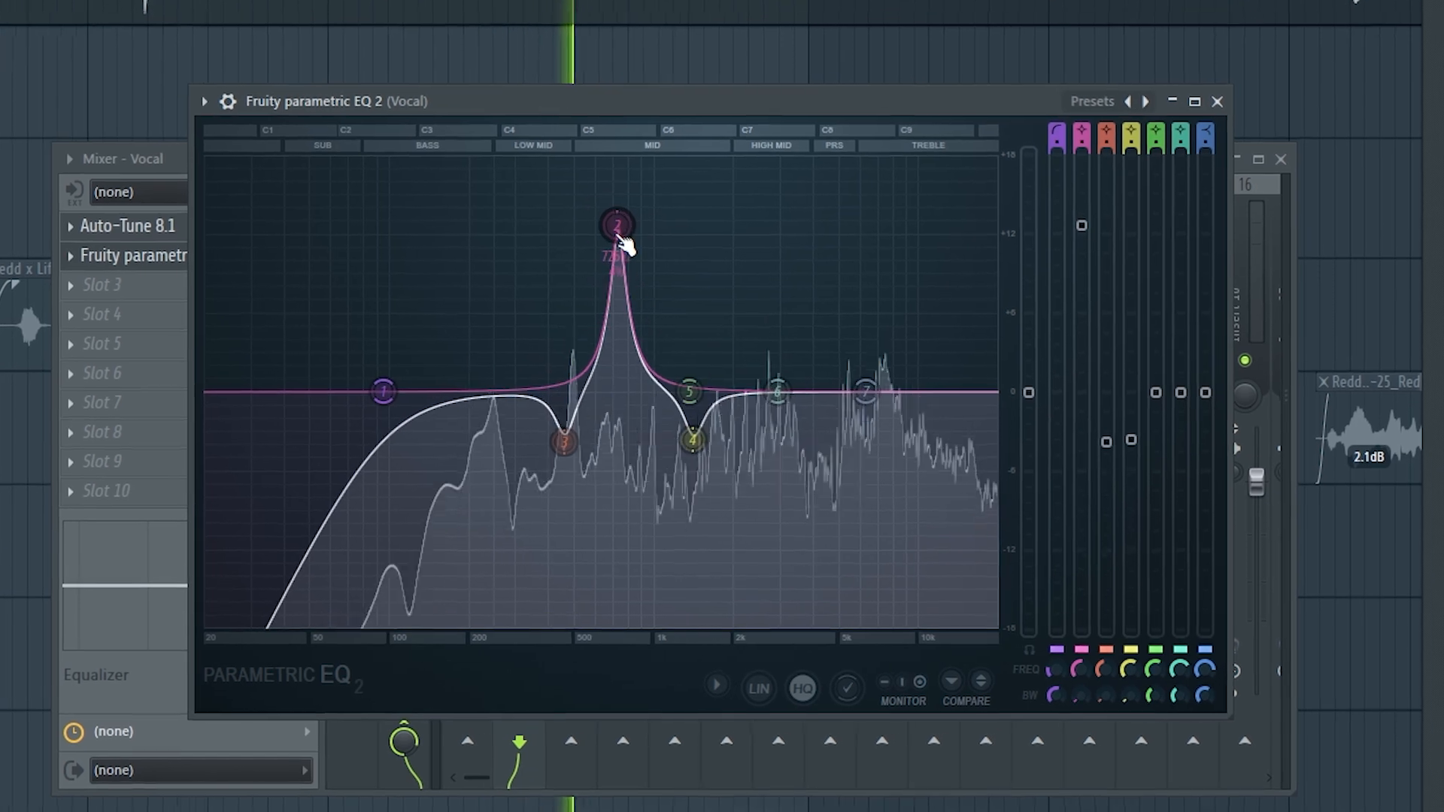
{"action": "left_click_drag", "start_coordinate": [651, 257], "coordinate": [651, 198]}
{"action": "left_click_drag", "start_coordinate": [588, 163], "coordinate": [596, 155]}
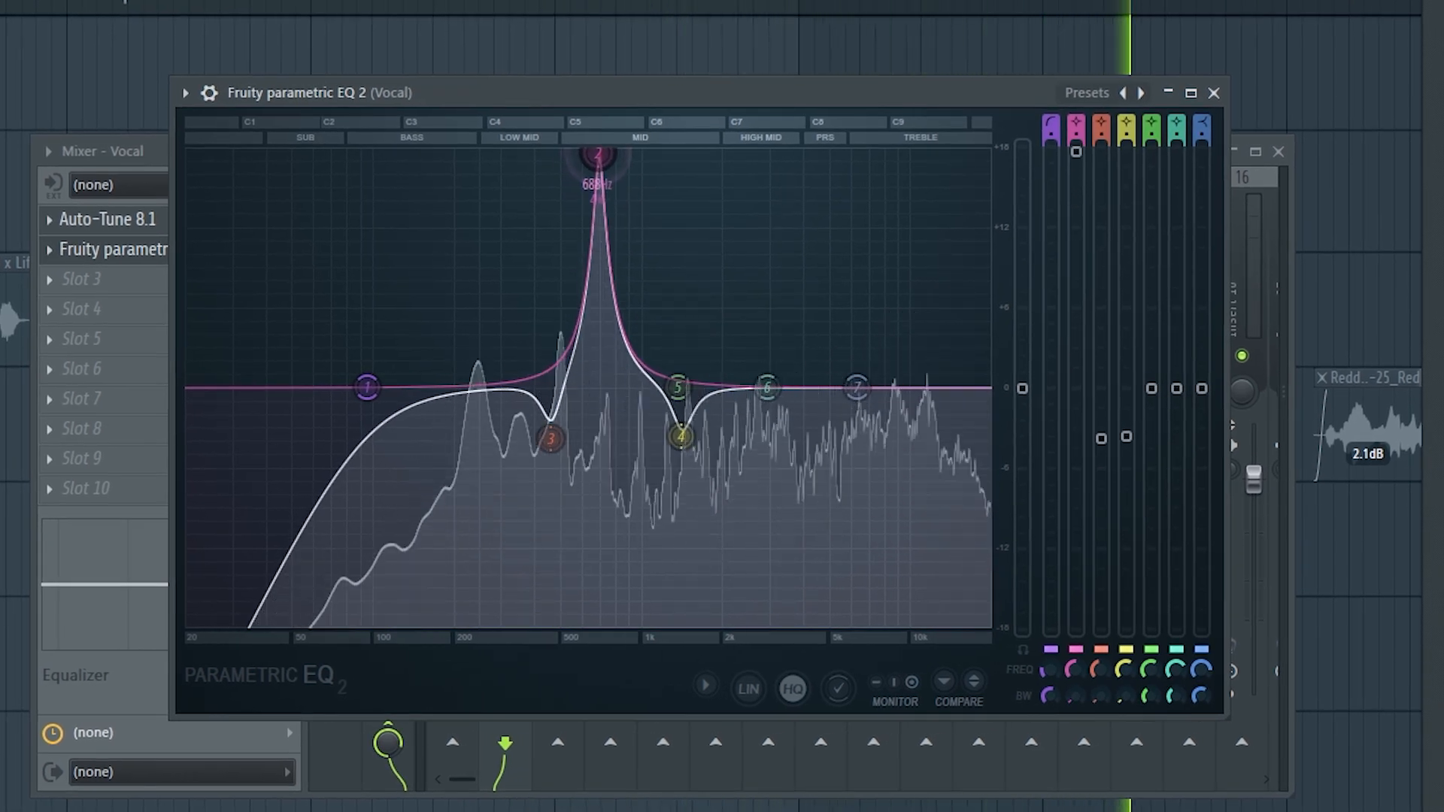
{"action": "scroll", "coordinate": [596, 158], "scroll_direction": "down", "scroll_amount": 3}
{"action": "left_click_drag", "start_coordinate": [596, 158], "coordinate": [598, 149]}
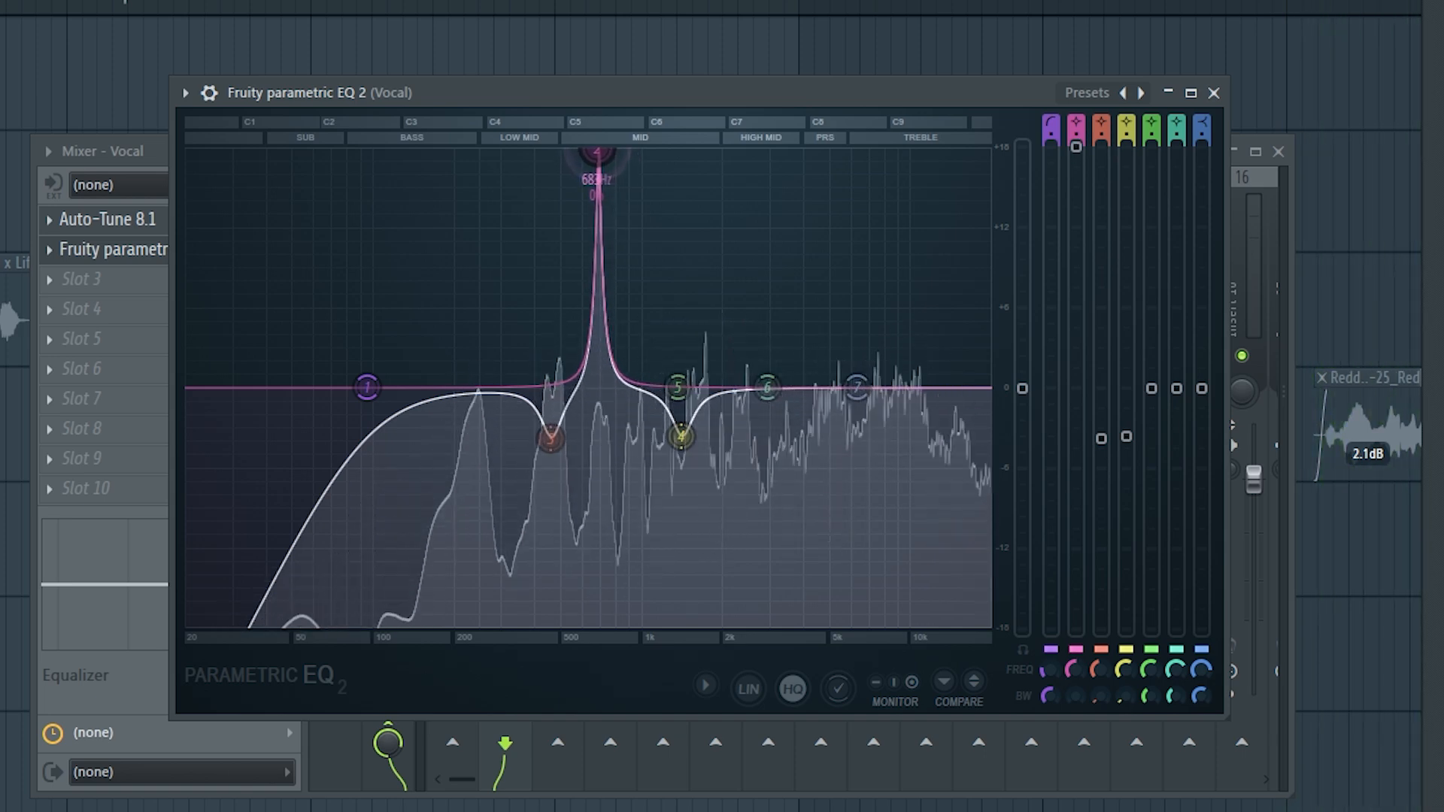
Turn band 2 into a narrow cut at 707 Hz, deepen the cuts on bands 2 and 3 slightly, and close the EQ.
{"action": "key", "text": "space"}
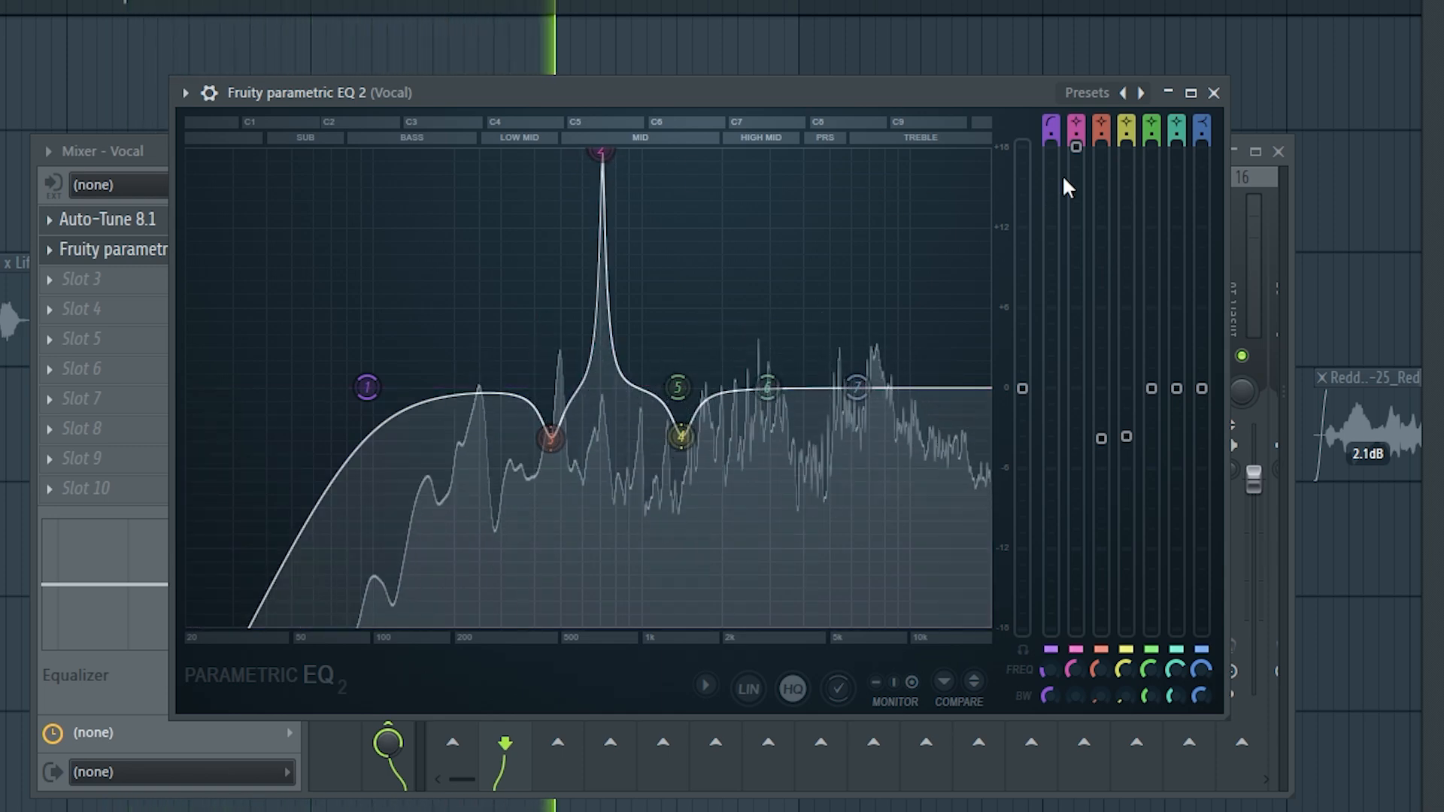
{"action": "left_click_drag", "start_coordinate": [1076, 147], "coordinate": [1076, 431]}
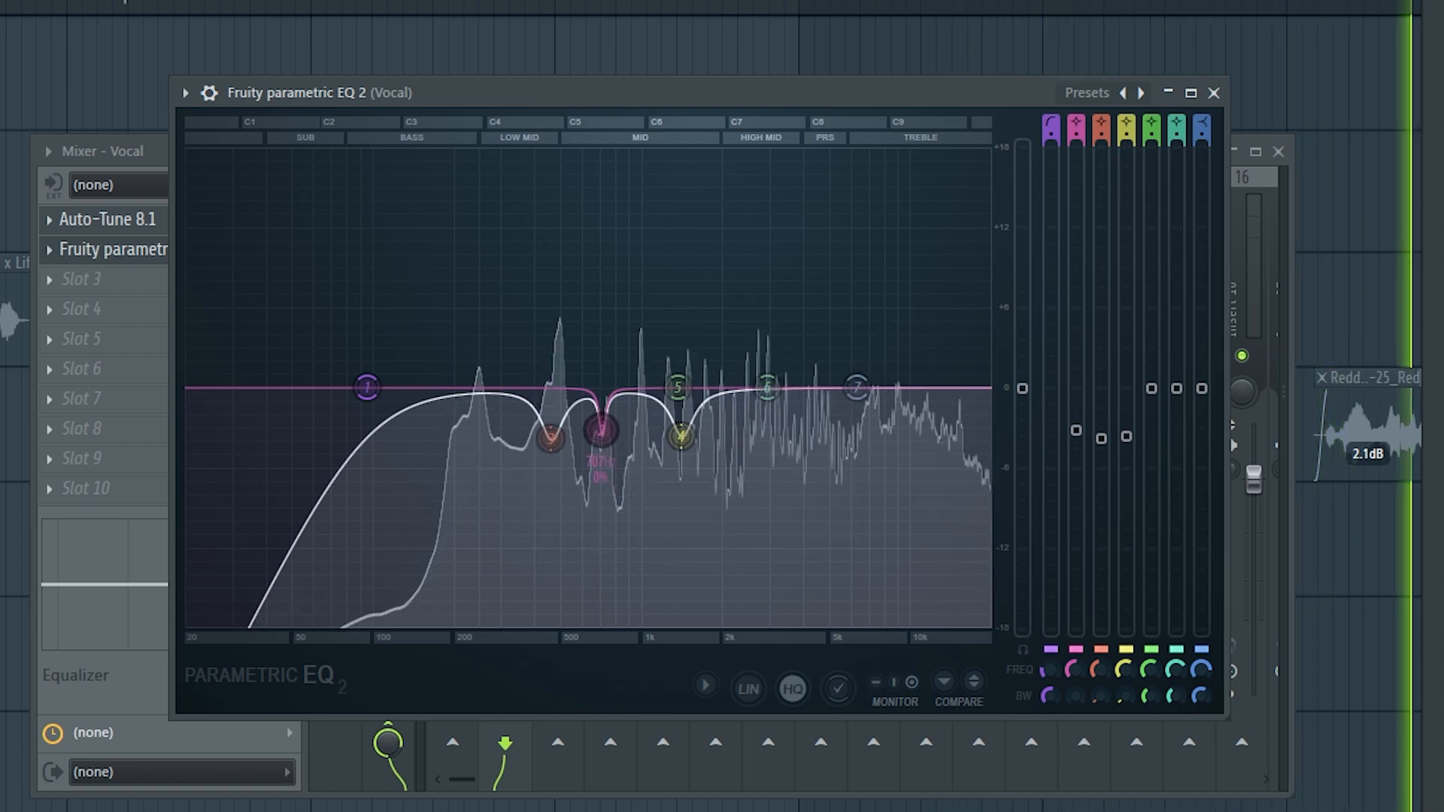
{"action": "mouse_move", "coordinate": [1101, 439]}
{"action": "left_mouse_down"}
{"action": "mouse_move", "coordinate": [1138, 453]}
{"action": "mouse_move", "coordinate": [1076, 452]}
{"action": "left_mouse_up"}
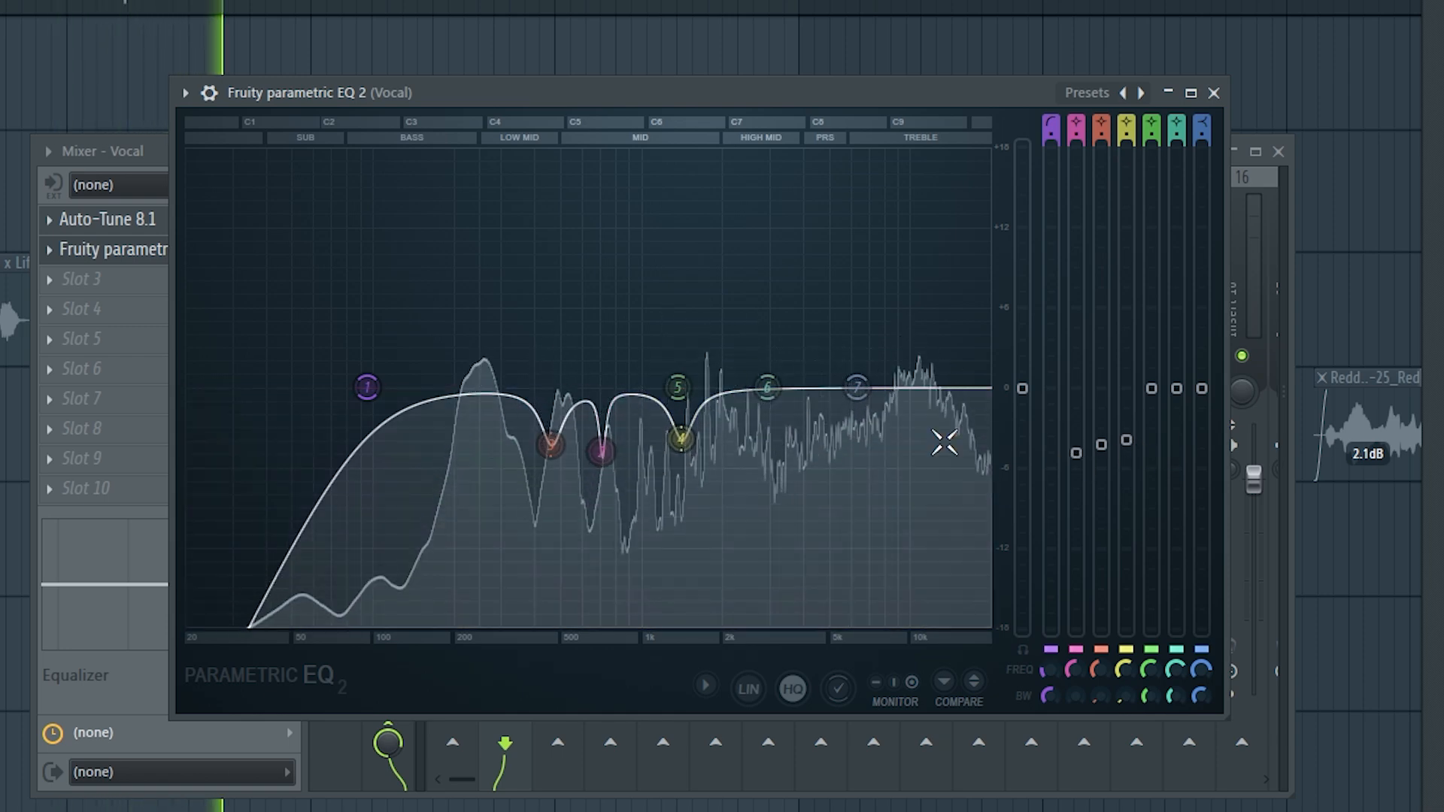
{"action": "left_click", "coordinate": [160, 150]}
{"action": "left_click", "coordinate": [289, 250]}
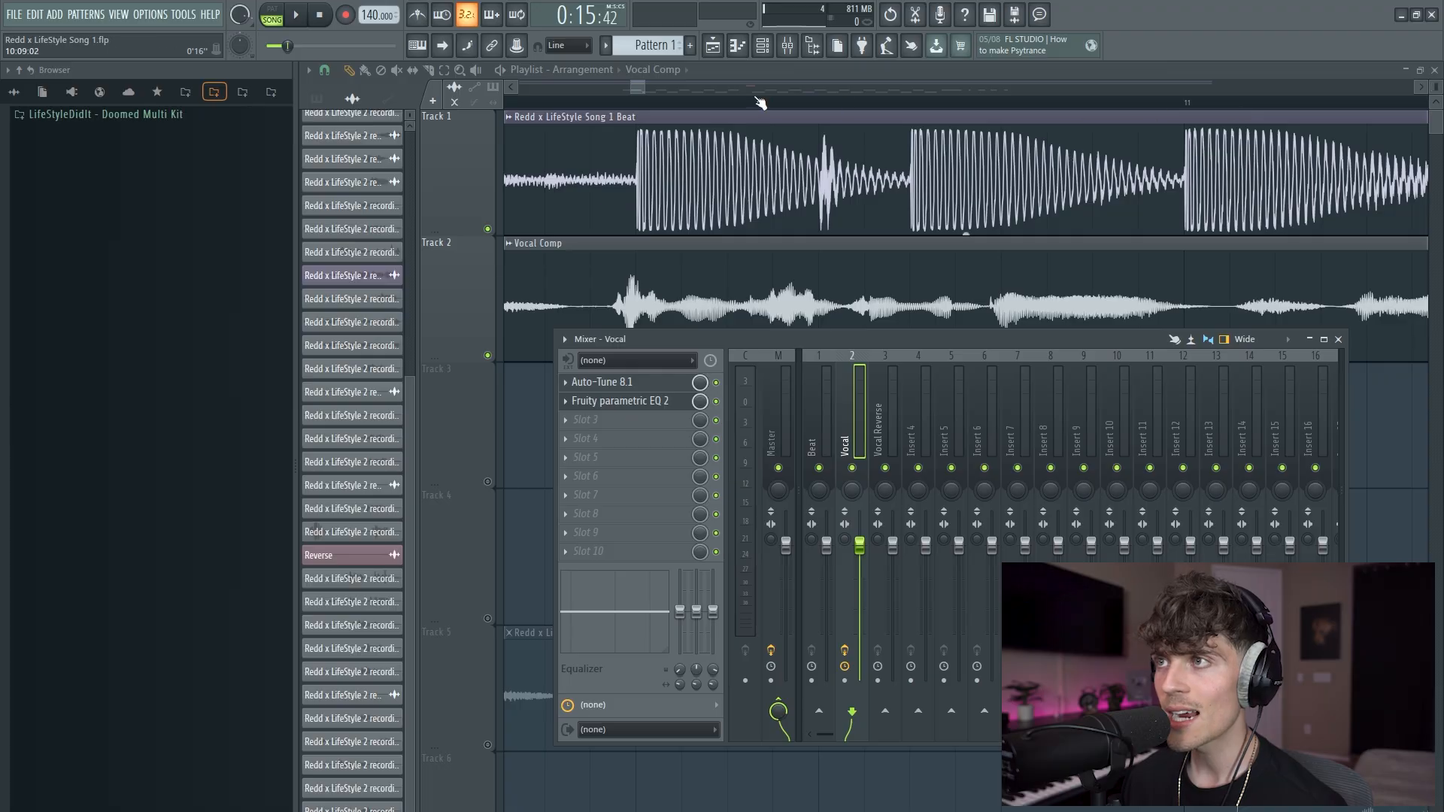
Examine the dynamics of the Vocal Comp clip in the playlist, comparing its loud peaks with its quieter phrases.
{"action": "scroll", "coordinate": [760, 102], "scroll_direction": "up", "scroll_amount": 2}
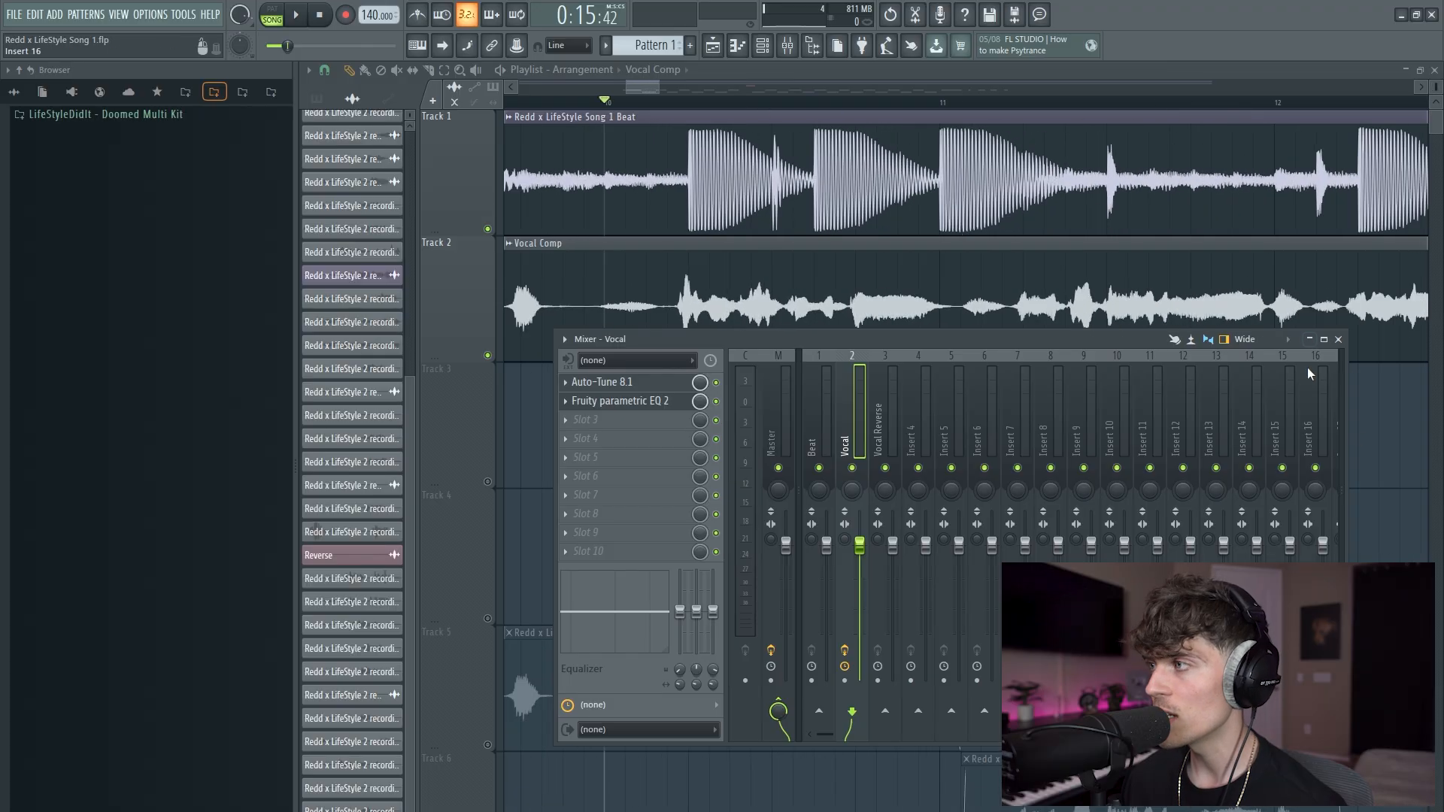
{"action": "key", "text": "F9"}
{"action": "scroll", "coordinate": [746, 106], "scroll_direction": "down", "scroll_amount": 4}
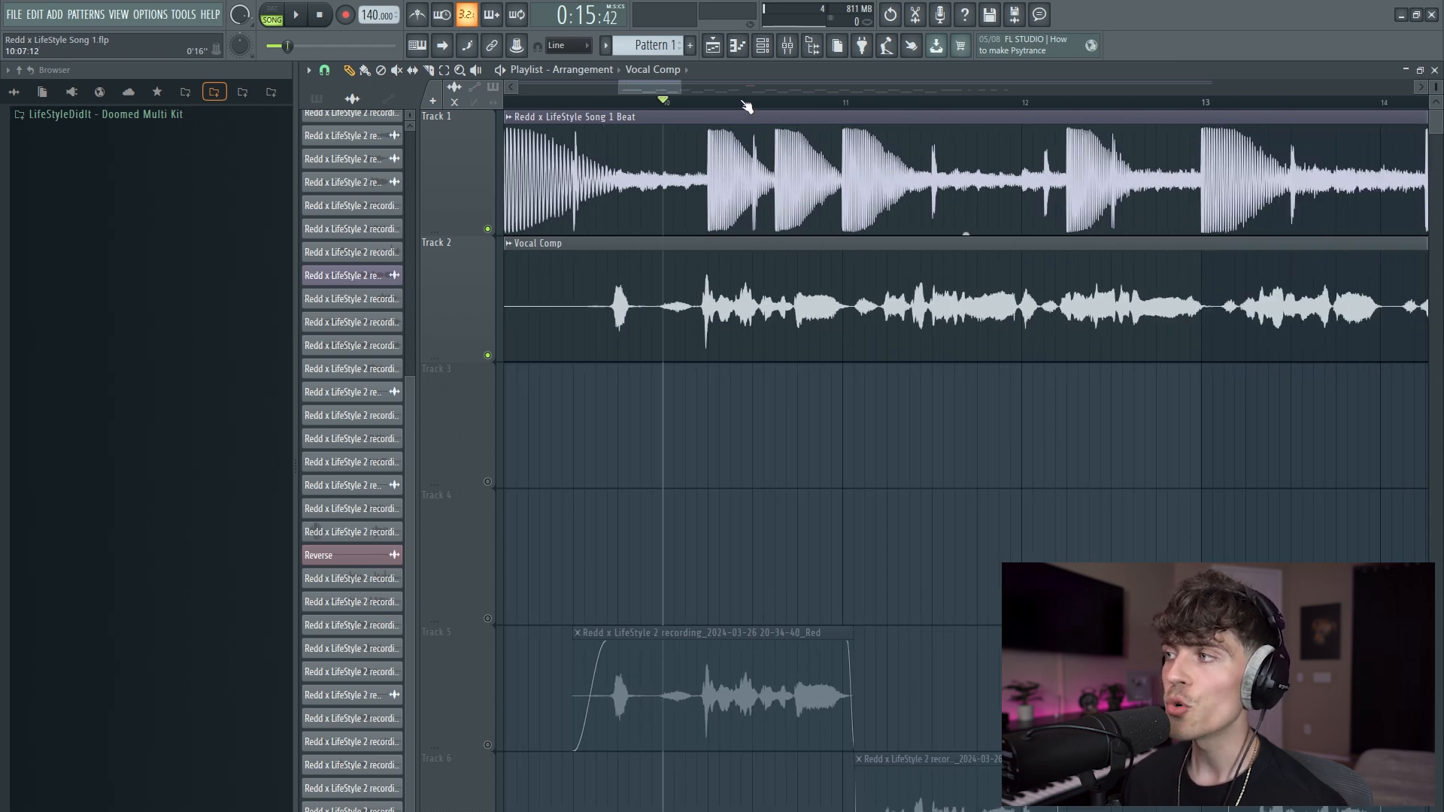
{"action": "scroll", "coordinate": [746, 104], "scroll_direction": "up", "scroll_amount": 6}
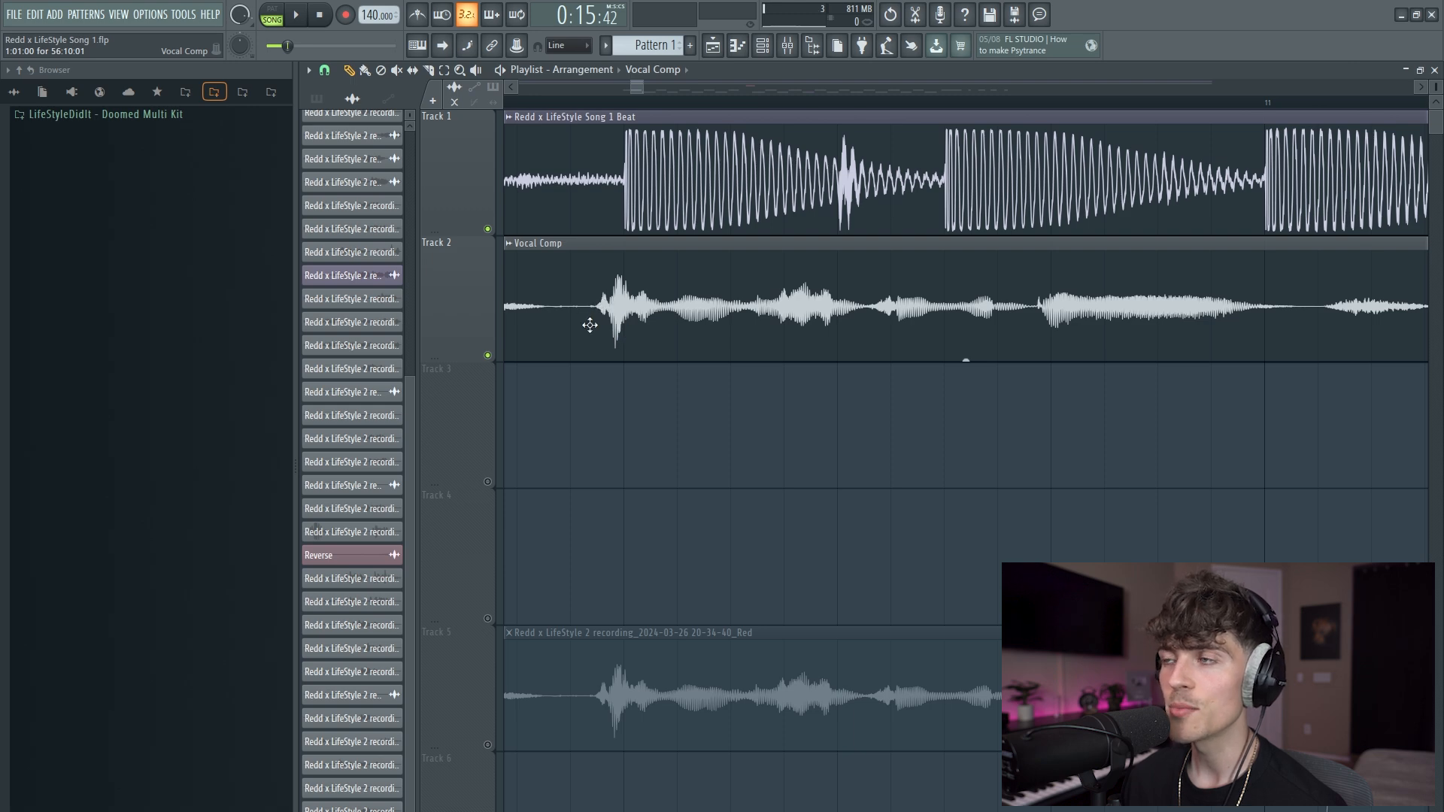
{"action": "left_click_drag", "start_coordinate": [639, 91], "coordinate": [636, 90]}
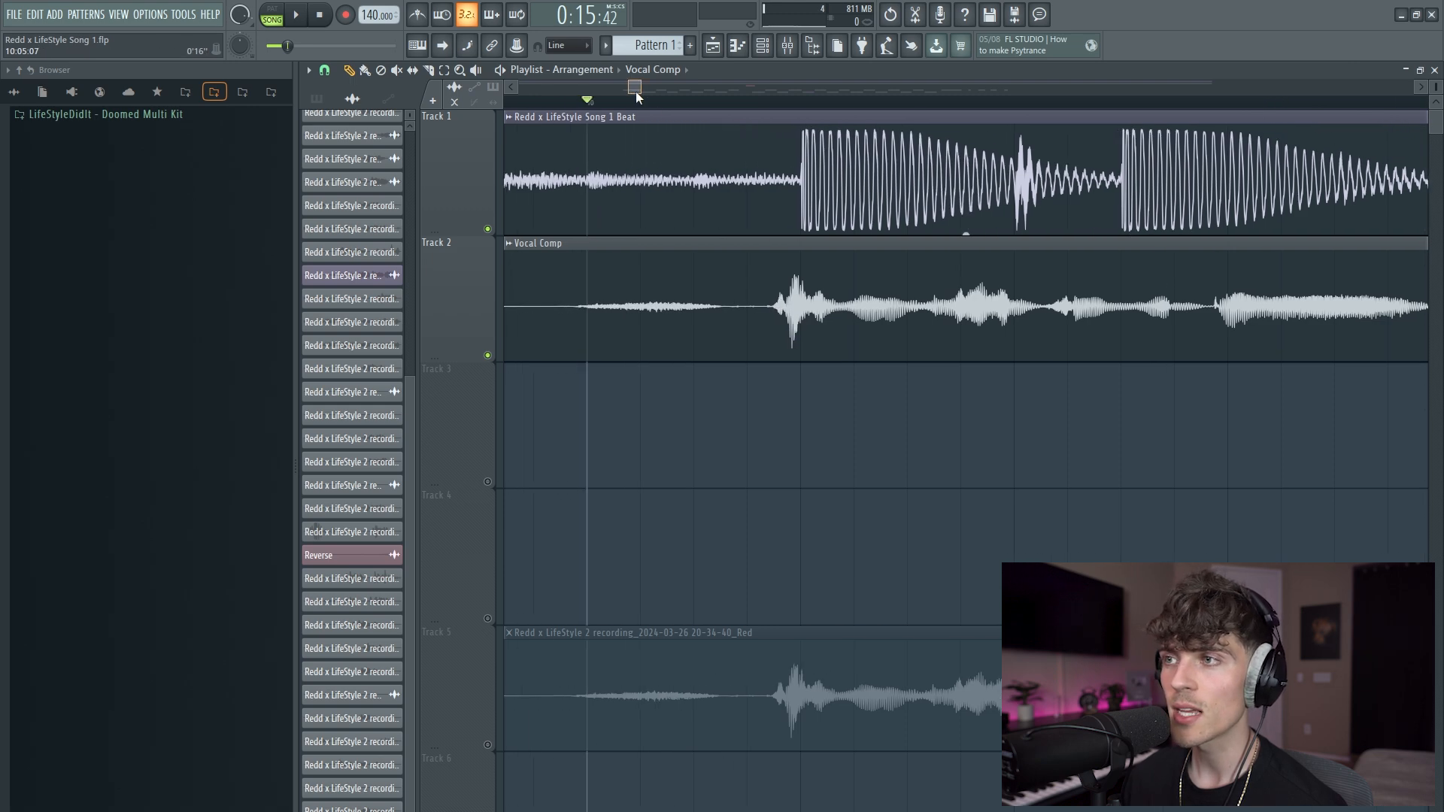
{"action": "left_click", "coordinate": [747, 308], "text": "ctrl"}
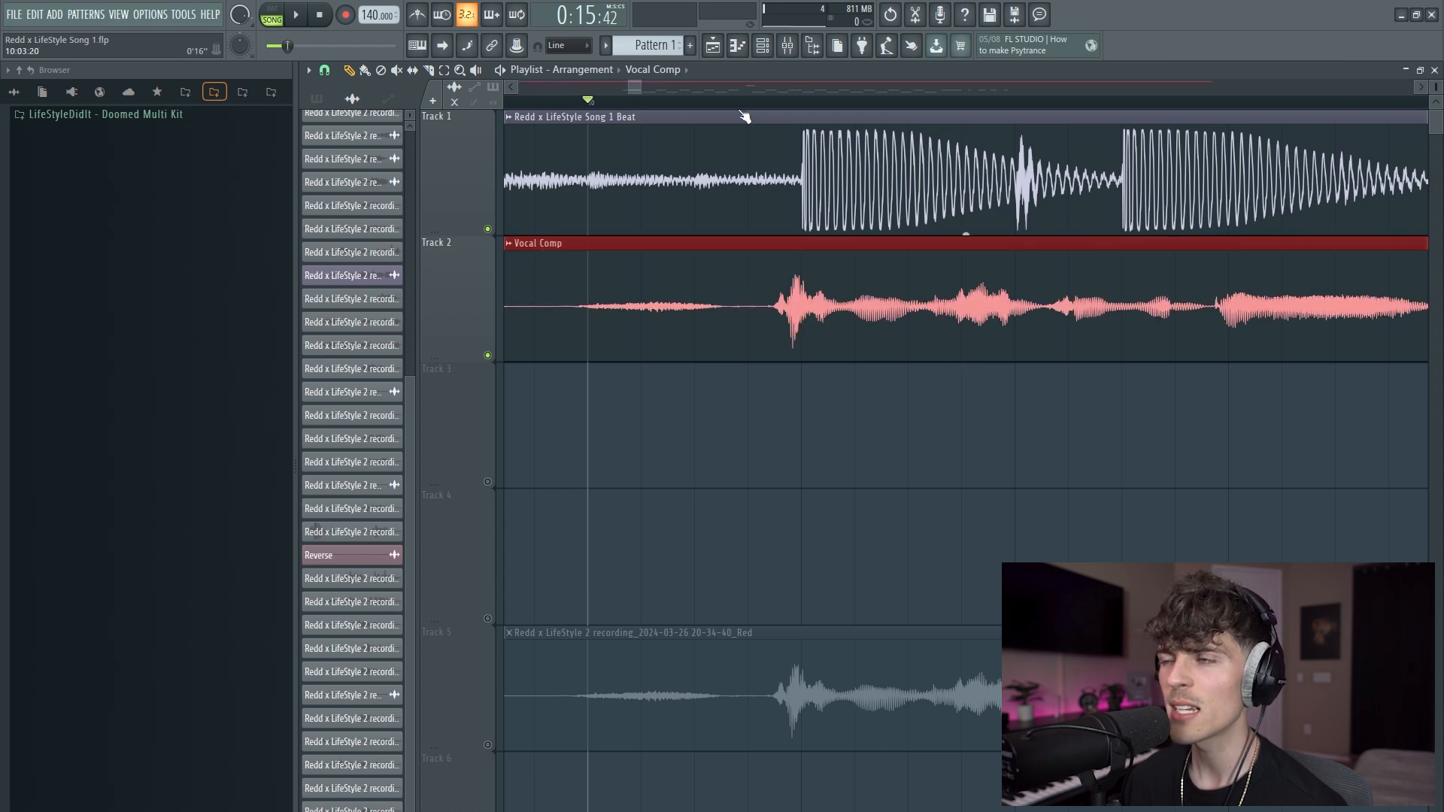
{"action": "scroll", "coordinate": [752, 106], "scroll_direction": "up", "scroll_amount": 5}
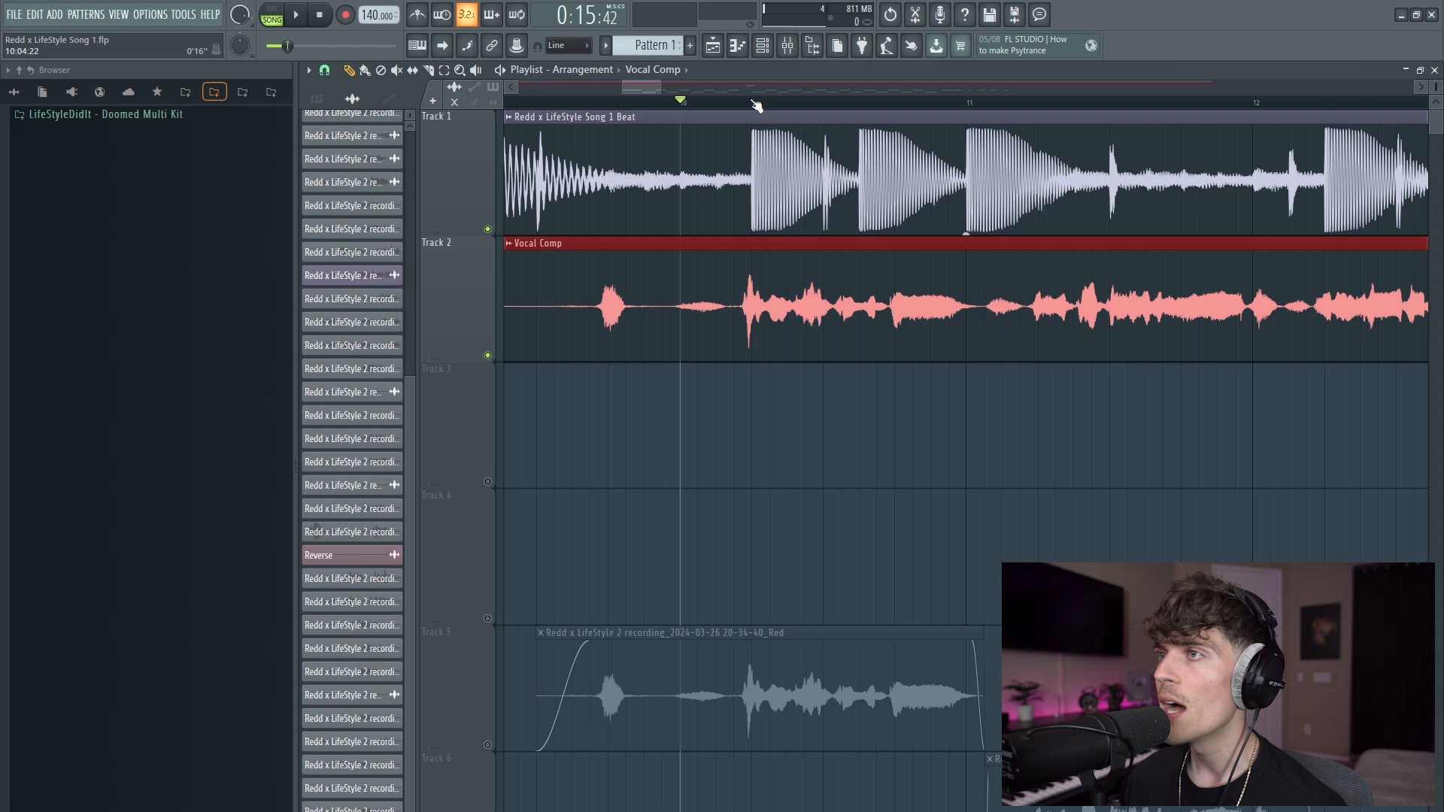
{"action": "scroll", "coordinate": [756, 105], "scroll_direction": "down", "scroll_amount": 6}
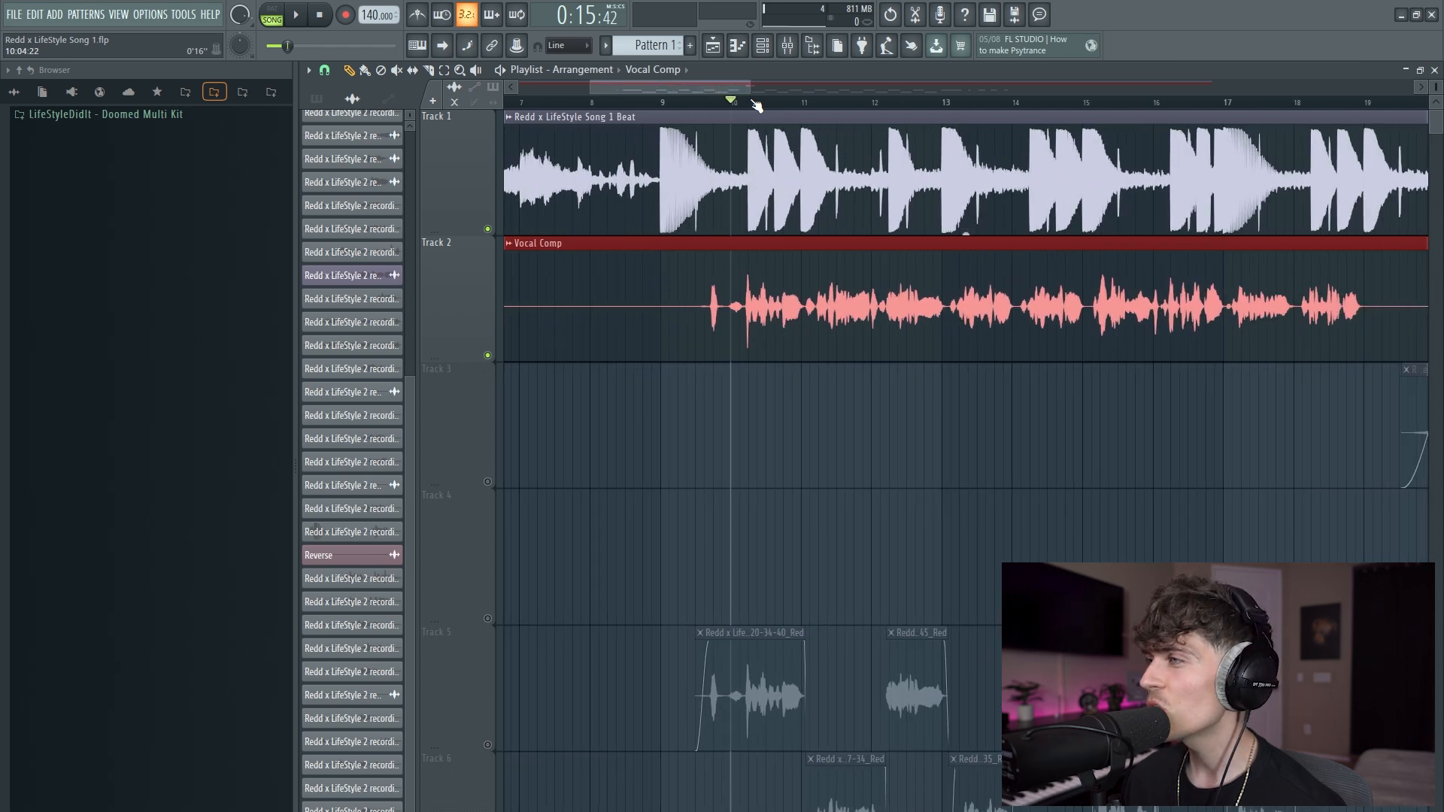
{"action": "left_click", "coordinate": [953, 429], "text": "ctrl"}
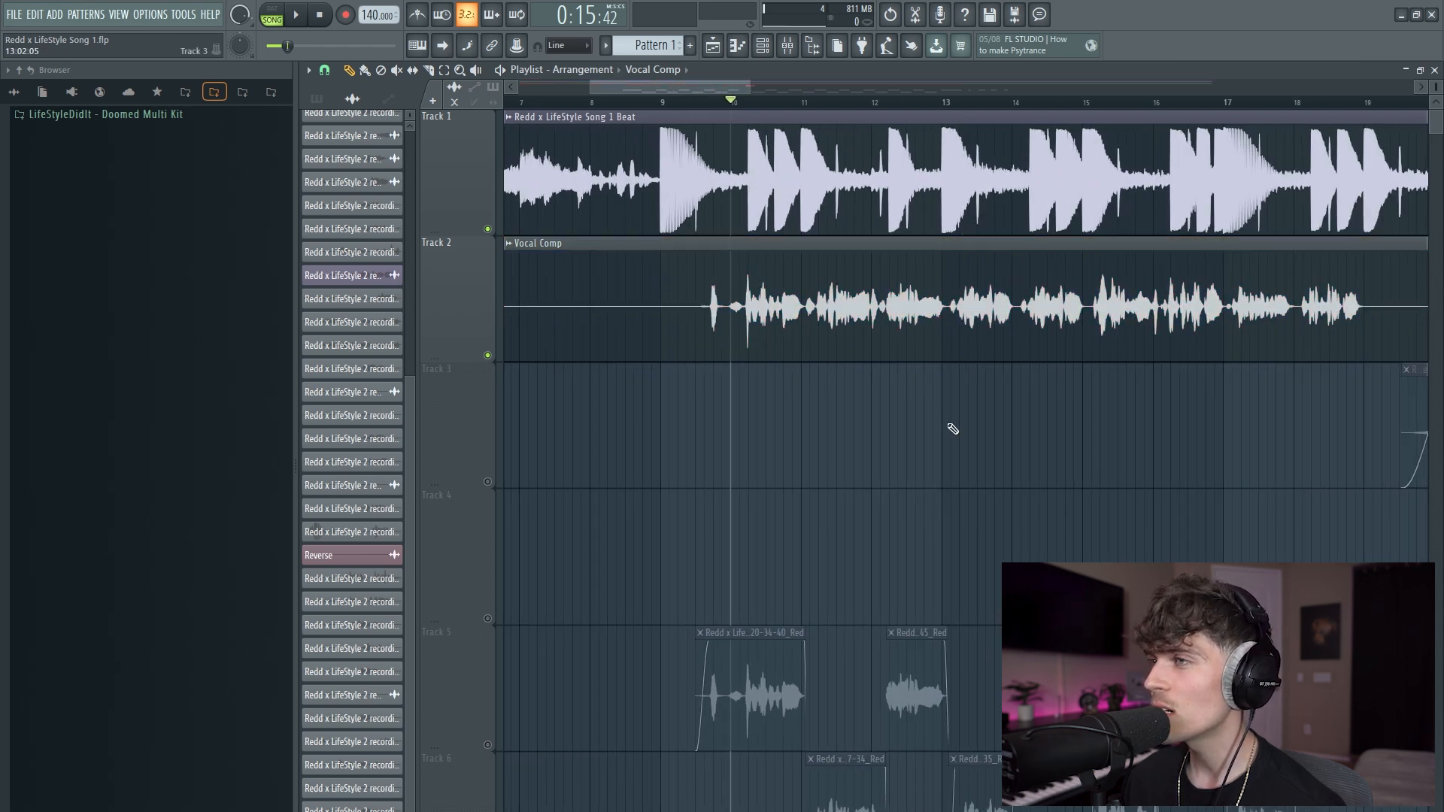
{"action": "left_click_drag", "start_coordinate": [735, 264], "coordinate": [807, 282]}
{"action": "left_click", "coordinate": [838, 484], "text": "ctrl"}
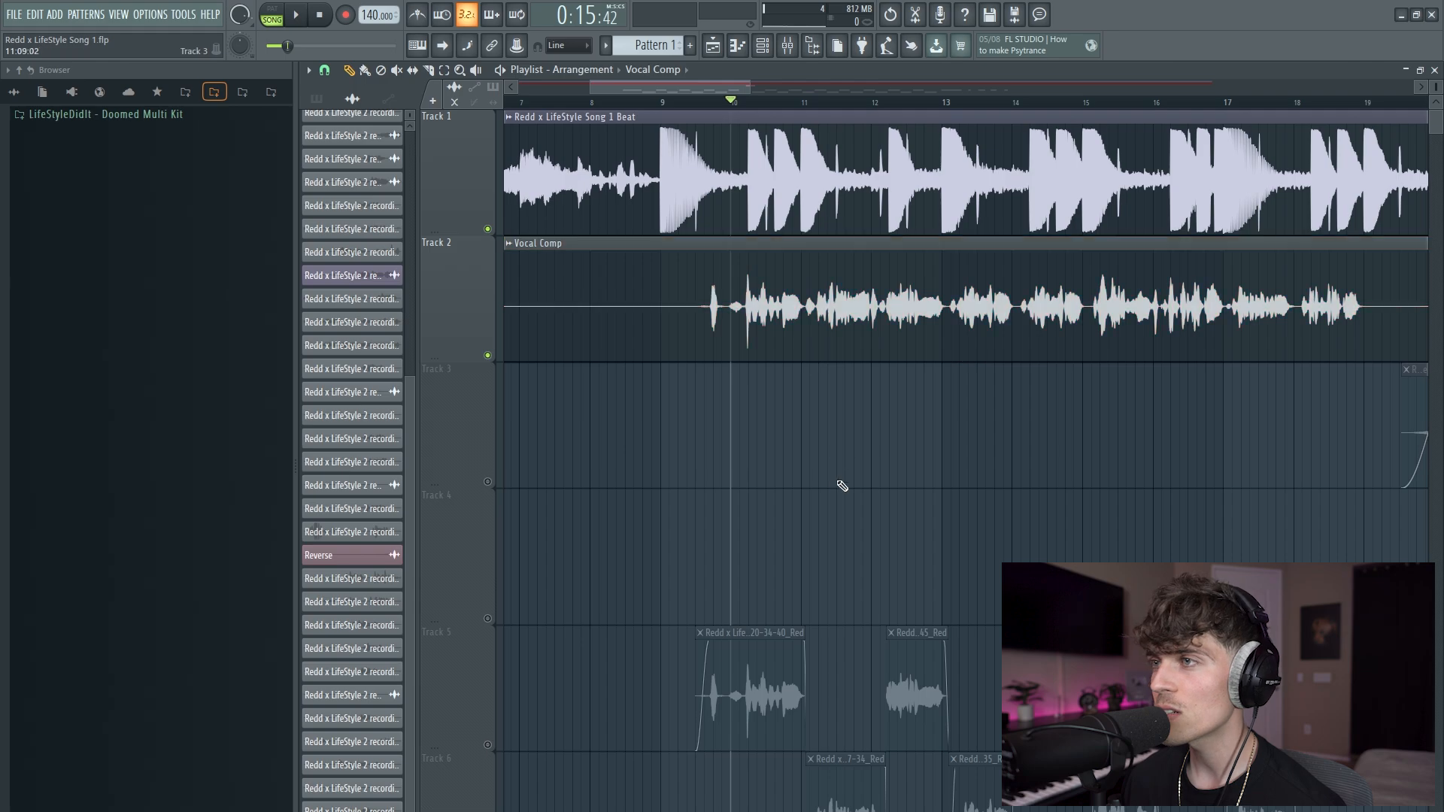
{"action": "left_click_drag", "start_coordinate": [729, 215], "coordinate": [819, 245]}
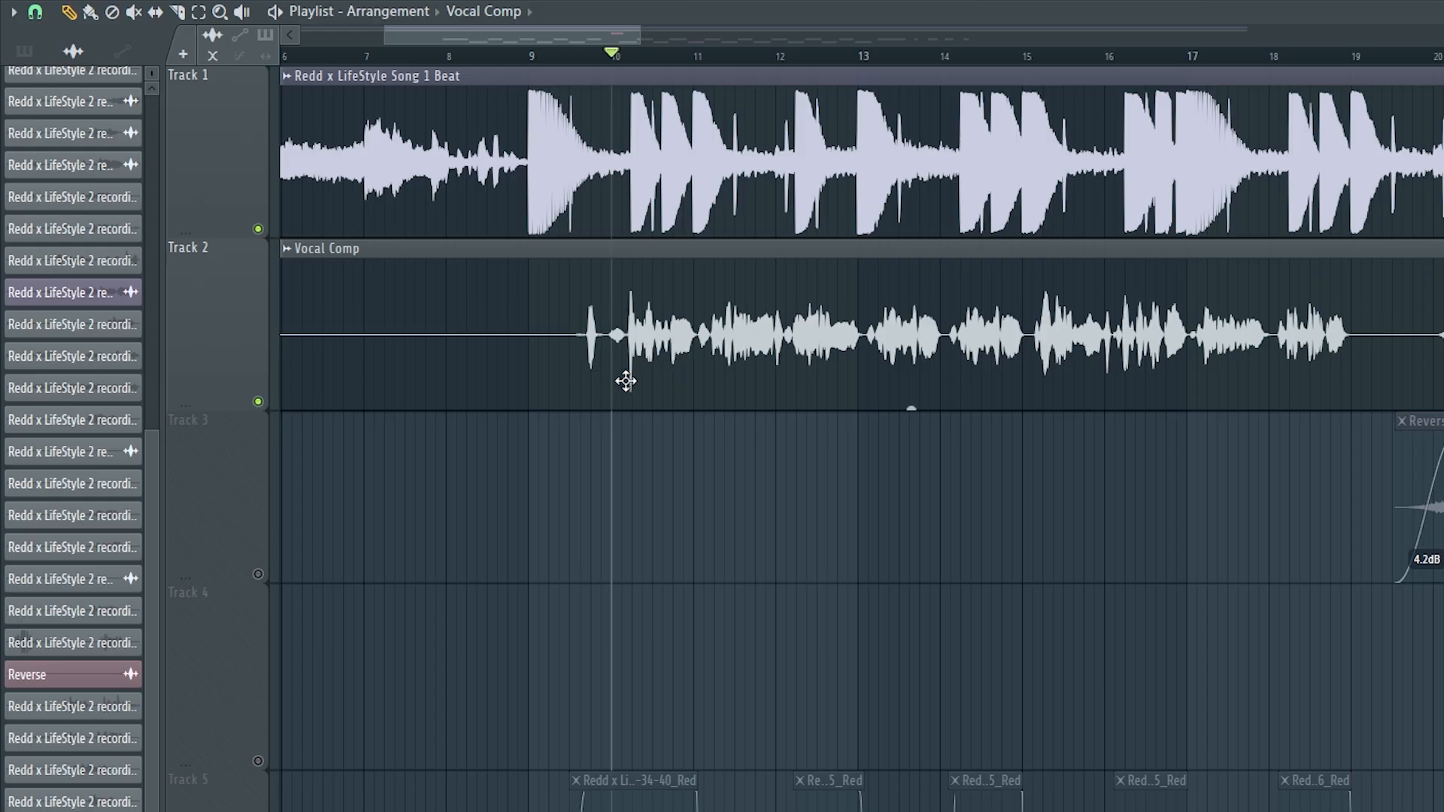
Set the playback start to bar 9, load CLA-2A Stereo into slot 3 of the Vocal insert, and raise its gain slightly.
{"action": "left_click_drag", "start_coordinate": [588, 39], "coordinate": [669, 41]}
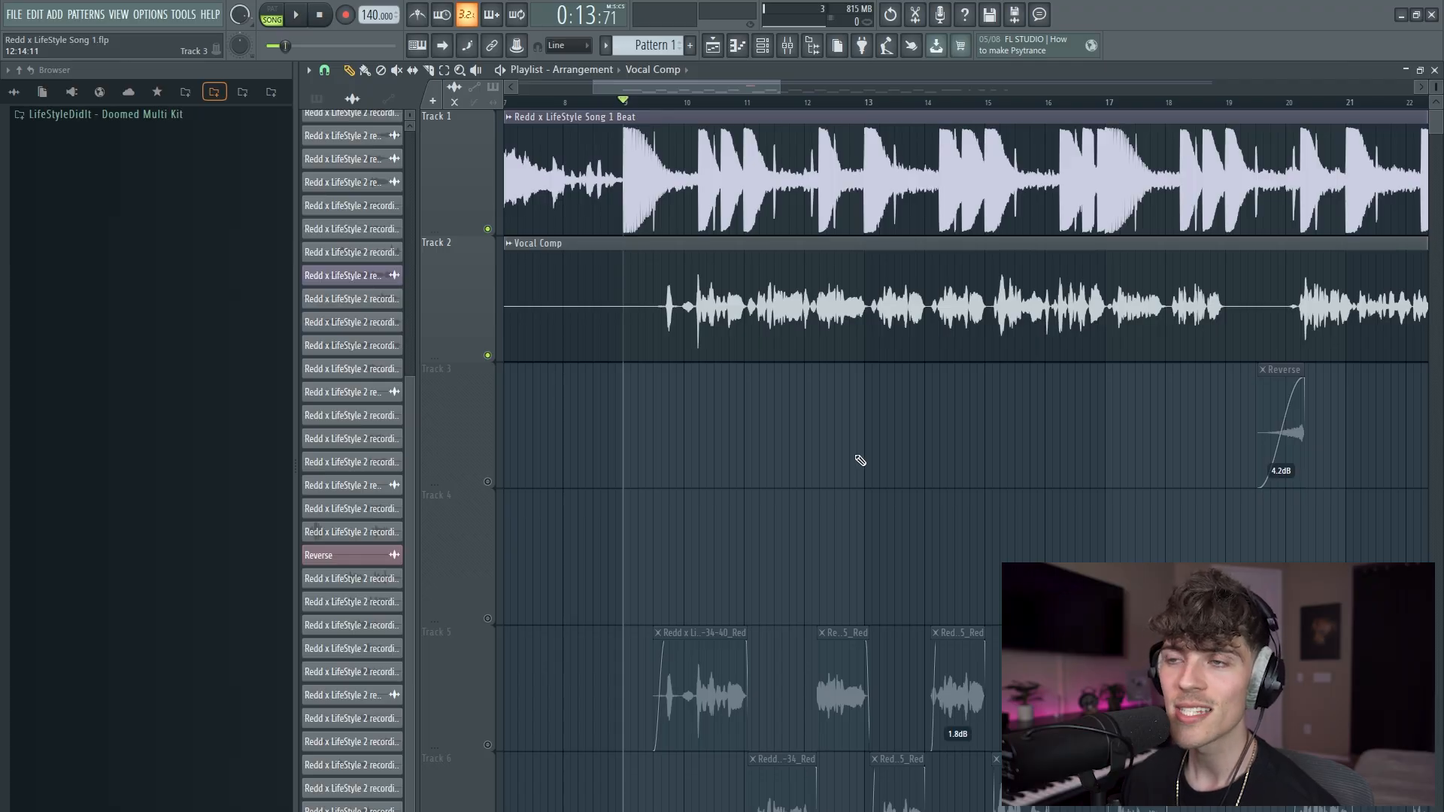
{"action": "left_click", "coordinate": [792, 50]}
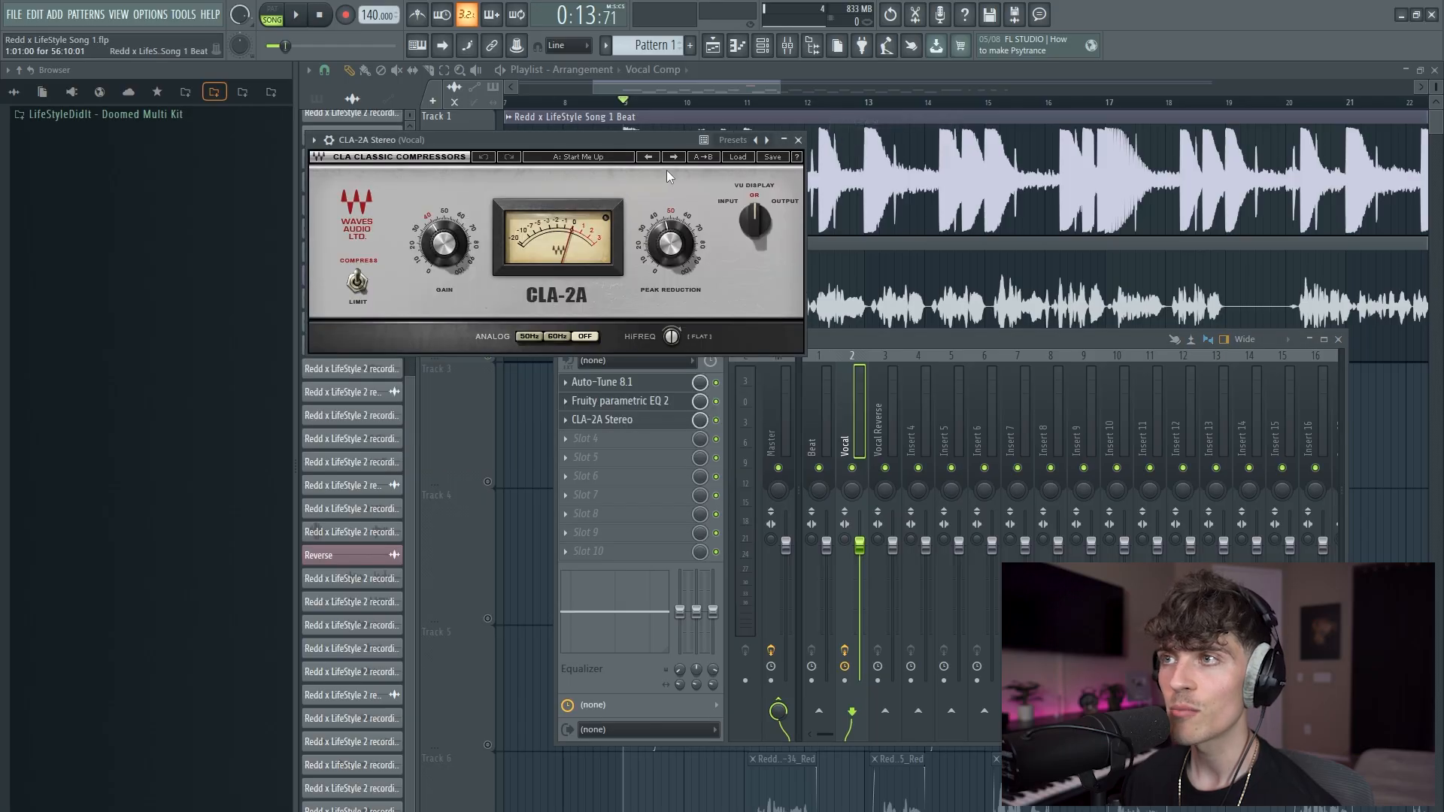
{"action": "left_click_drag", "start_coordinate": [637, 136], "coordinate": [810, 238]}
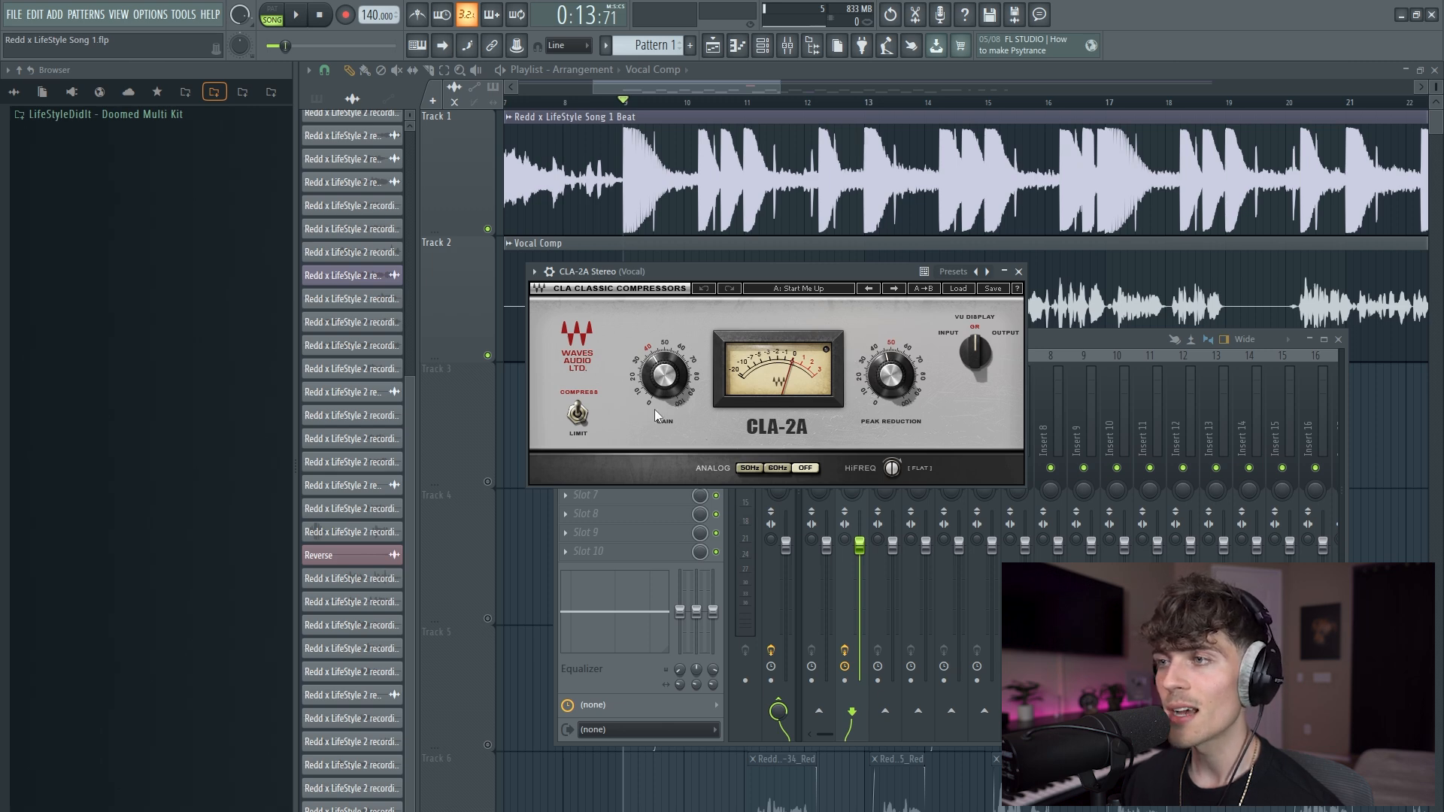
{"action": "left_click_drag", "start_coordinate": [665, 378], "coordinate": [665, 370]}
{"action": "left_click_drag", "start_coordinate": [904, 305], "coordinate": [1279, 442]}
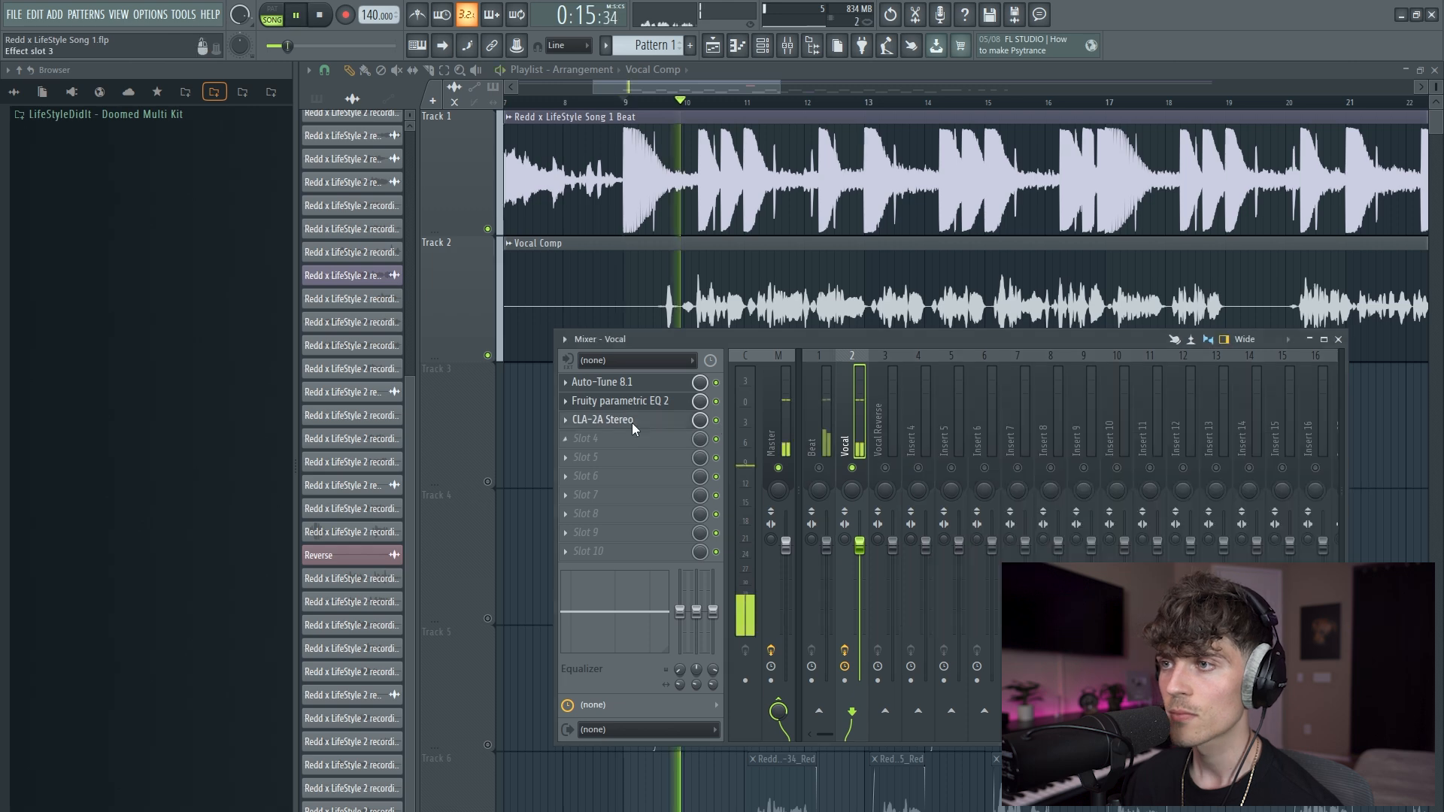
Compare the vocal with CLA-2A Stereo bypassed and active during playback, and set the compressor's gain to 33.96.
{"action": "left_click", "coordinate": [632, 421]}
{"action": "left_click", "coordinate": [716, 420]}
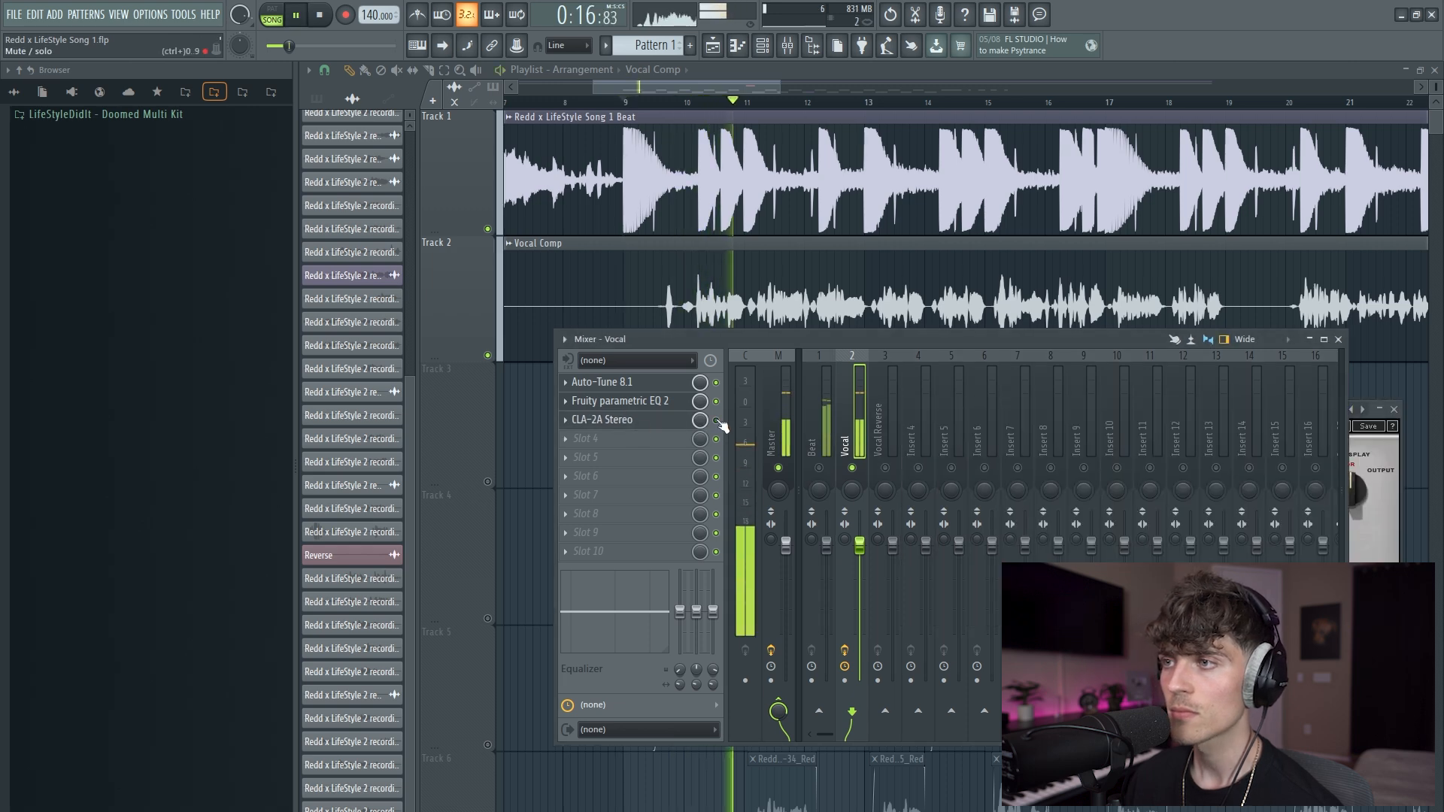
{"action": "left_click", "coordinate": [1358, 548]}
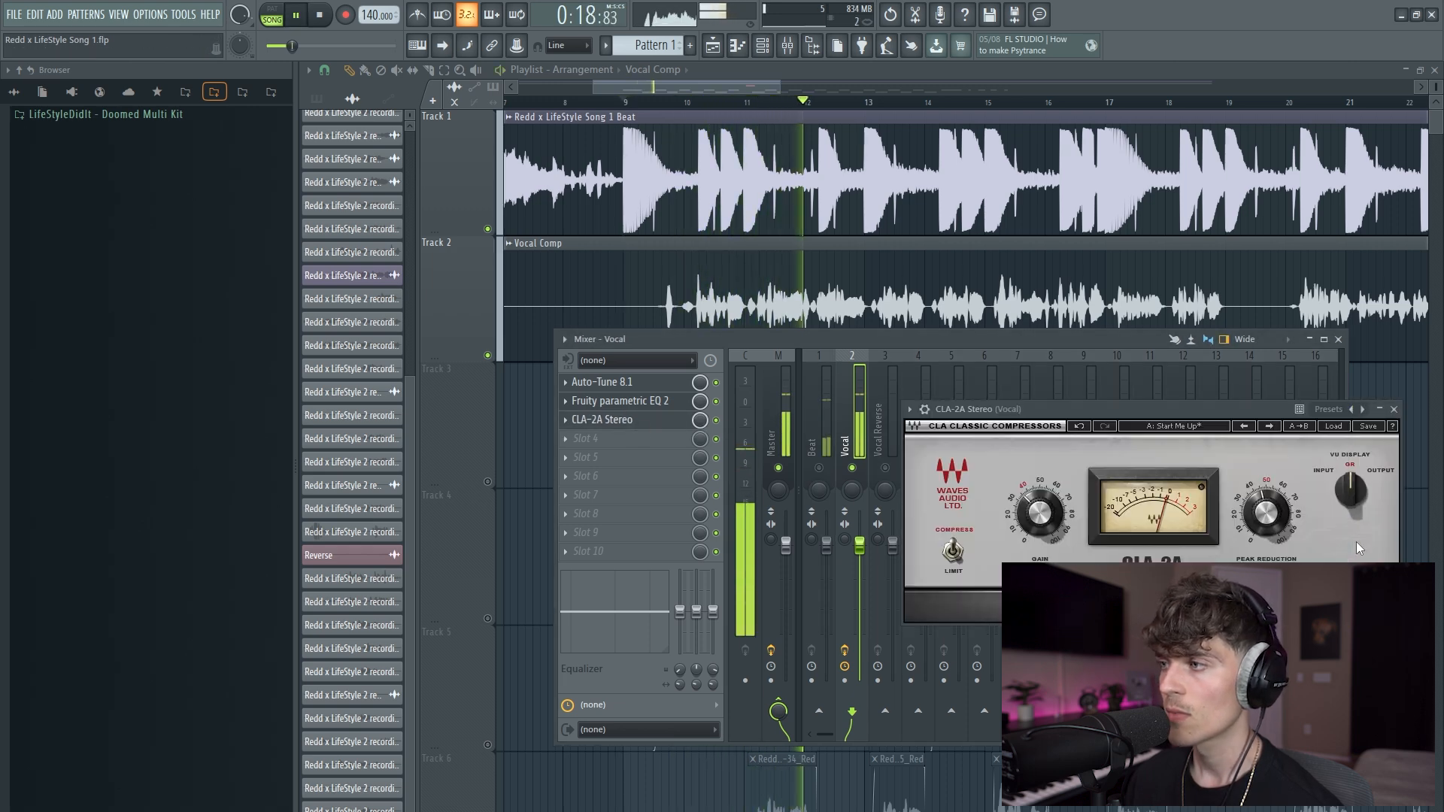
{"action": "key", "text": "space"}
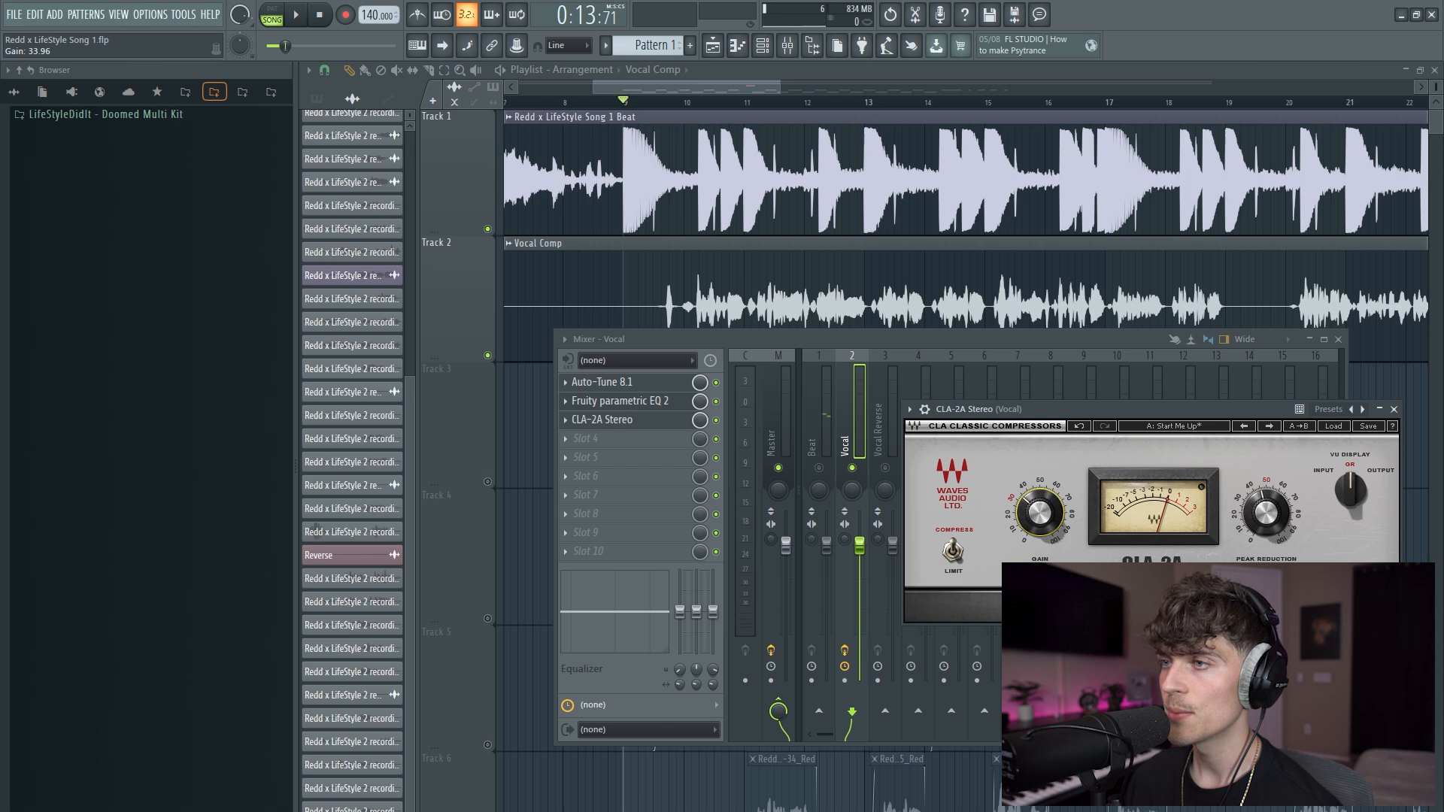
Play back the vocal again with CLA-2A Stereo bypassed and active, and keep the compressor's Analog setting off.
{"action": "key", "text": "space"}
{"action": "left_click_drag", "start_coordinate": [913, 409], "coordinate": [790, 440]}
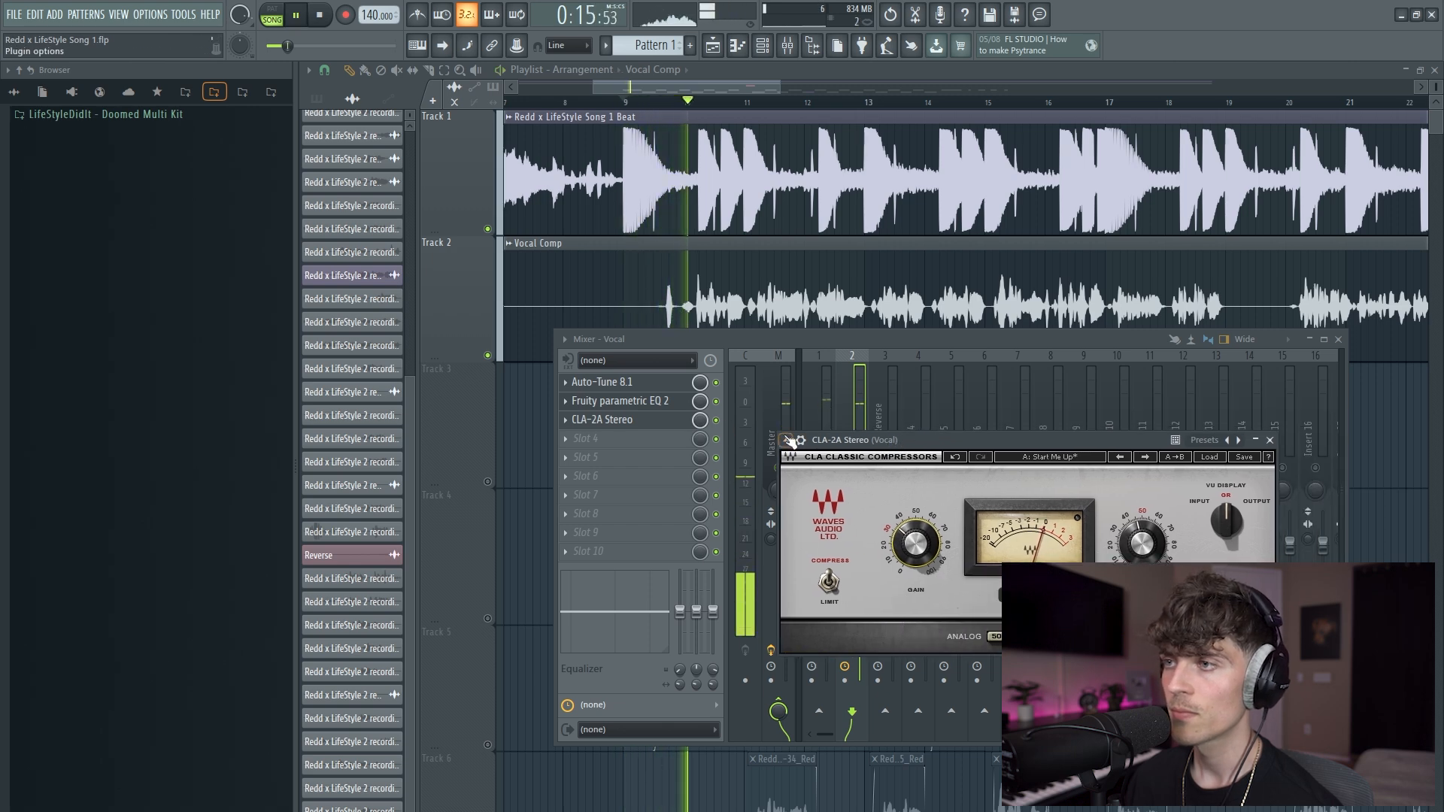
{"action": "left_click", "coordinate": [717, 421]}
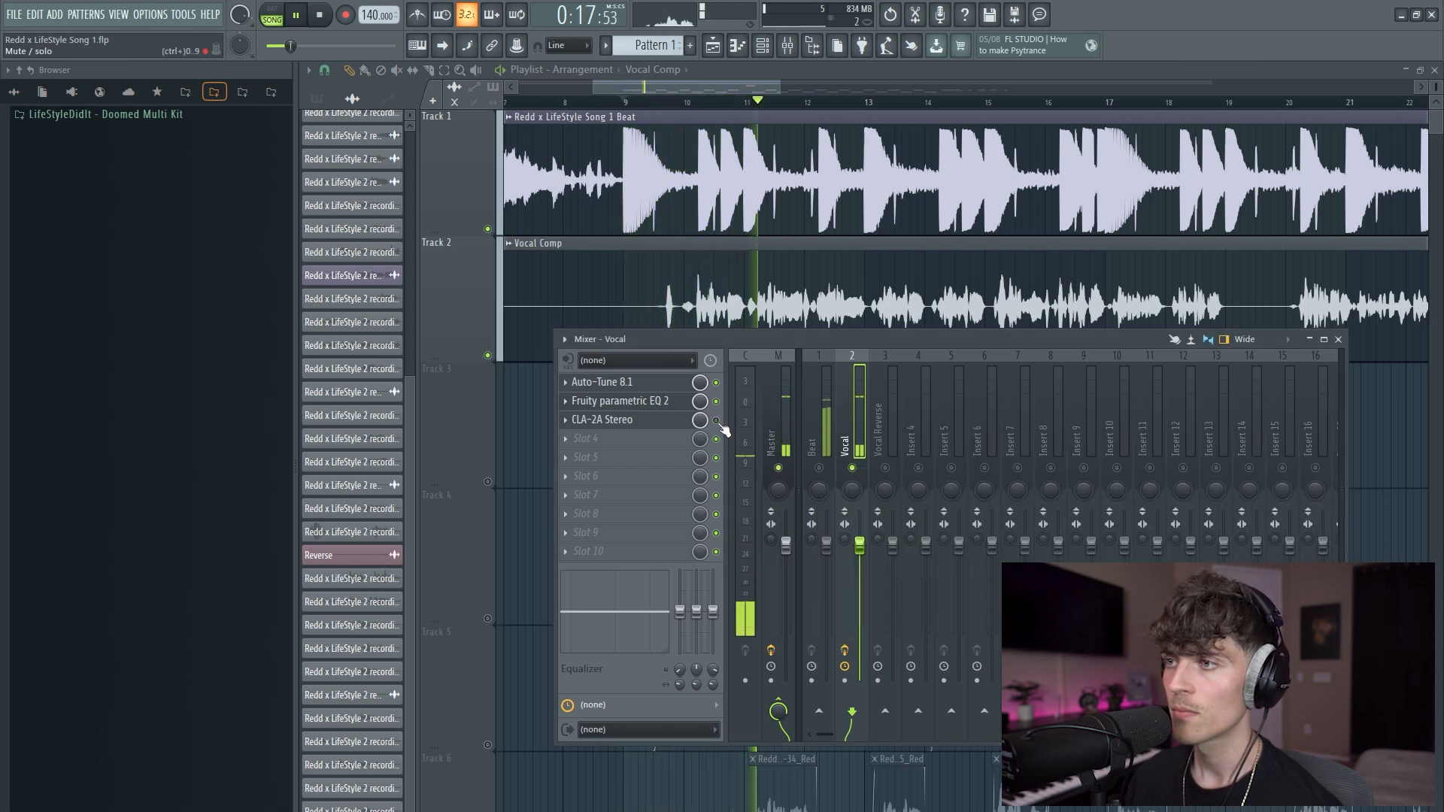
{"action": "left_click", "coordinate": [670, 419]}
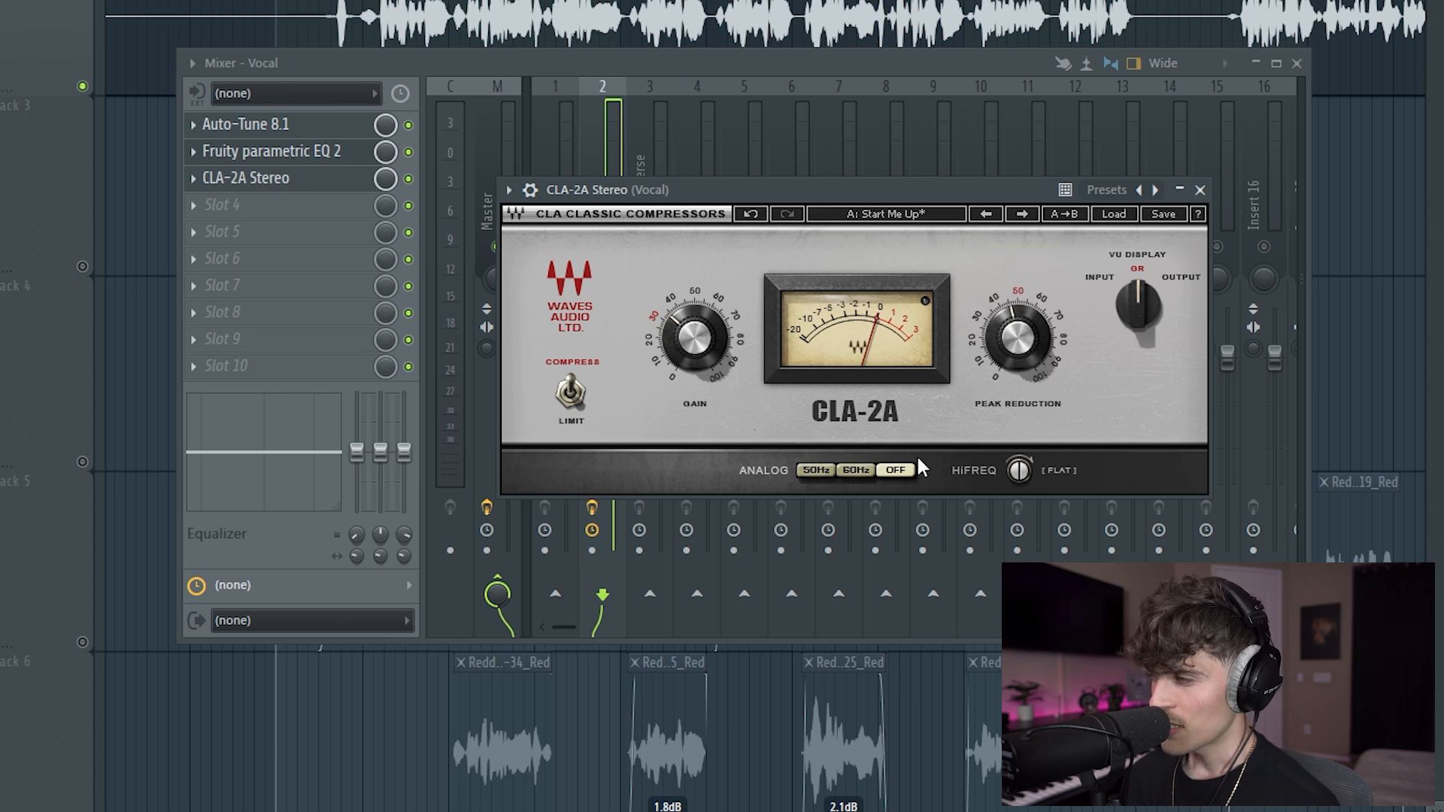
{"action": "left_click", "coordinate": [897, 468]}
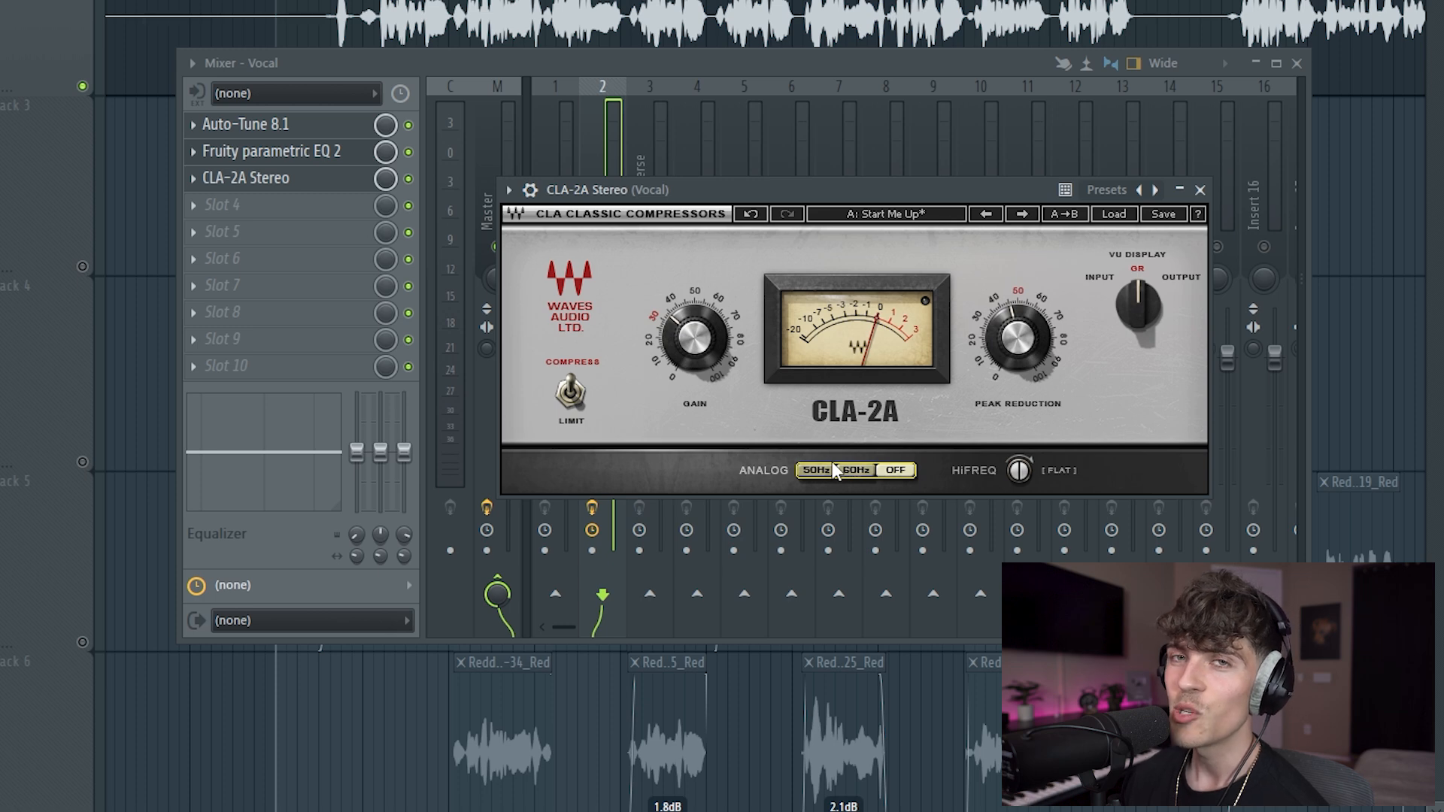
Switch CLA-2A Stereo's VU display to input, then return it to gain reduction.
{"action": "left_click", "coordinate": [1132, 306]}
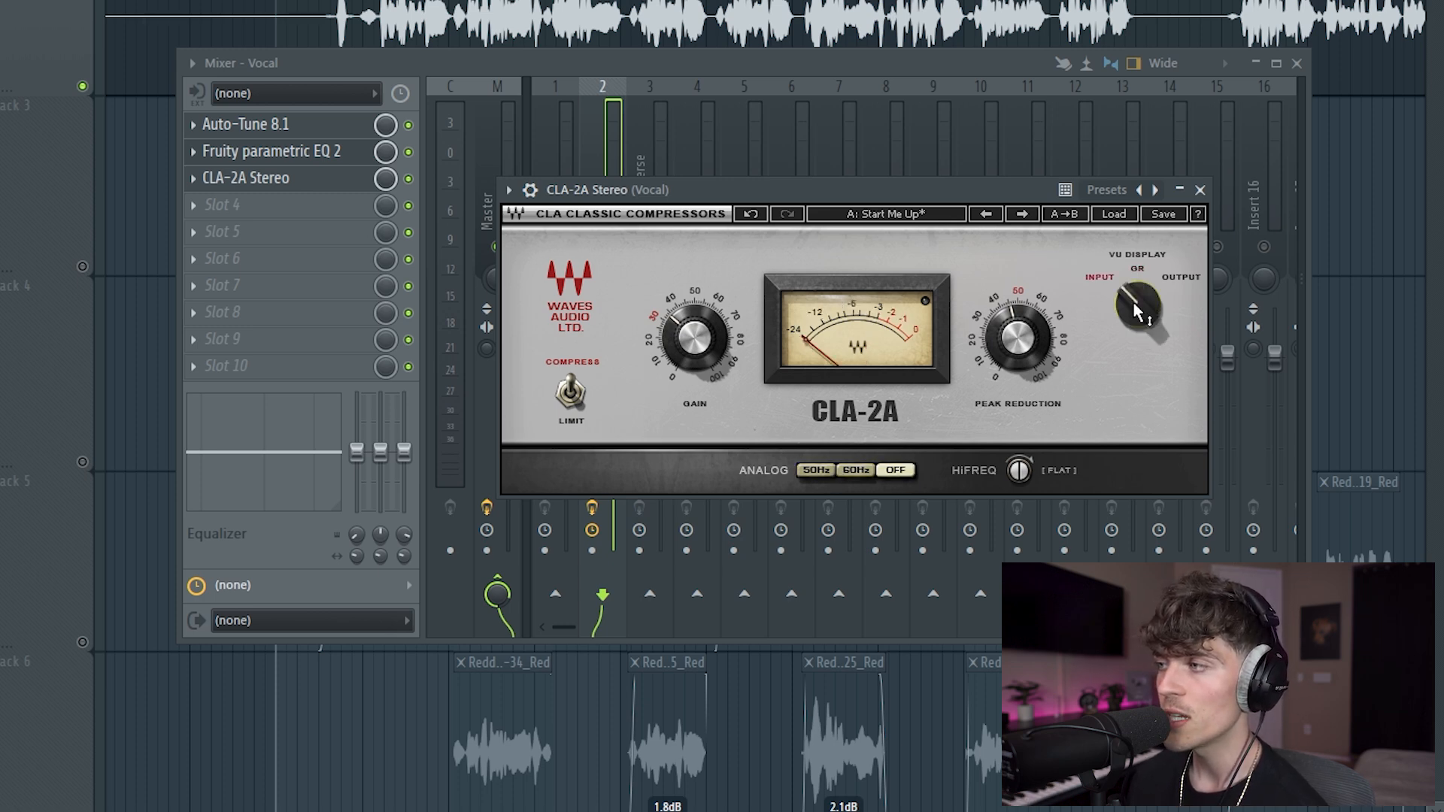
{"action": "left_click", "coordinate": [1136, 315]}
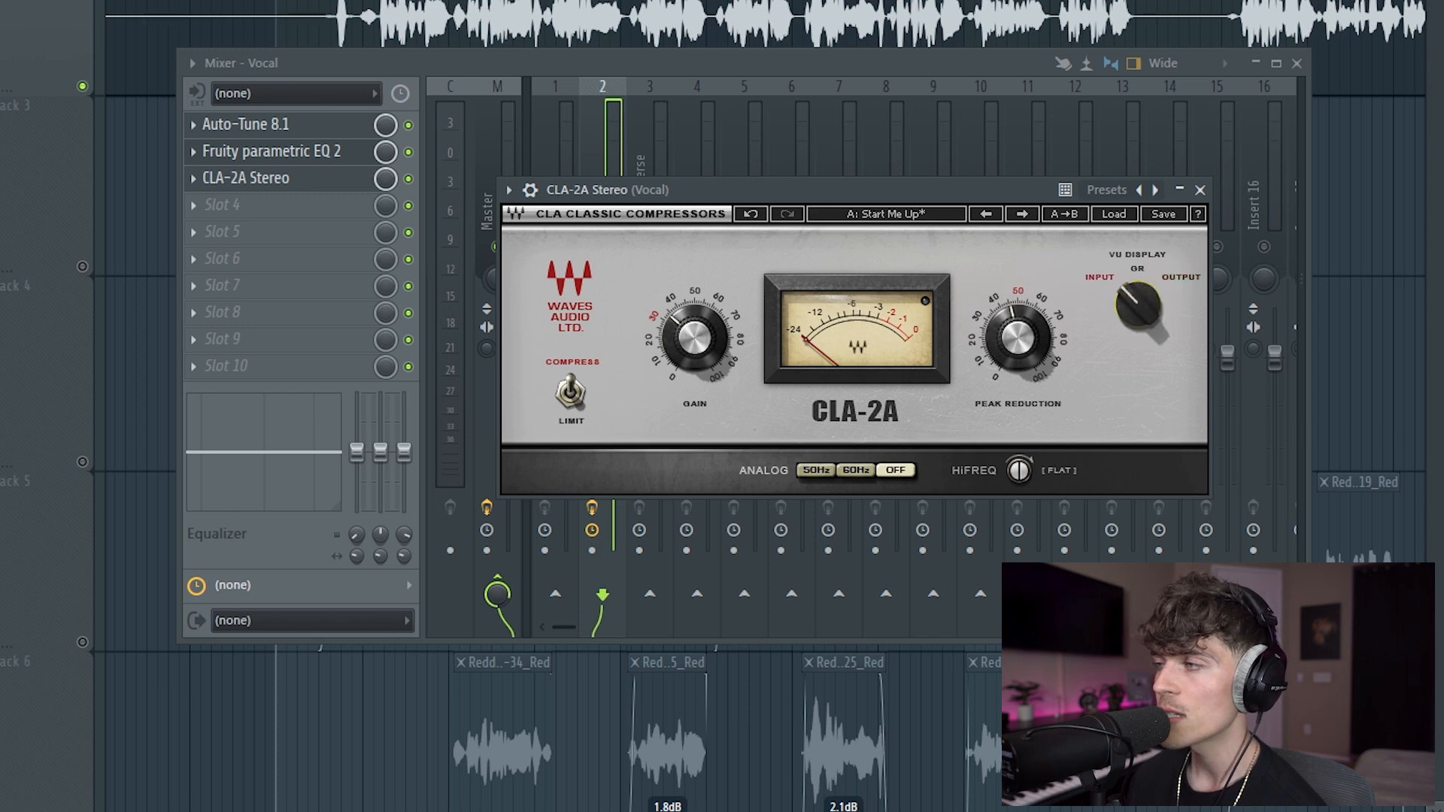
{"action": "left_click", "coordinate": [1136, 314]}
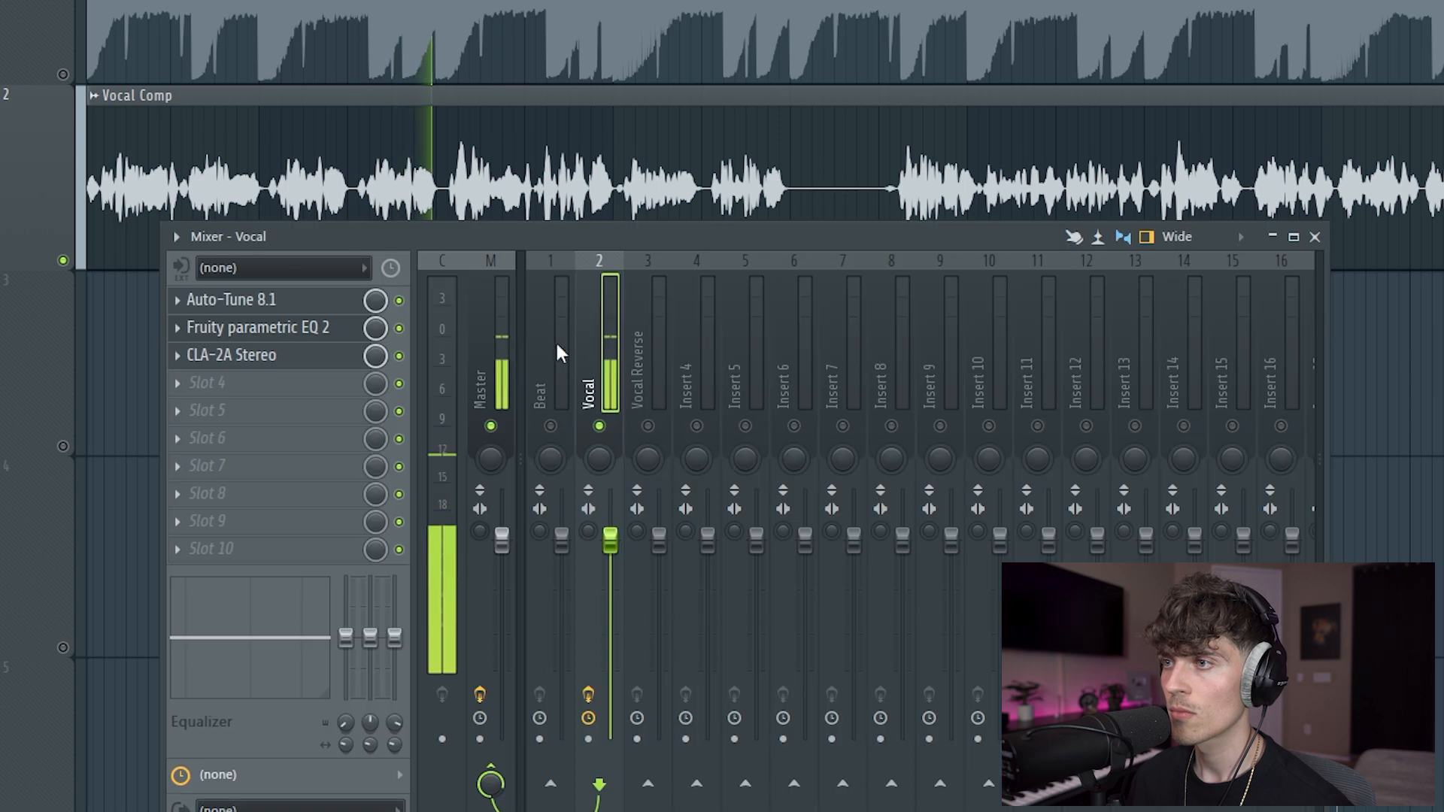
Readjust CLA-2A Stereo's gain on the Vocal insert to 33.60, checking the vocal during playback against the bypassed sound.
{"action": "left_click", "coordinate": [280, 357]}
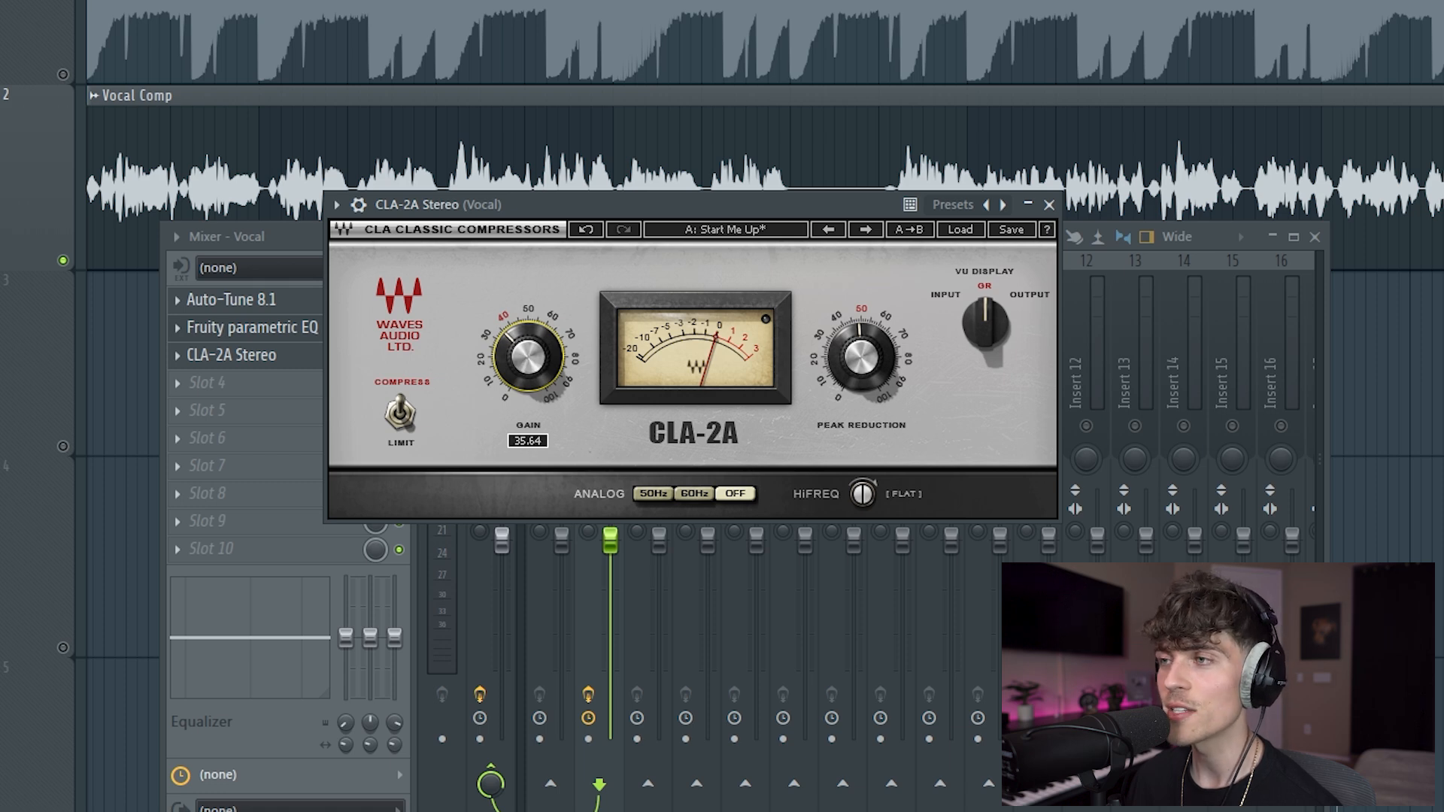
{"action": "left_click", "coordinate": [1049, 205]}
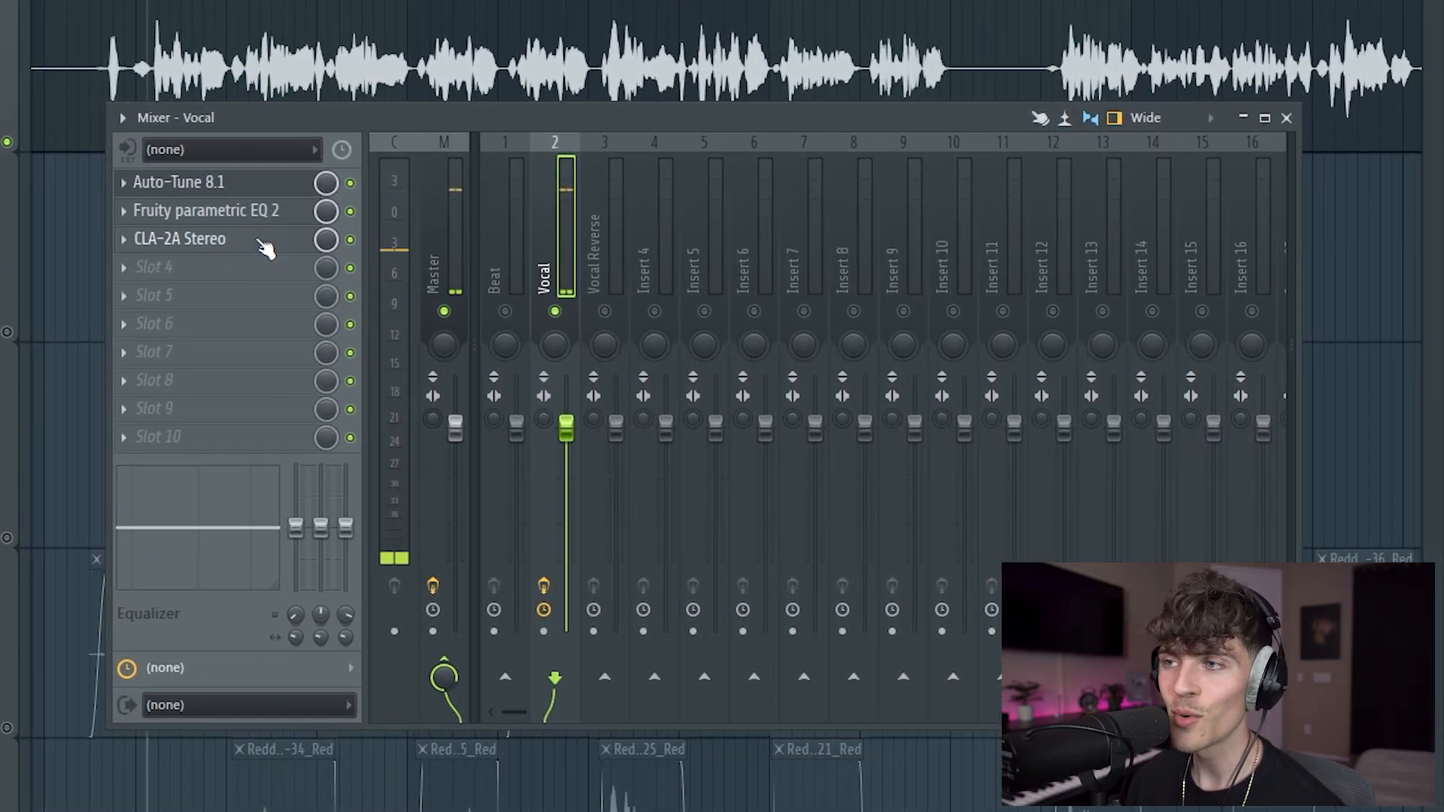
{"action": "left_click", "coordinate": [259, 241]}
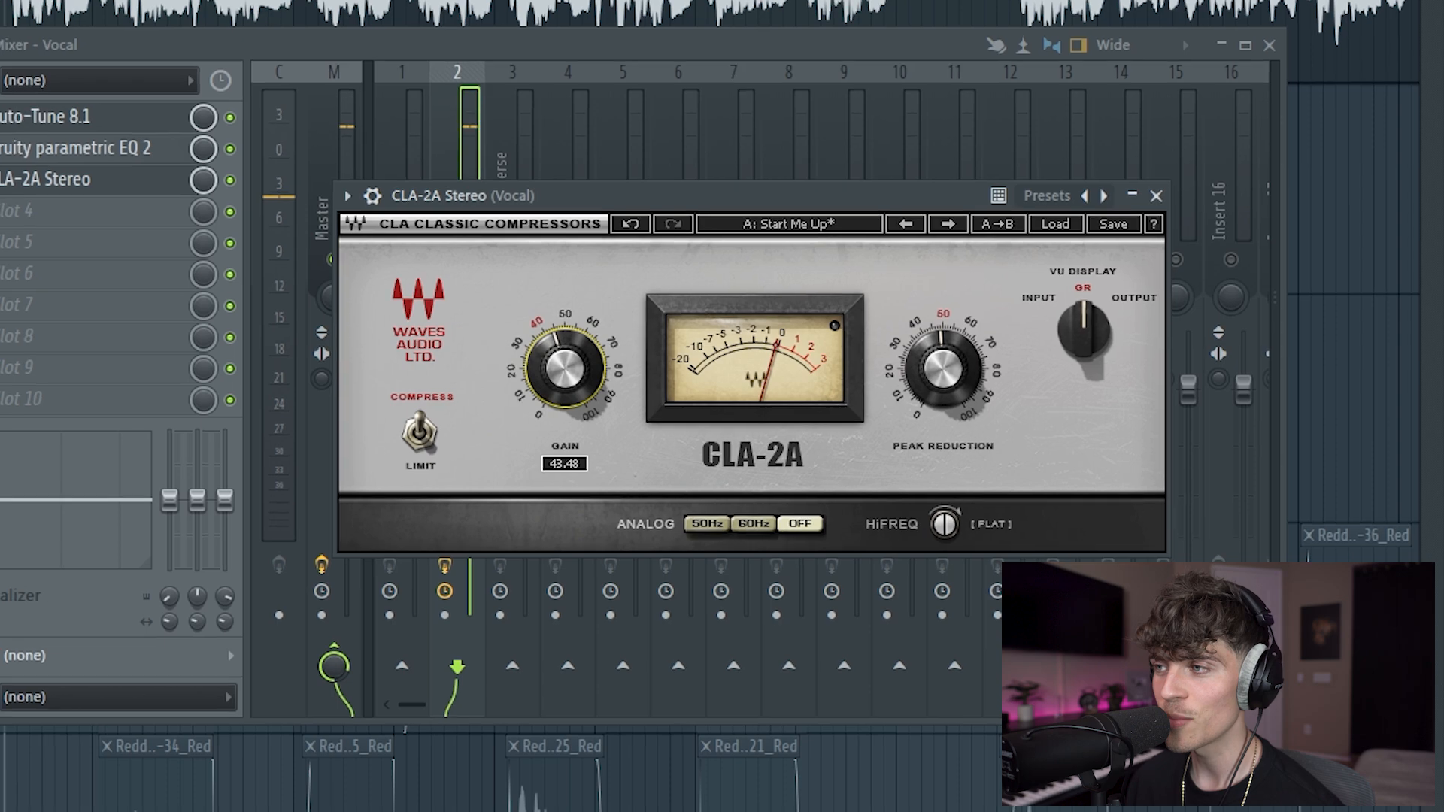
{"action": "left_click_drag", "start_coordinate": [545, 359], "coordinate": [544, 364]}
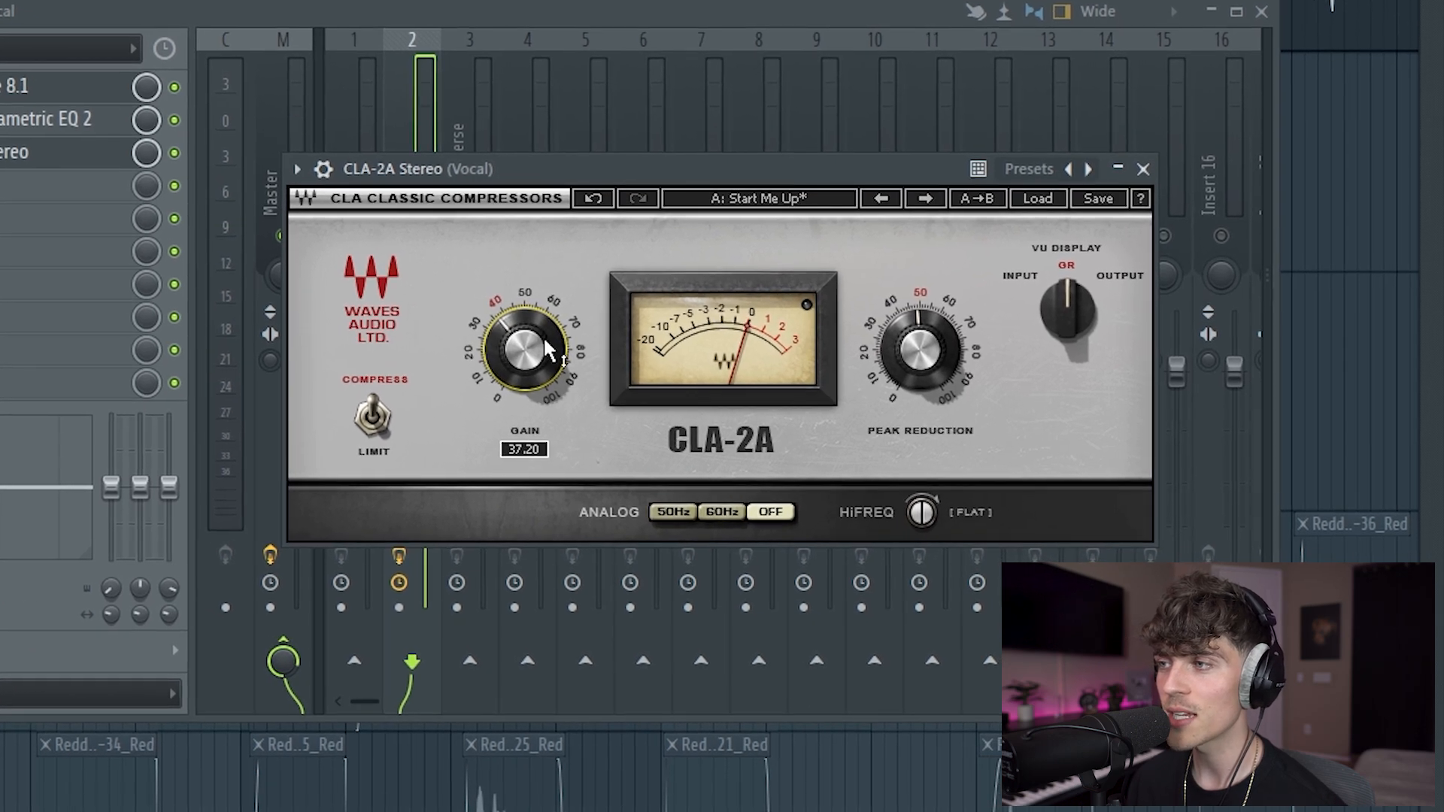
{"action": "key", "text": "space"}
{"action": "left_click", "coordinate": [187, 162]}
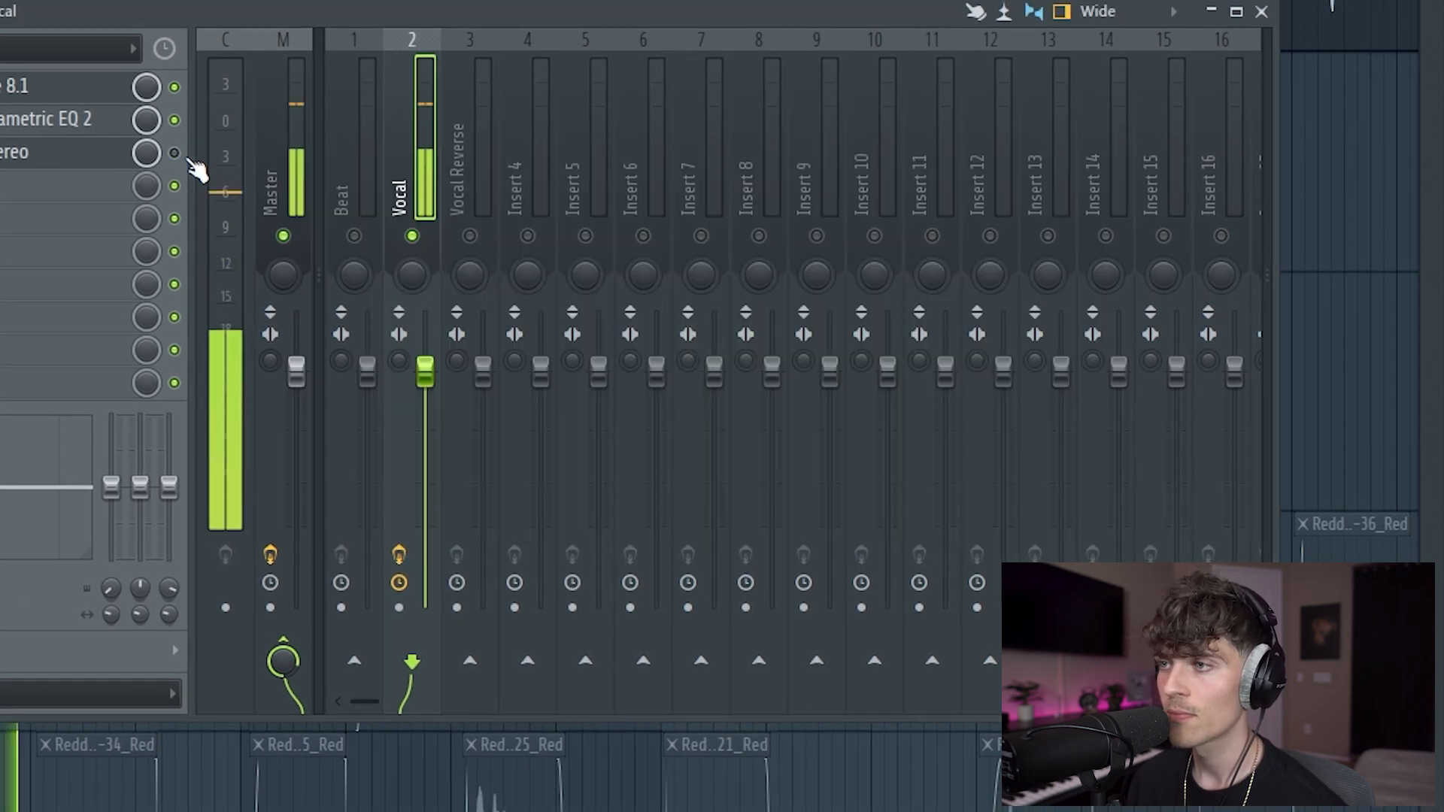
{"action": "left_click", "coordinate": [77, 154]}
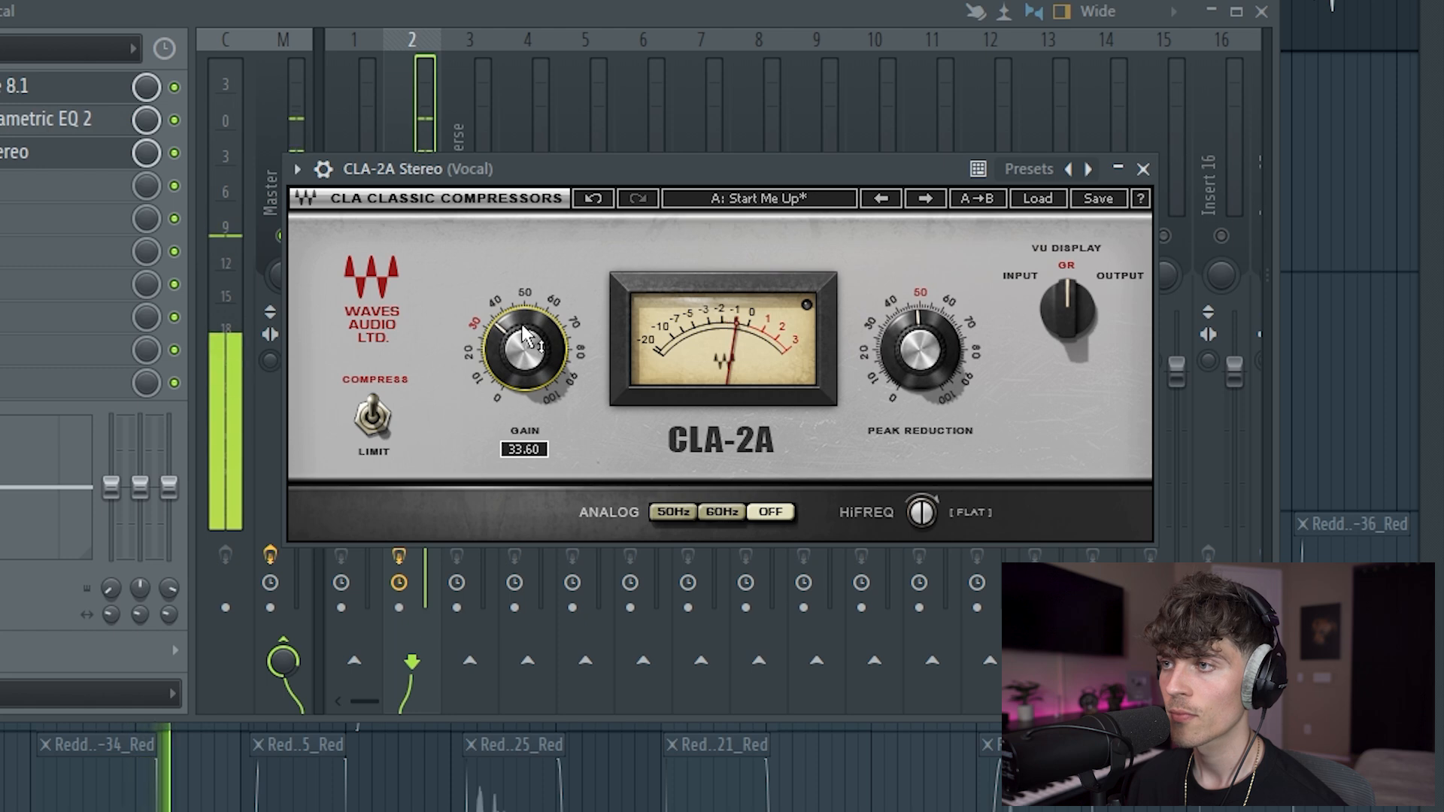
Compare the playing vocal with CLA-2A Stereo bypassed and active.
{"action": "left_click", "coordinate": [182, 164]}
{"action": "left_click", "coordinate": [181, 159]}
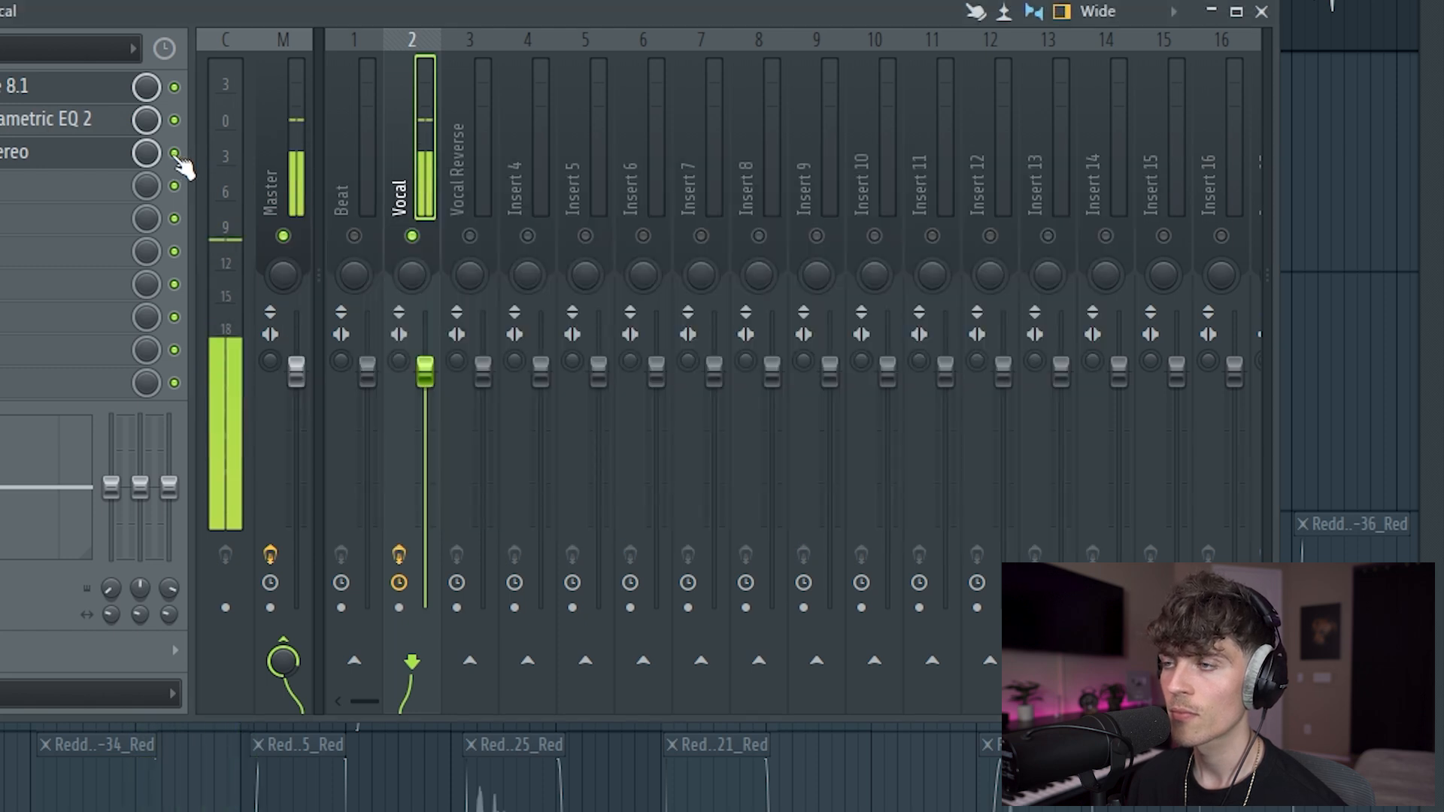
{"action": "left_click", "coordinate": [177, 155]}
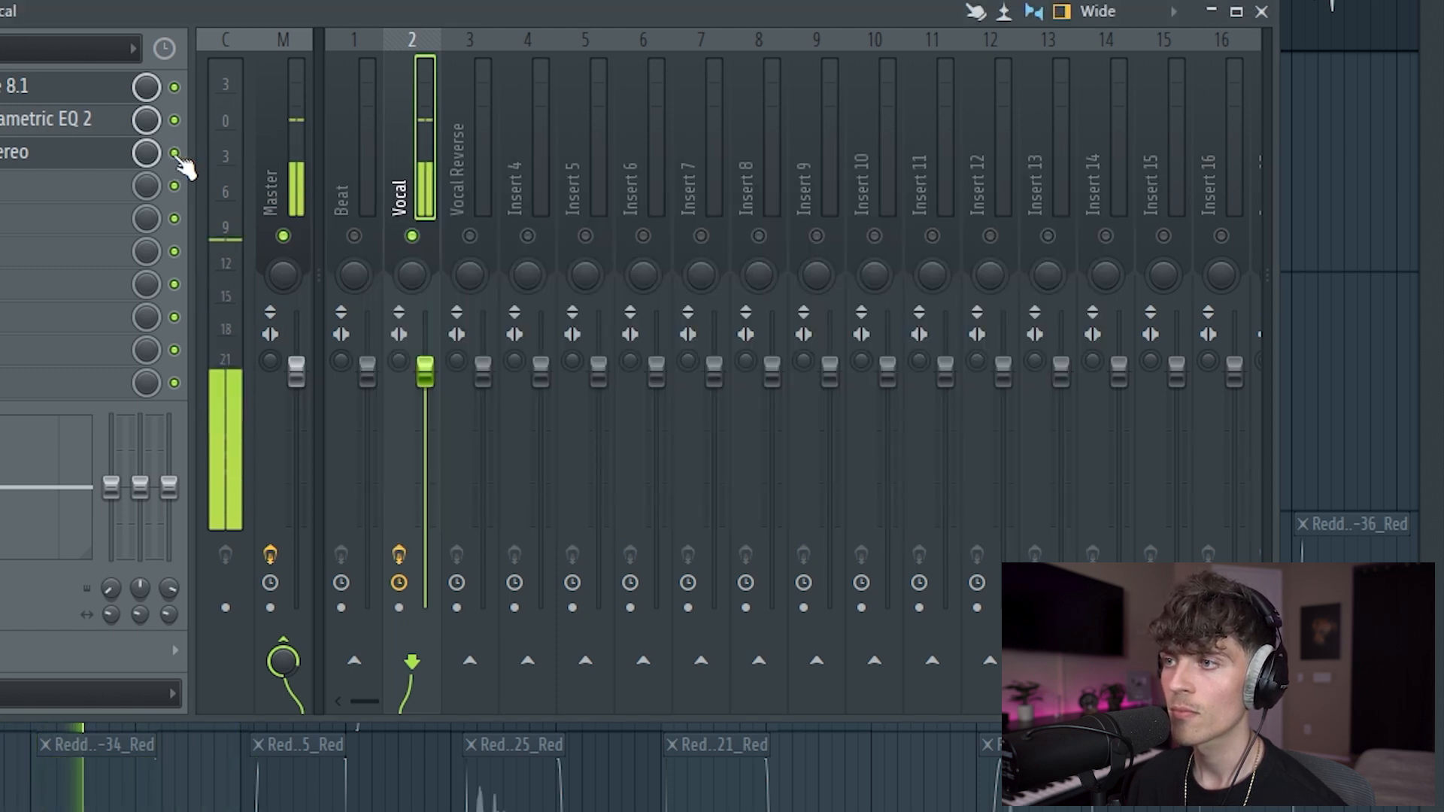
{"action": "left_click", "coordinate": [106, 155]}
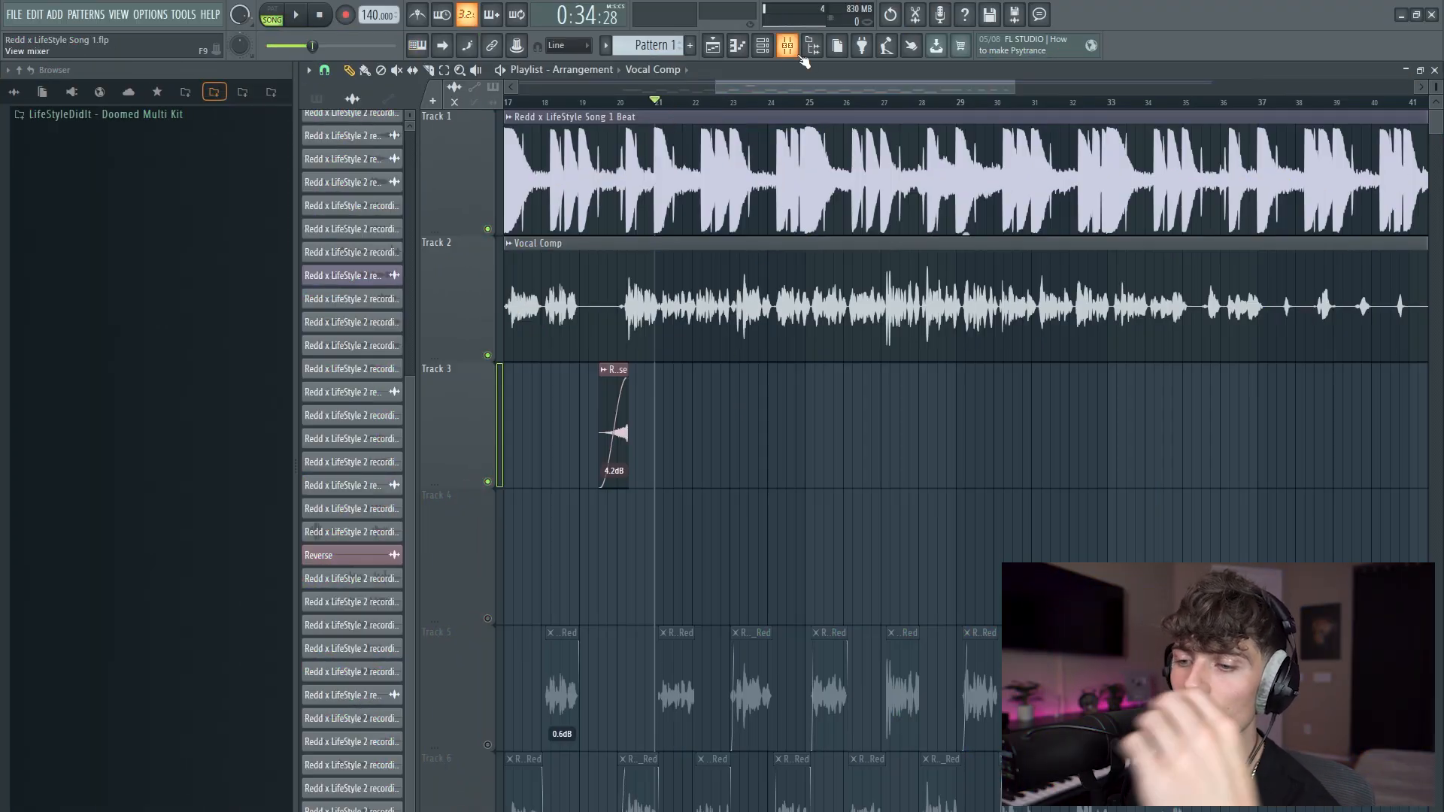
Load the Waves DeEsser Mono into slot 4 of the Vocal insert.
{"action": "left_click", "coordinate": [790, 50]}
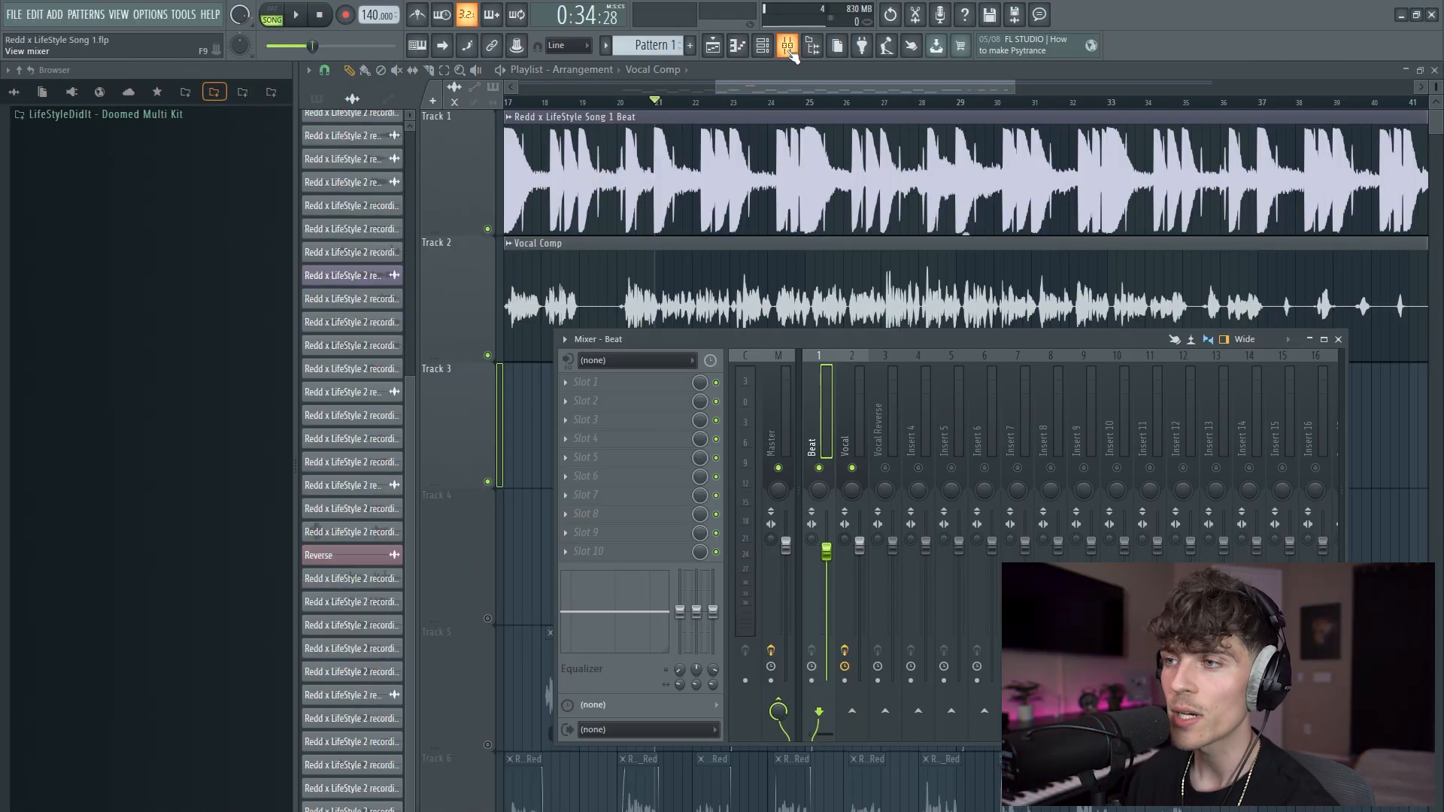
{"action": "left_click", "coordinate": [853, 435]}
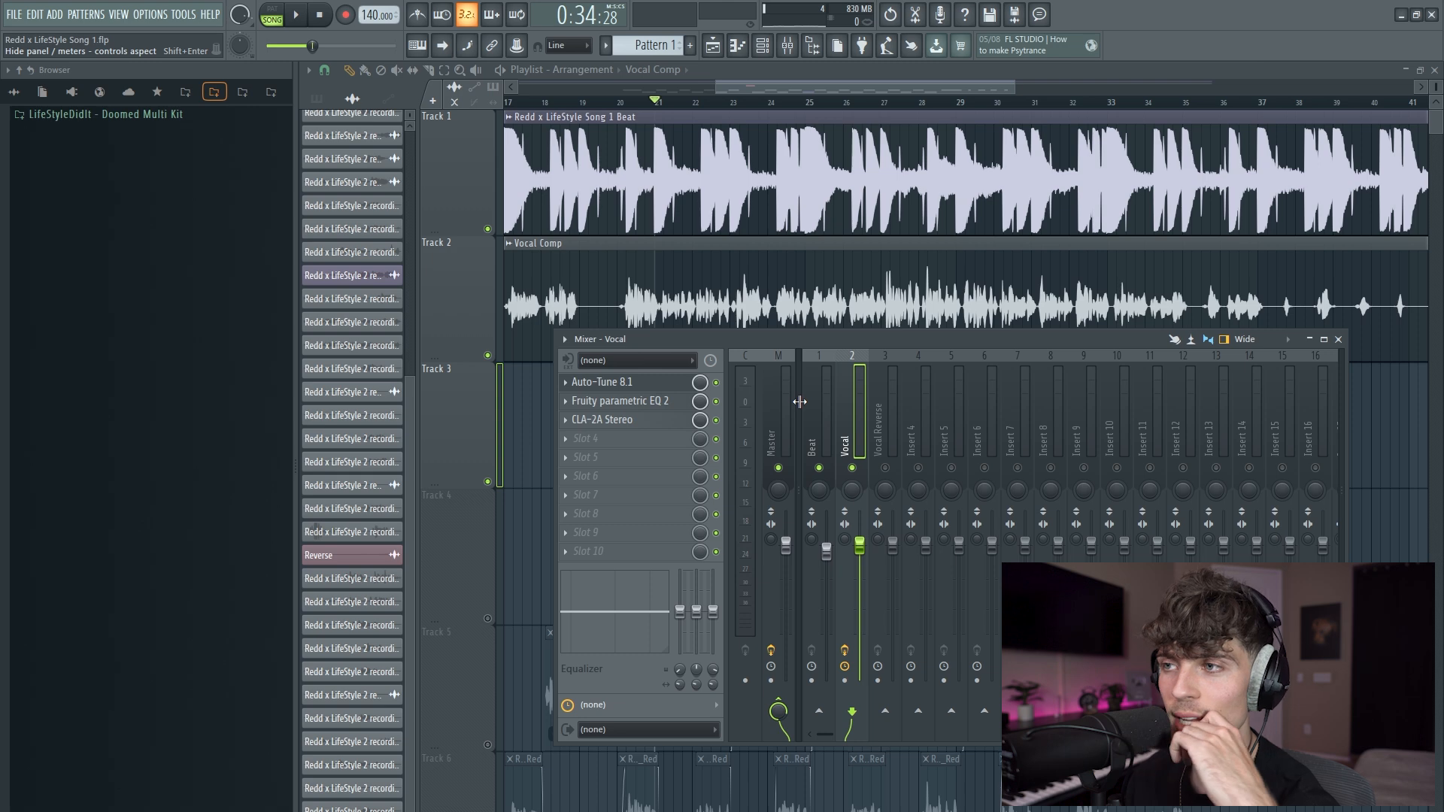
{"action": "left_click", "coordinate": [613, 439]}
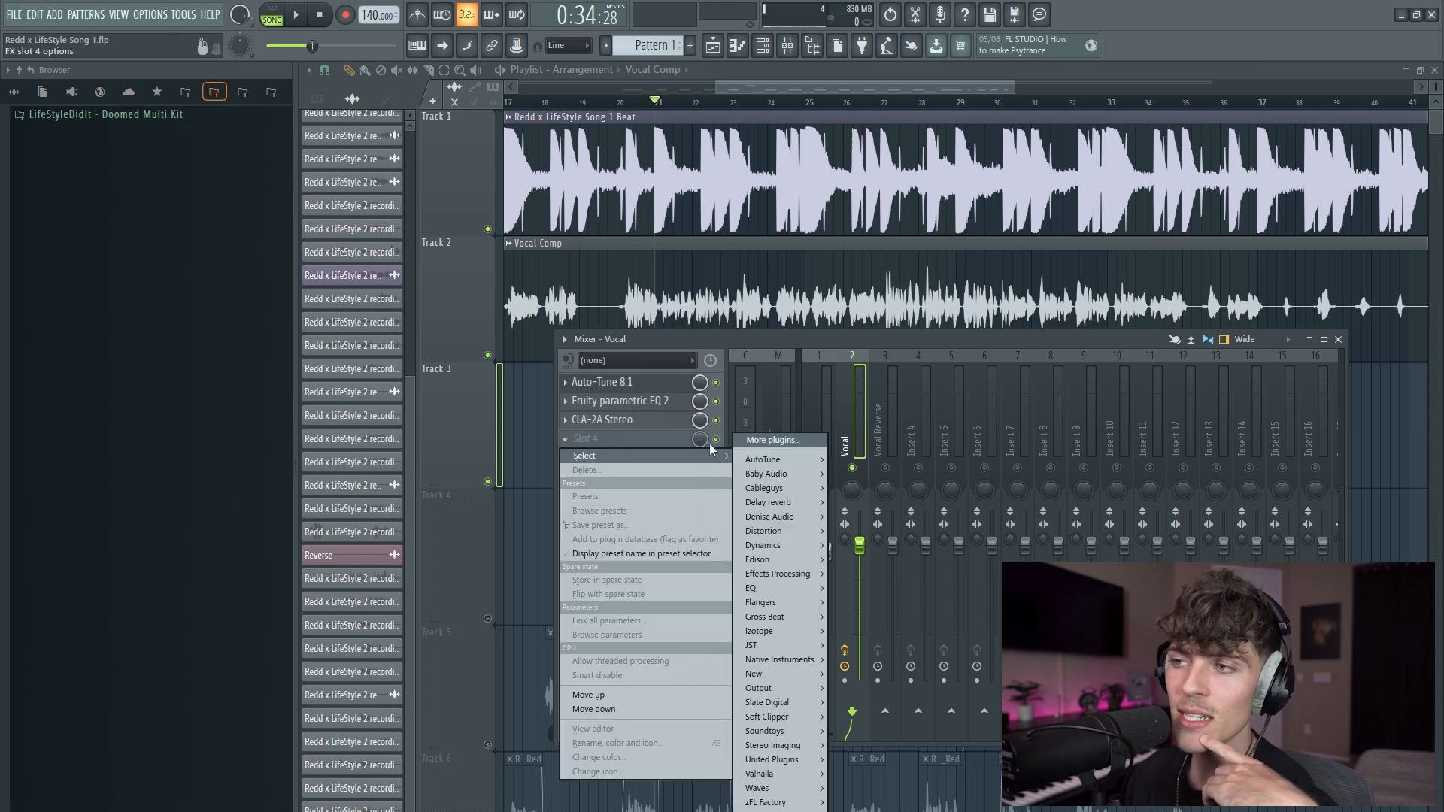
{"action": "mouse_move", "coordinate": [758, 733]}
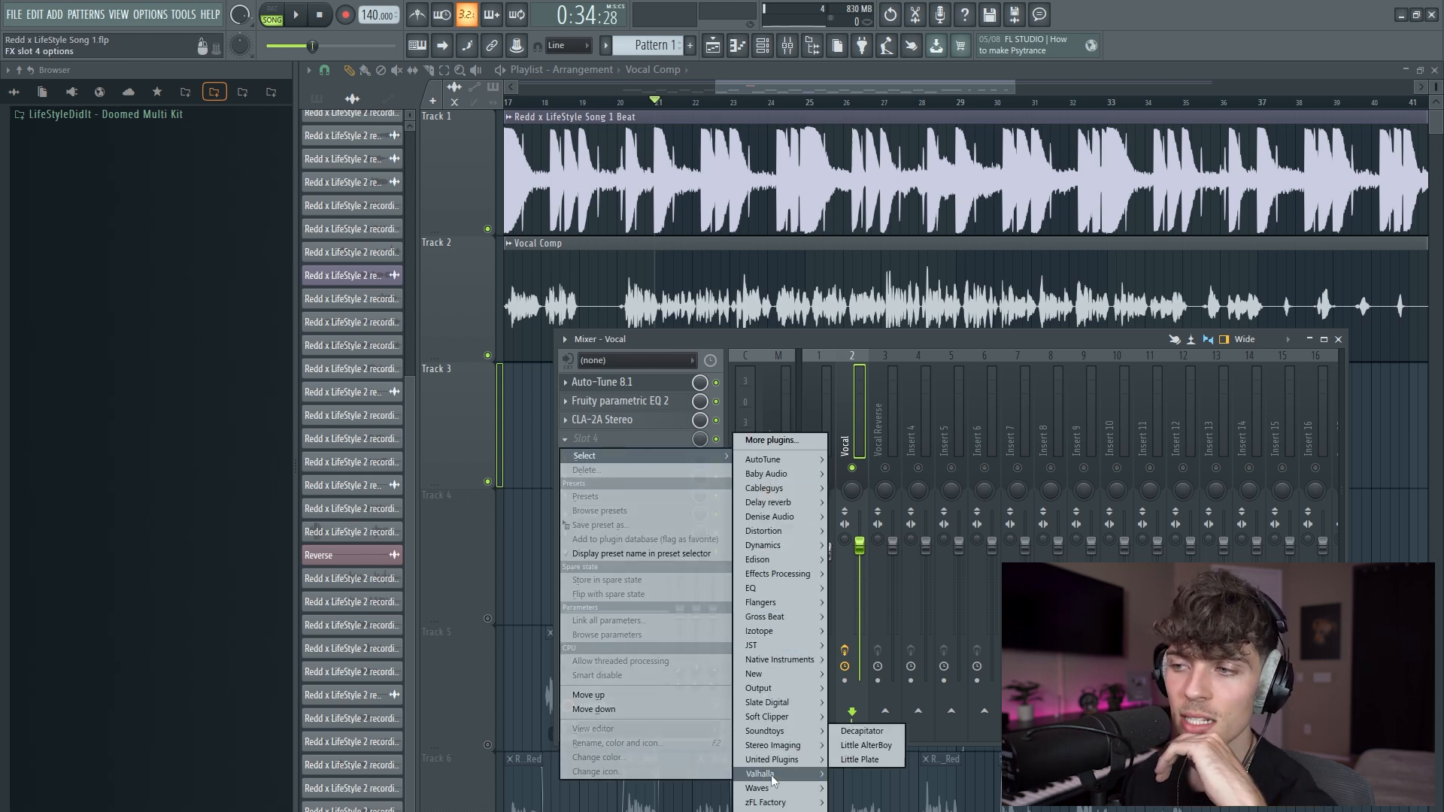
{"action": "mouse_move", "coordinate": [776, 792]}
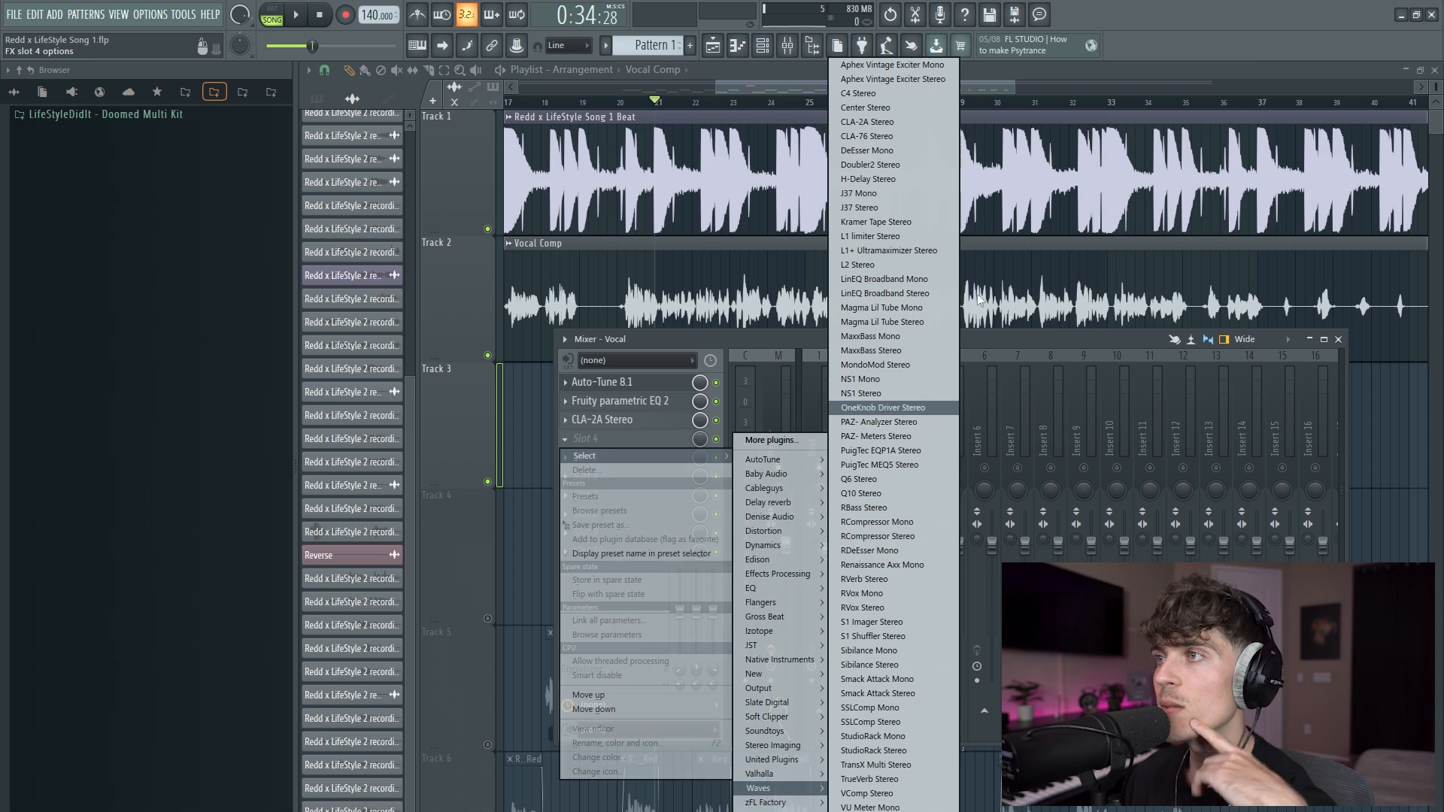
{"action": "left_click", "coordinate": [869, 151]}
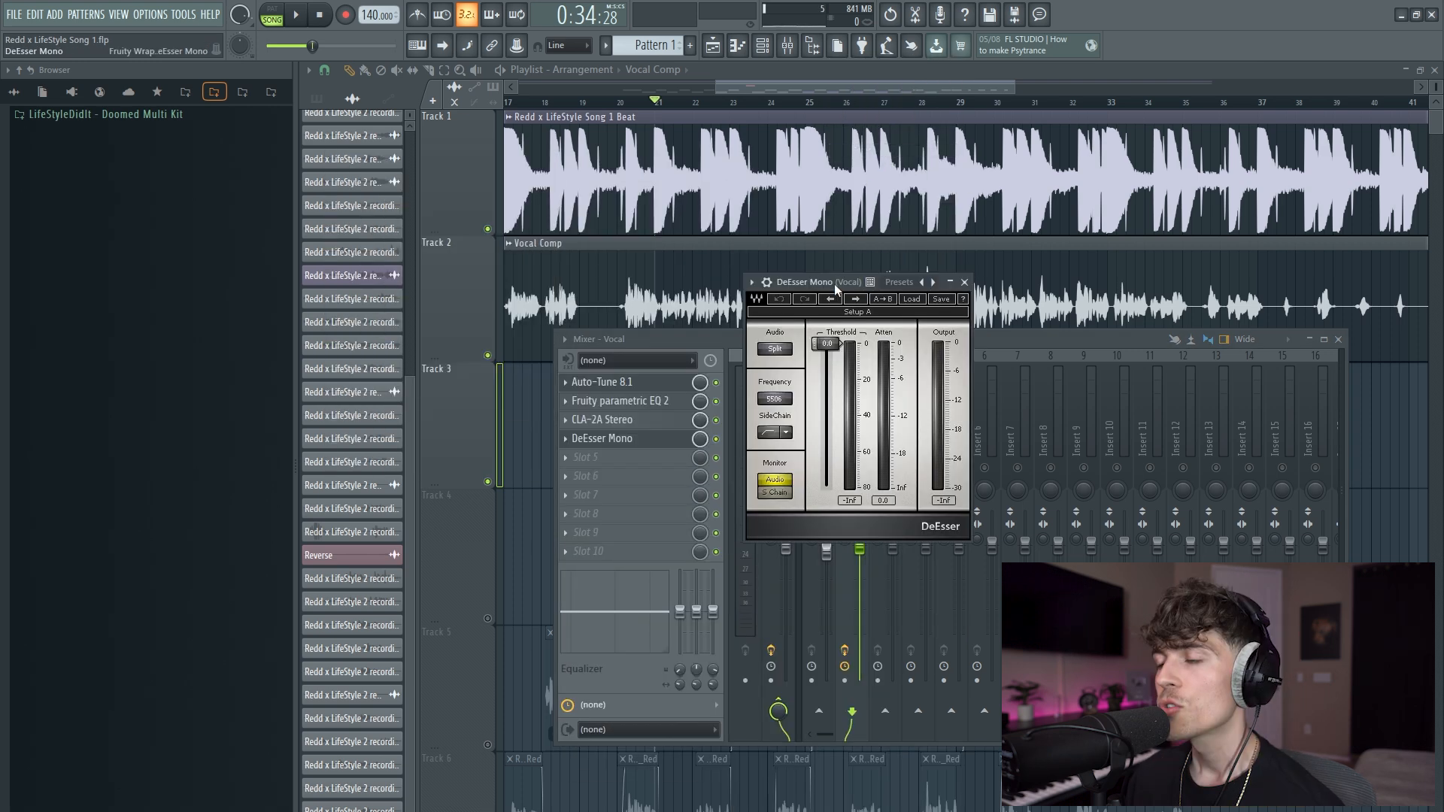
Solo the Vocal Comp track and play it back with DeEsser Mono's window open.
{"action": "left_click", "coordinate": [488, 355], "text": "ctrl"}
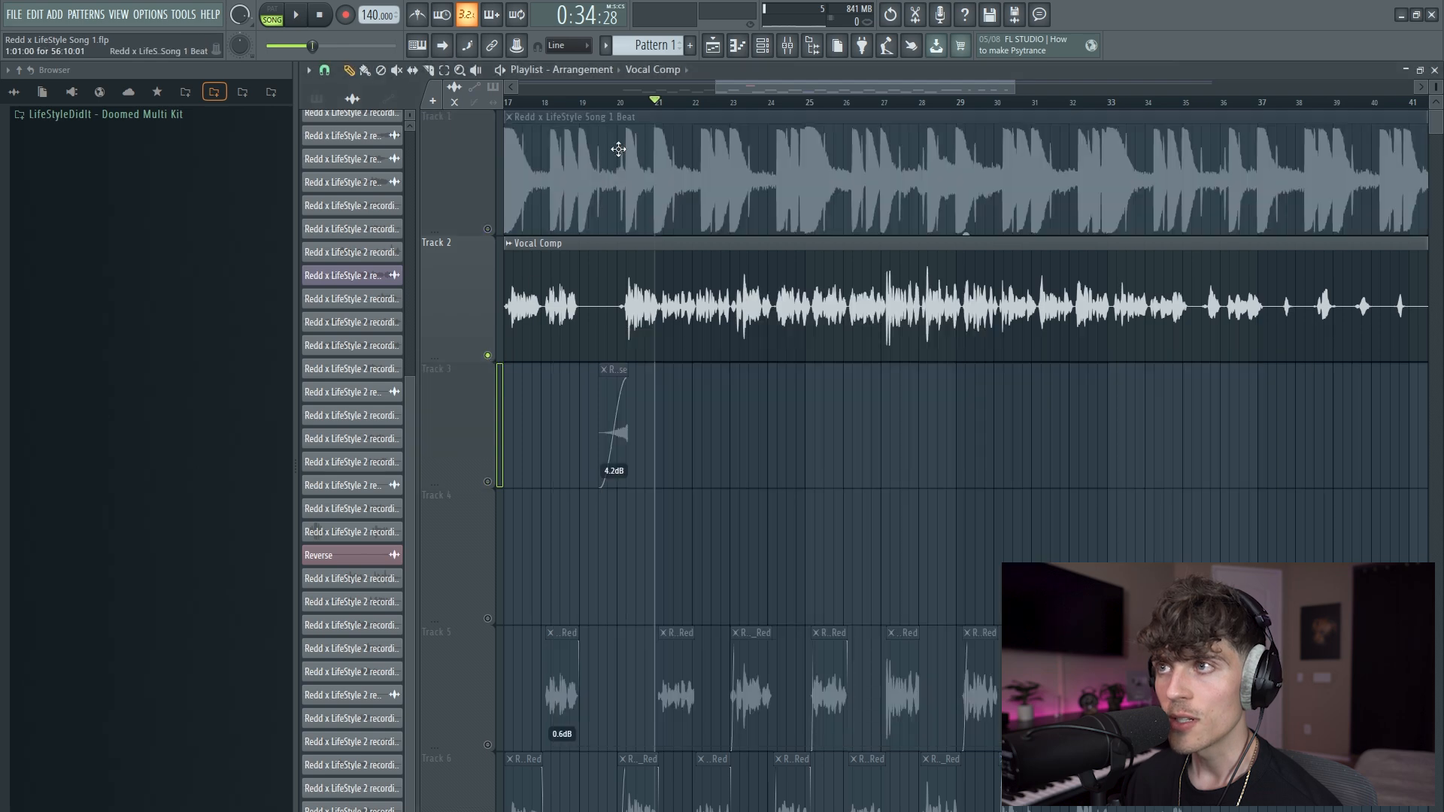
{"action": "left_click", "coordinate": [796, 46]}
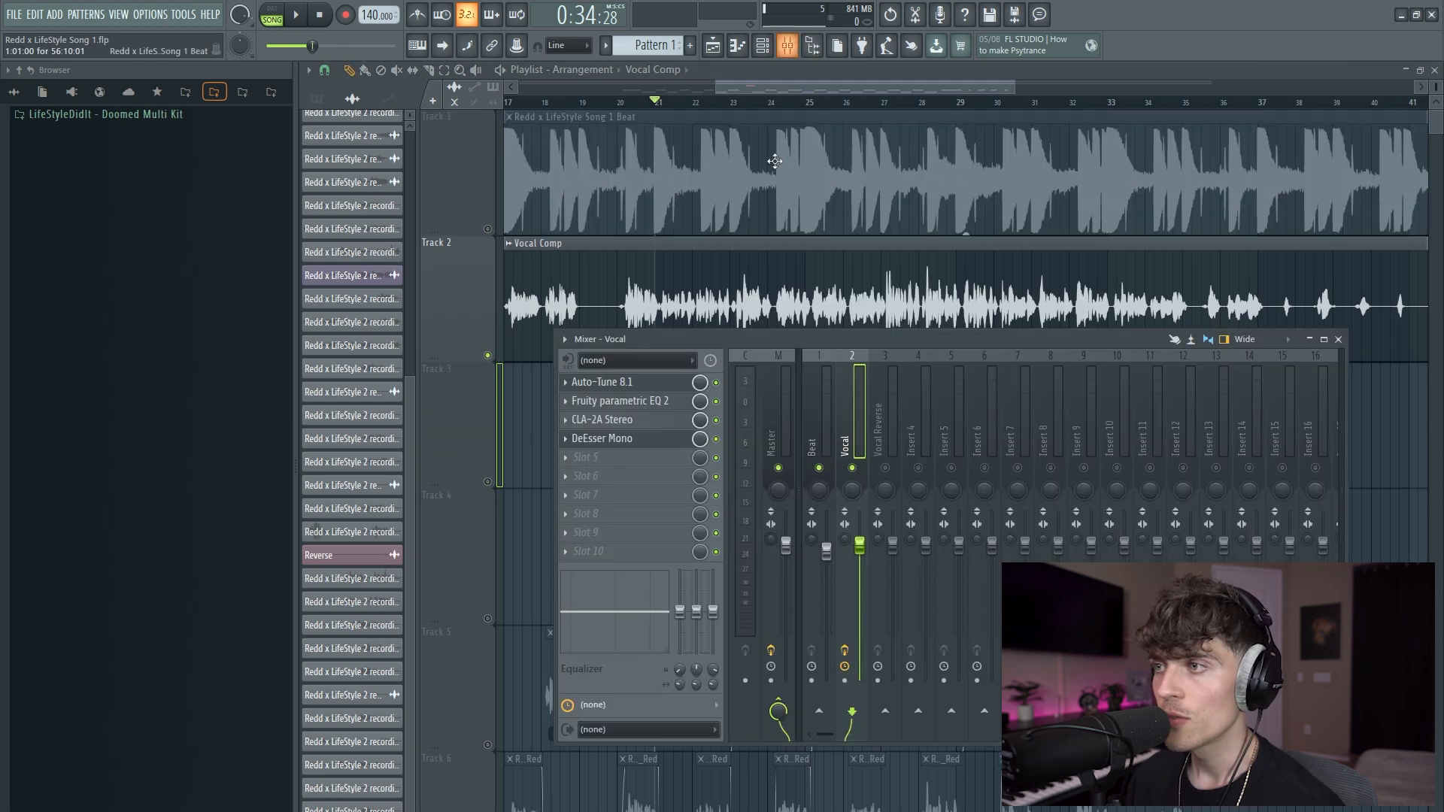
{"action": "left_click", "coordinate": [633, 440]}
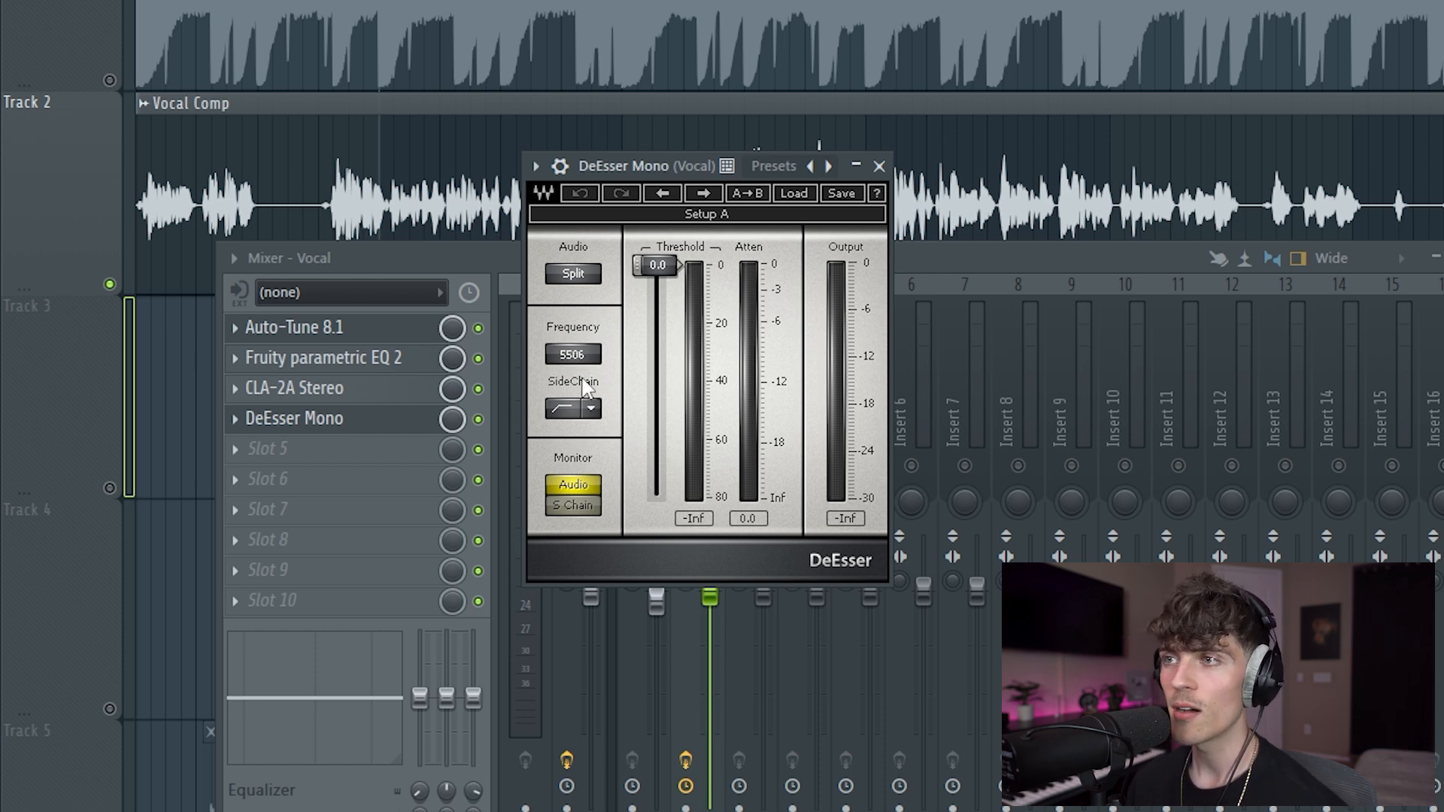
{"action": "key", "text": "space"}
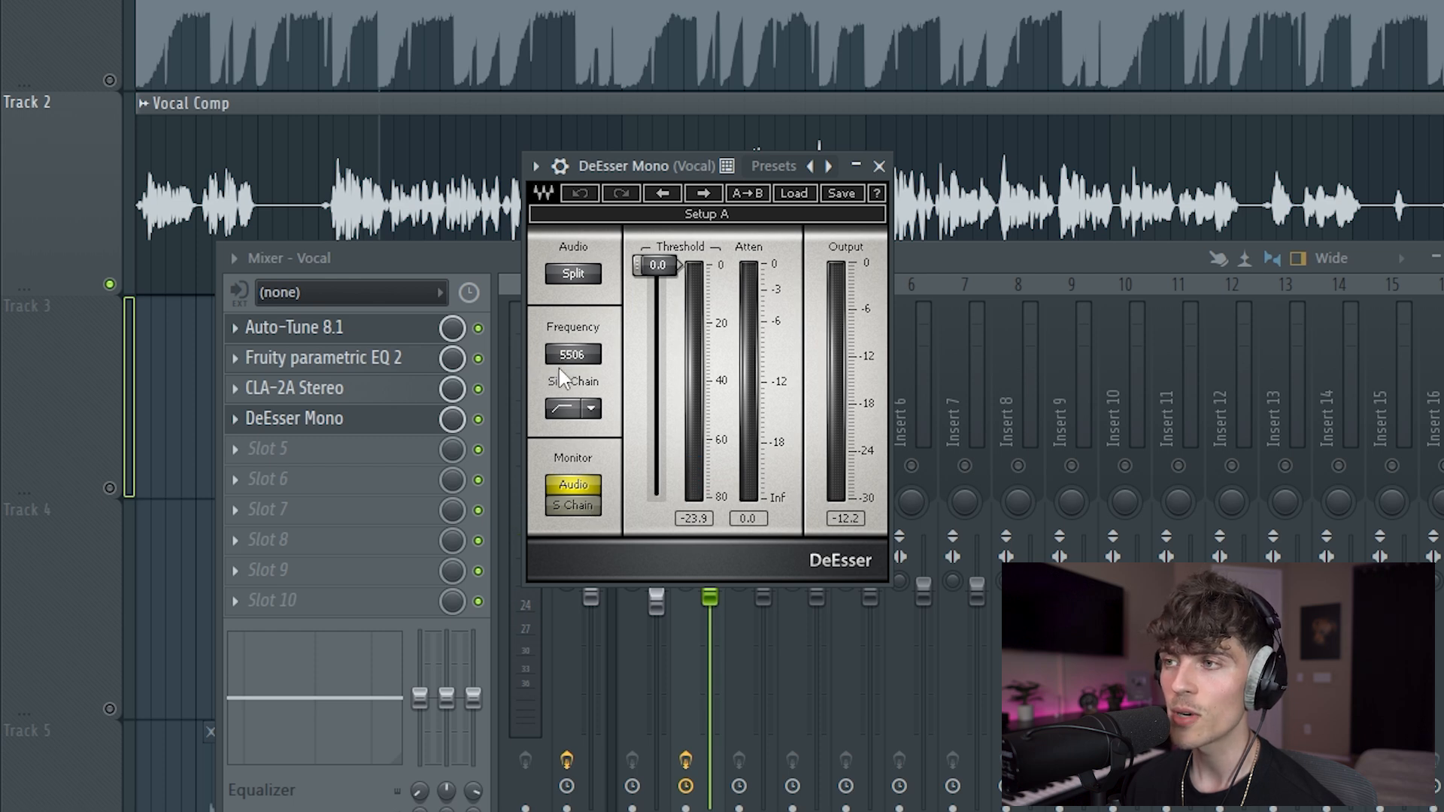
Monitor DeEsser Mono's sidechain signal during playback and raise its frequency to 7760.
{"action": "left_click", "coordinate": [572, 505]}
{"action": "key", "text": "space"}
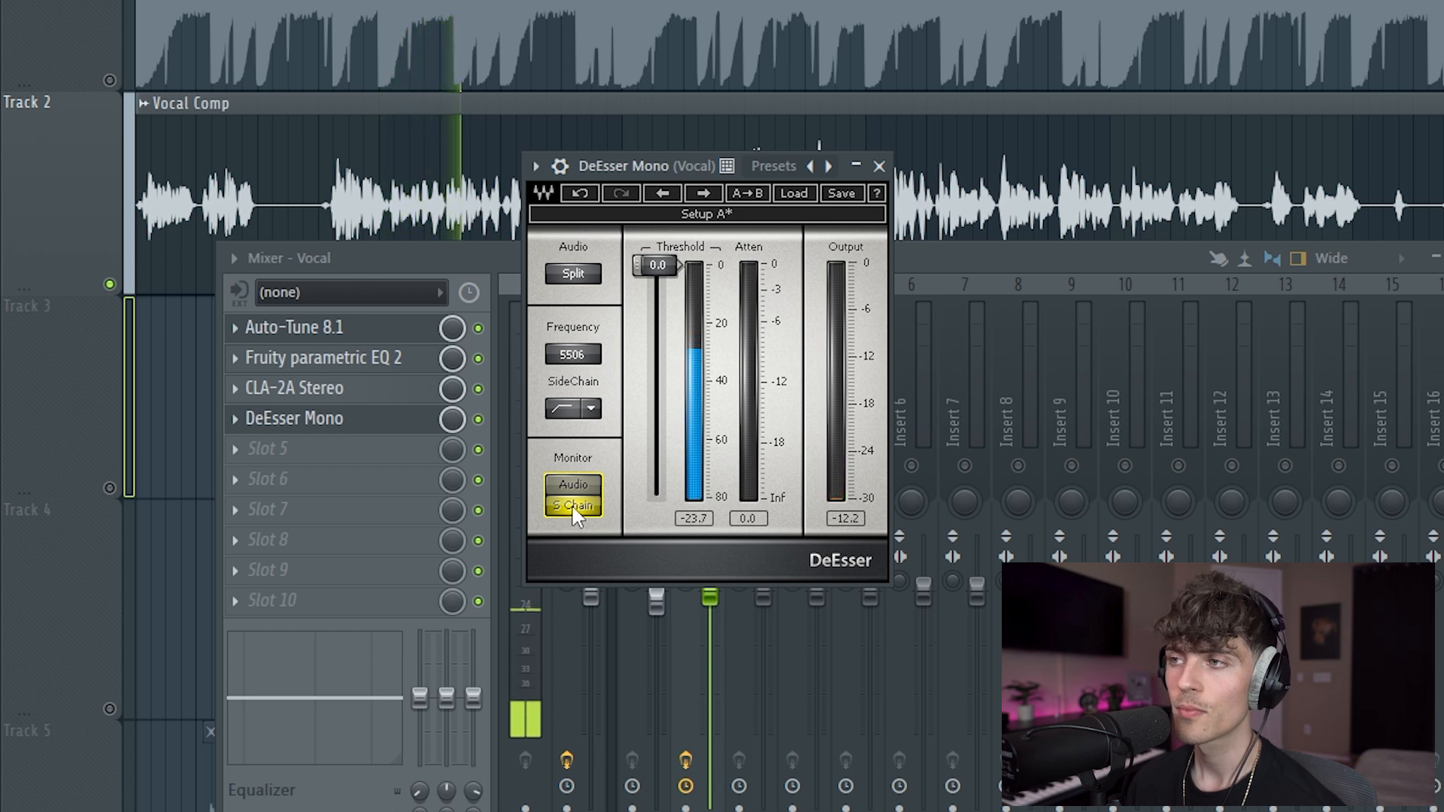
{"action": "key", "text": "space"}
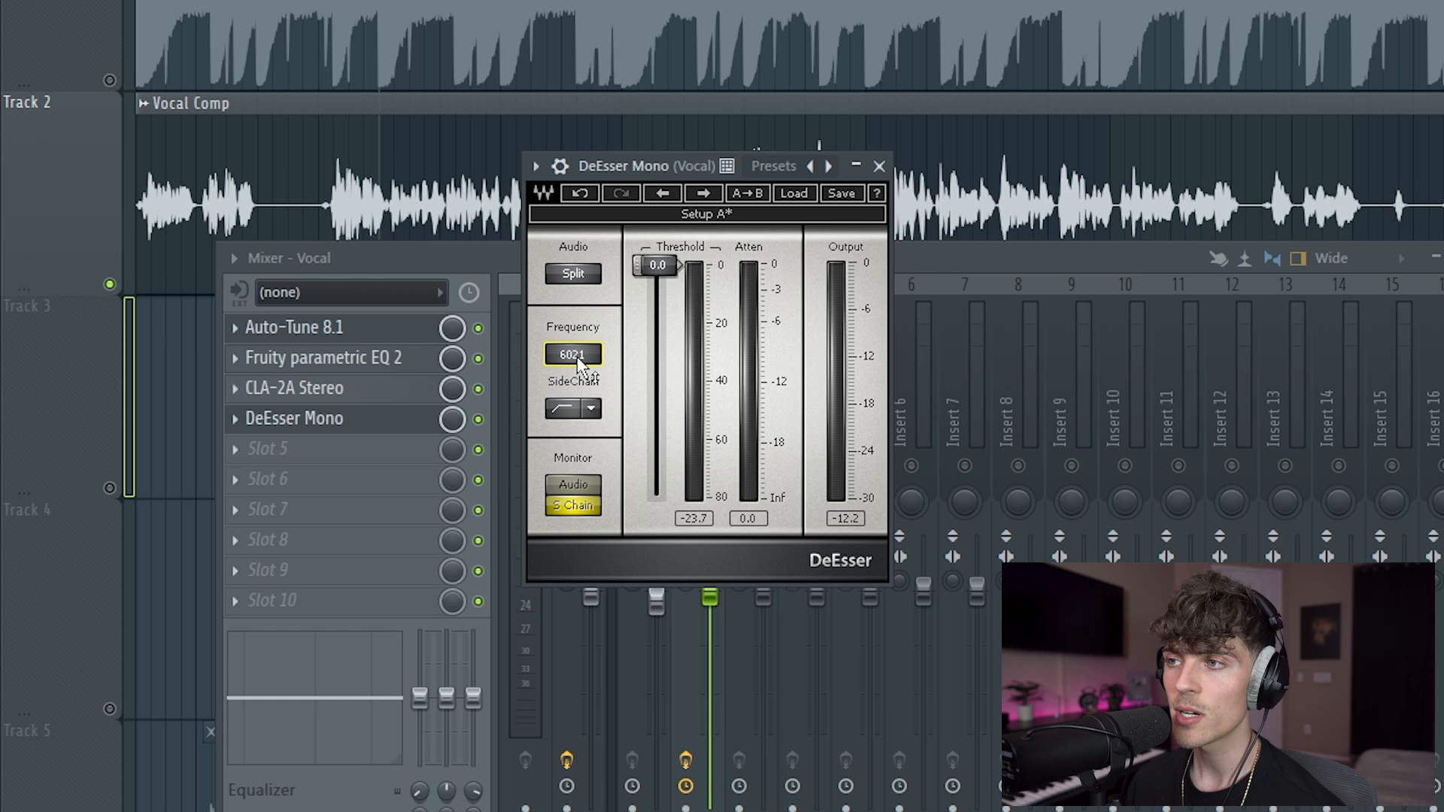
{"action": "key", "text": "space"}
{"action": "left_click_drag", "start_coordinate": [578, 361], "coordinate": [578, 337]}
{"action": "key", "text": "space"}
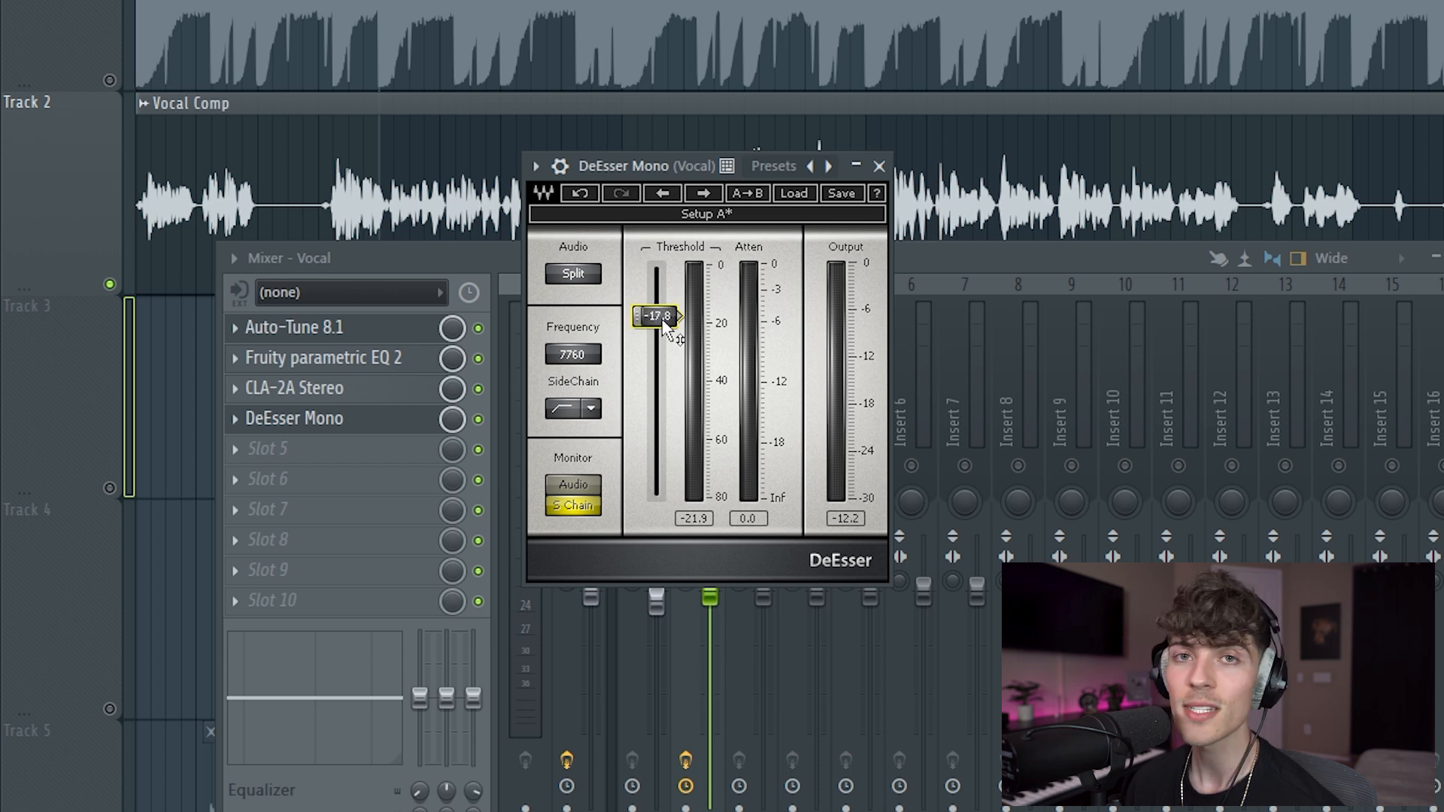
Adjust DeEsser Mono by ear during playback, lowering the threshold to -24.9 and the frequency to 7215.
{"action": "key", "text": "space"}
{"action": "left_click_drag", "start_coordinate": [665, 327], "coordinate": [666, 342]}
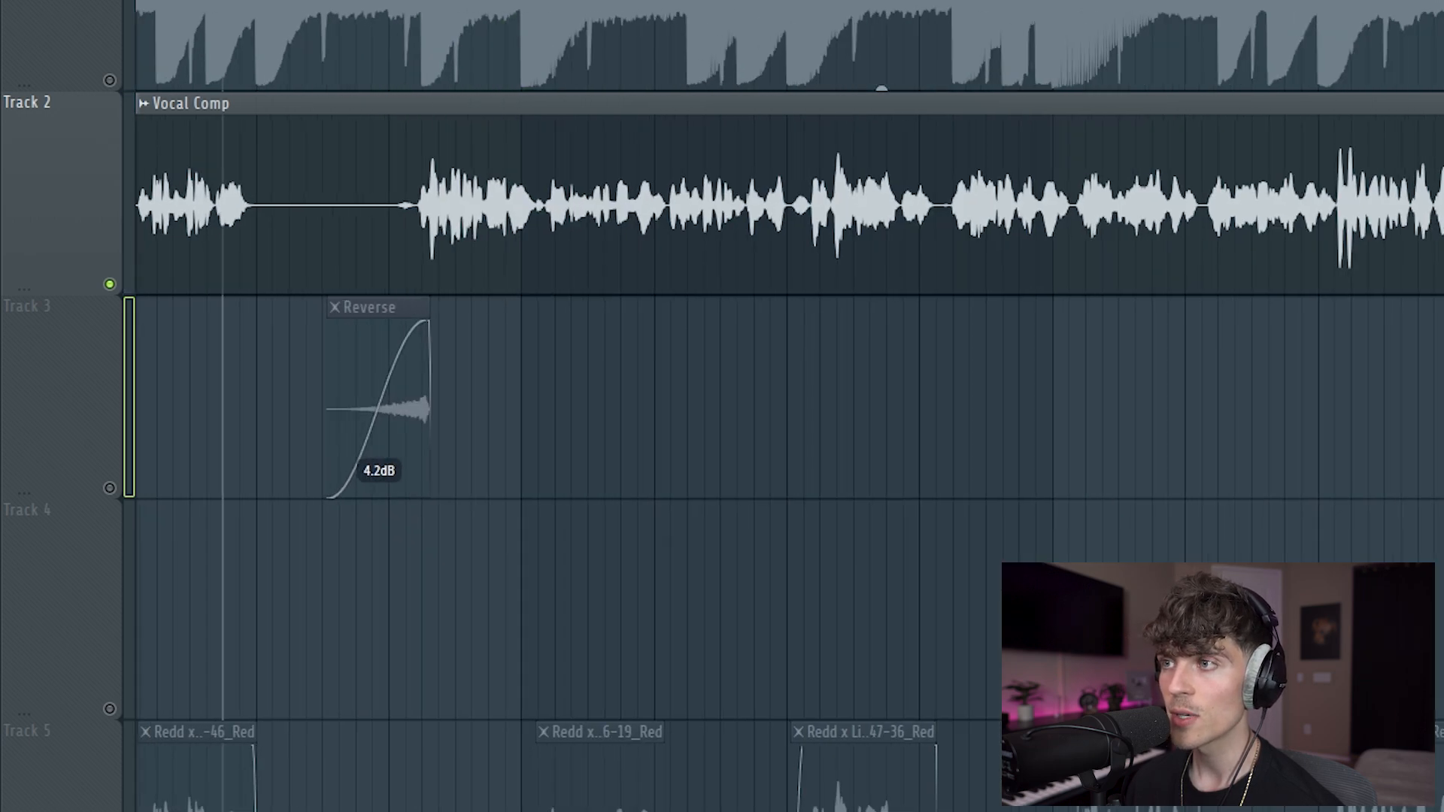
{"action": "key", "text": "F9"}
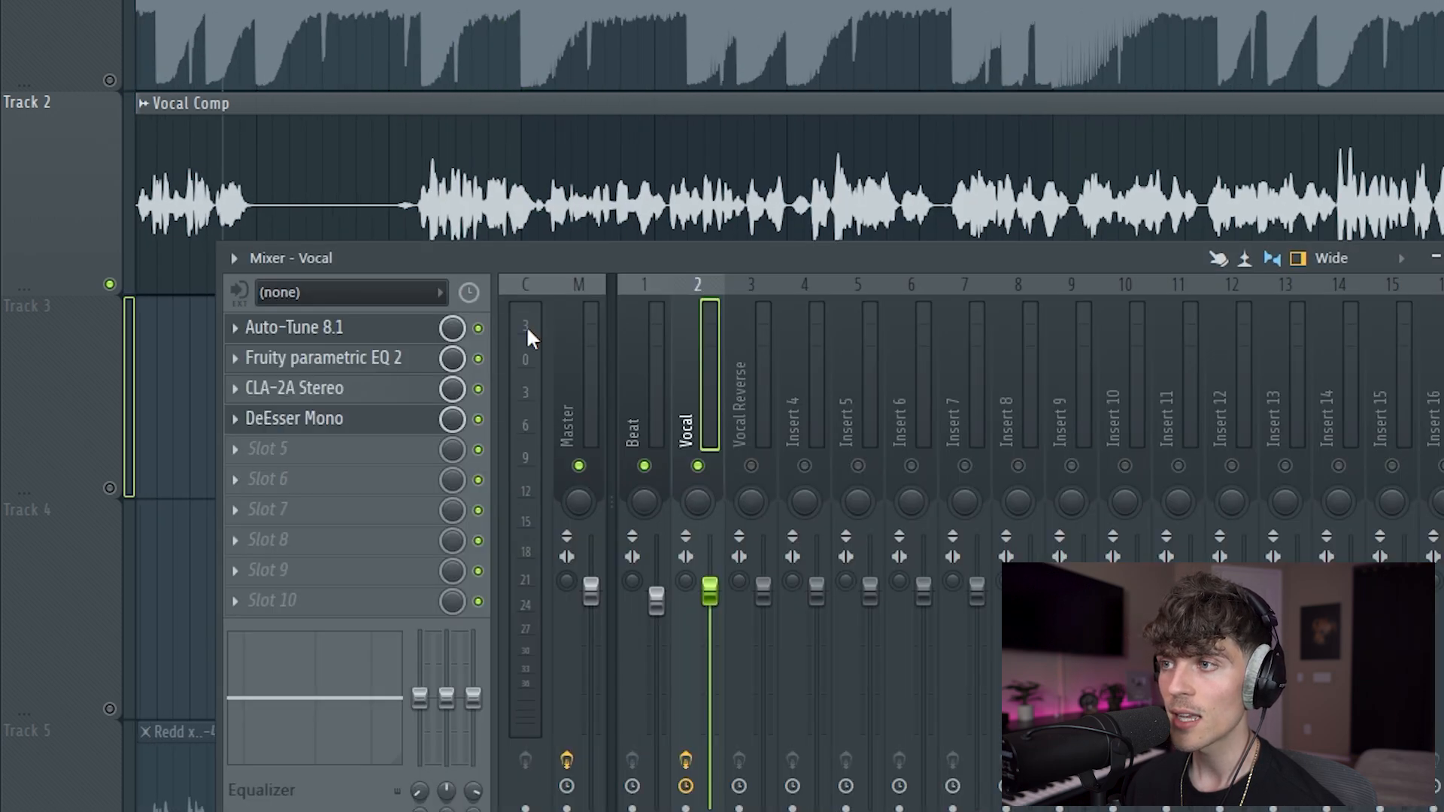
{"action": "left_click", "coordinate": [340, 427]}
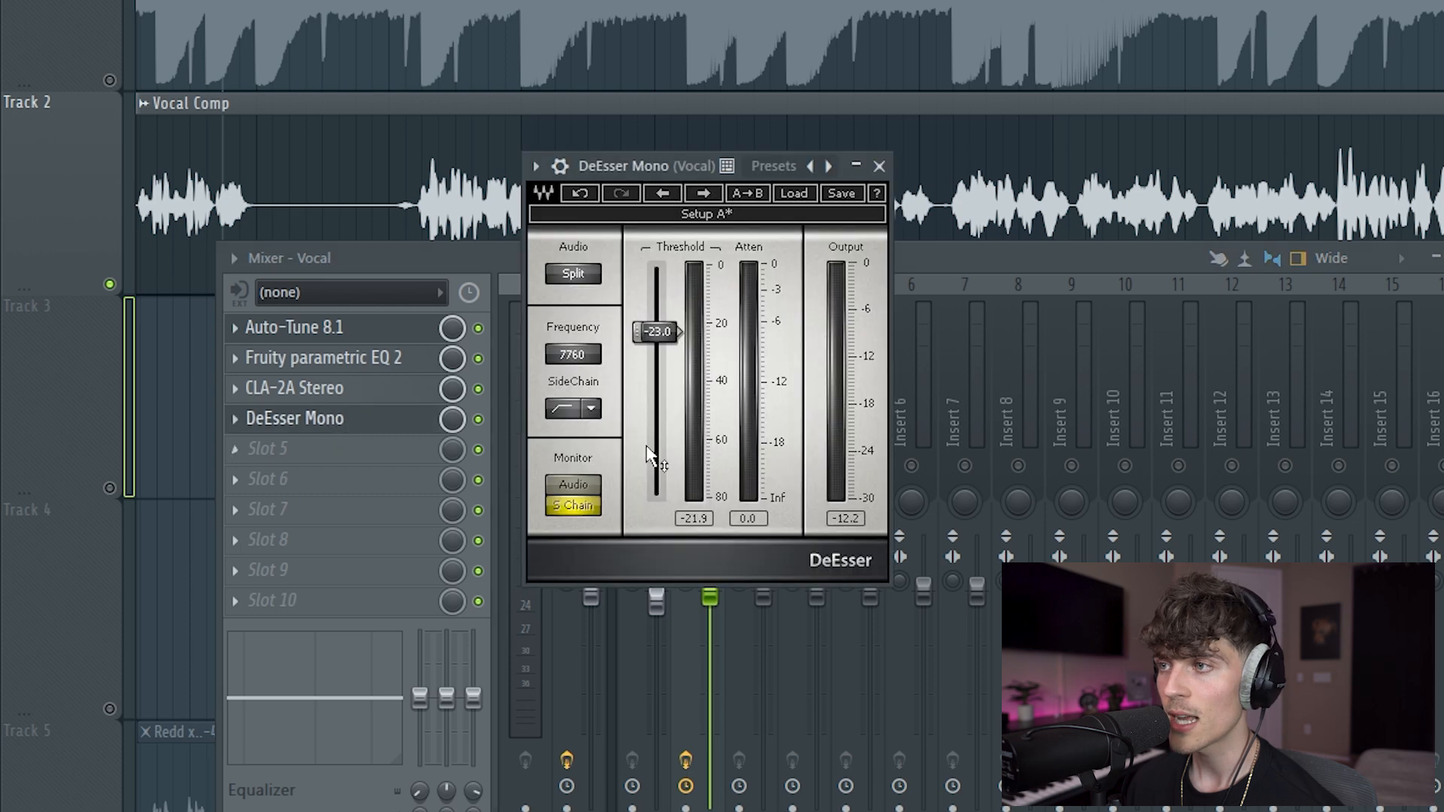
{"action": "key", "text": "space"}
{"action": "mouse_move", "coordinate": [586, 362]}
{"action": "left_mouse_down"}
{"action": "mouse_move", "coordinate": [586, 391]}
{"action": "mouse_move", "coordinate": [586, 371]}
{"action": "left_mouse_up"}
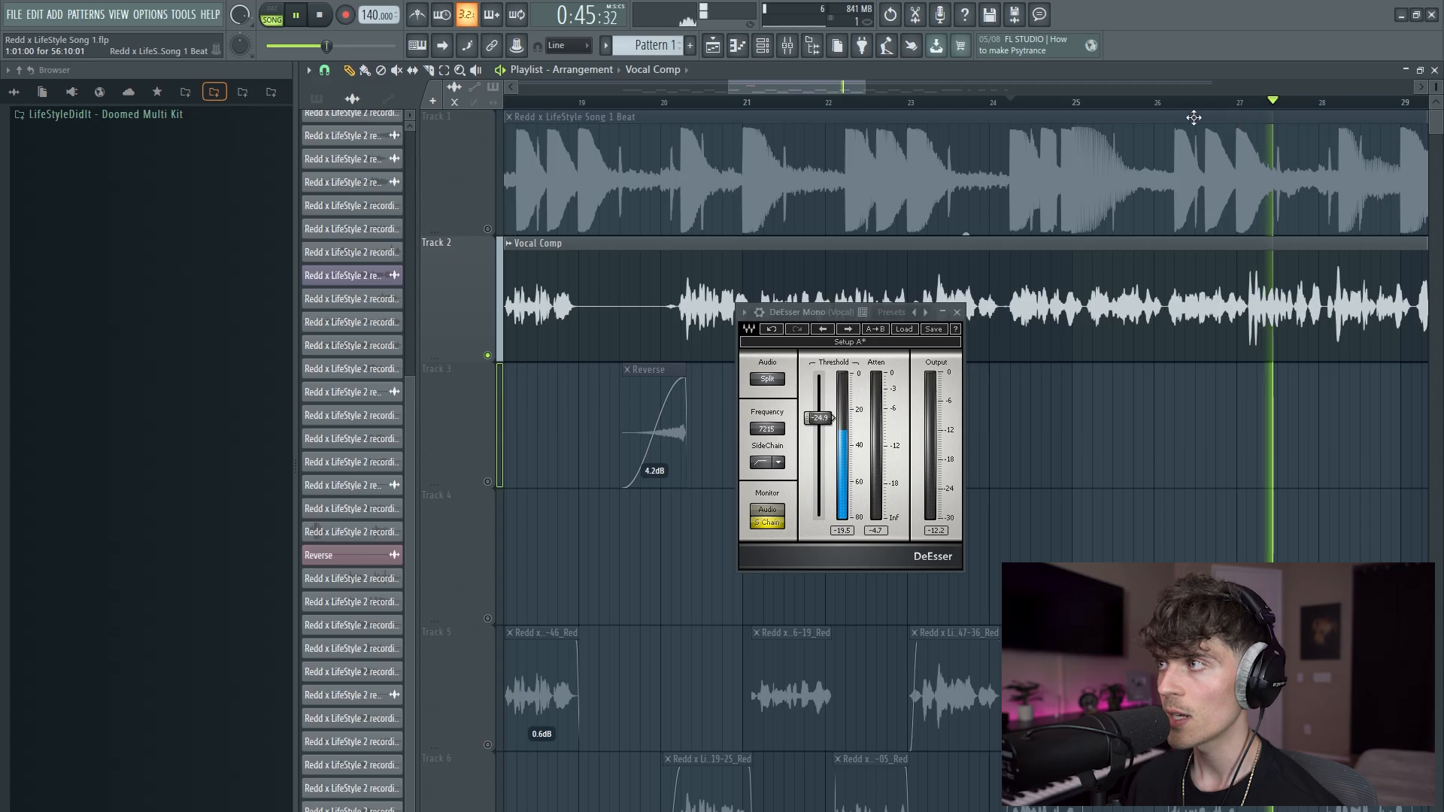
Replay the vocal to refine DeEsser Mono, setting threshold -27.6 and frequency 7444, and return its monitor to Audio.
{"action": "key", "text": "space"}
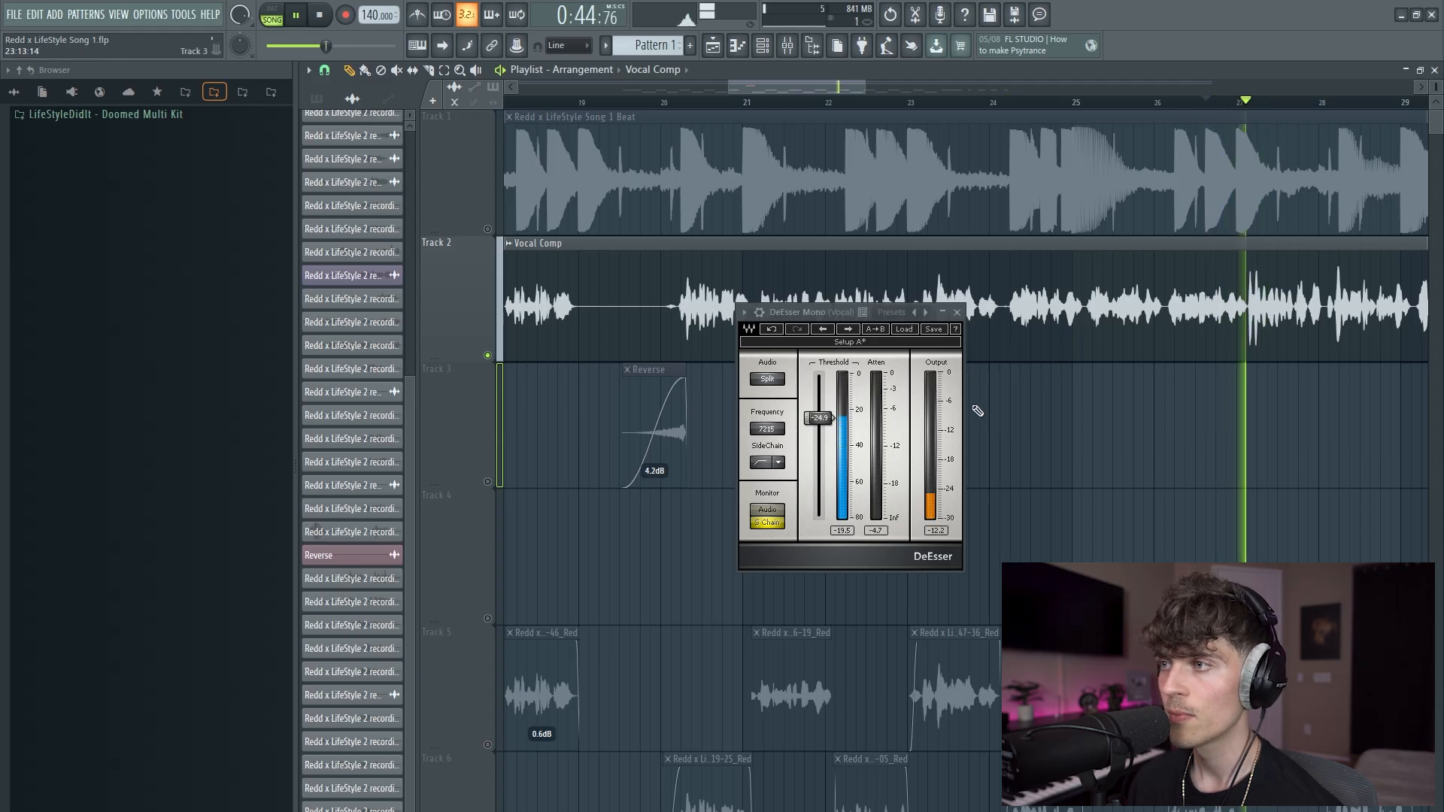
{"action": "key", "text": "space"}
{"action": "key", "text": "space"}
{"action": "key", "text": "space"}
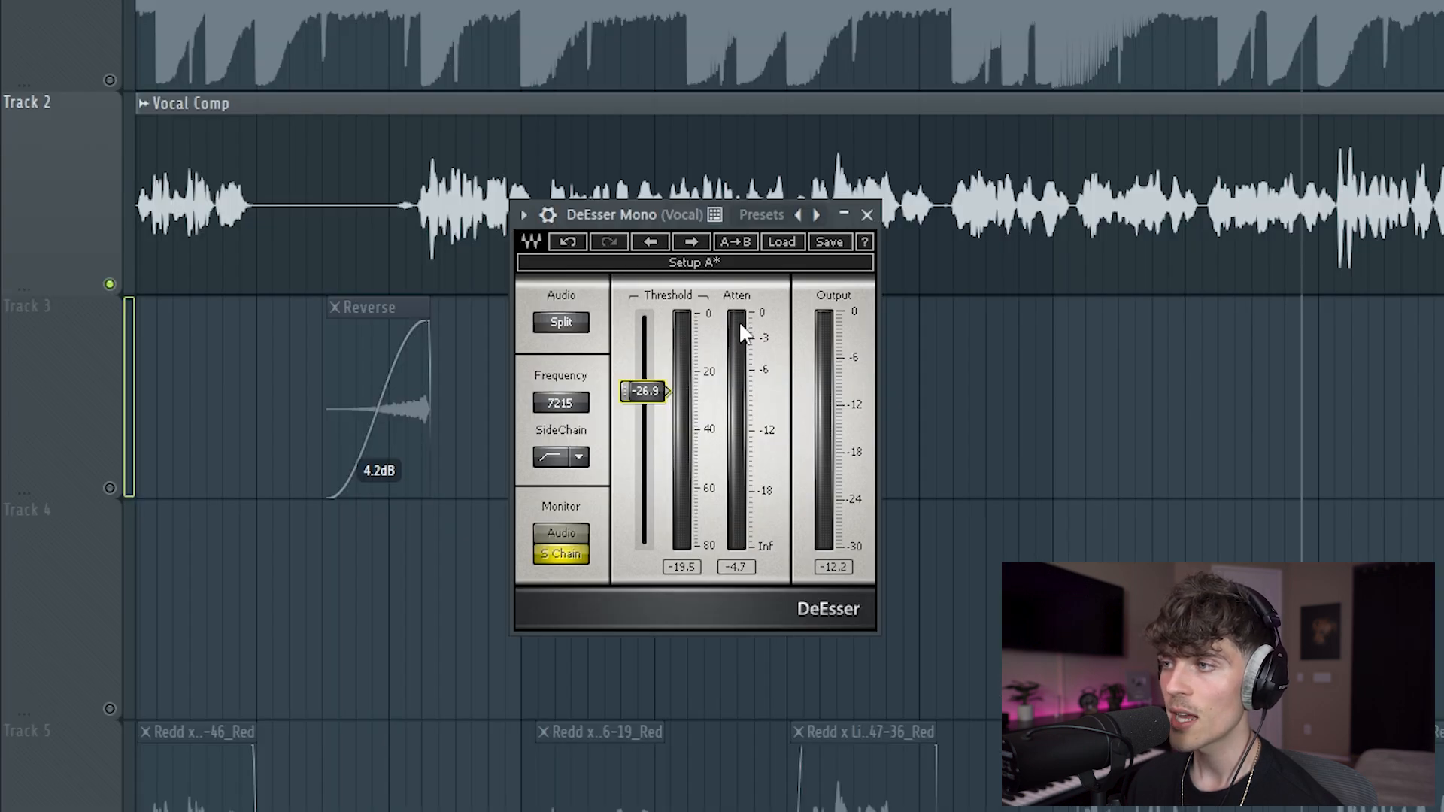
{"action": "key", "text": "space"}
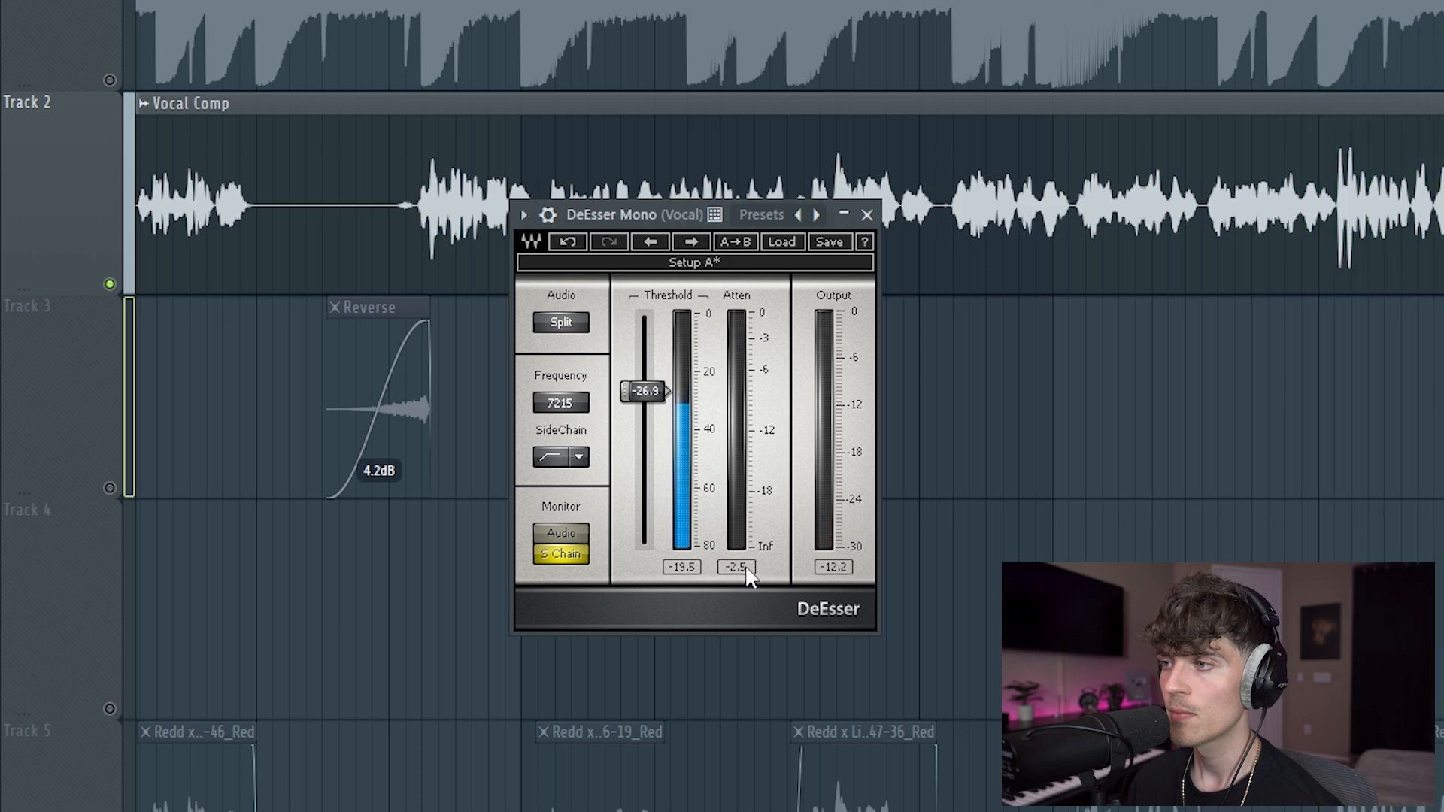
{"action": "key", "text": "space"}
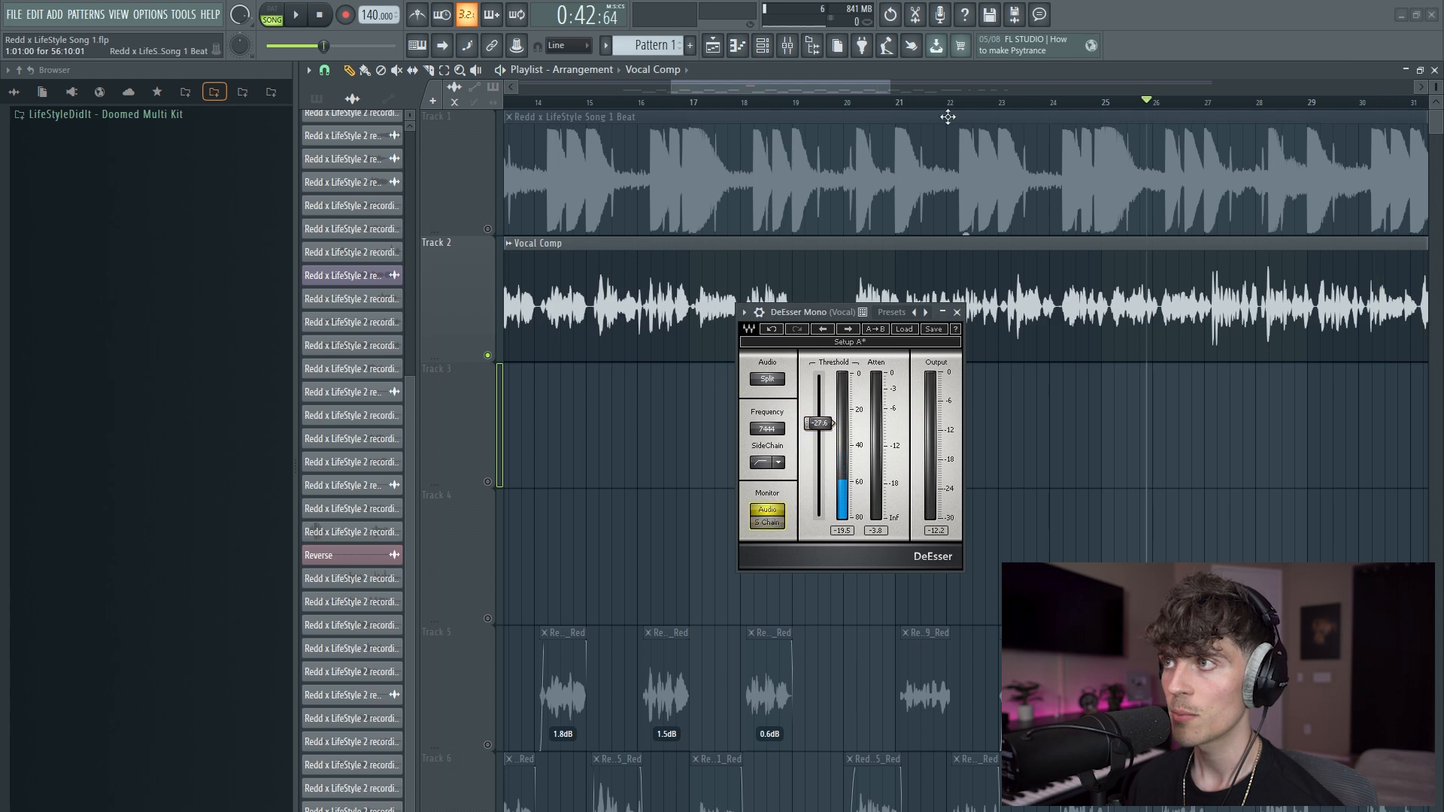
Play the de-essed vocal from about bar 22 with the Track 1 beat unmuted, and bring up the mixer.
{"action": "left_click", "coordinate": [947, 102]}
{"action": "key", "text": "space"}
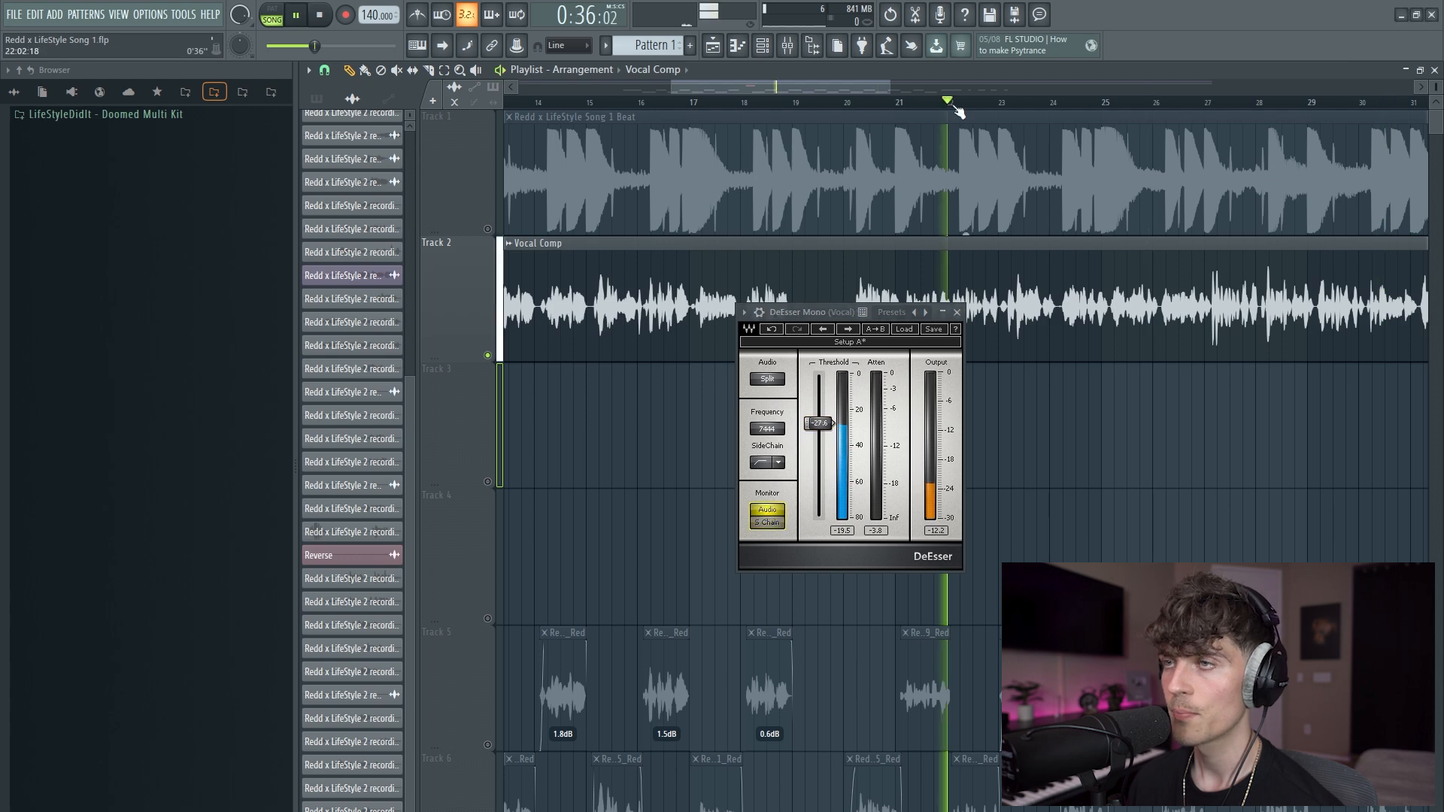
{"action": "left_click", "coordinate": [487, 229]}
{"action": "left_click", "coordinate": [789, 47]}
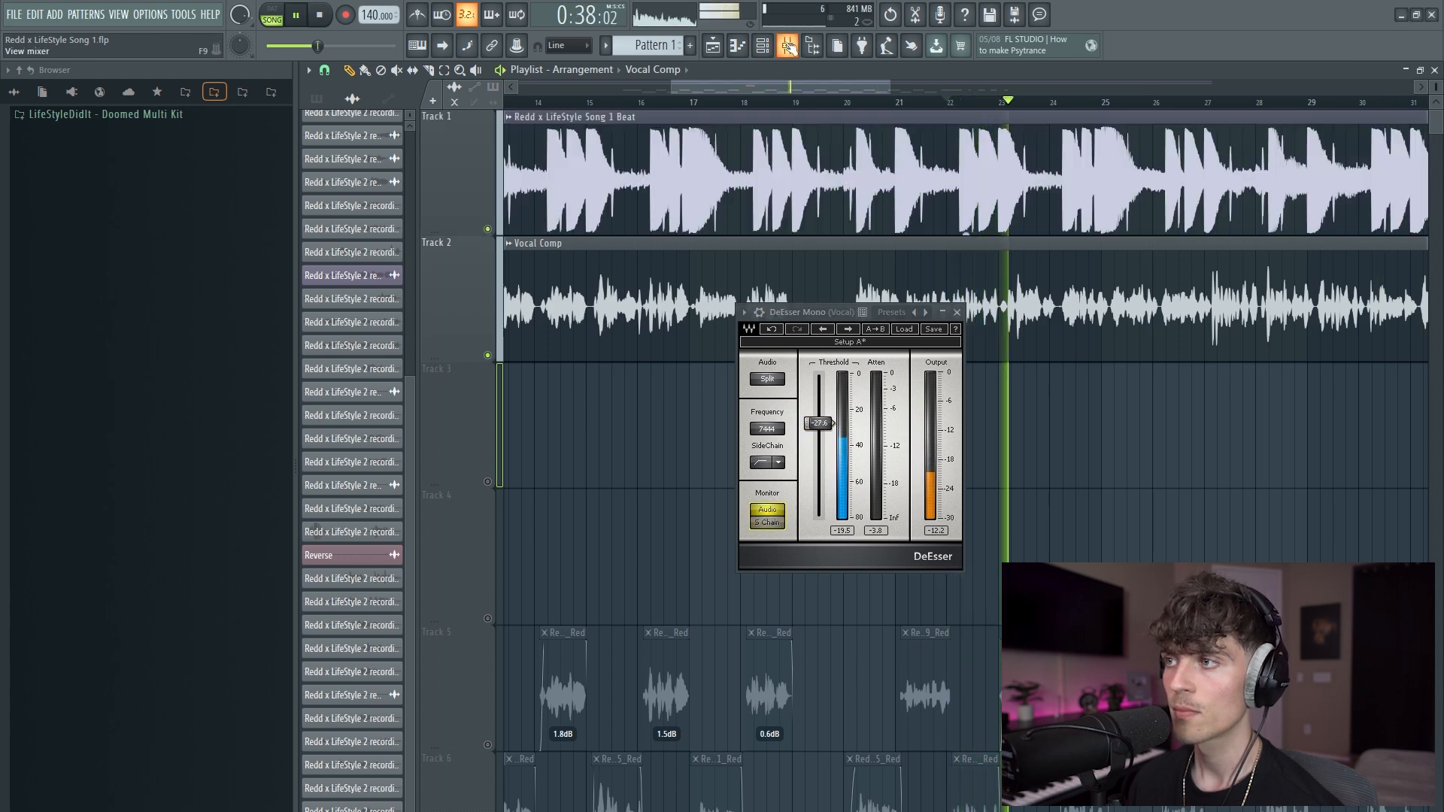
Show the mixer with the Vocal track's effects and close DeEsser Mono's window.
{"action": "left_click", "coordinate": [789, 47]}
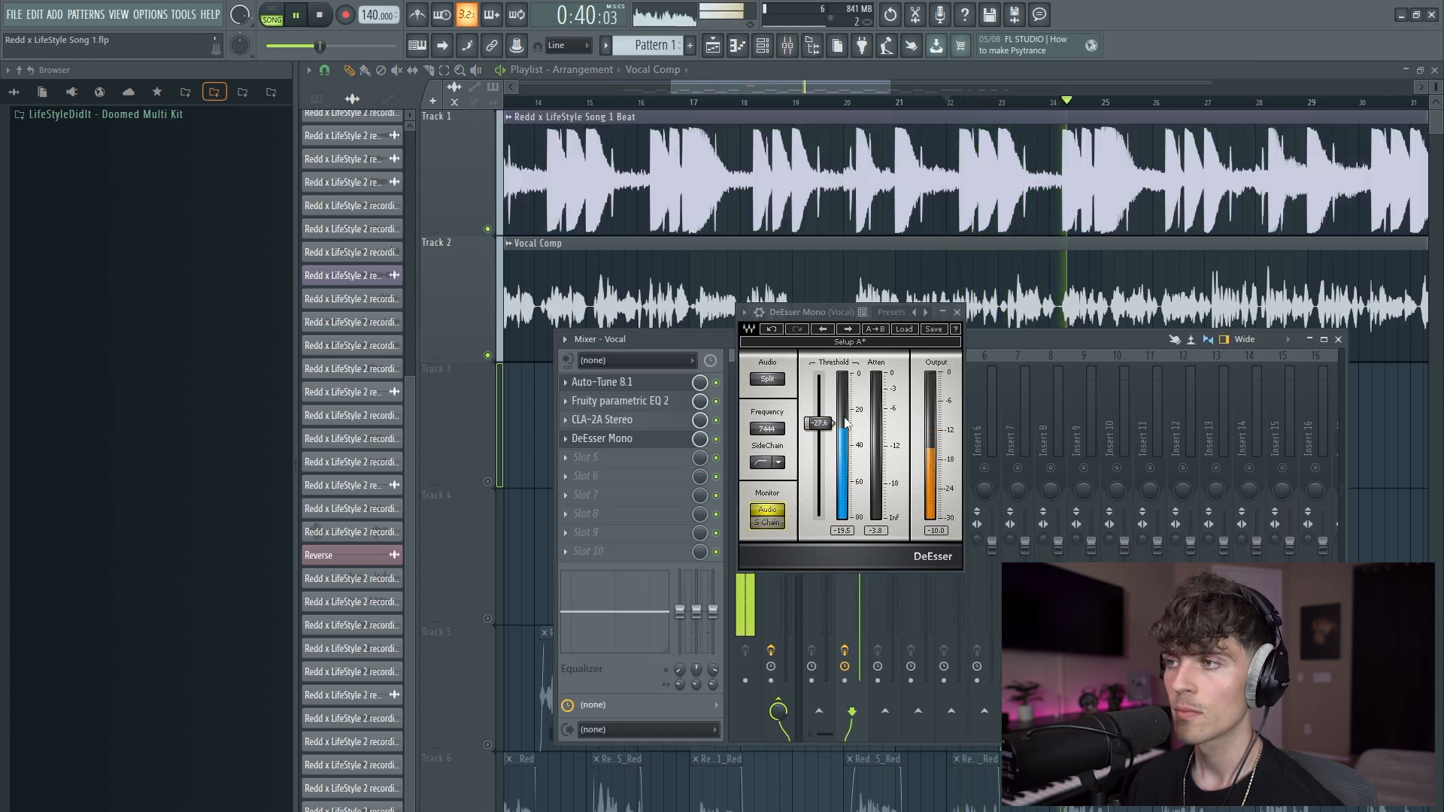
{"action": "left_click", "coordinate": [956, 311]}
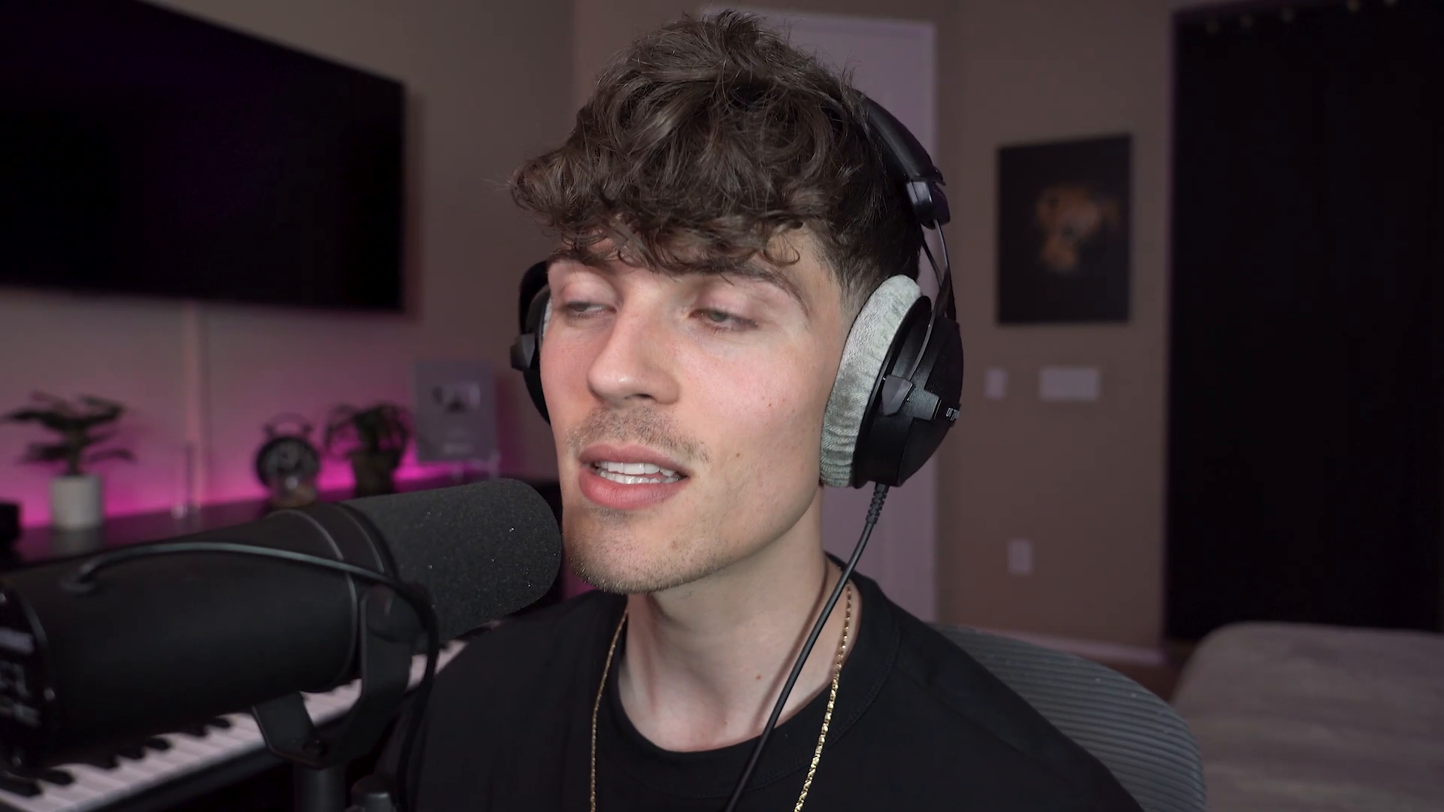
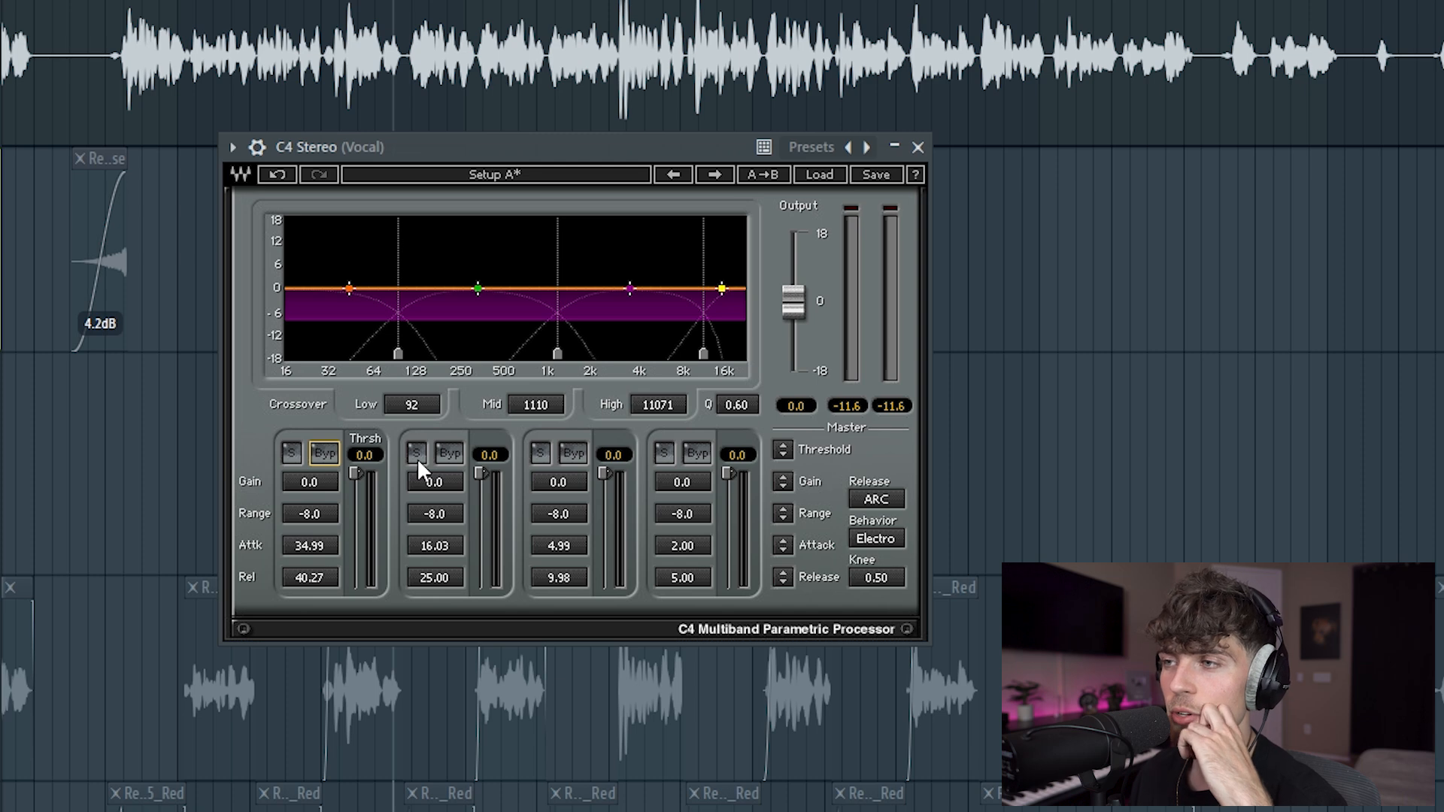
Set C4 Stereo's low crossover to 97 and, soloing the second band during playback, lower the mid crossover to 523.
{"action": "left_click_drag", "start_coordinate": [398, 353], "coordinate": [401, 353]}
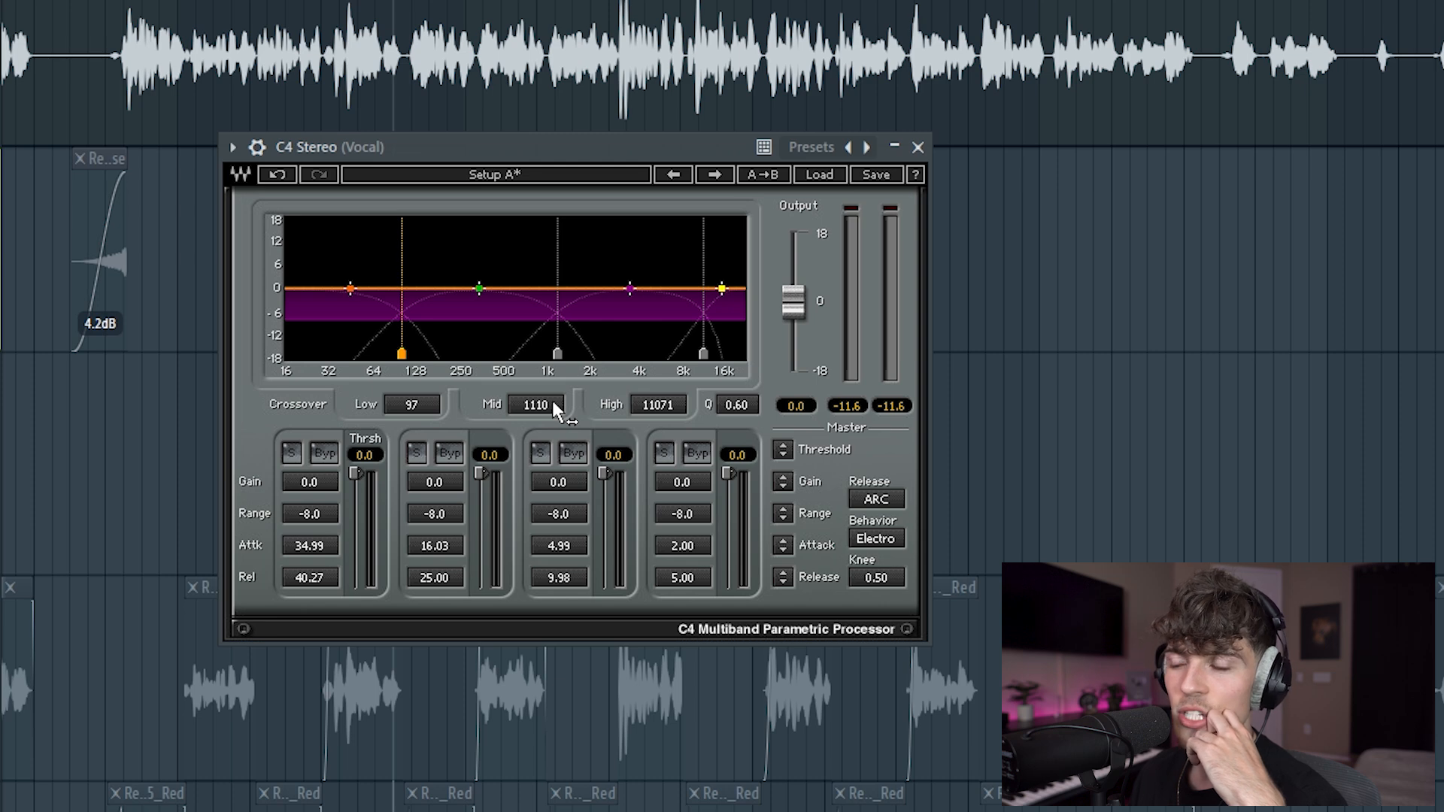
{"action": "left_click", "coordinate": [418, 452]}
{"action": "key", "text": "space"}
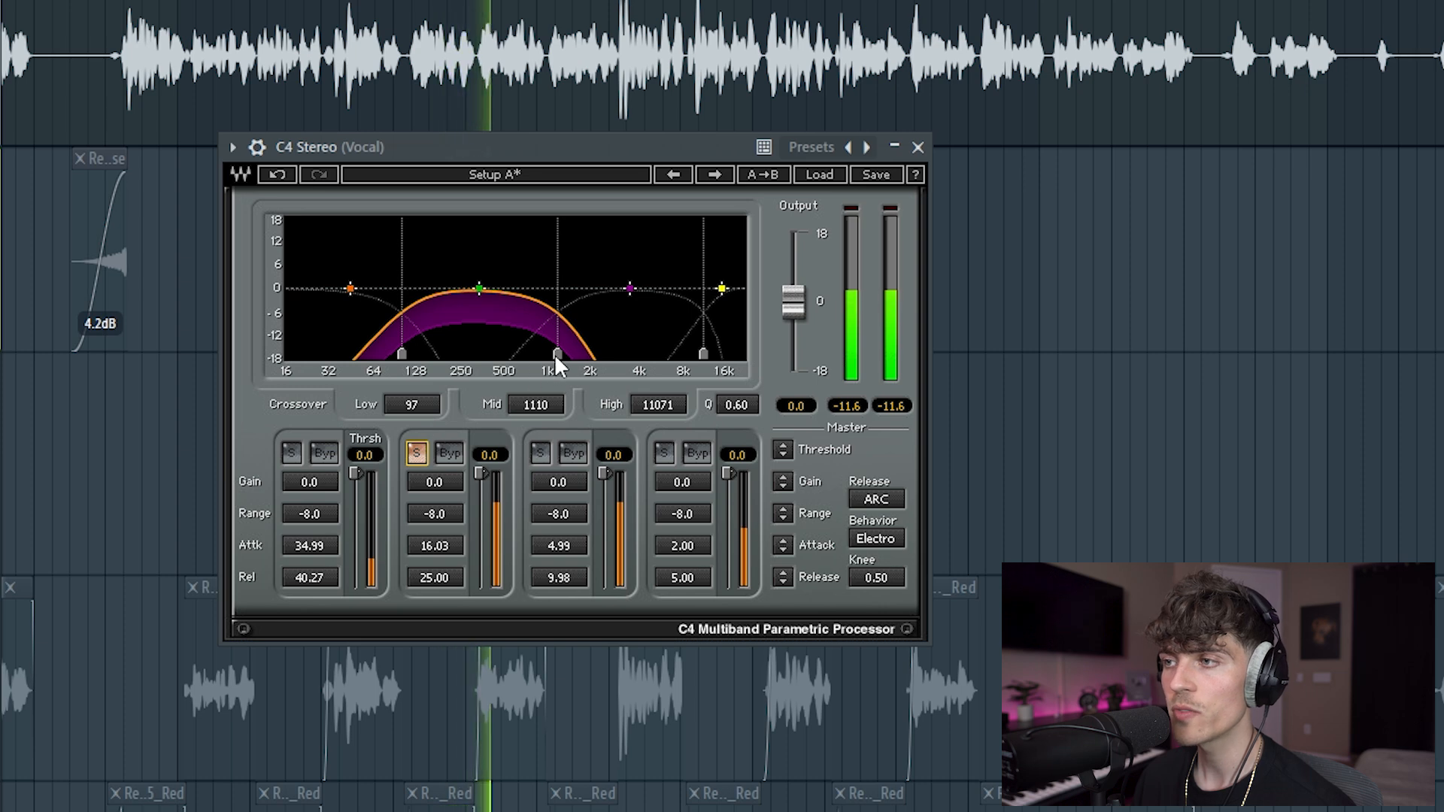
{"action": "left_click_drag", "start_coordinate": [557, 355], "coordinate": [509, 355]}
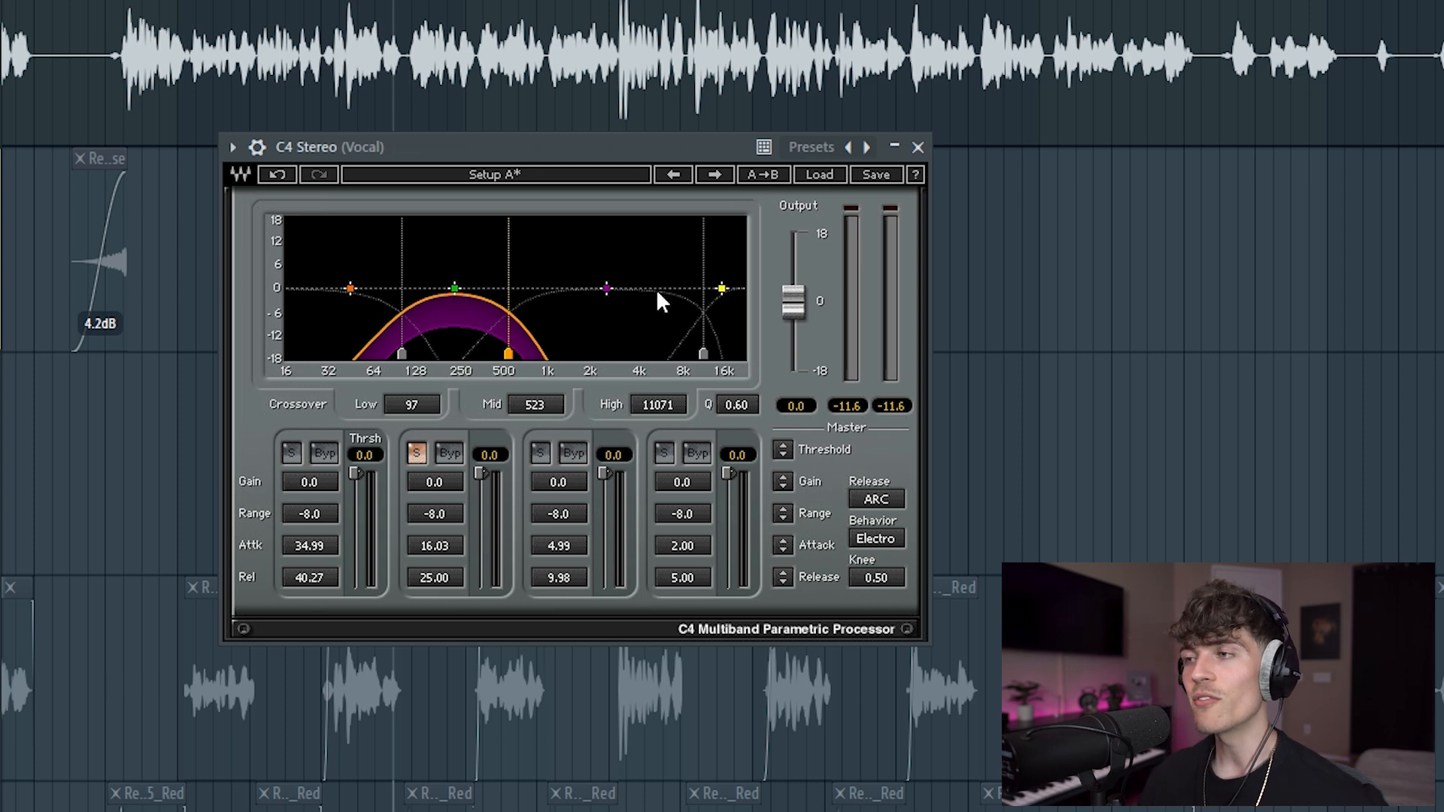
{"action": "left_click", "coordinate": [415, 455]}
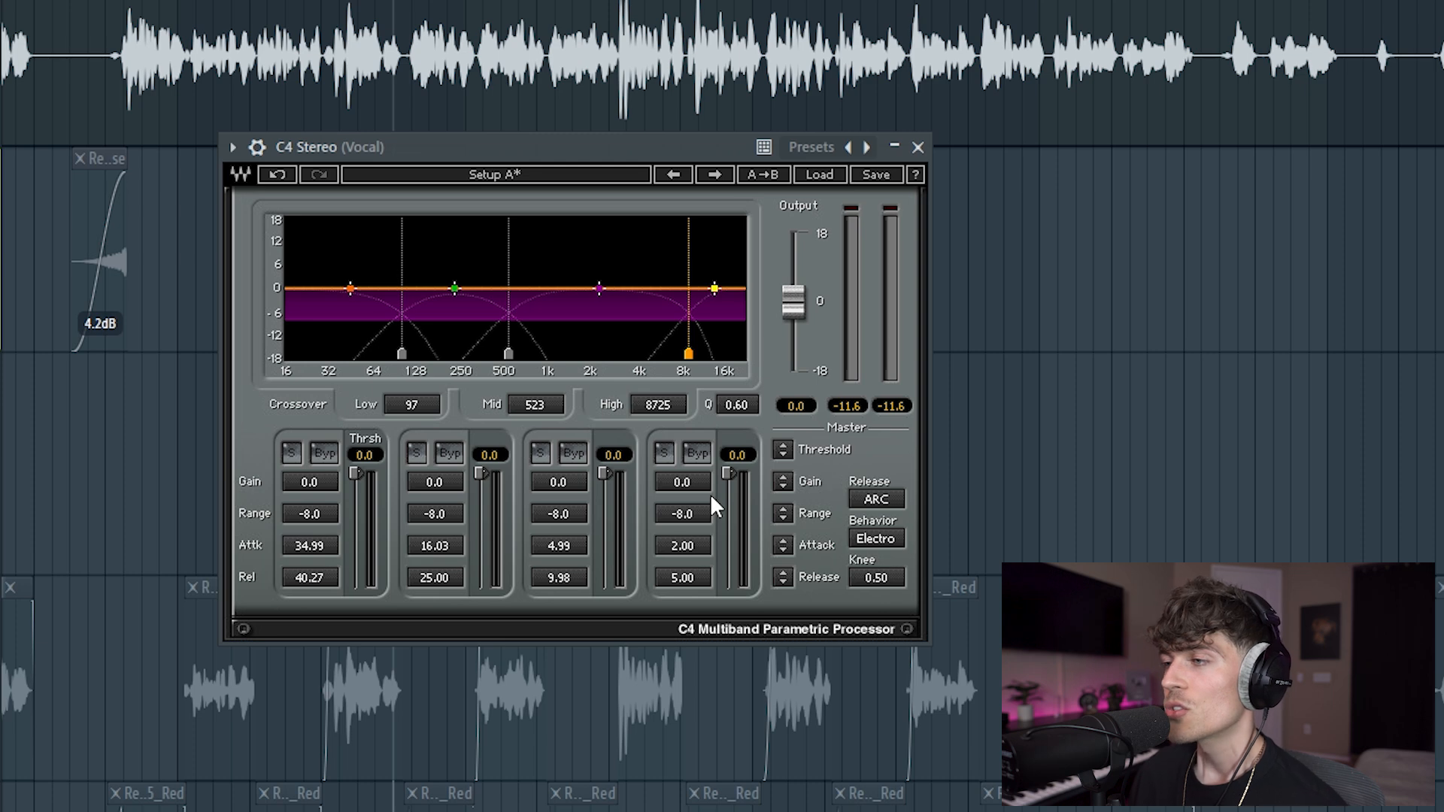
Try a range of 6.3 and a threshold of -17.5 on the soloed fourth band, resetting the threshold to 0.
{"action": "left_click", "coordinate": [682, 514]}
{"action": "left_click_drag", "start_coordinate": [682, 513], "coordinate": [682, 482]}
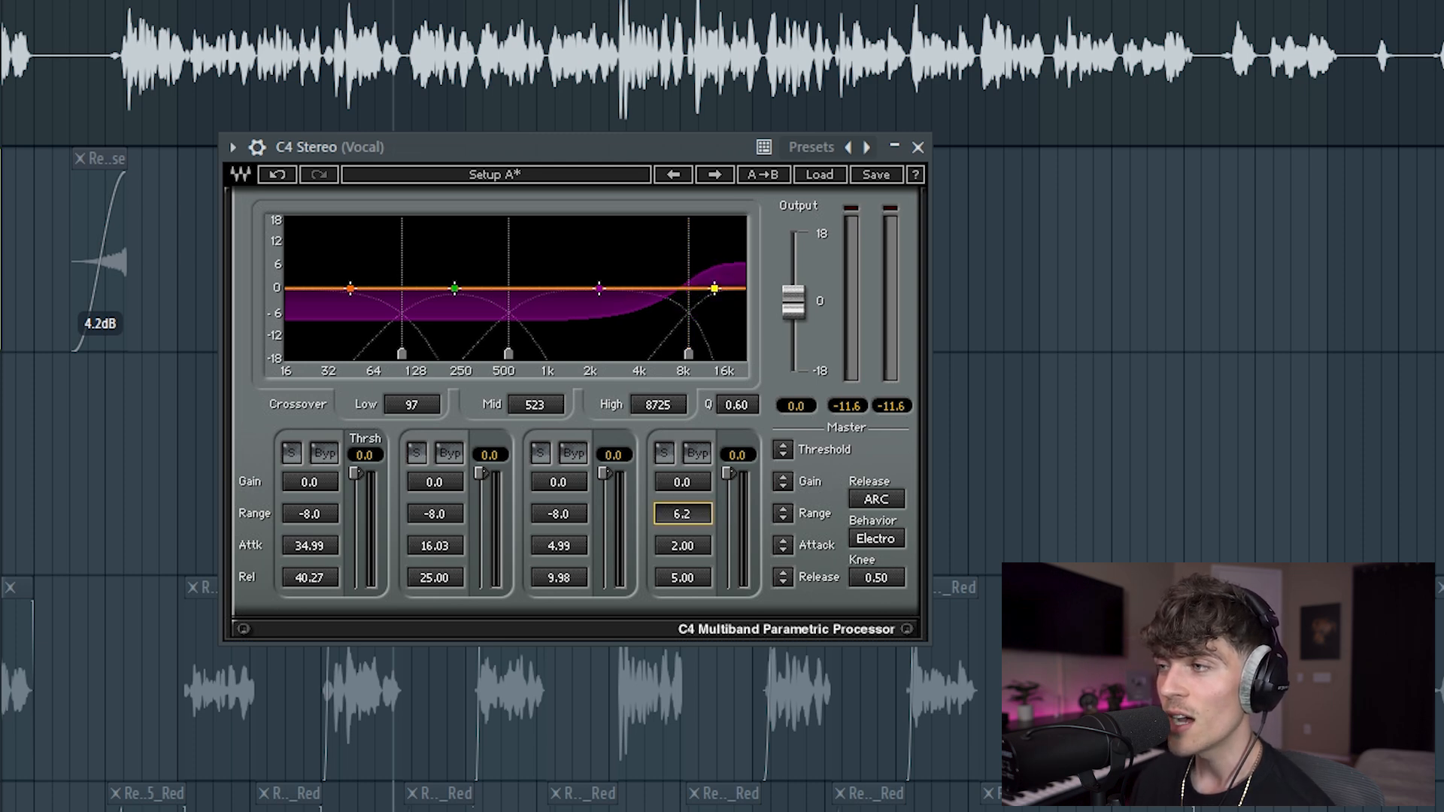
{"action": "left_click", "coordinate": [664, 452]}
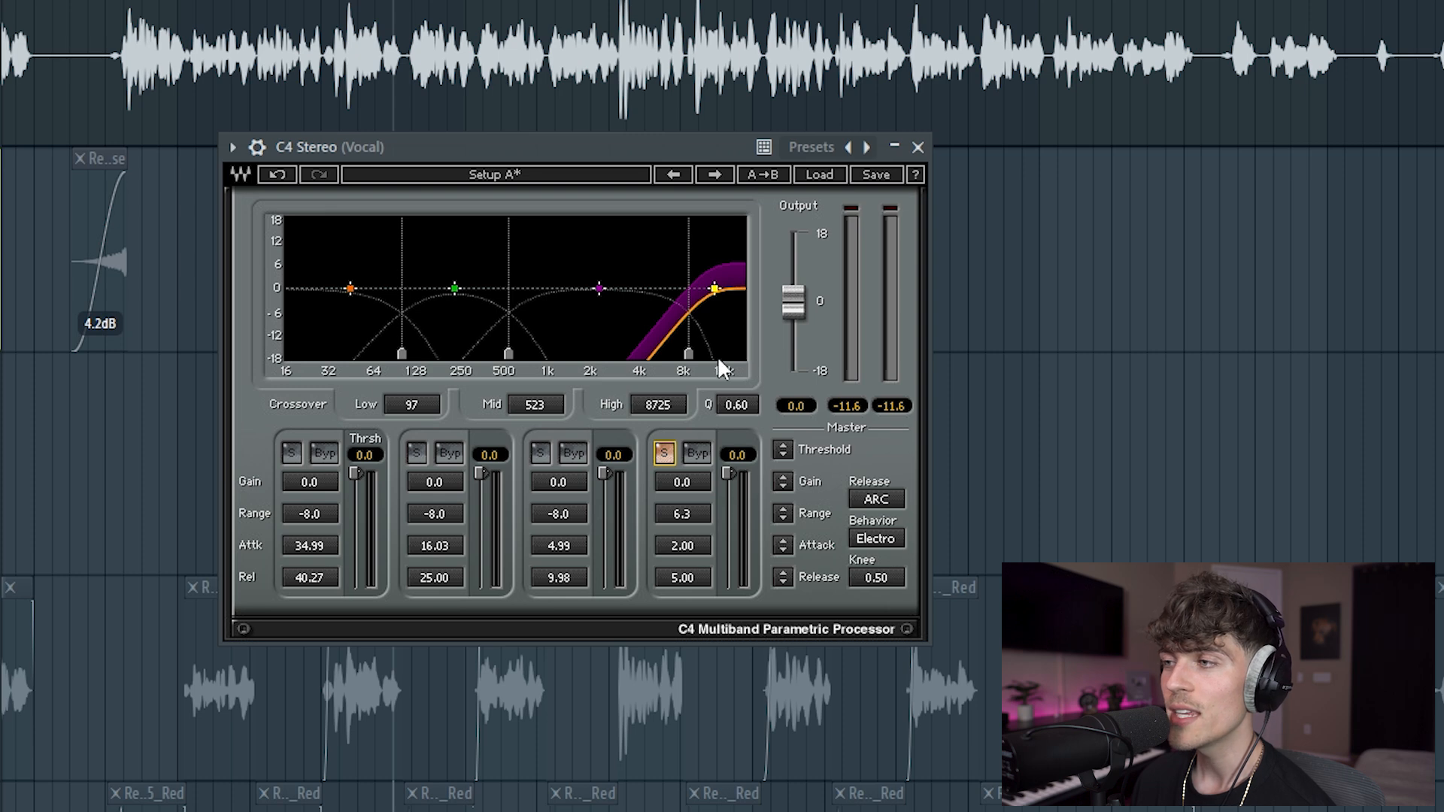
{"action": "left_click_drag", "start_coordinate": [728, 472], "coordinate": [728, 497]}
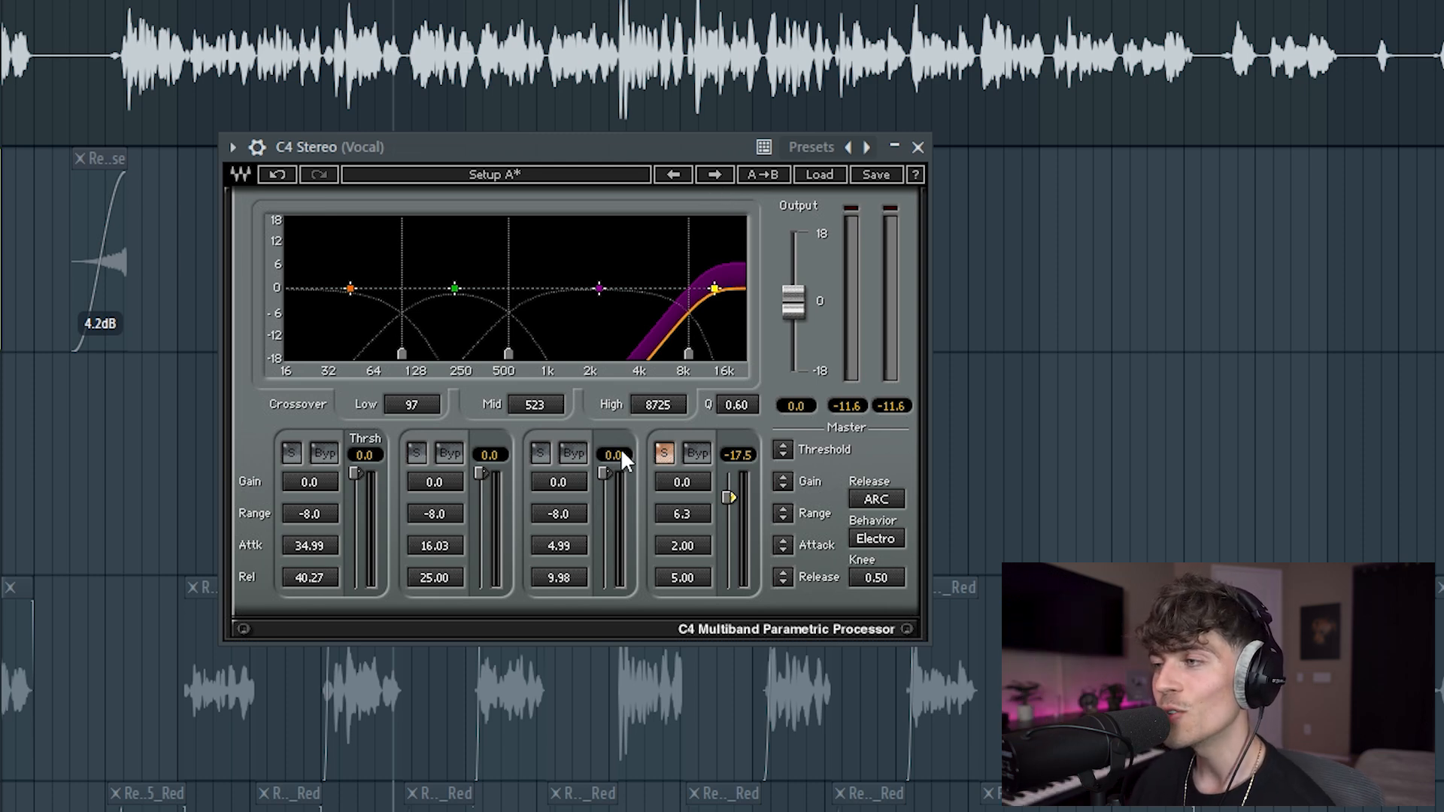
{"action": "left_click", "coordinate": [665, 454]}
{"action": "left_click_drag", "start_coordinate": [730, 493], "coordinate": [730, 472]}
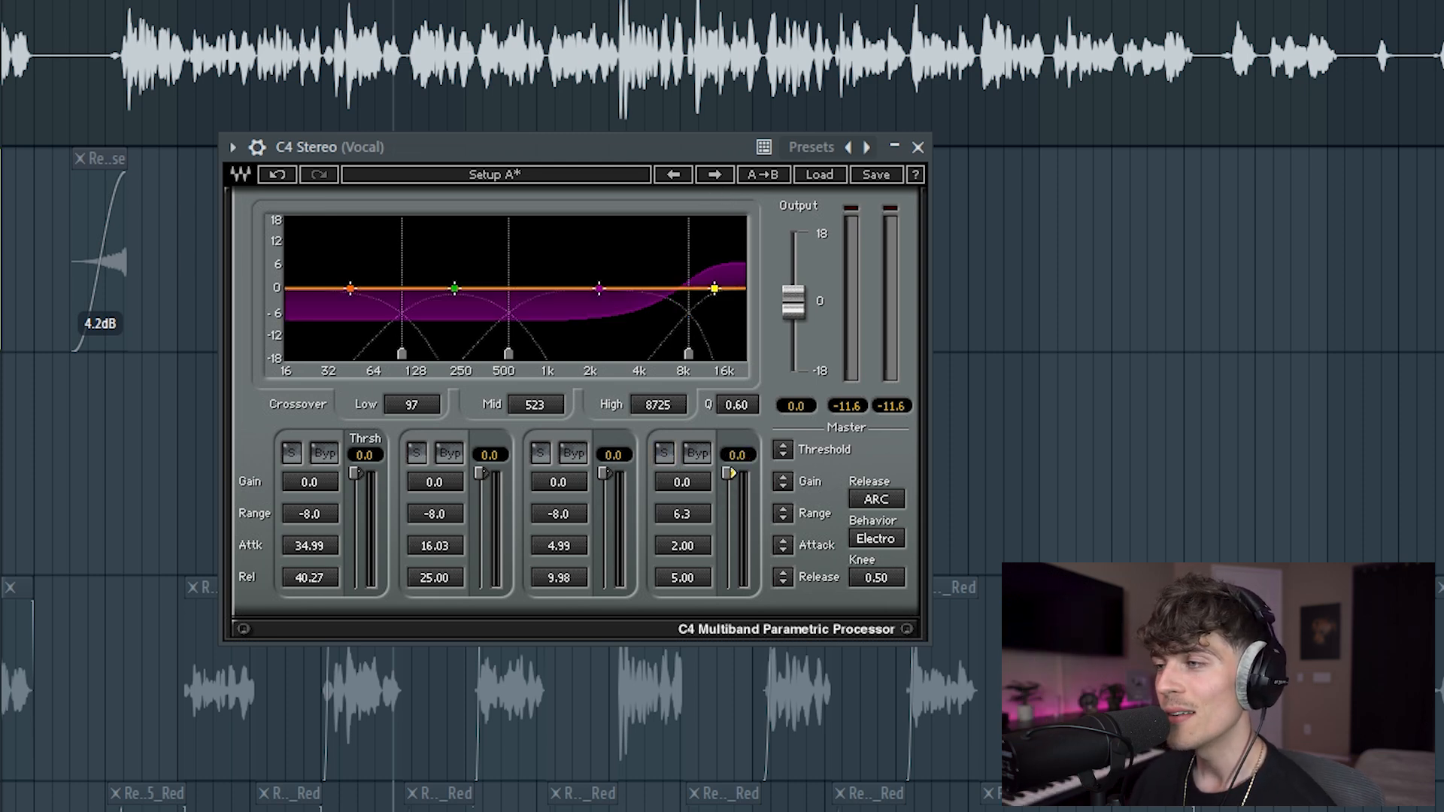
Set the fourth band's range to 0.
{"action": "left_click", "coordinate": [690, 511]}
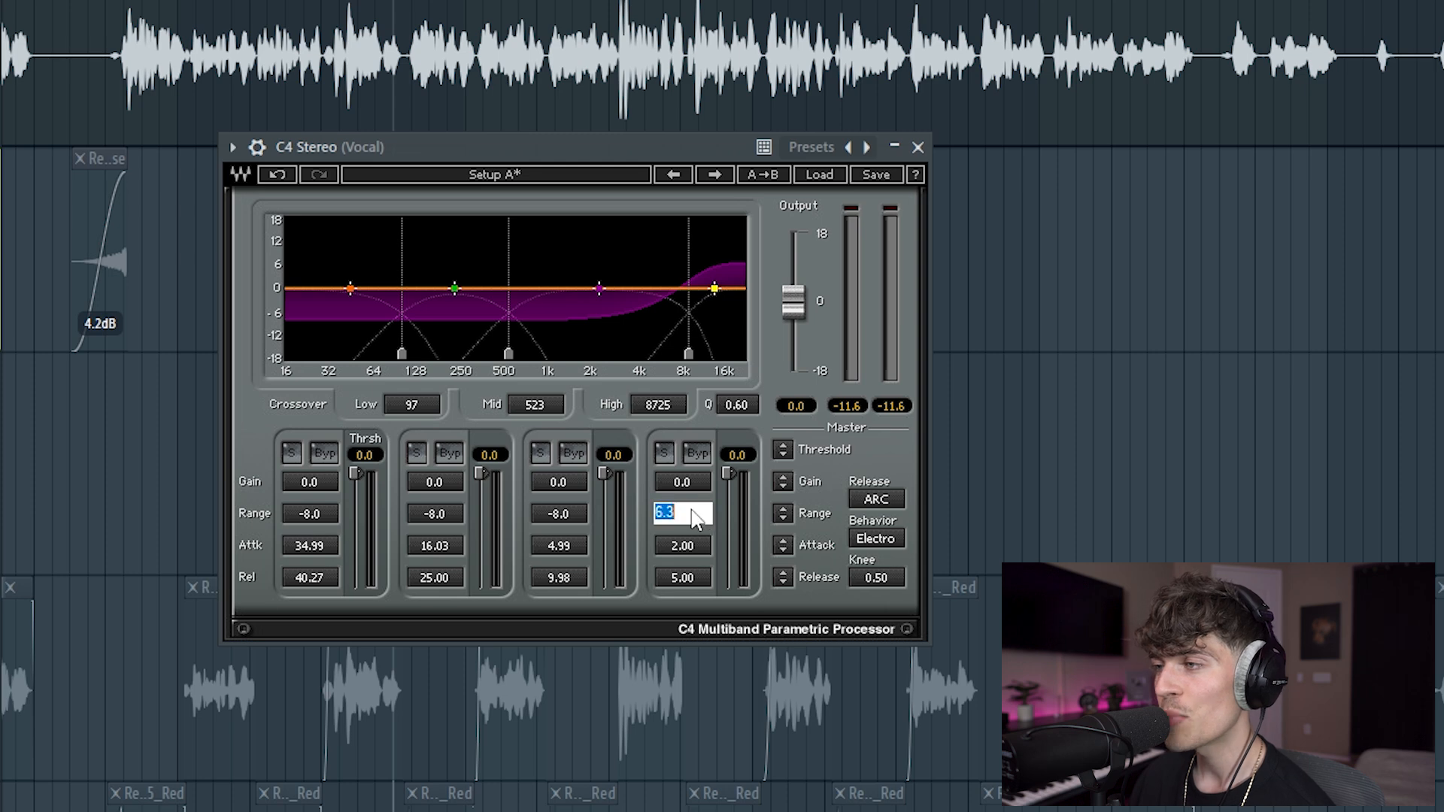
{"action": "type", "text": "0"}
{"action": "key", "text": "Return"}
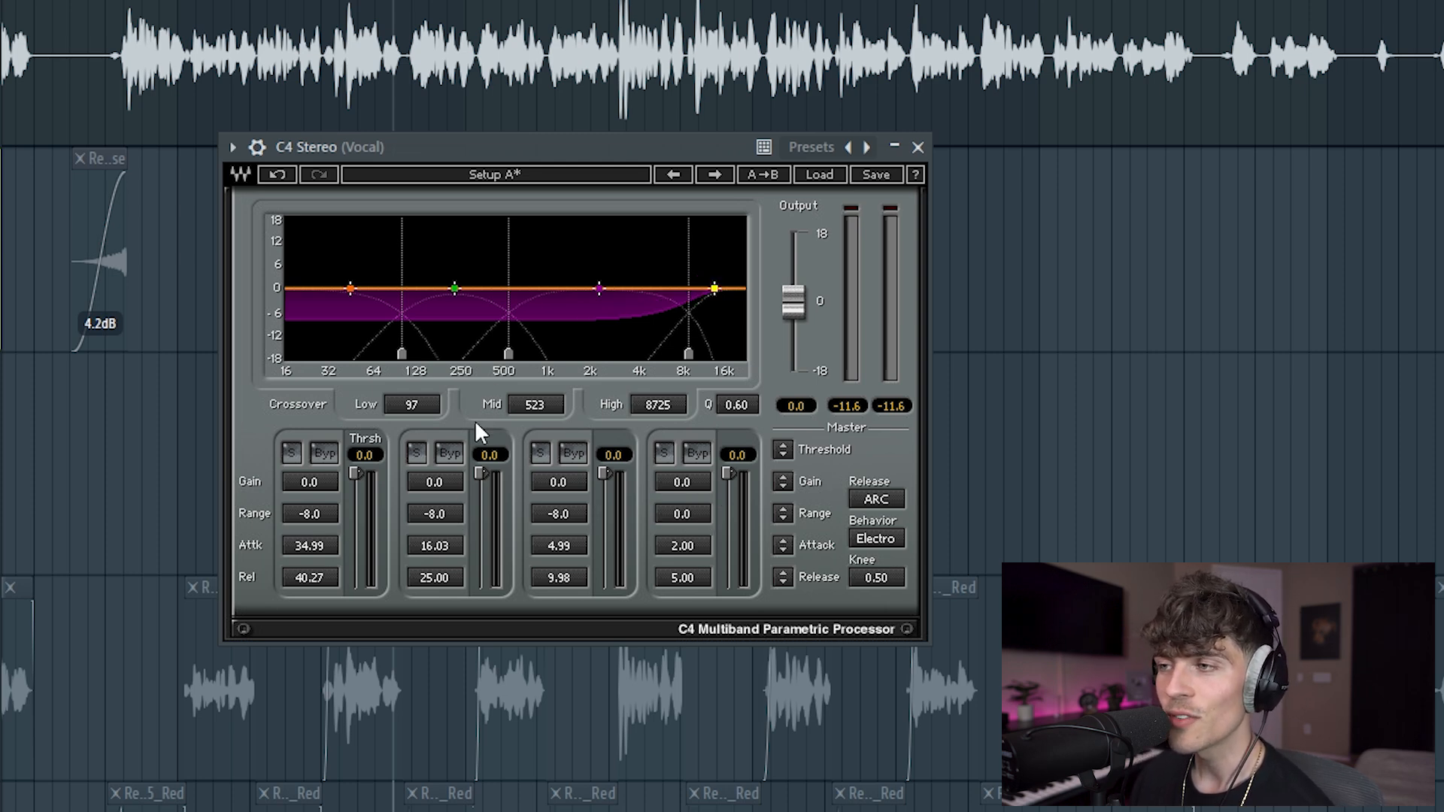
Solo the second band and sweep its crossovers during playback, ending at low 159 and mid 352.
{"action": "left_click", "coordinate": [421, 451]}
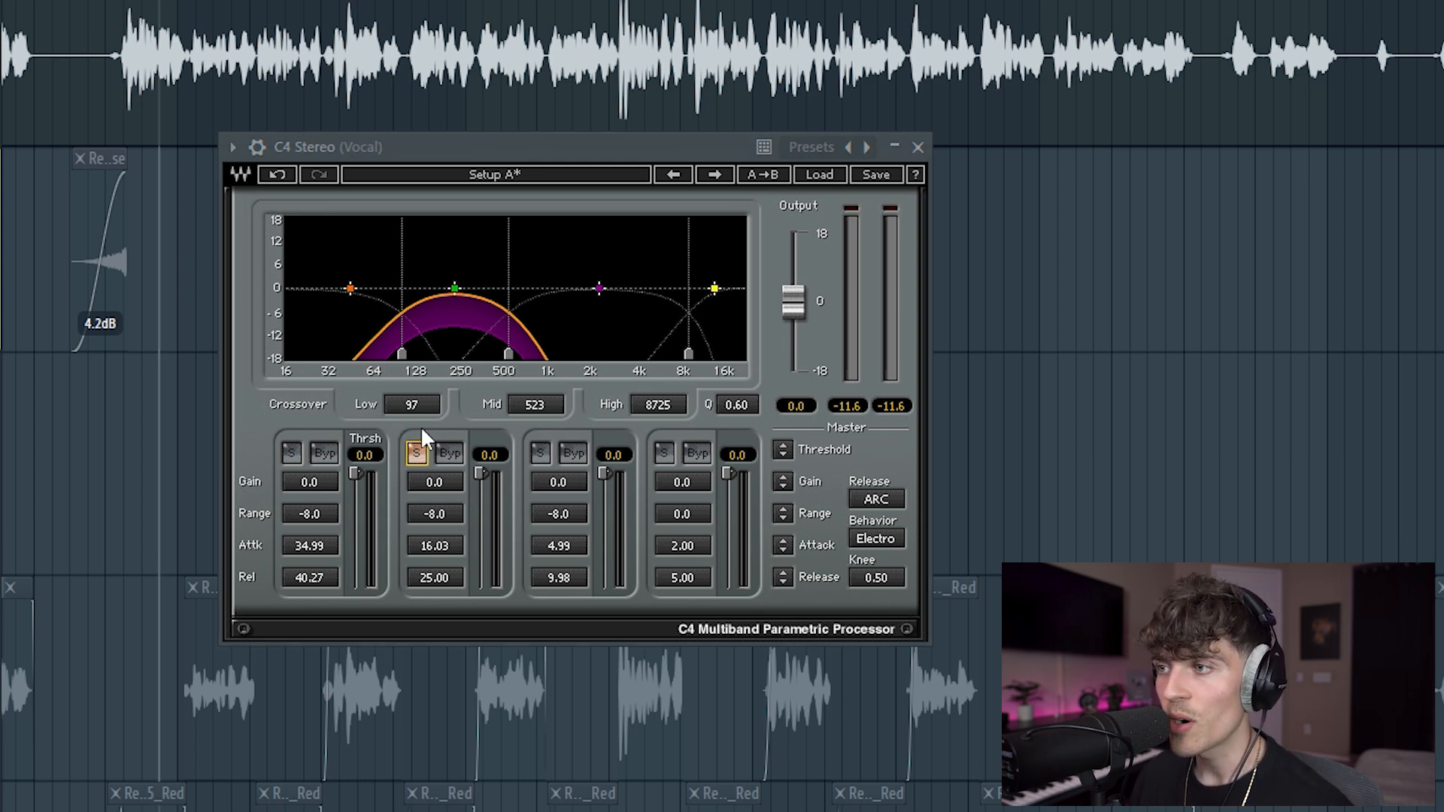
{"action": "key", "text": "space"}
{"action": "left_click_drag", "start_coordinate": [402, 354], "coordinate": [419, 353]}
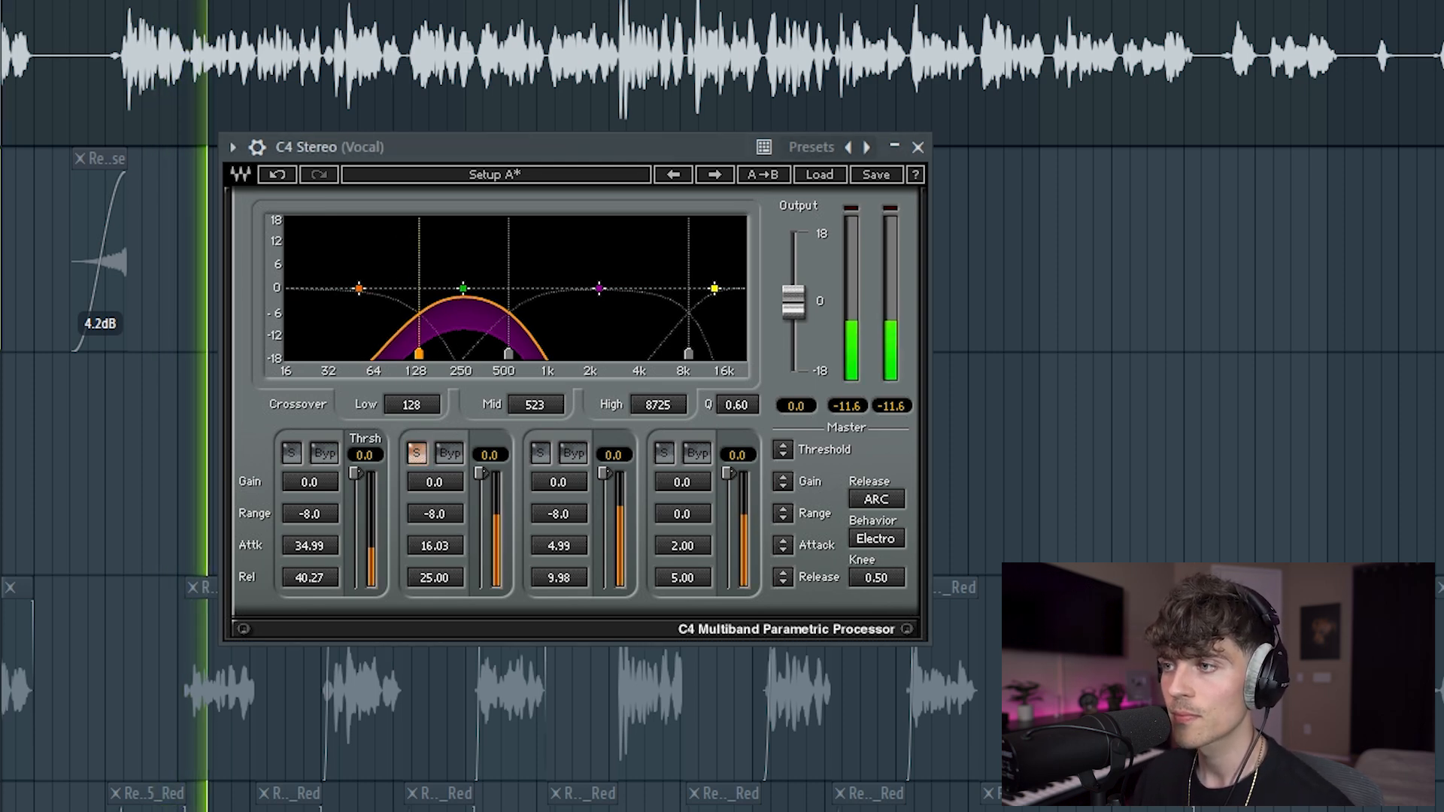
{"action": "left_click_drag", "start_coordinate": [509, 353], "coordinate": [403, 353]}
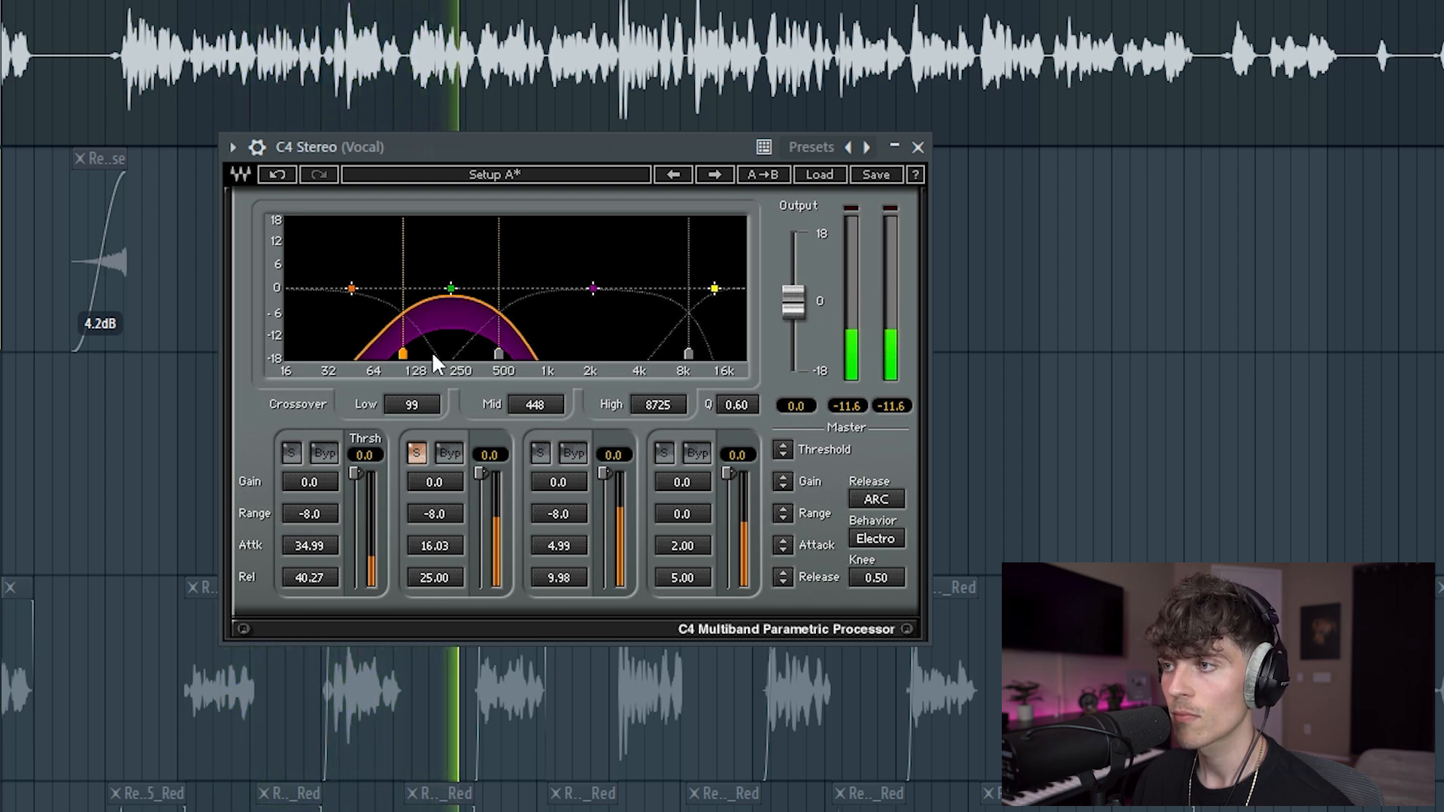
{"action": "mouse_move", "coordinate": [499, 354]}
{"action": "left_mouse_down"}
{"action": "mouse_move", "coordinate": [418, 353]}
{"action": "mouse_move", "coordinate": [490, 353]}
{"action": "left_mouse_up"}
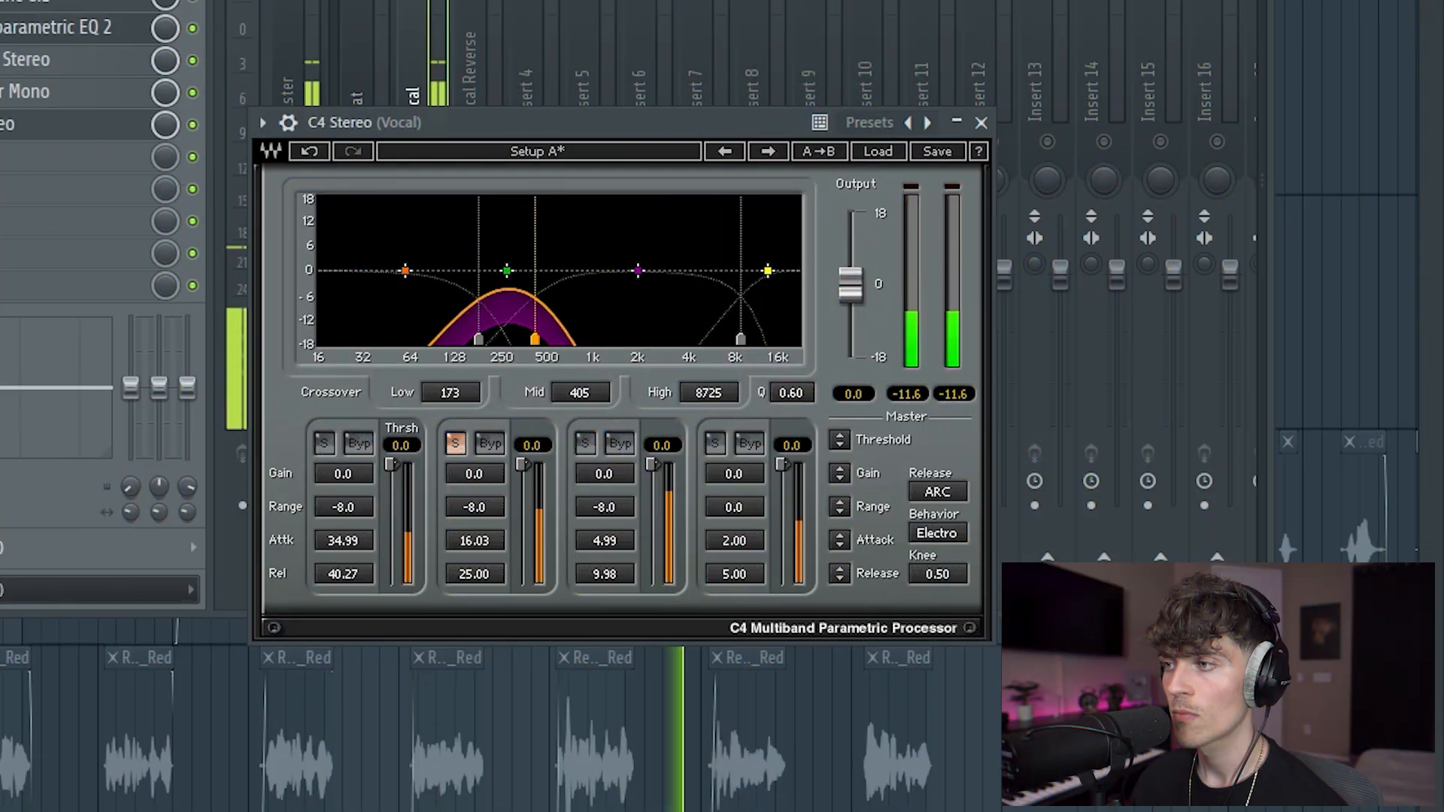
{"action": "left_click_drag", "start_coordinate": [534, 340], "coordinate": [472, 337]}
{"action": "left_click", "coordinate": [478, 341]}
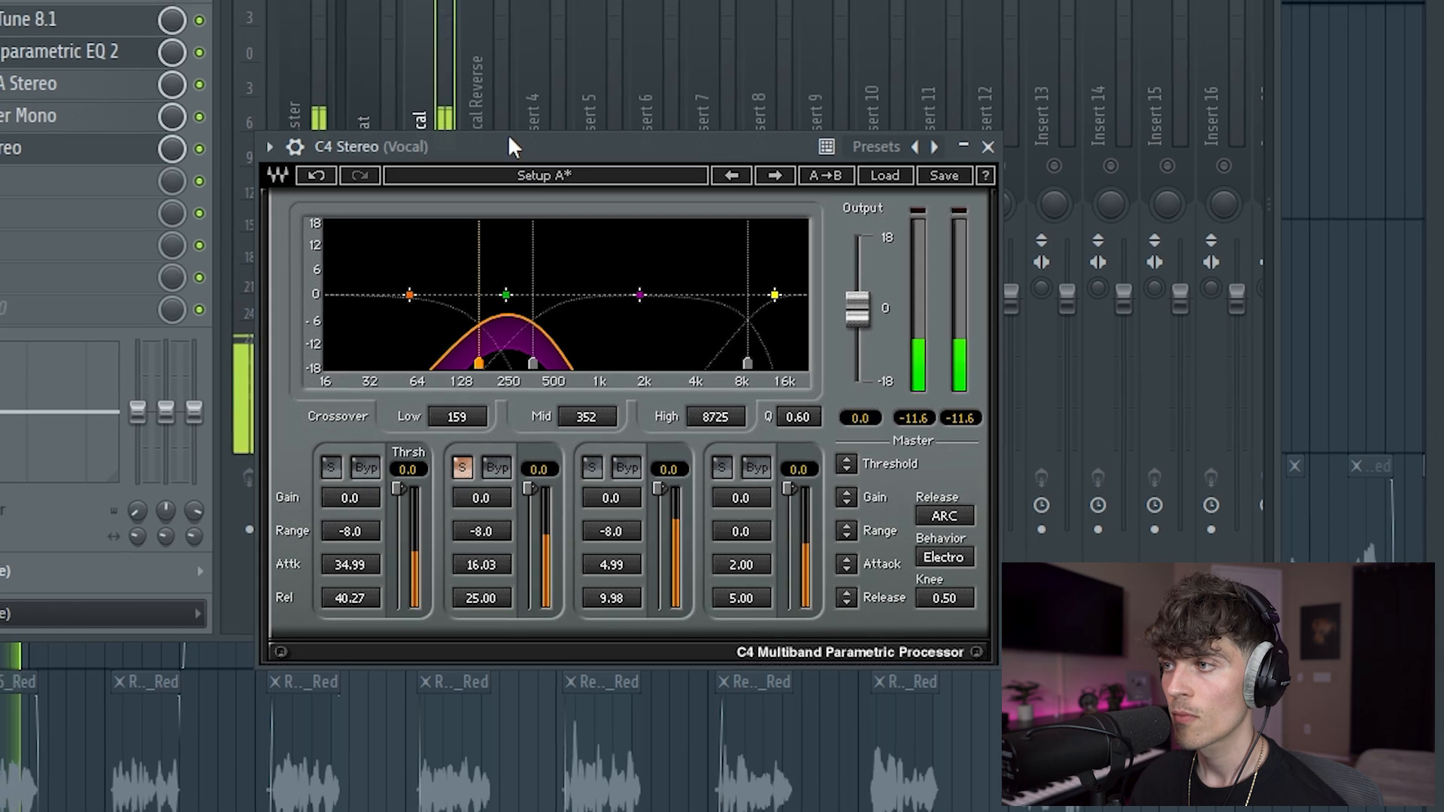
{"action": "left_click_drag", "start_coordinate": [504, 121], "coordinate": [435, 114]}
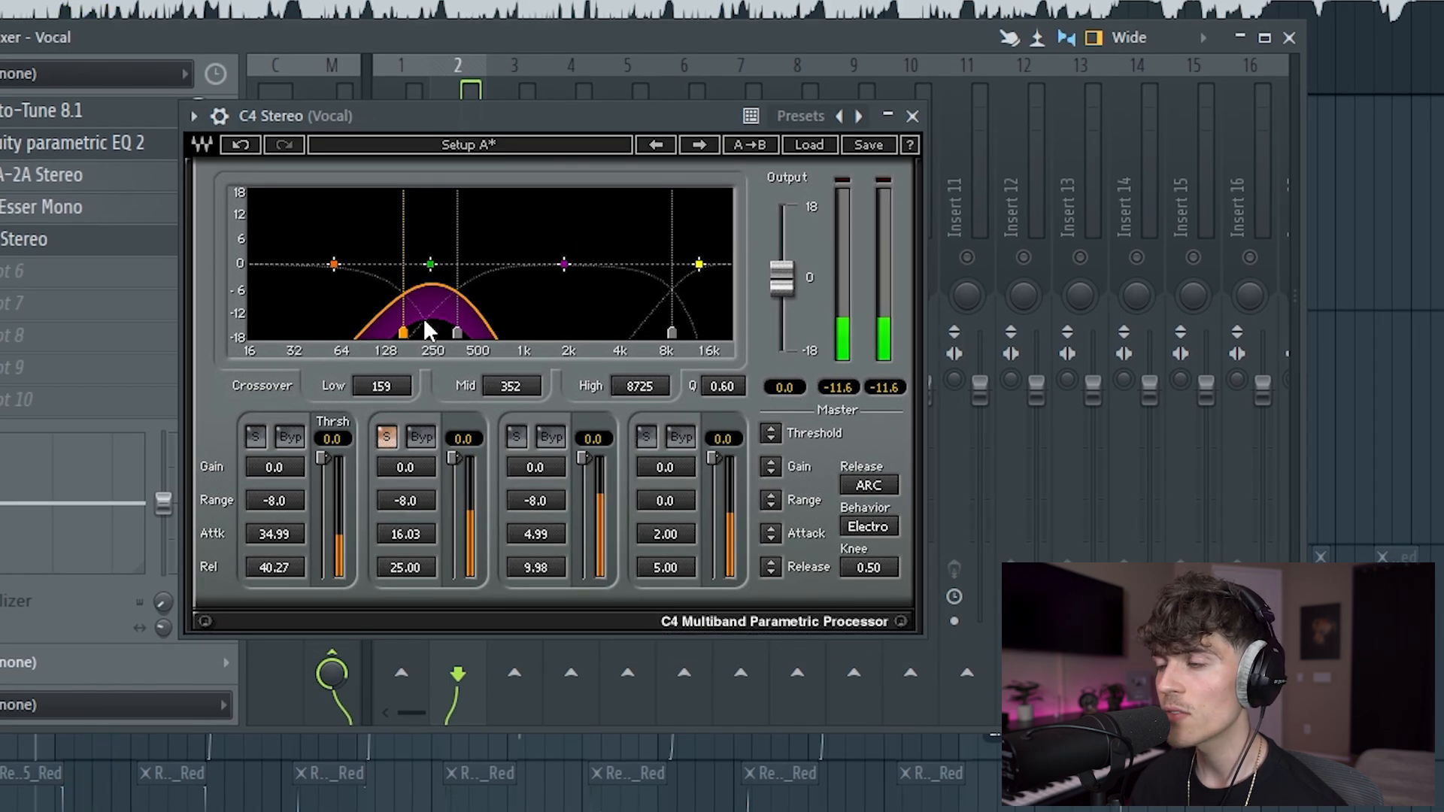
Try out the second band's gain and range, resetting the gain to 0 and the range to -8.
{"action": "left_click_drag", "start_coordinate": [412, 474], "coordinate": [413, 467]}
{"action": "left_click", "coordinate": [413, 466]}
{"action": "type", "text": "0"}
{"action": "key", "text": "Return"}
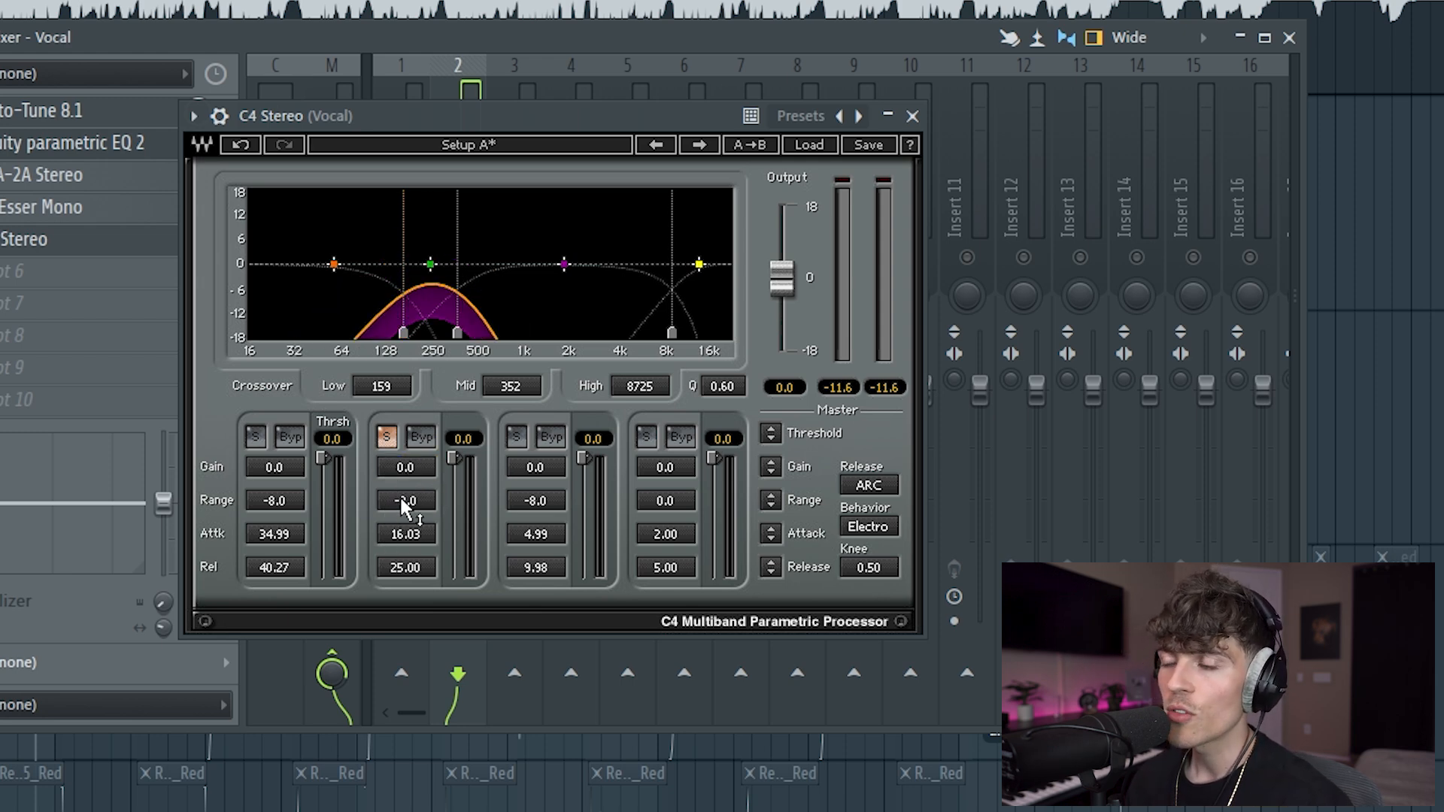
{"action": "mouse_move", "coordinate": [403, 502]}
{"action": "left_mouse_down"}
{"action": "mouse_move", "coordinate": [403, 519]}
{"action": "mouse_move", "coordinate": [403, 494]}
{"action": "left_mouse_up"}
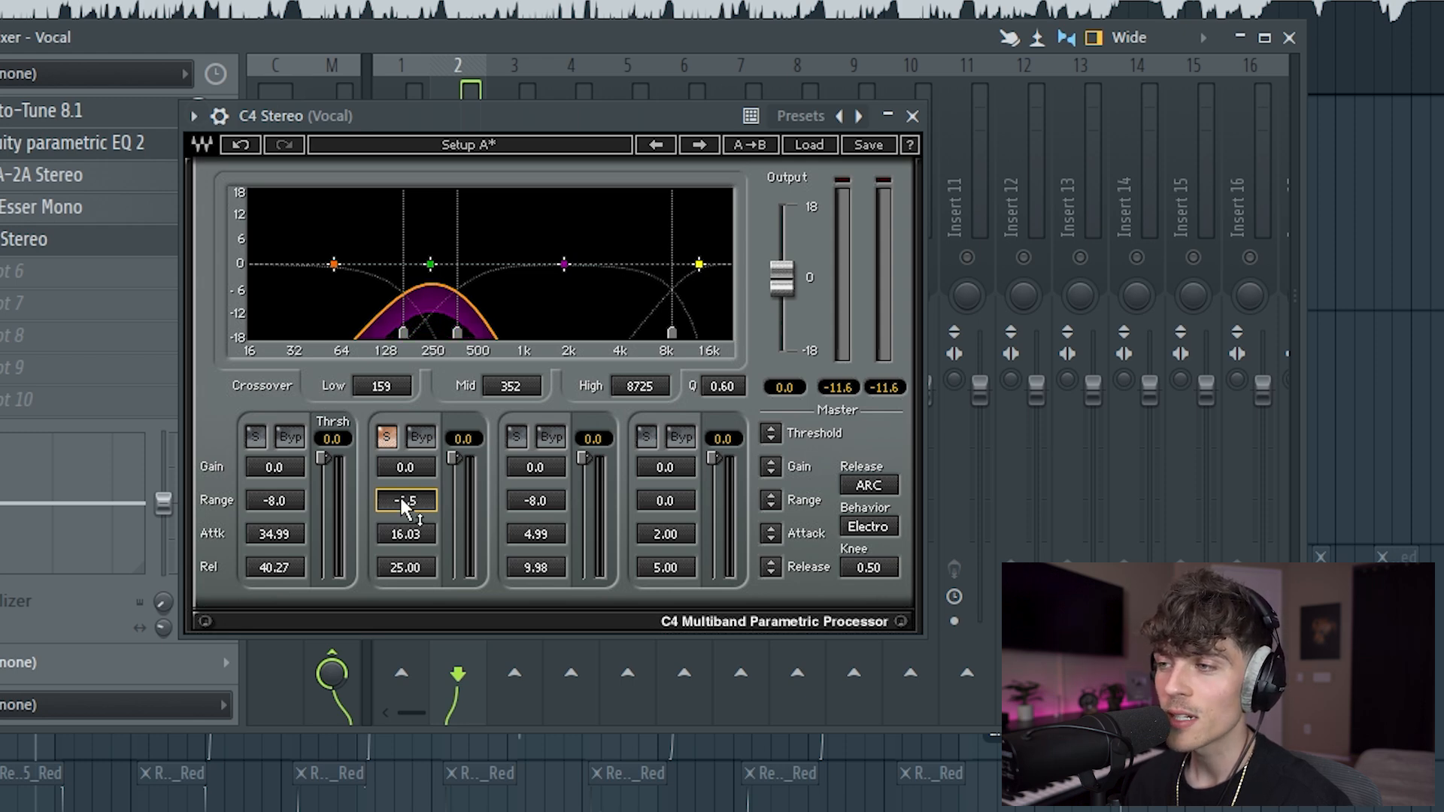
{"action": "type", "text": "-8"}
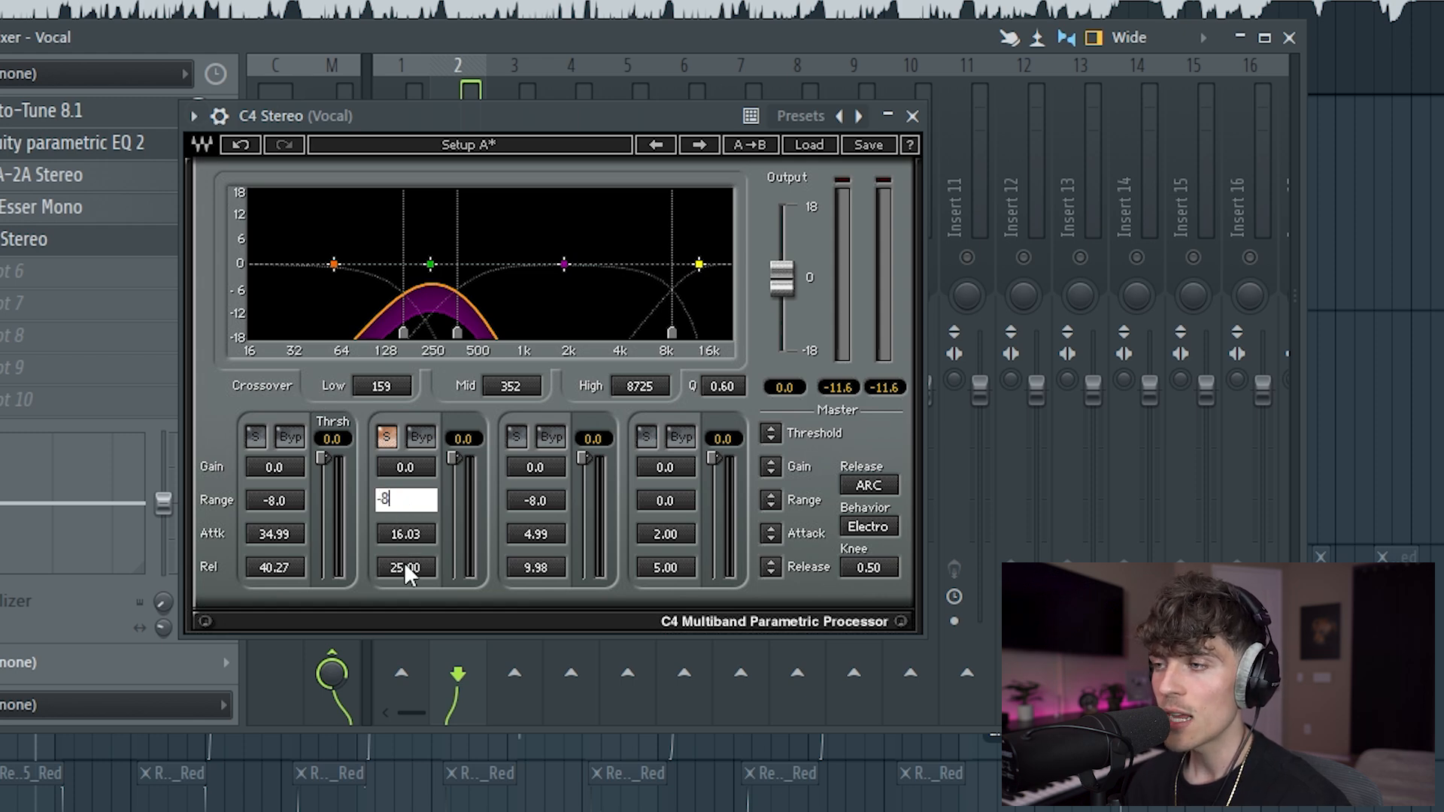
{"action": "key", "text": "Return"}
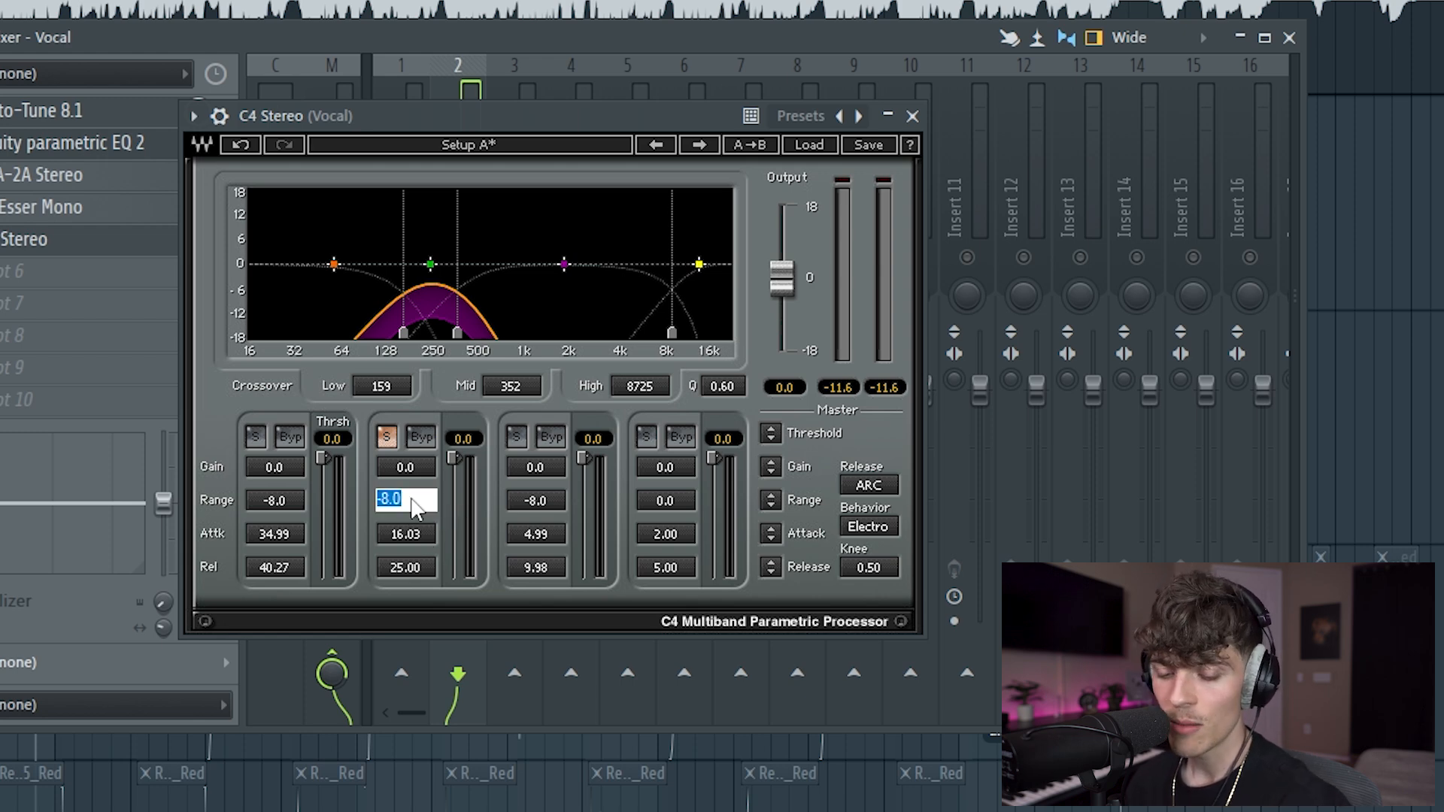
Set the second band's range to -3 and nudge the mid crossover to 358.
{"action": "key", "text": "BackSpace"}
{"action": "type", "text": "-3"}
{"action": "key", "text": "Return"}
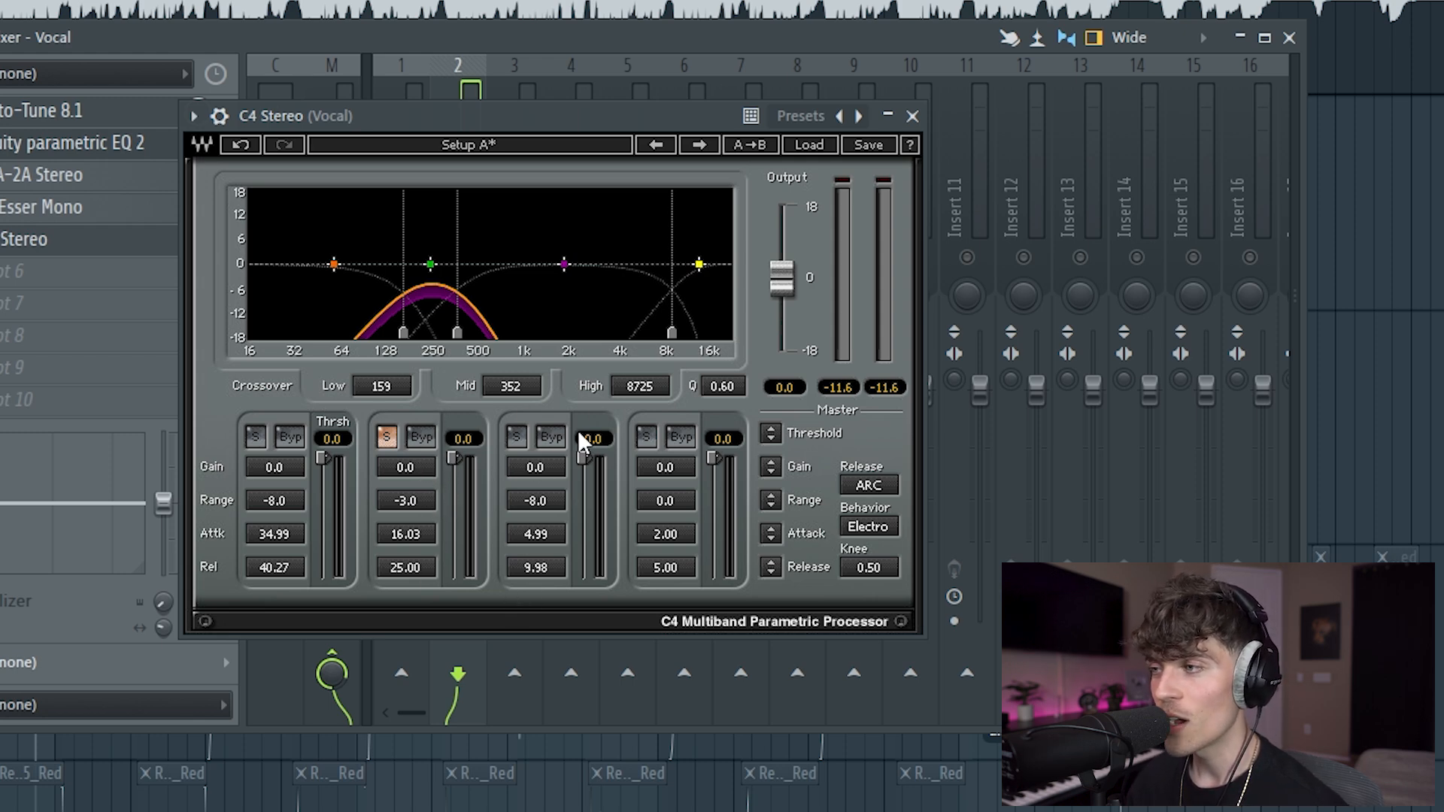
{"action": "left_click_drag", "start_coordinate": [458, 331], "coordinate": [458, 331]}
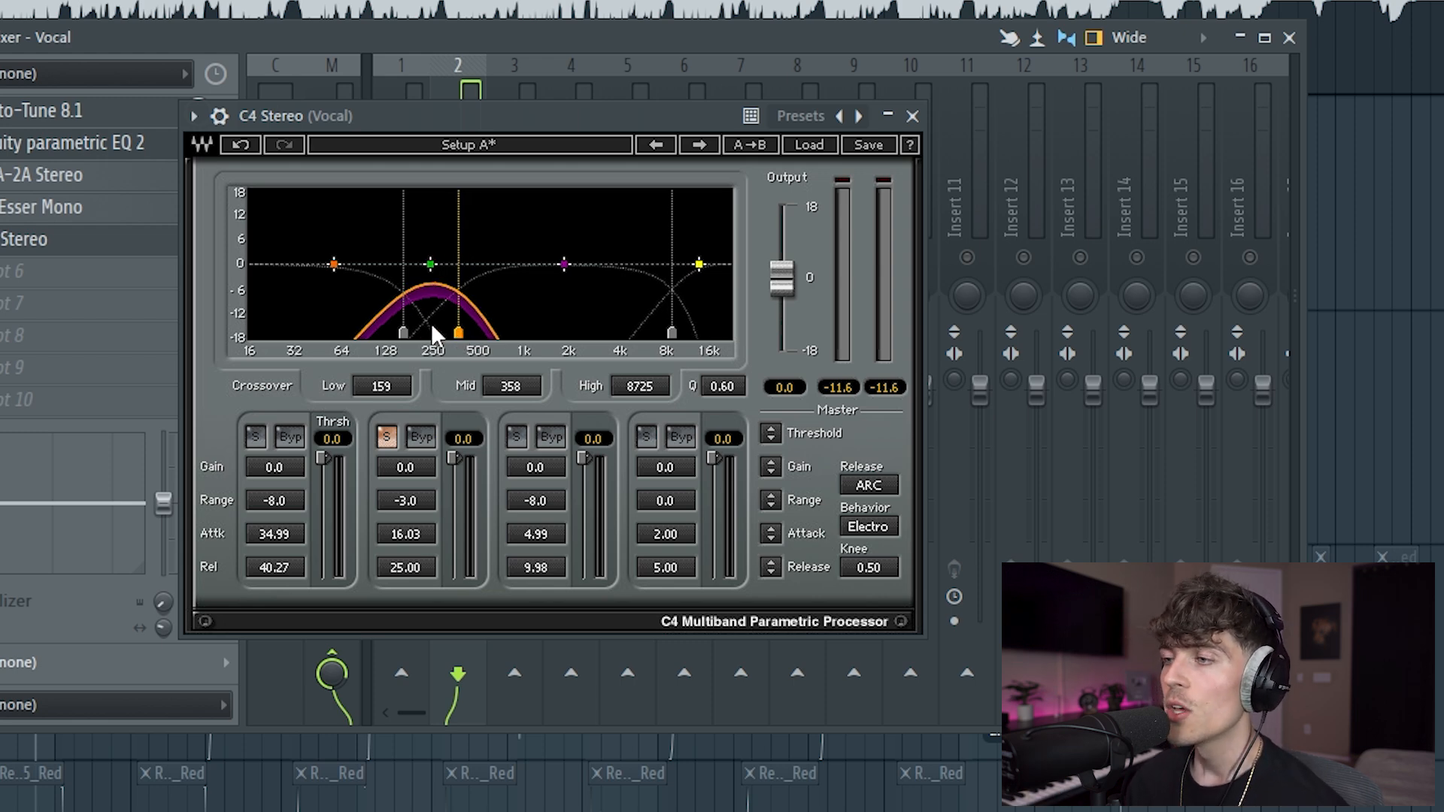
{"action": "double_click", "coordinate": [395, 501]}
{"action": "left_click", "coordinate": [449, 502]}
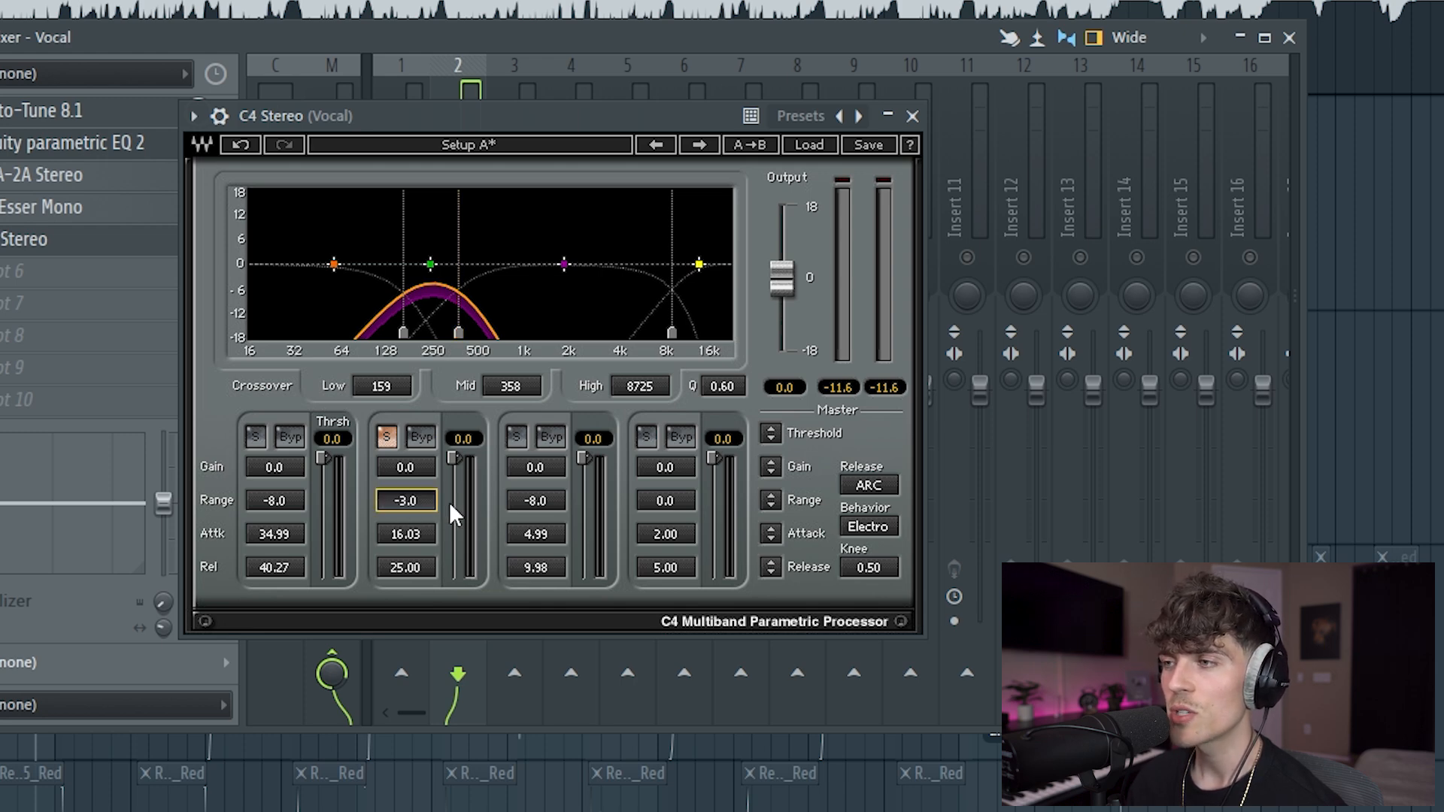
Set the second band's attack to 15.27, release to 32.73 and range to -14.6, keeping its threshold at 0.
{"action": "mouse_move", "coordinate": [411, 531]}
{"action": "left_mouse_down"}
{"action": "mouse_move", "coordinate": [398, 574]}
{"action": "mouse_move", "coordinate": [397, 555]}
{"action": "left_mouse_up"}
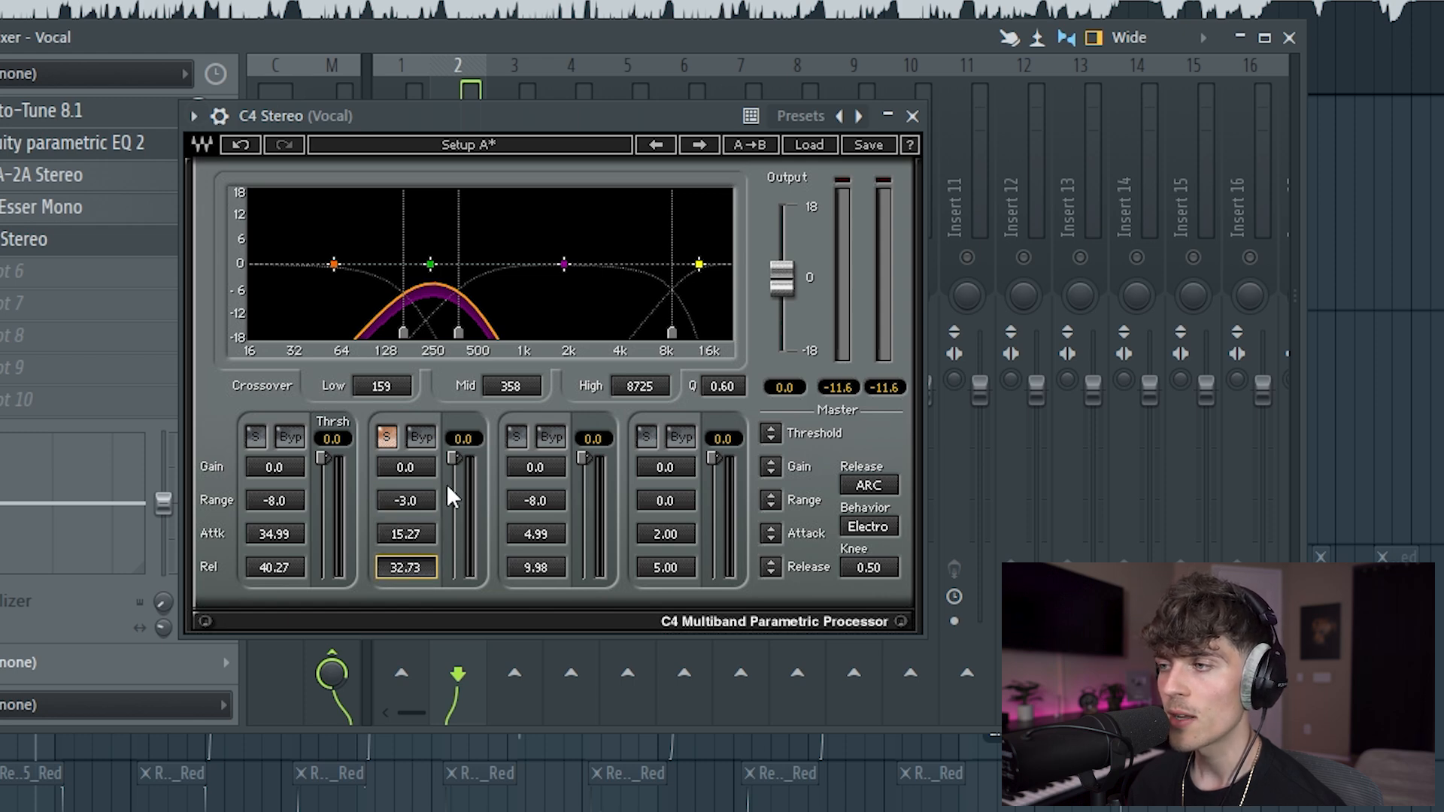
{"action": "mouse_move", "coordinate": [458, 462]}
{"action": "left_mouse_down"}
{"action": "mouse_move", "coordinate": [455, 476]}
{"action": "mouse_move", "coordinate": [455, 457]}
{"action": "left_mouse_up"}
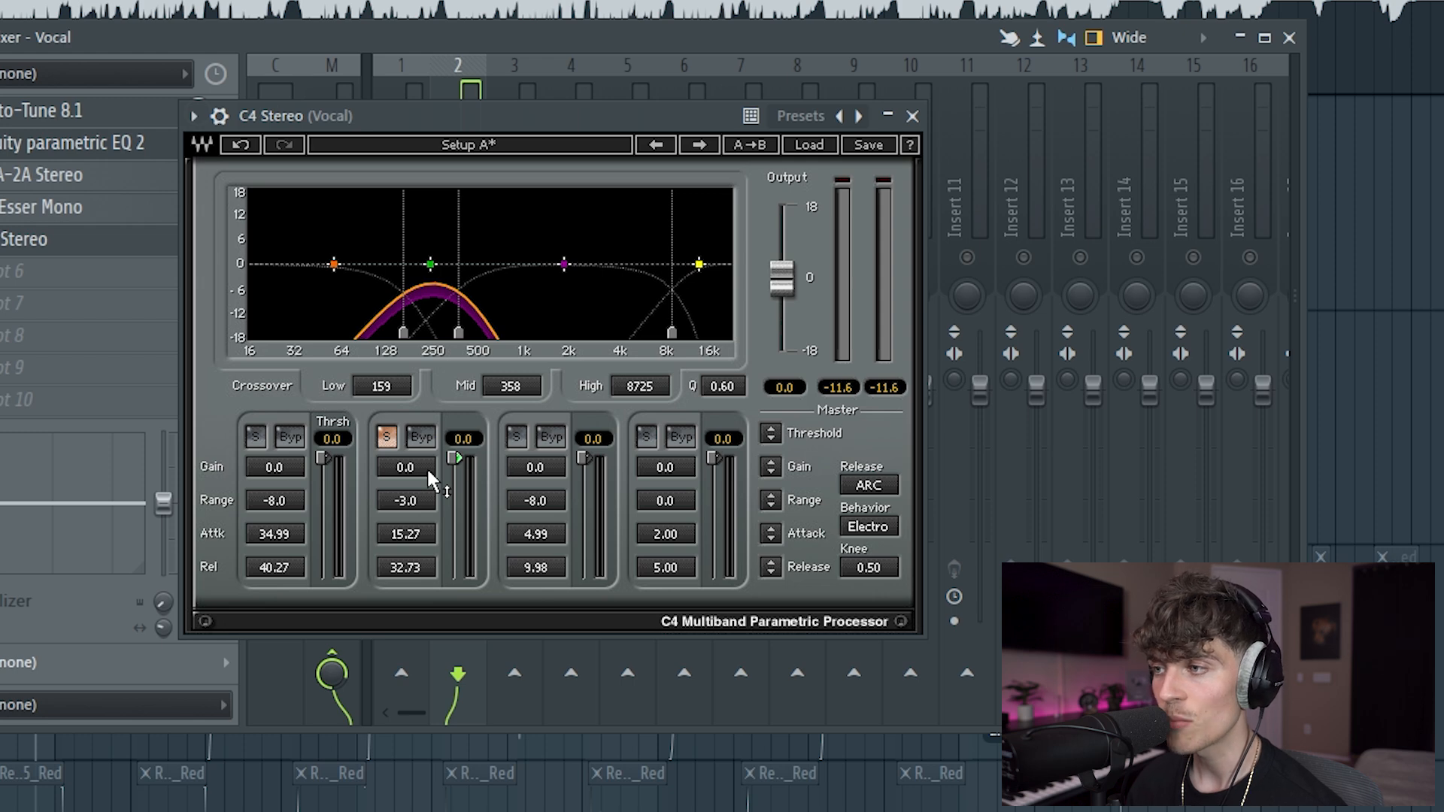
{"action": "left_click_drag", "start_coordinate": [408, 504], "coordinate": [408, 557]}
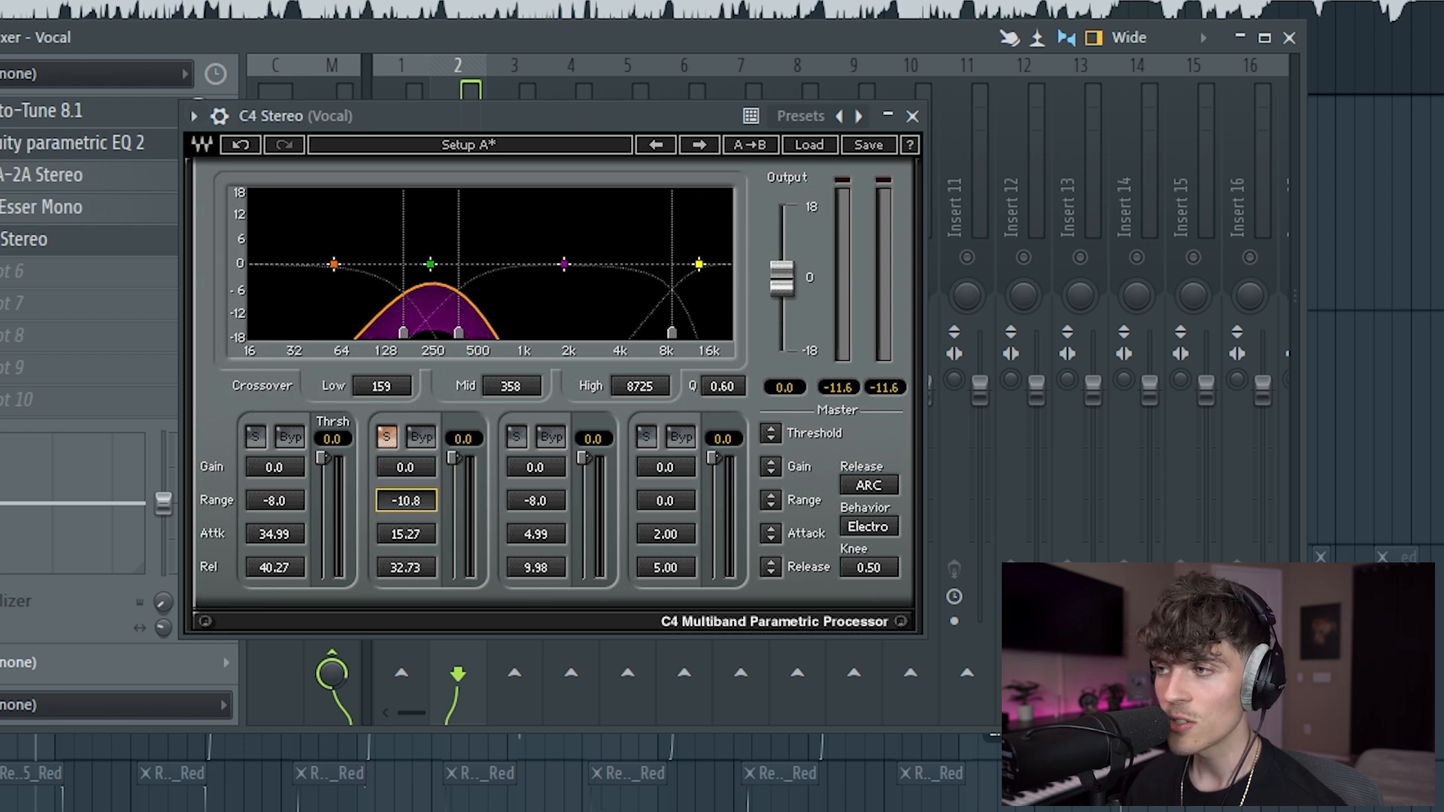
Try a threshold of -15.2 on the second band during playback, then reset it to 0 and replay the vocal.
{"action": "left_click_drag", "start_coordinate": [625, 109], "coordinate": [565, 52]}
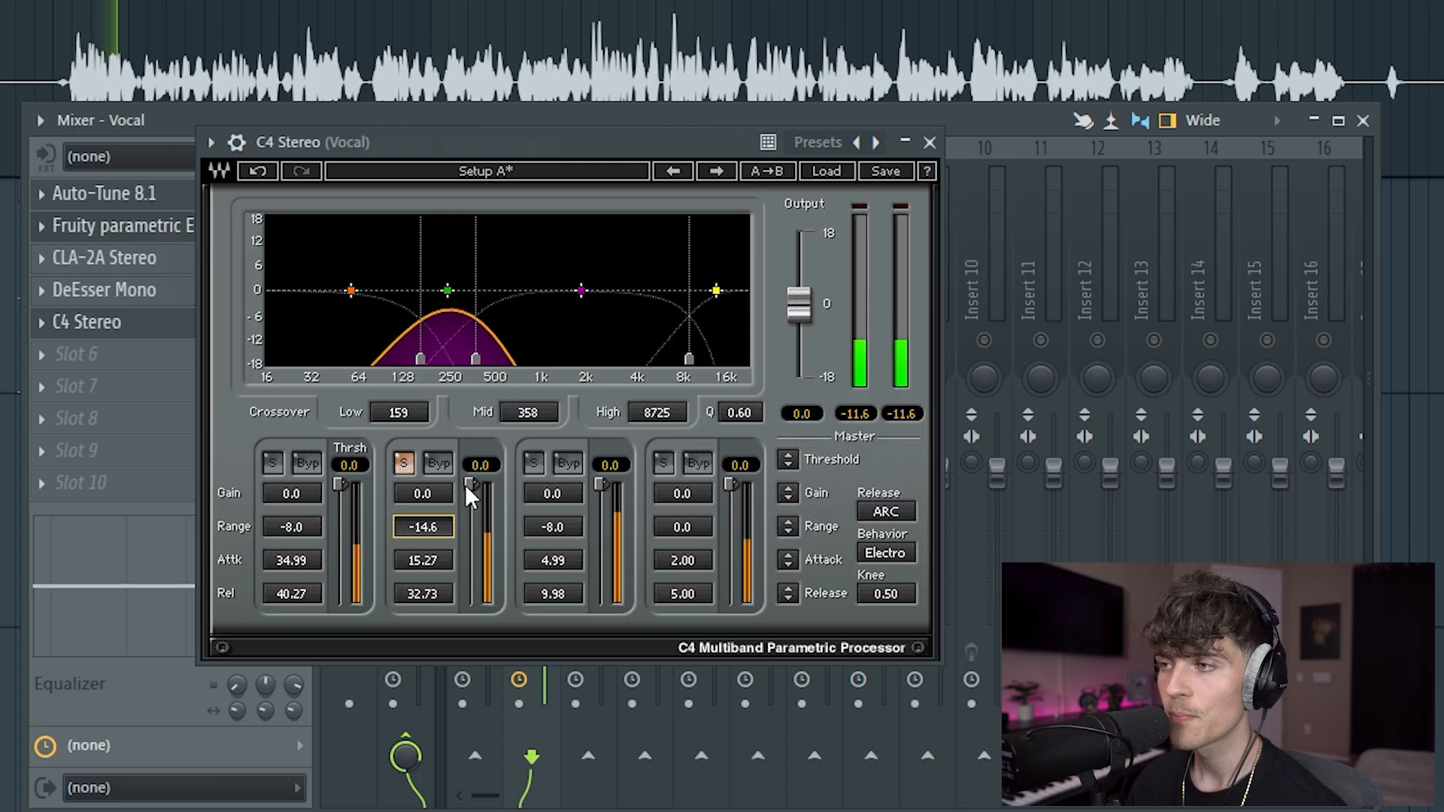
{"action": "left_click_drag", "start_coordinate": [467, 486], "coordinate": [467, 506]}
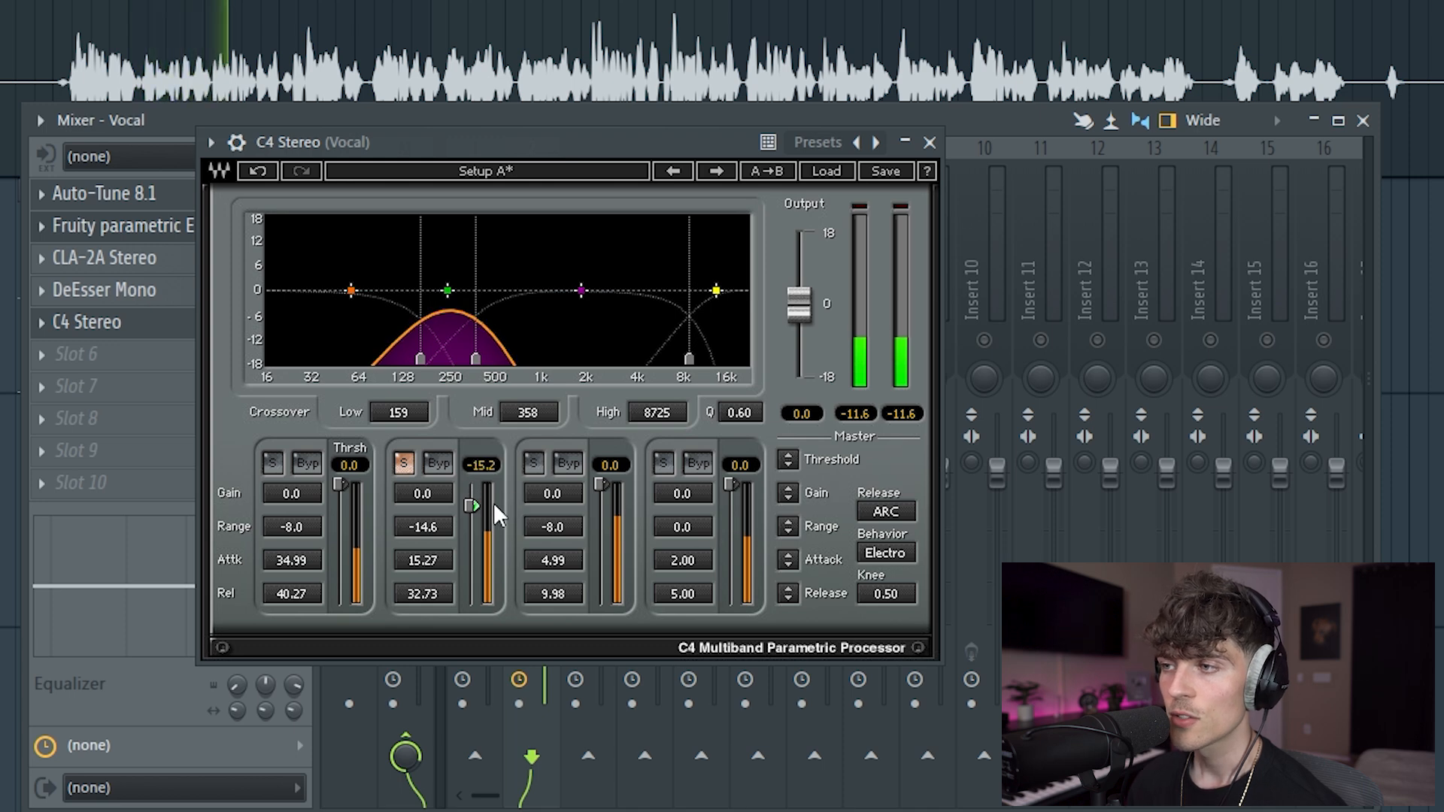
{"action": "key", "text": "space"}
{"action": "double_click", "coordinate": [474, 504]}
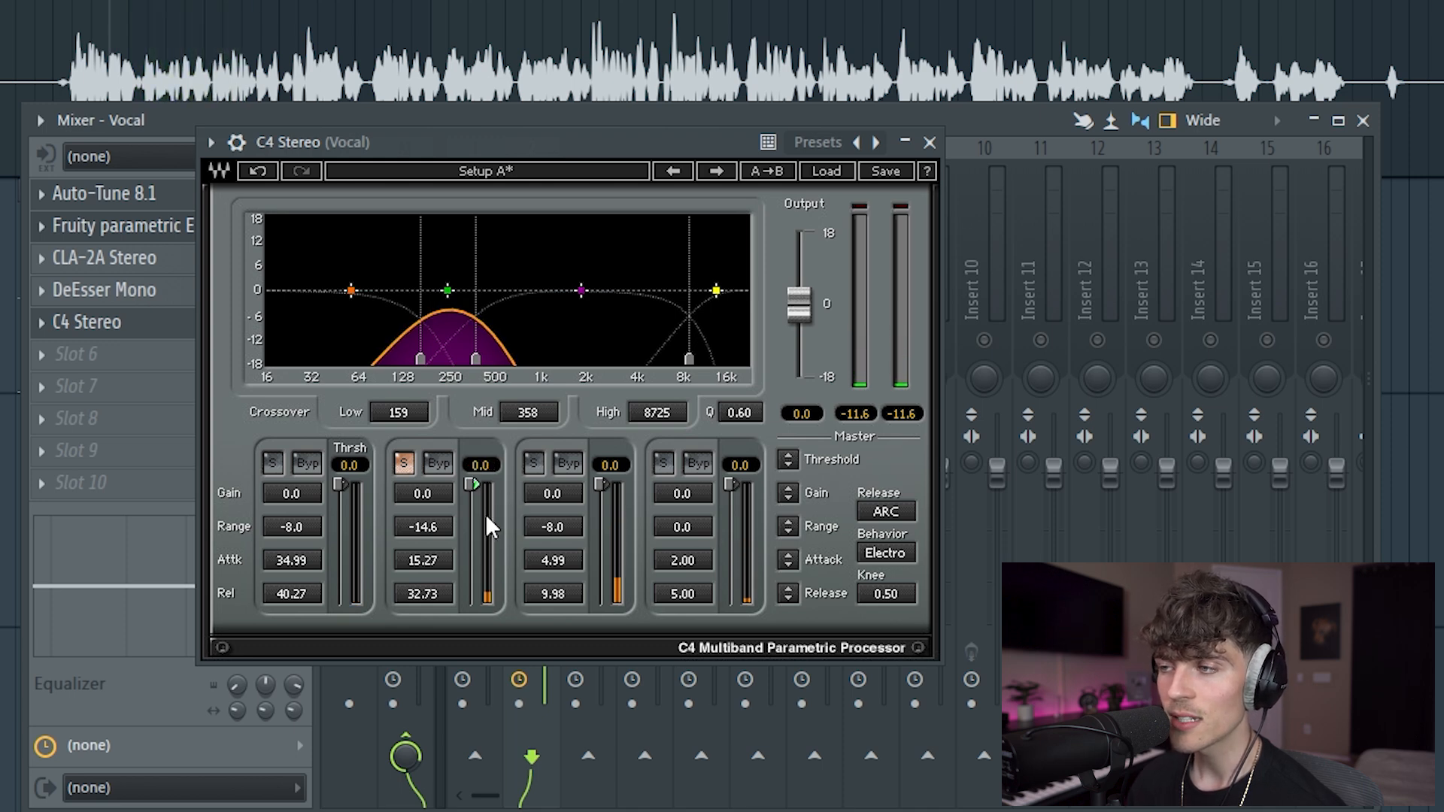
{"action": "key", "text": "space"}
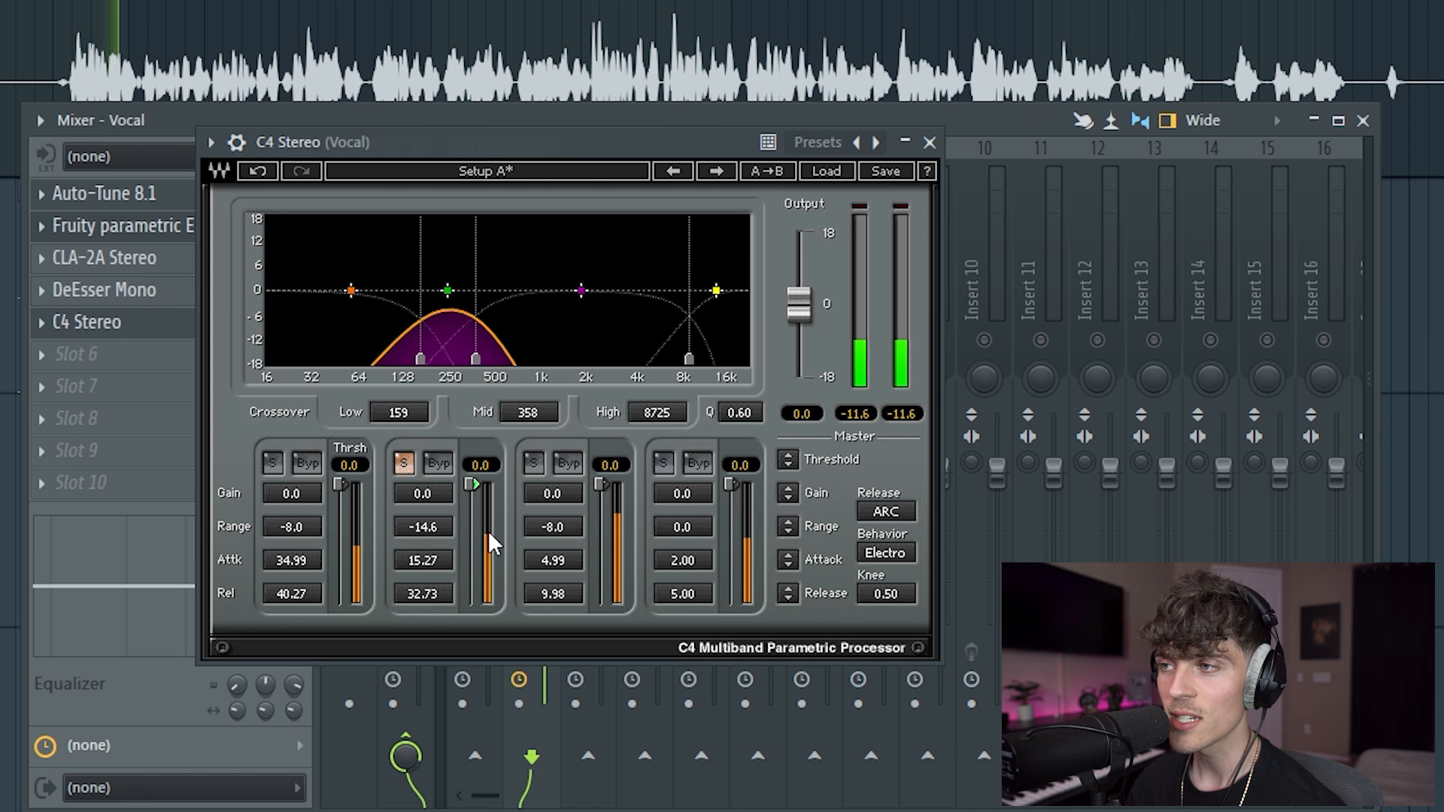
{"action": "key", "text": "space"}
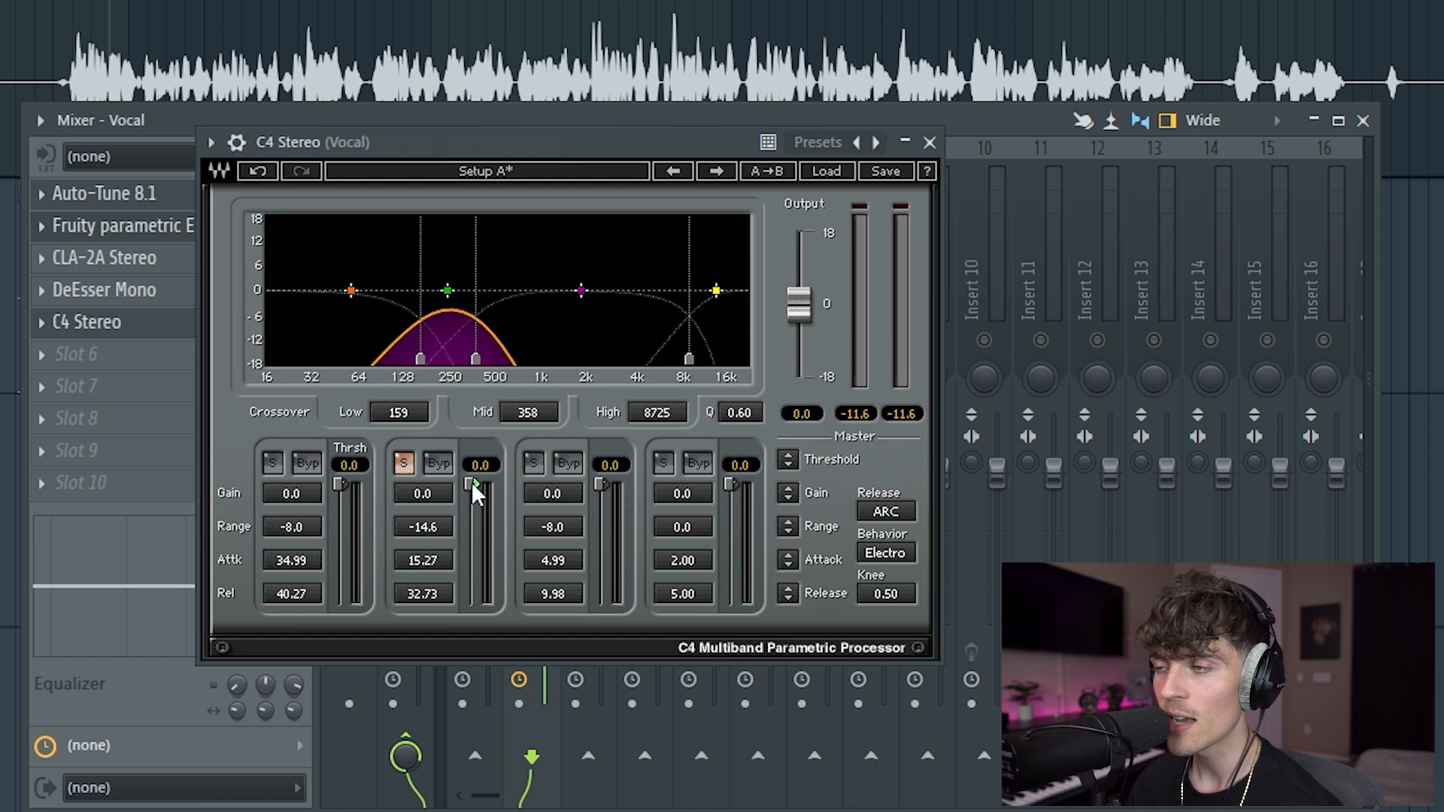
Lower the second band's threshold to -61.2 during playback and take the band out of solo.
{"action": "key", "text": "space"}
{"action": "left_click_drag", "start_coordinate": [471, 481], "coordinate": [471, 573]}
{"action": "left_click", "coordinate": [403, 463]}
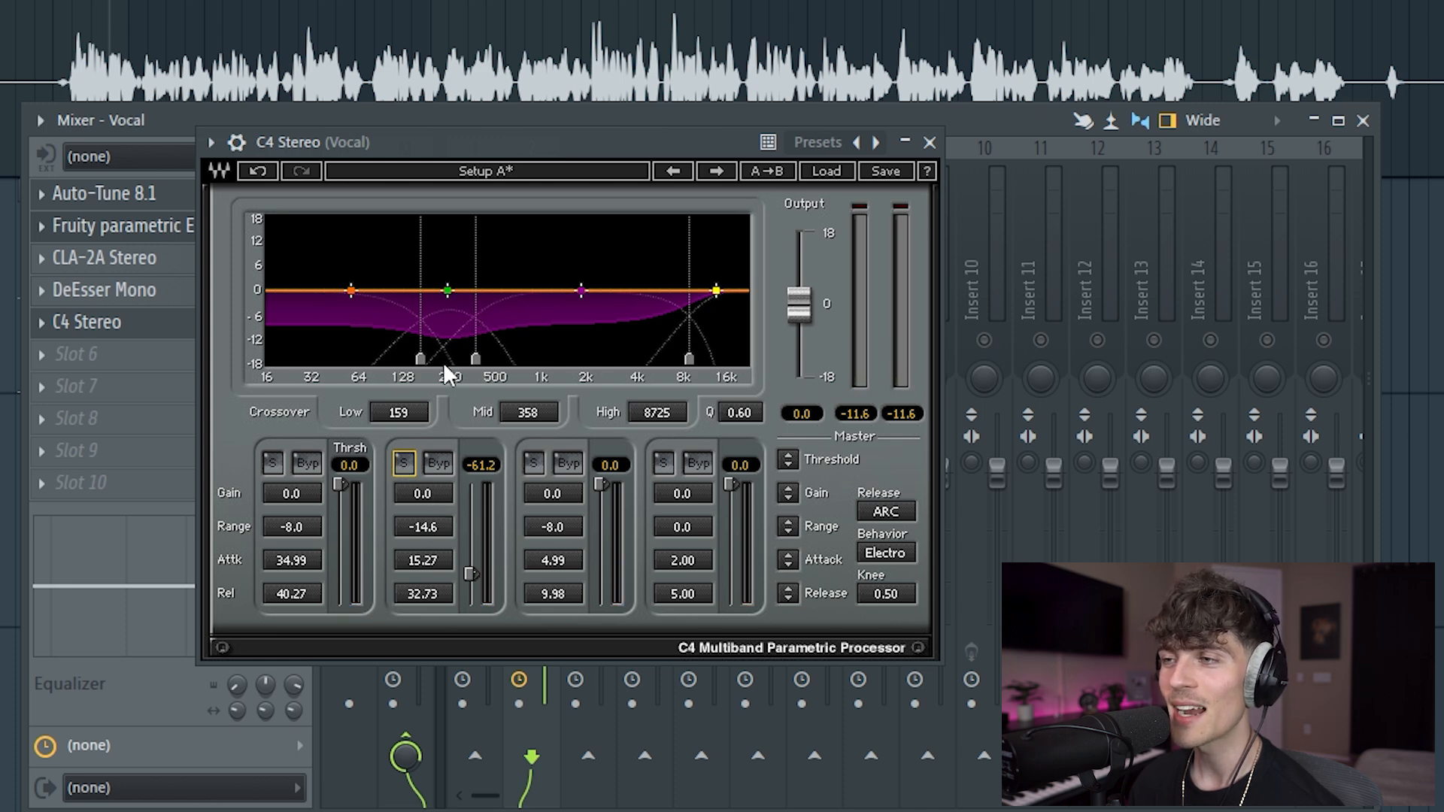
Try a threshold of -77.2 and a range of -24 on the second band, comparing it with the band bypassed.
{"action": "left_click_drag", "start_coordinate": [485, 571], "coordinate": [486, 591]}
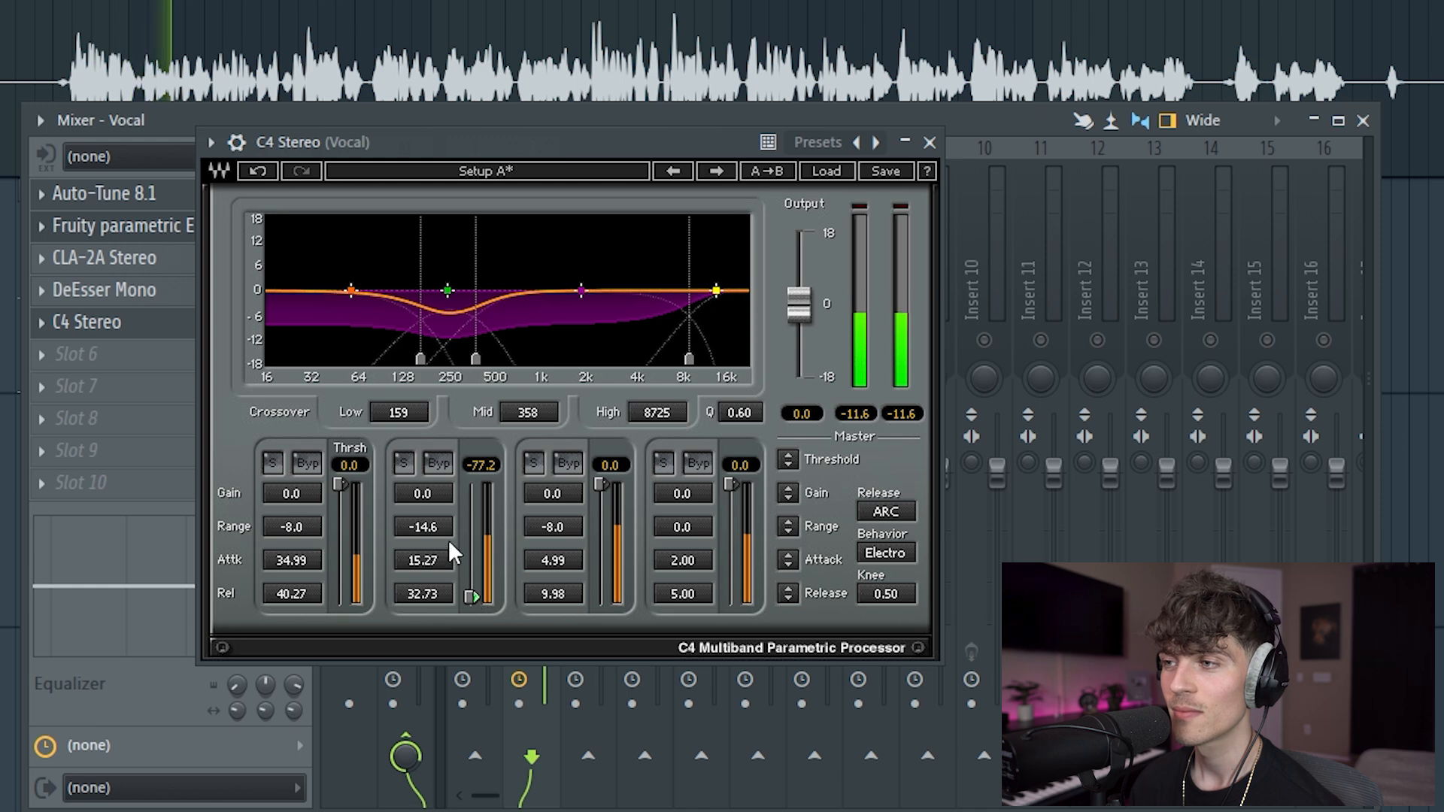
{"action": "left_click_drag", "start_coordinate": [433, 529], "coordinate": [465, 598]}
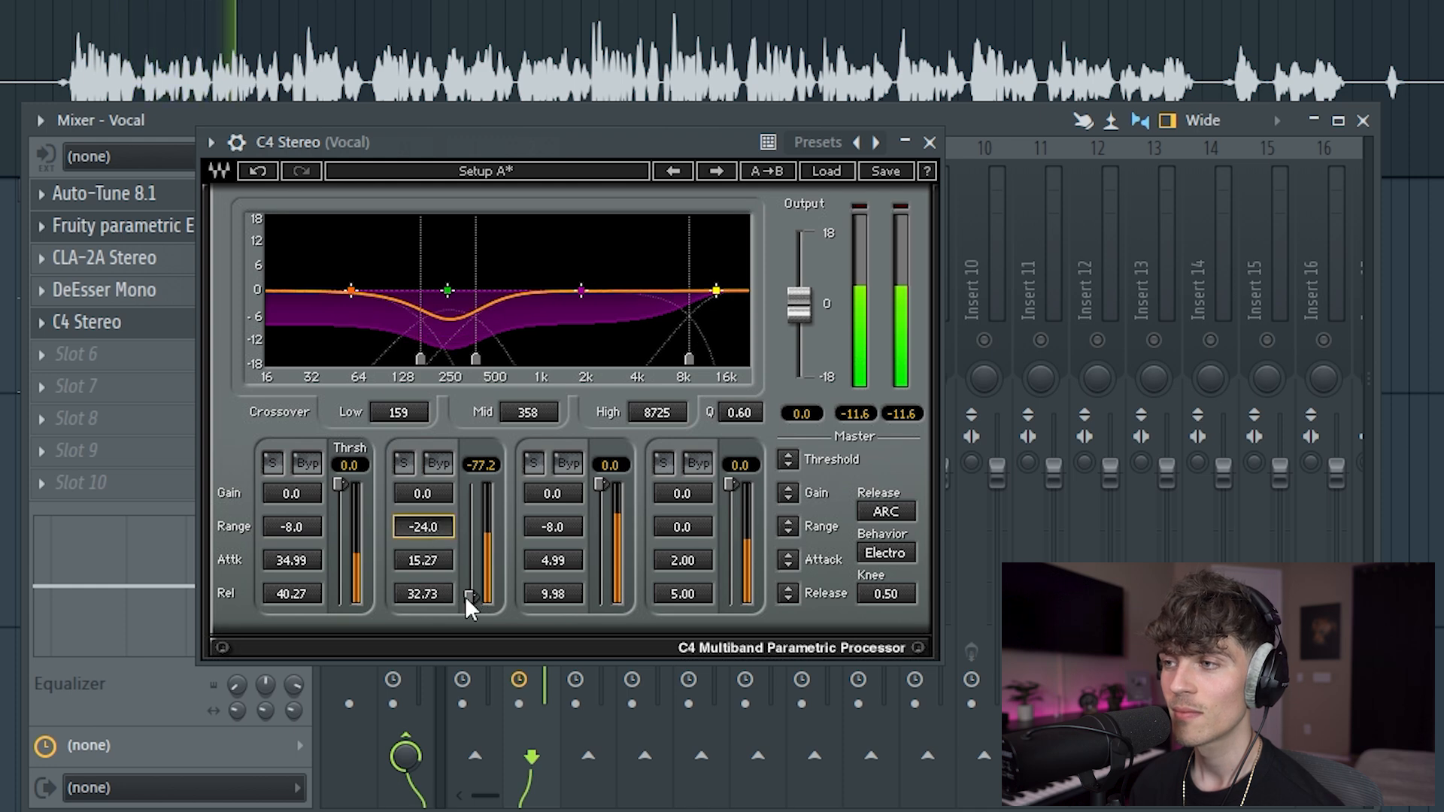
{"action": "left_click", "coordinate": [441, 464]}
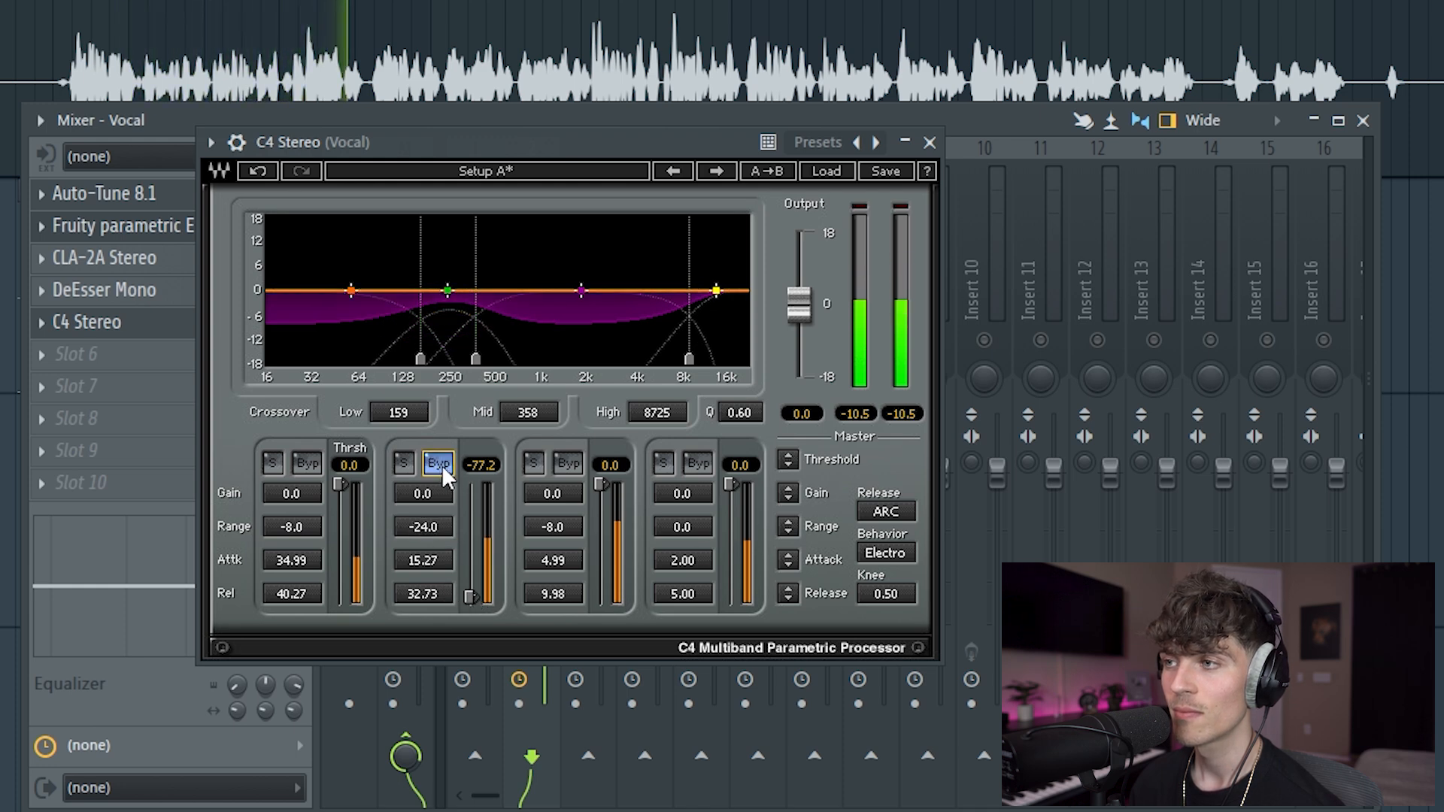
{"action": "left_click", "coordinate": [441, 465]}
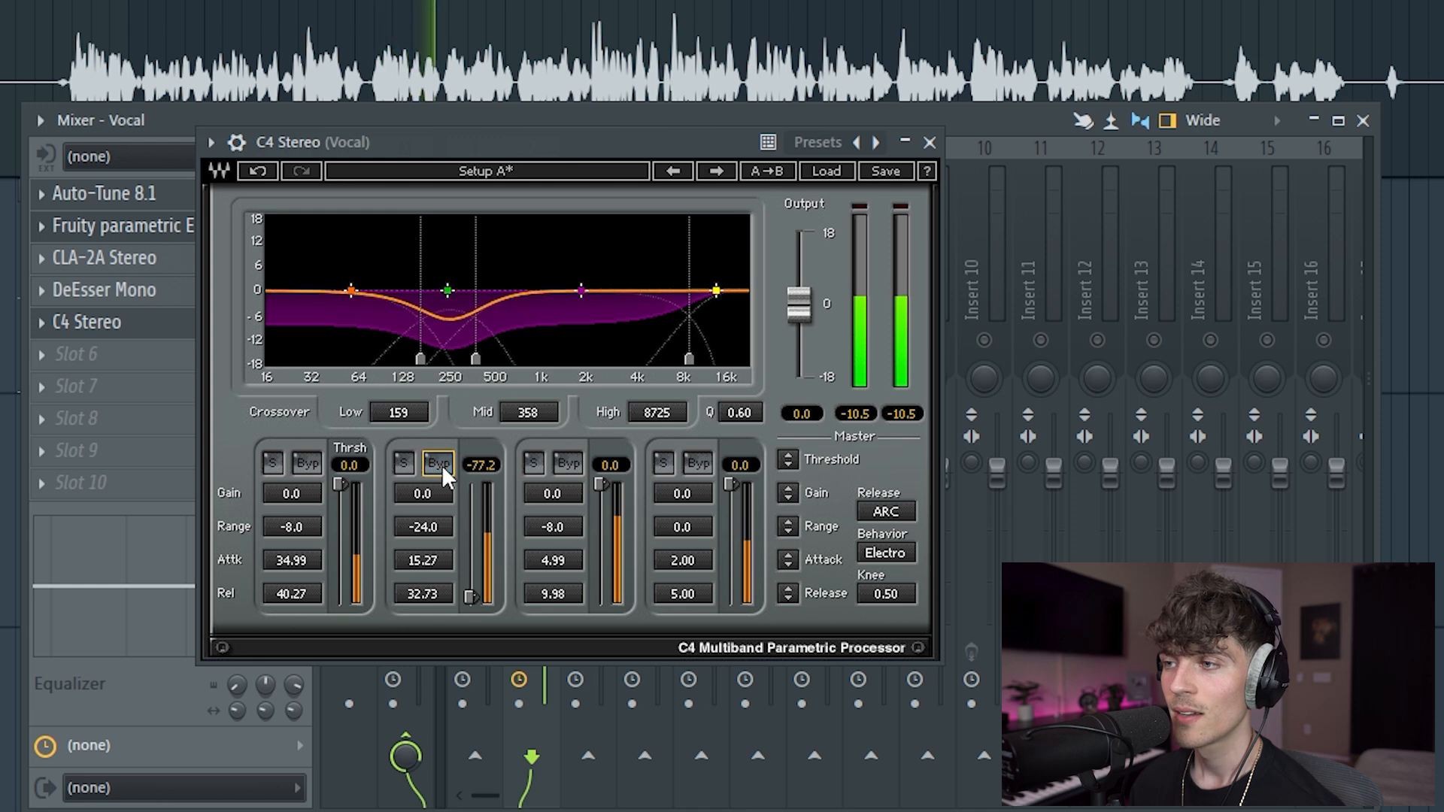
Set the second band's range to -3 and its threshold to -39.7, checking the band soloed and unsoloed during playback.
{"action": "left_click", "coordinate": [432, 530]}
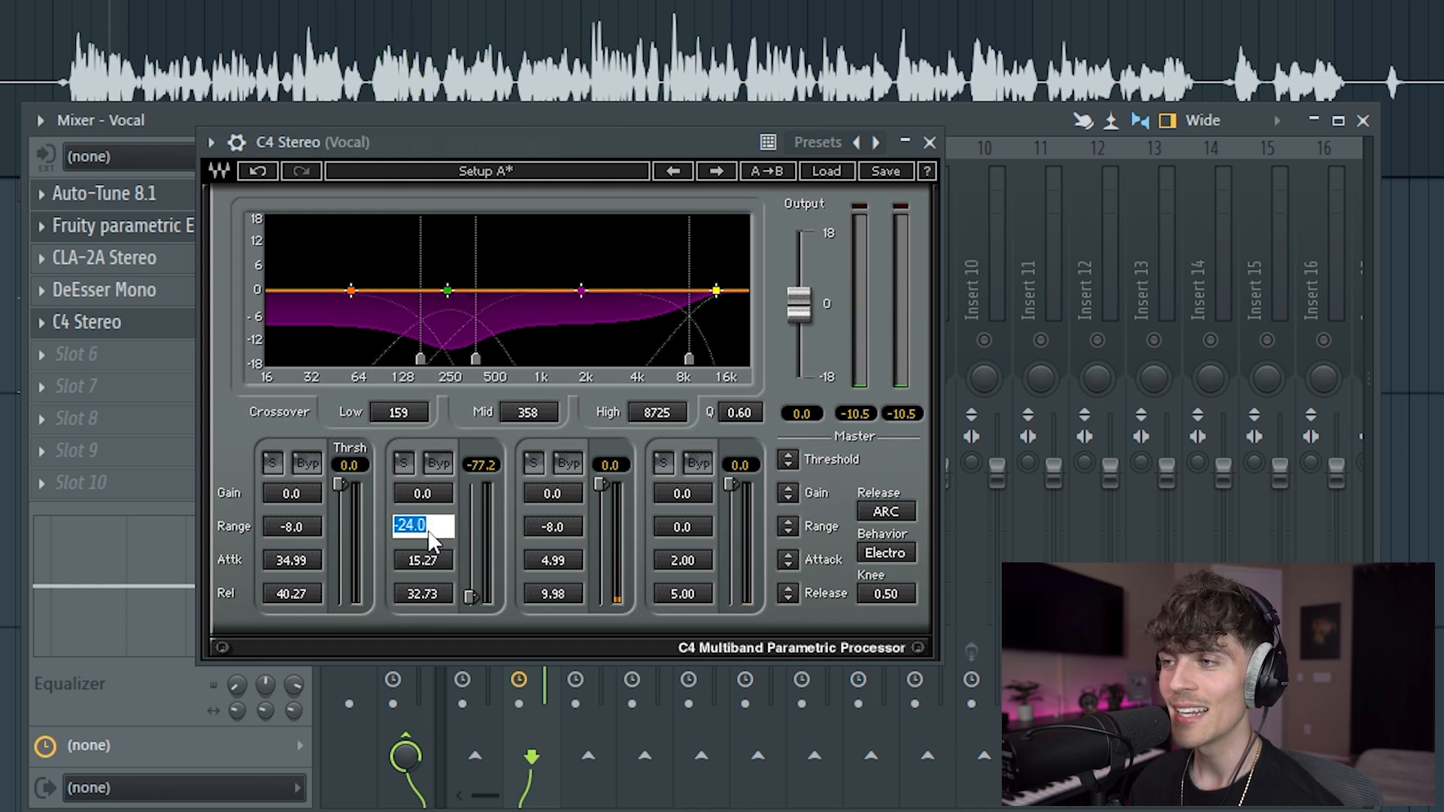
{"action": "type", "text": "-3"}
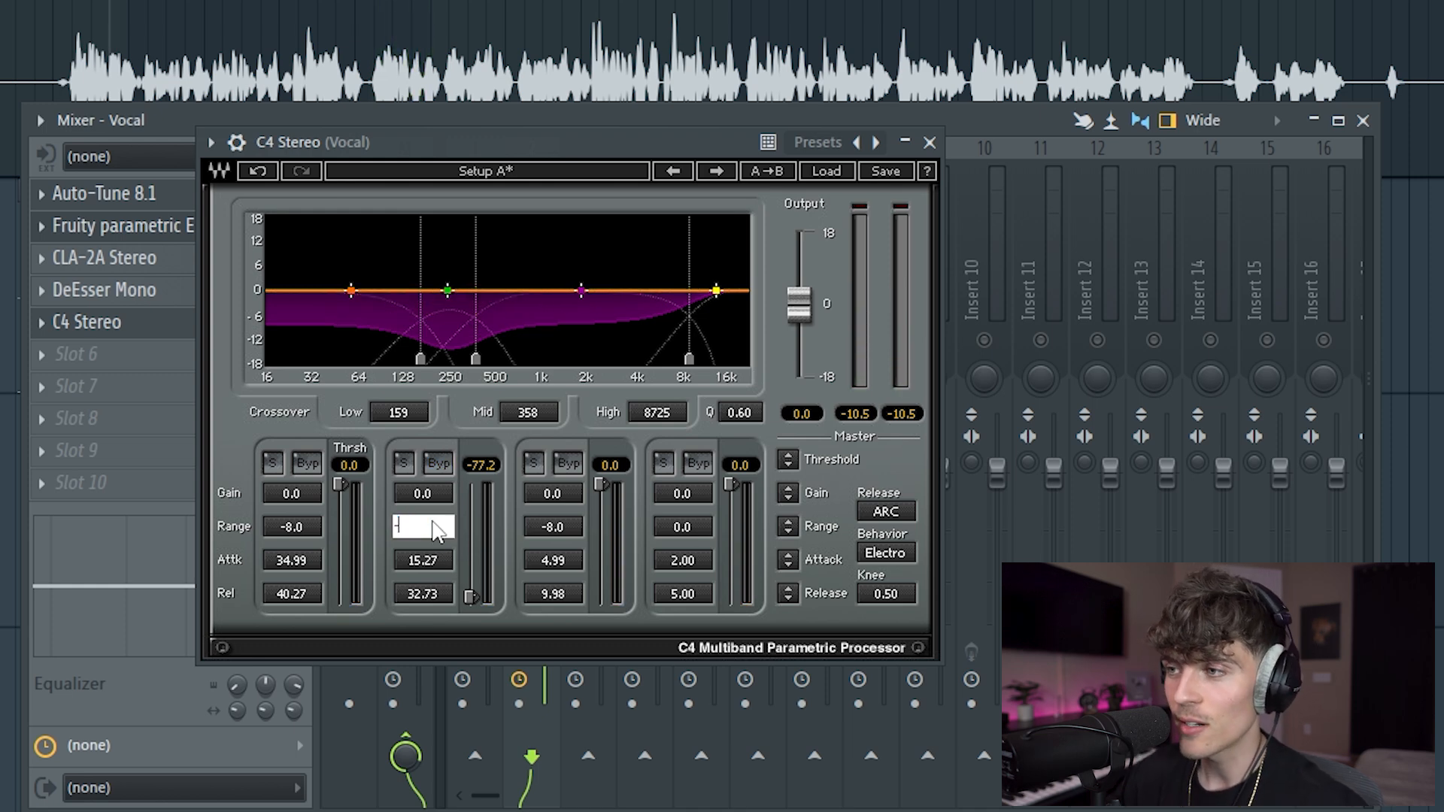
{"action": "key", "text": "Return"}
{"action": "left_click_drag", "start_coordinate": [472, 596], "coordinate": [472, 540]}
{"action": "left_click", "coordinate": [403, 464]}
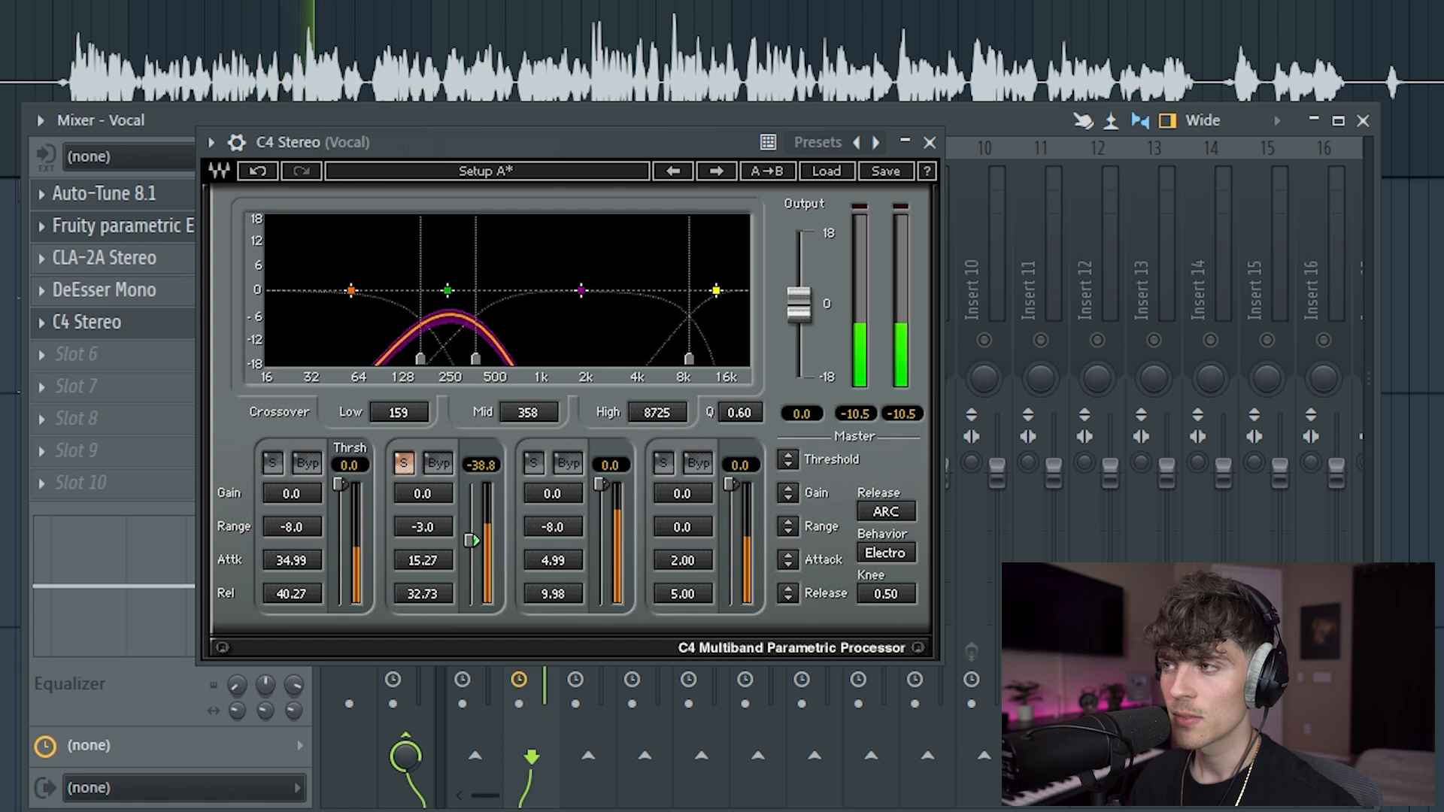
{"action": "left_click", "coordinate": [404, 463]}
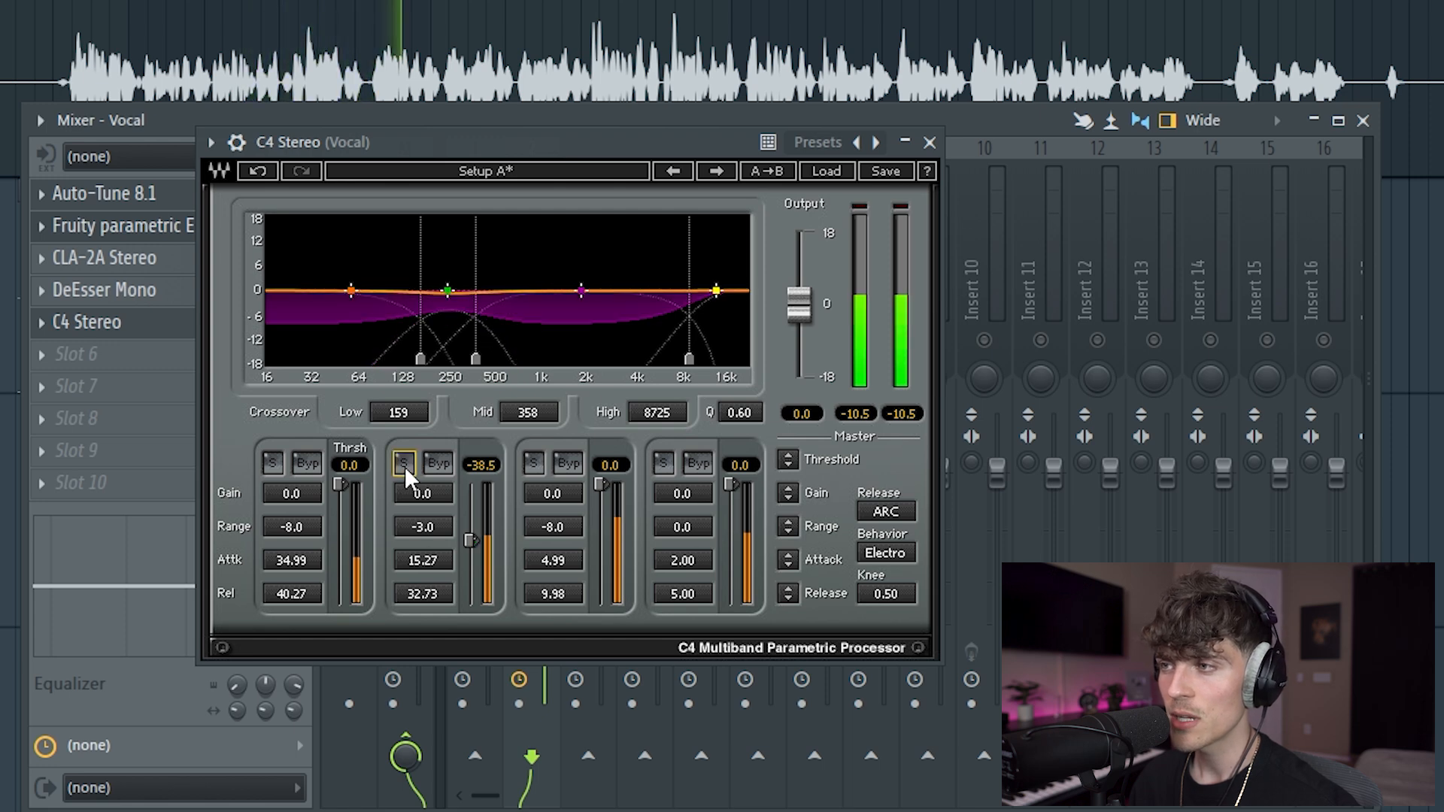
{"action": "left_click_drag", "start_coordinate": [469, 519], "coordinate": [469, 522]}
Compare the second band bypassed and active while playing the vocal, with the mixer hidden.
{"action": "left_click", "coordinate": [433, 462]}
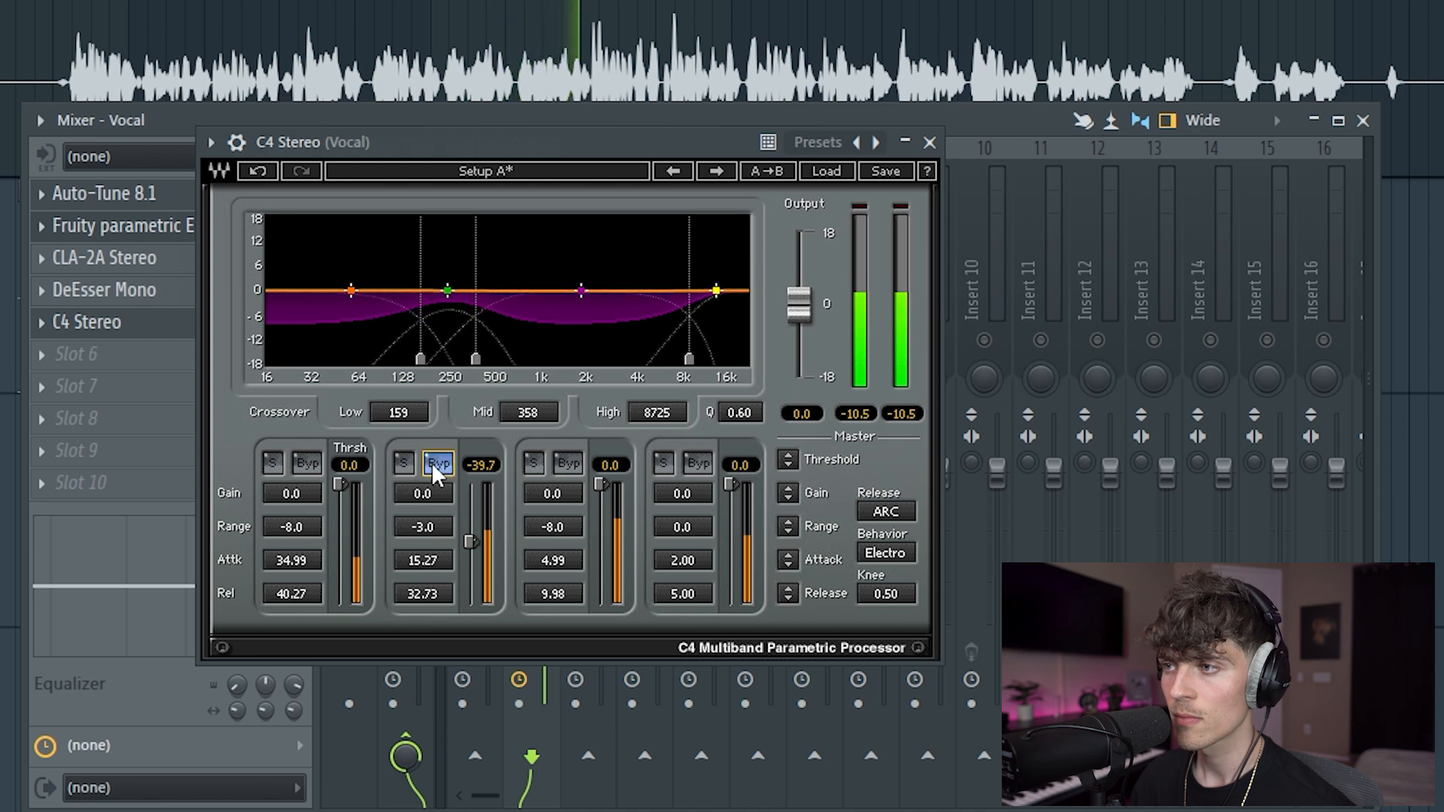
{"action": "key", "text": "space"}
{"action": "key", "text": "F9"}
{"action": "key", "text": "space"}
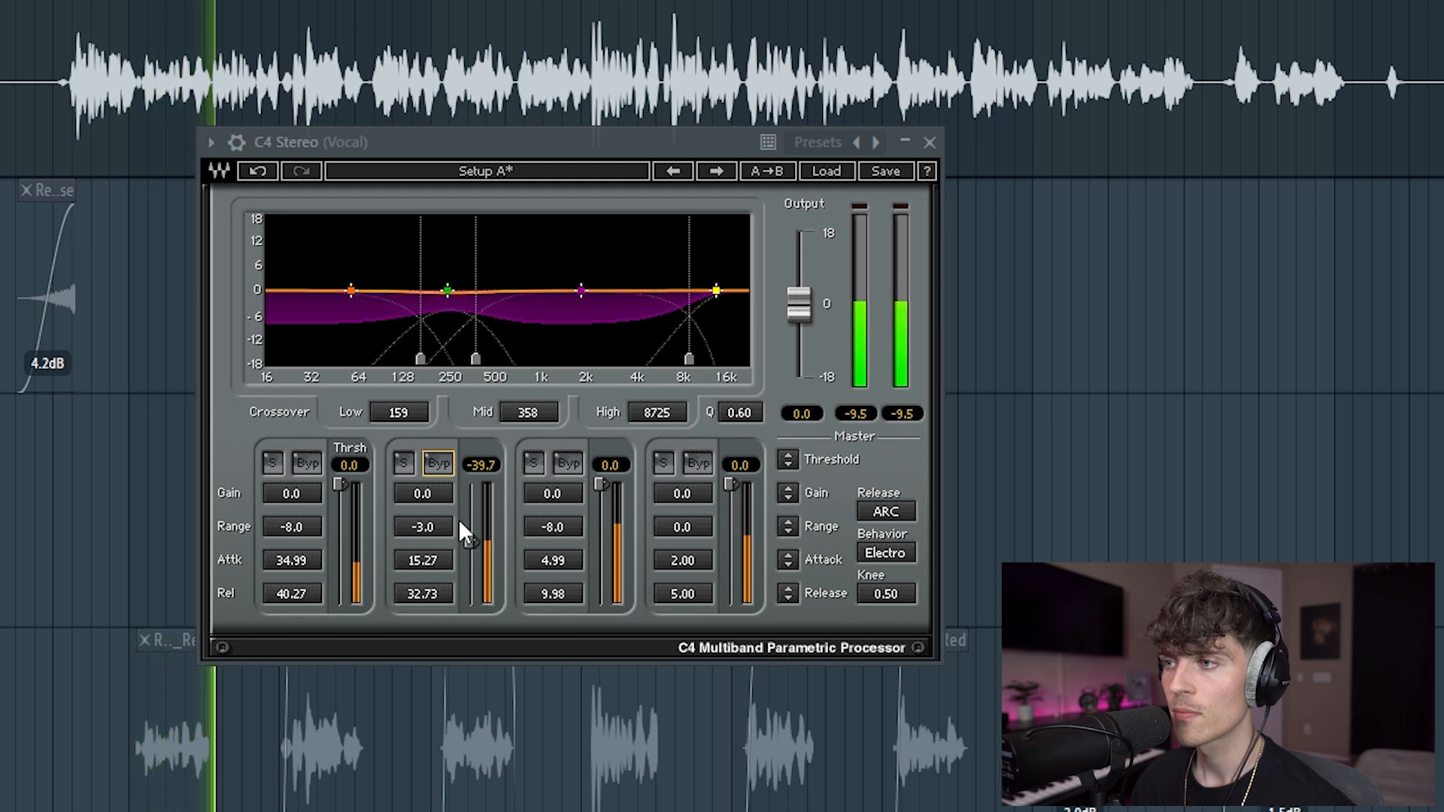
{"action": "left_click", "coordinate": [441, 465]}
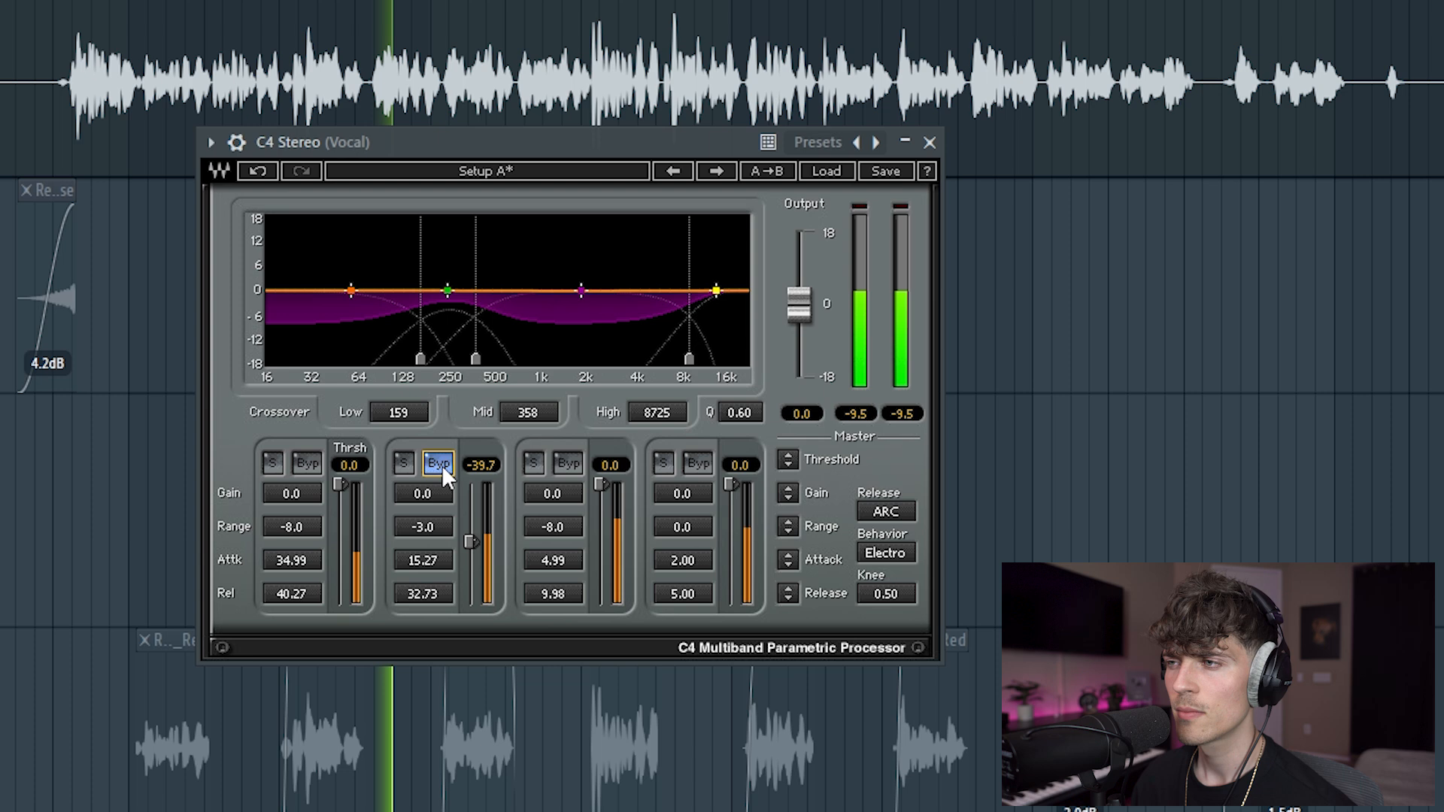
{"action": "left_click", "coordinate": [440, 465]}
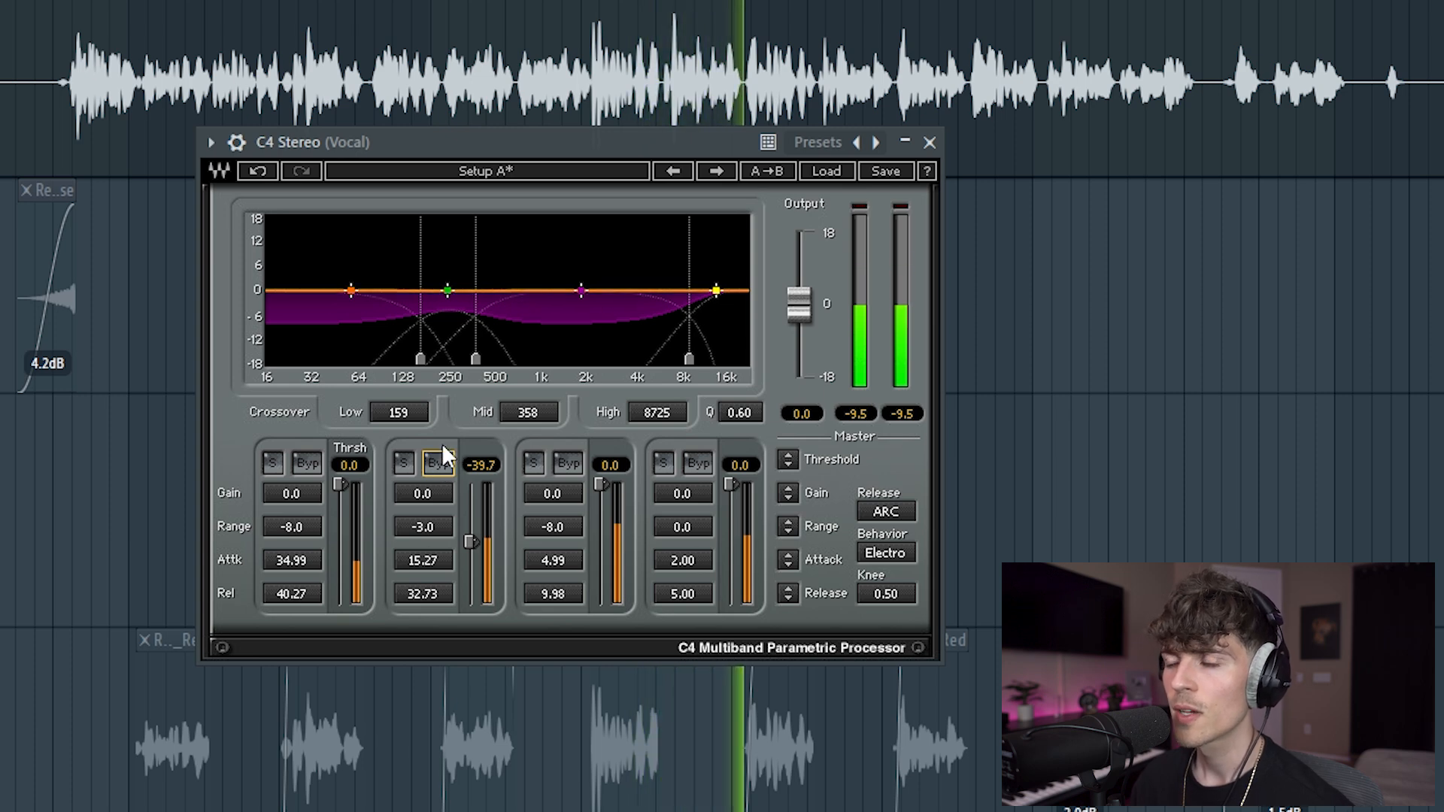
{"action": "key", "text": "space"}
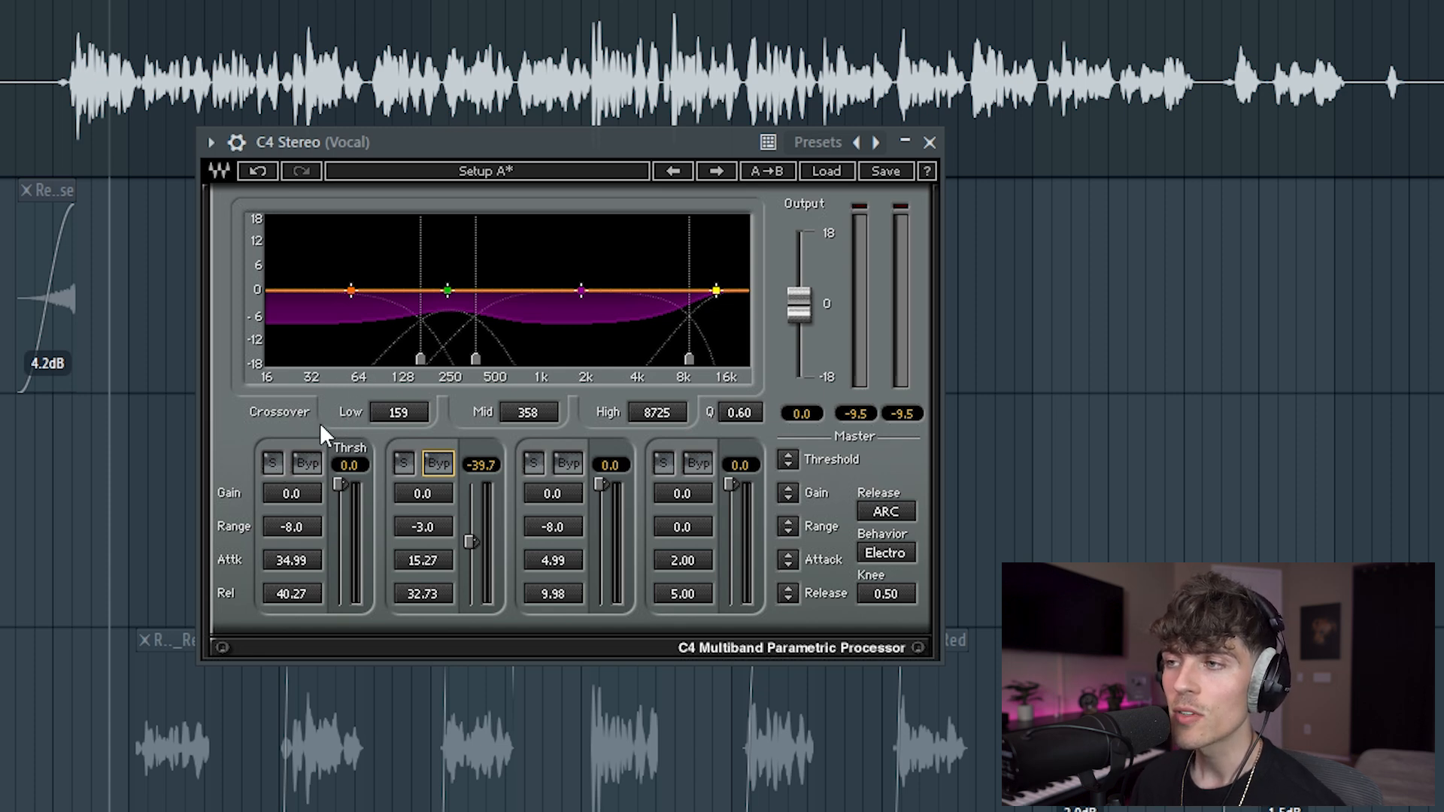
Solo the first band and set its threshold to -43.4, range to -10.3, attack to 9.95 and release to 24.83.
{"action": "left_click", "coordinate": [273, 462]}
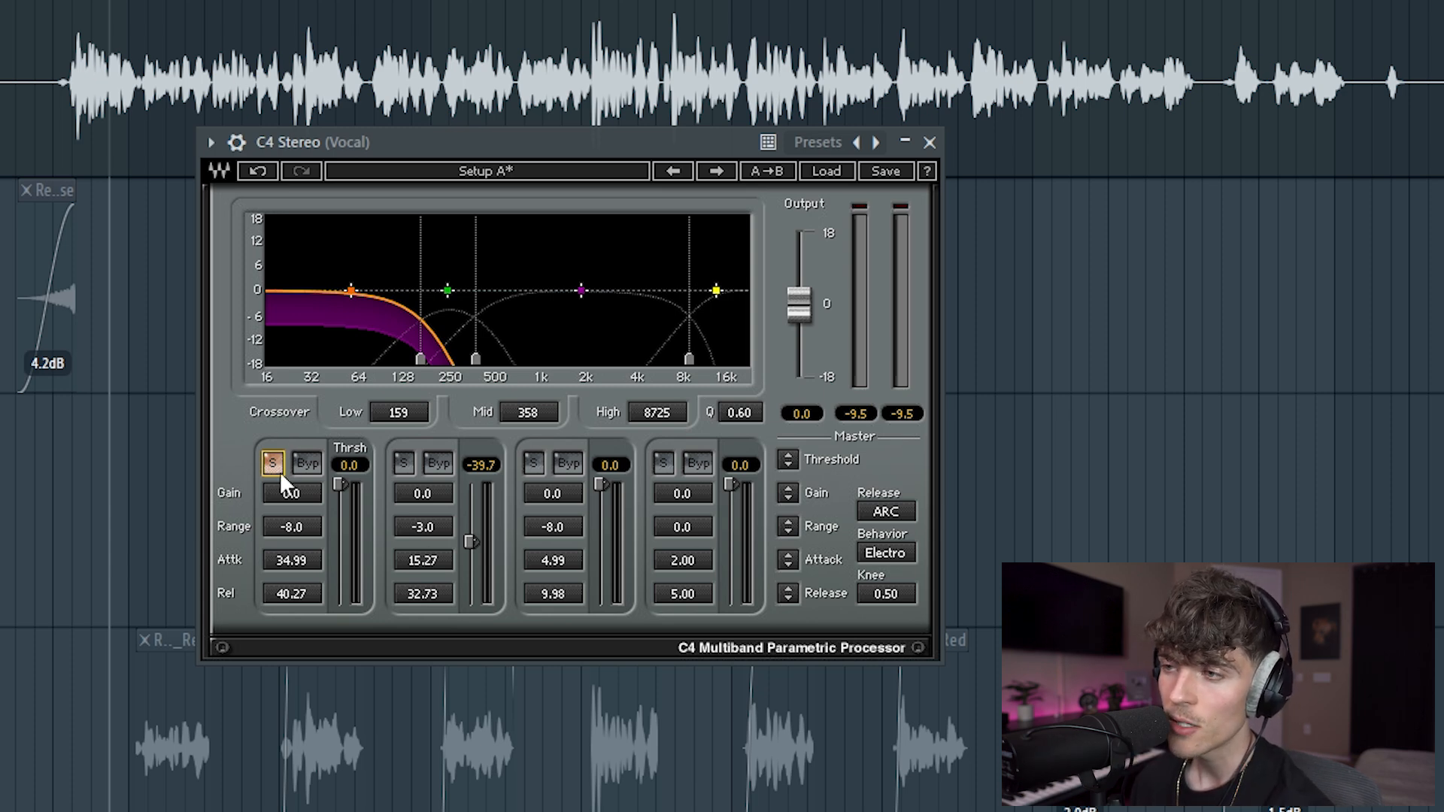
{"action": "key", "text": "space"}
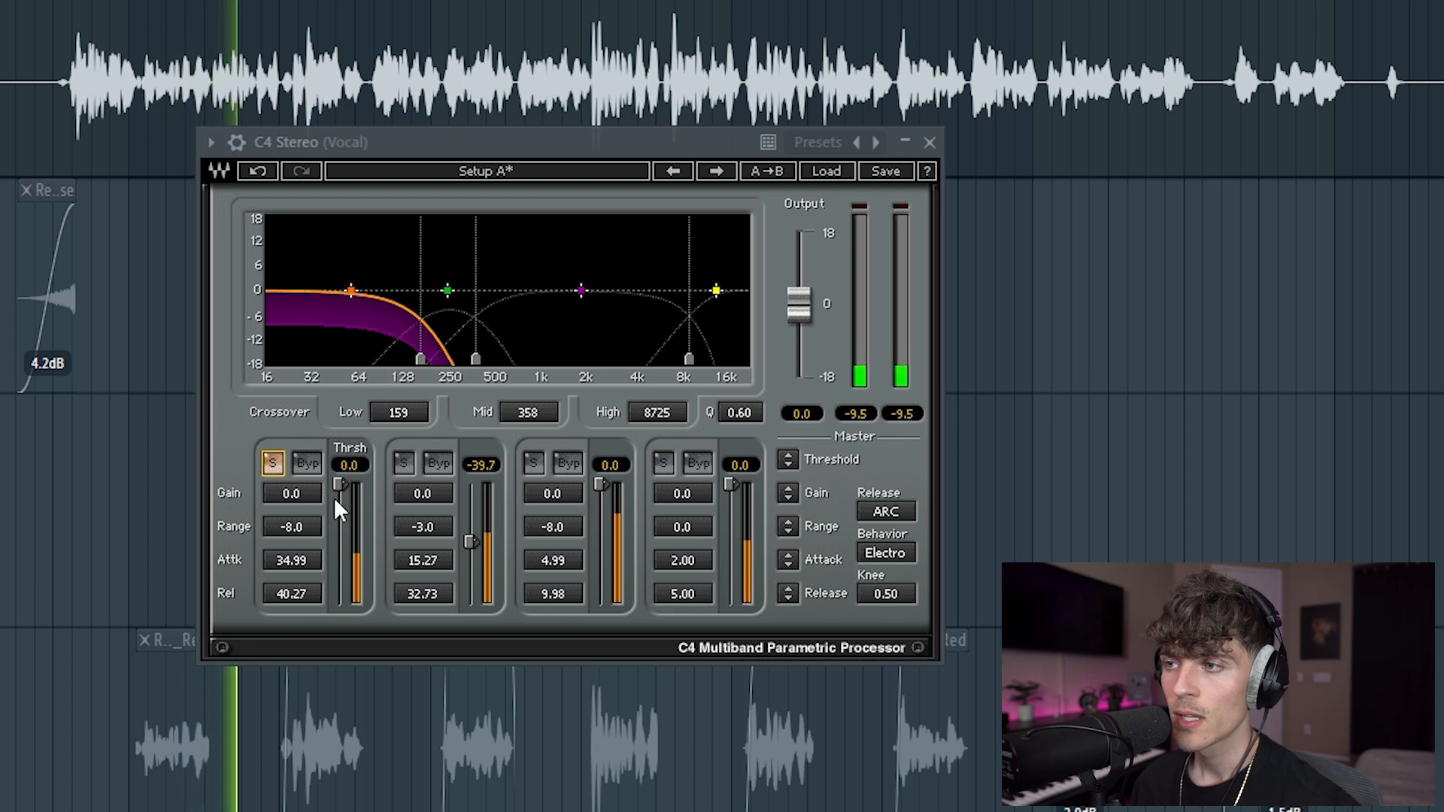
{"action": "key", "text": "space"}
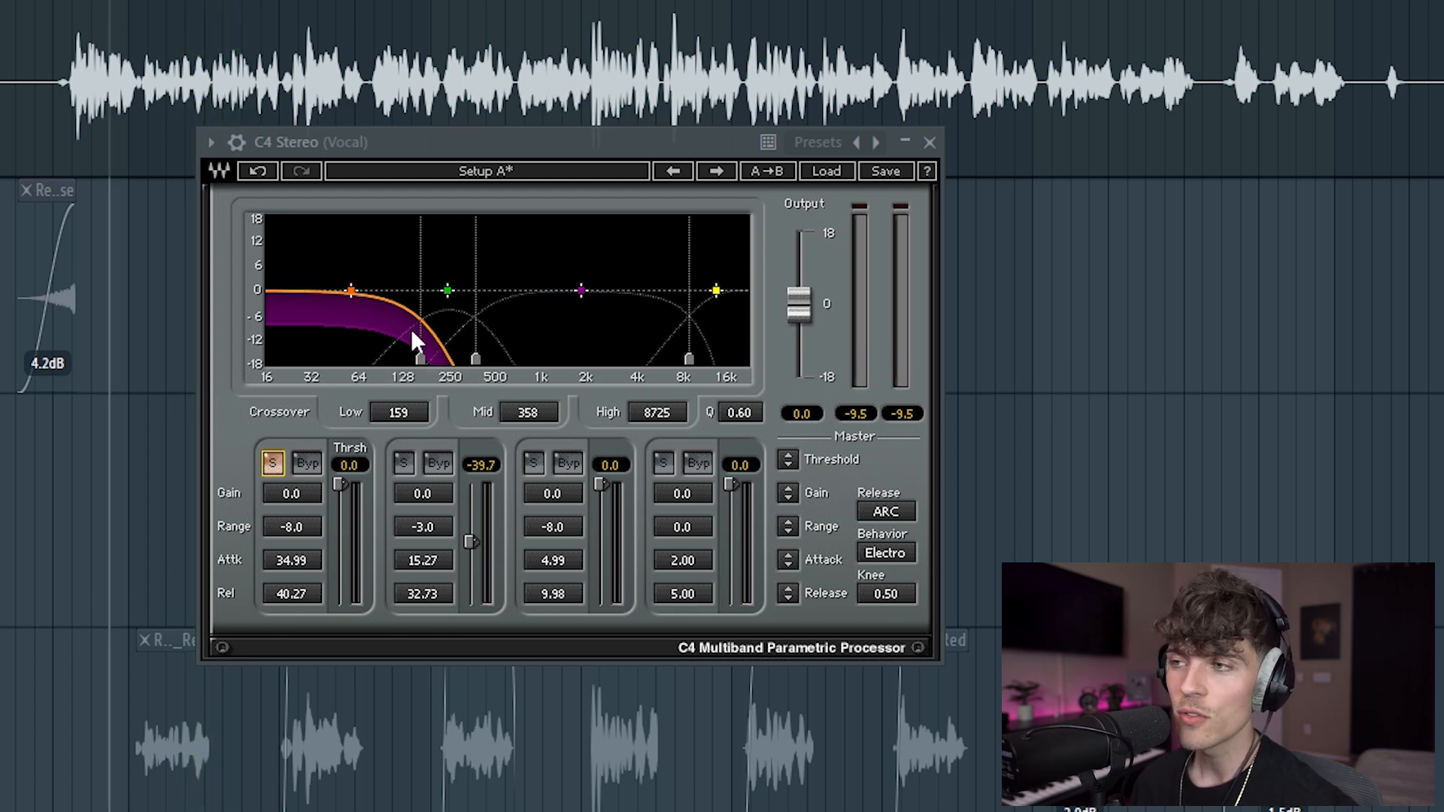
{"action": "left_click_drag", "start_coordinate": [344, 481], "coordinate": [340, 509]}
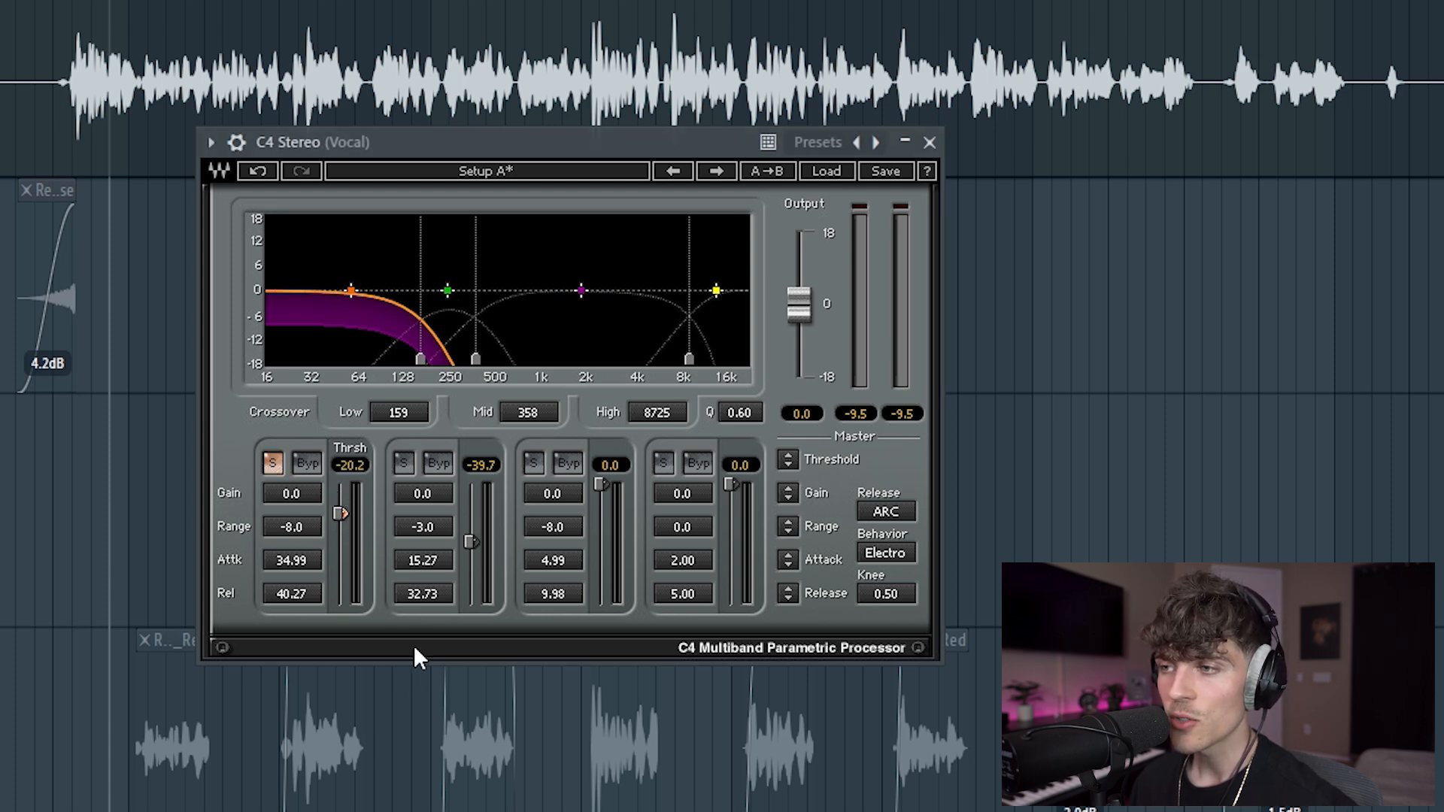
{"action": "left_click_drag", "start_coordinate": [288, 558], "coordinate": [287, 621]}
{"action": "key", "text": "space"}
{"action": "left_click_drag", "start_coordinate": [340, 513], "coordinate": [341, 547]}
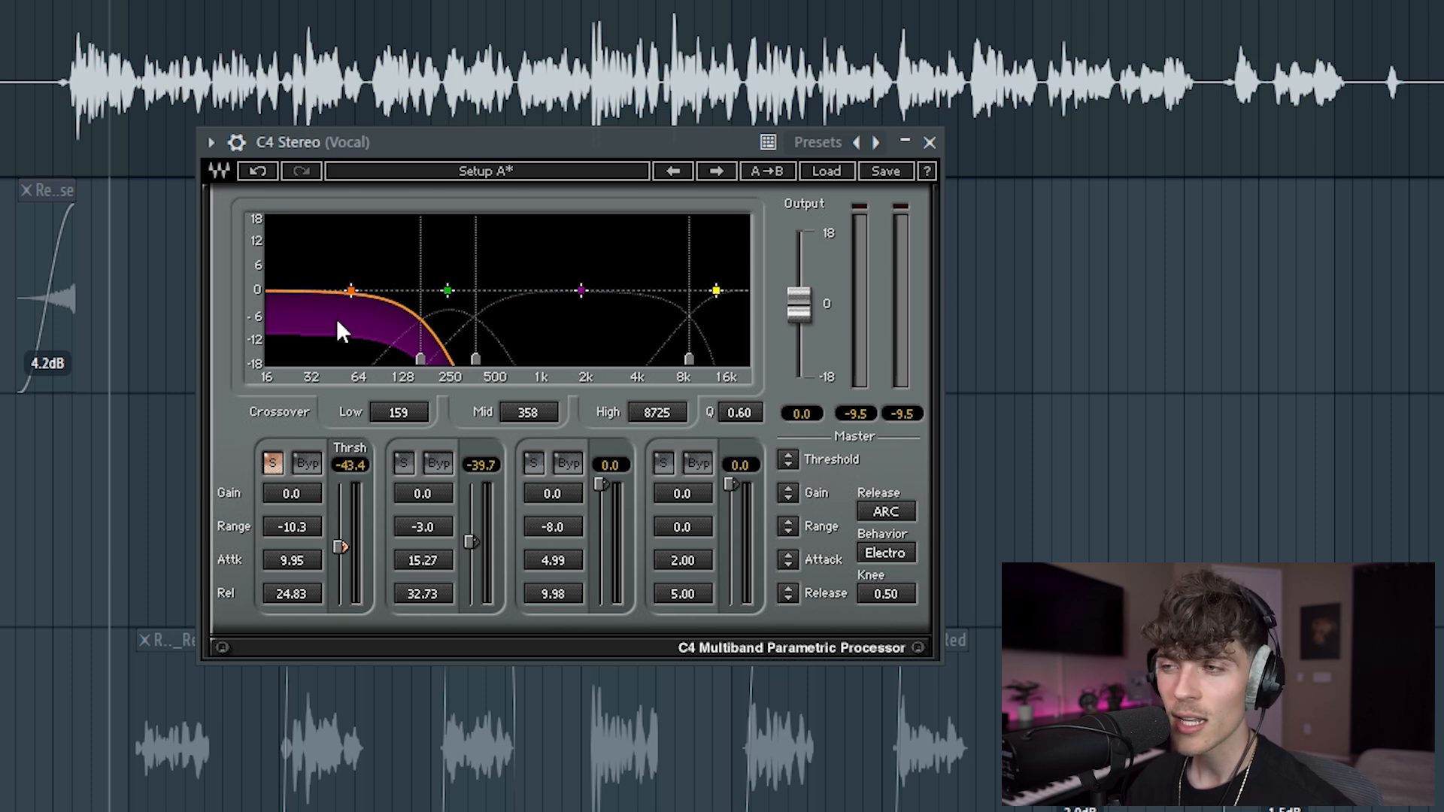
Take the first band out of solo and lower its threshold further during playback.
{"action": "left_click", "coordinate": [273, 462]}
{"action": "key", "text": "space"}
{"action": "left_click_drag", "start_coordinate": [337, 524], "coordinate": [337, 599]}
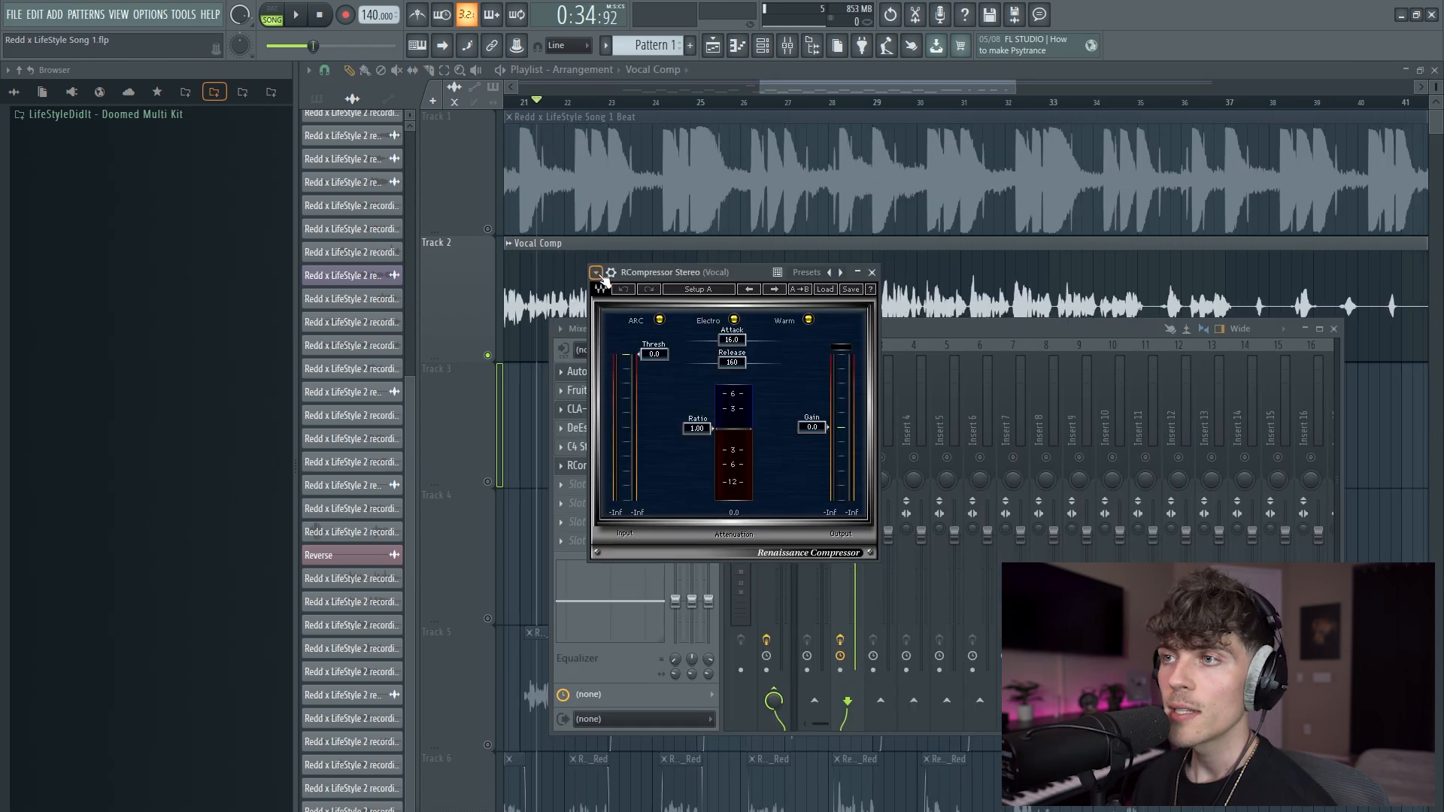
Switch the vocal's RCompressor Stereo from Electro to Opto mode.
{"action": "left_click", "coordinate": [594, 272]}
{"action": "left_click", "coordinate": [676, 586]}
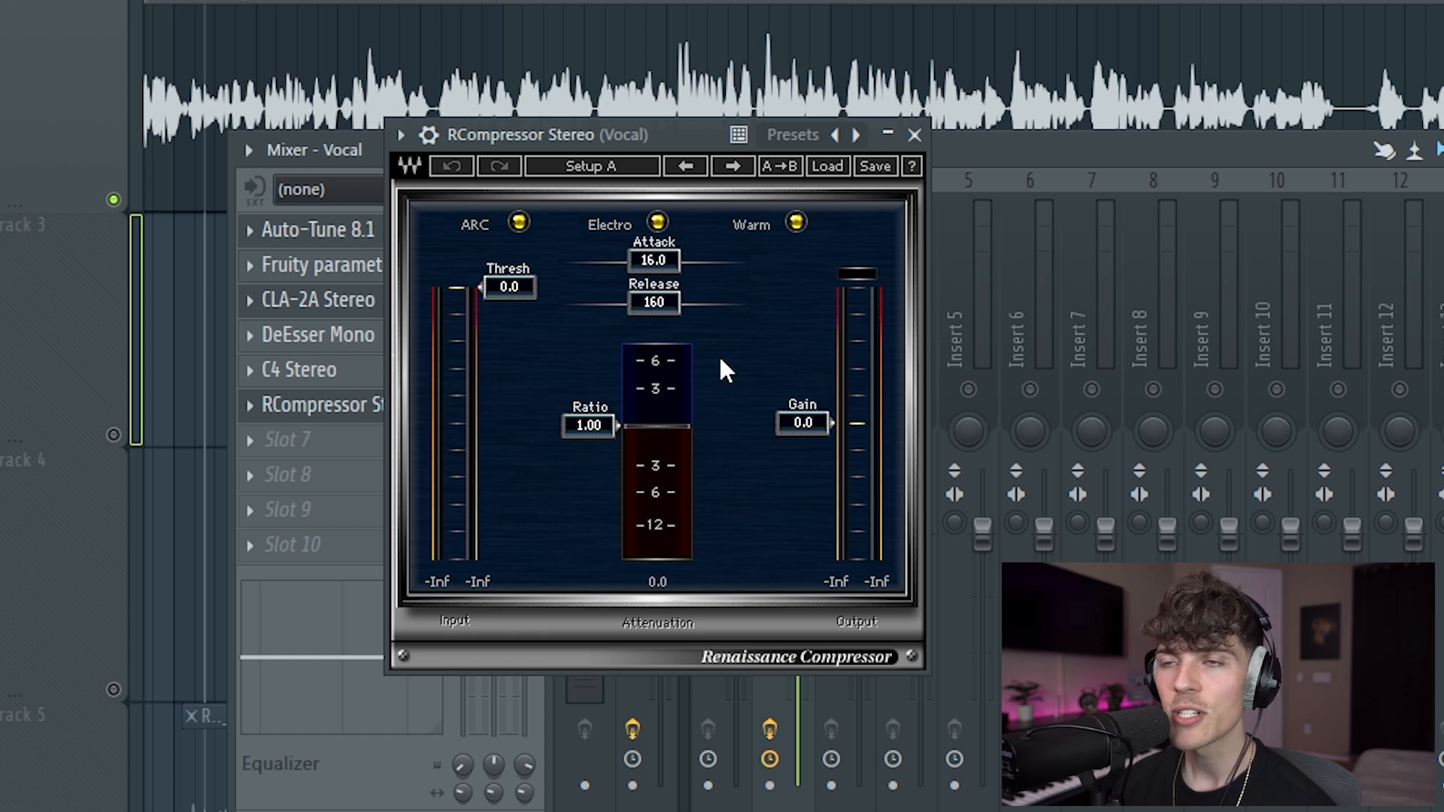
{"action": "left_click", "coordinate": [657, 221]}
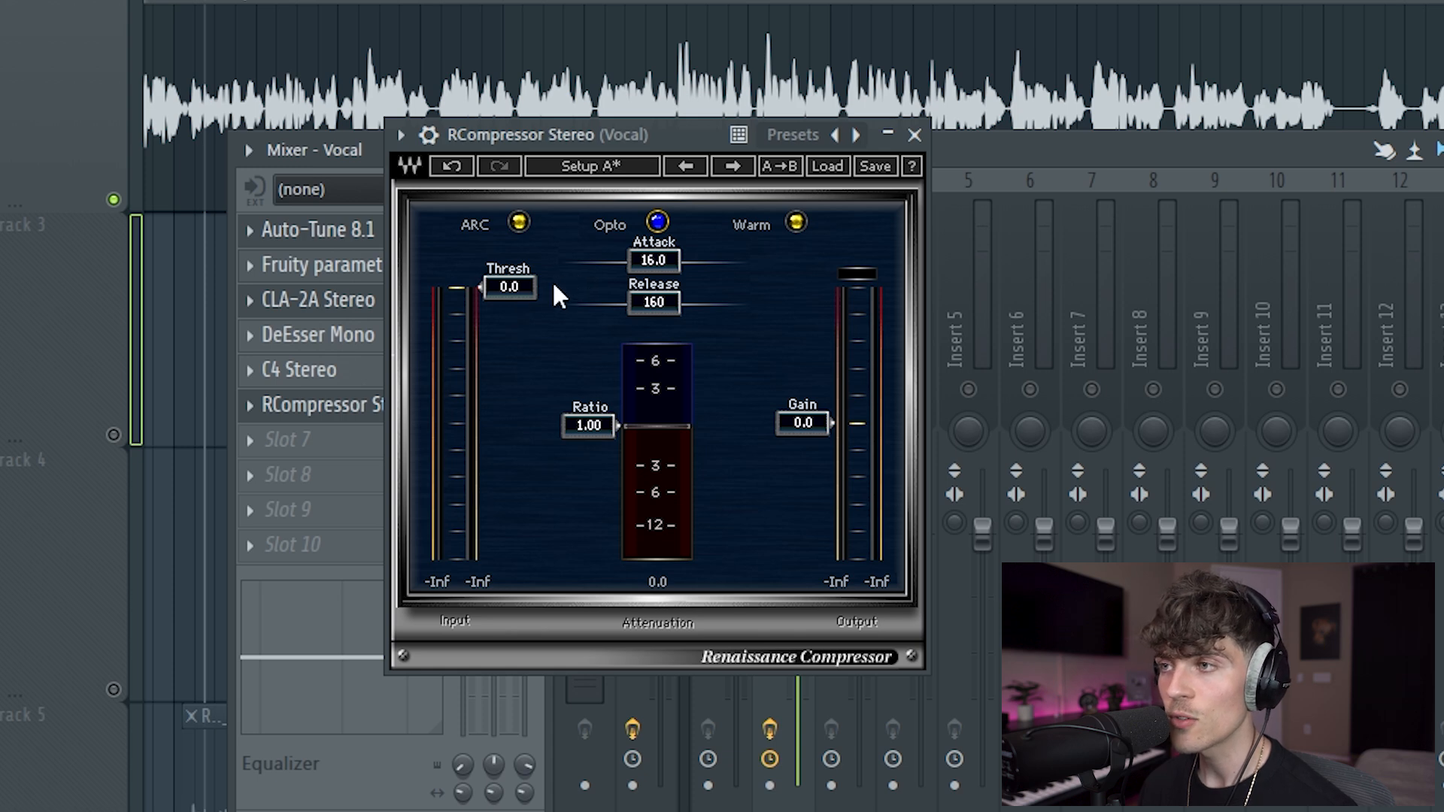
Set the compressor's threshold to -12.8 and its ratio to 2.43 while playing the vocal.
{"action": "key", "text": "space"}
{"action": "left_click_drag", "start_coordinate": [521, 291], "coordinate": [521, 348]}
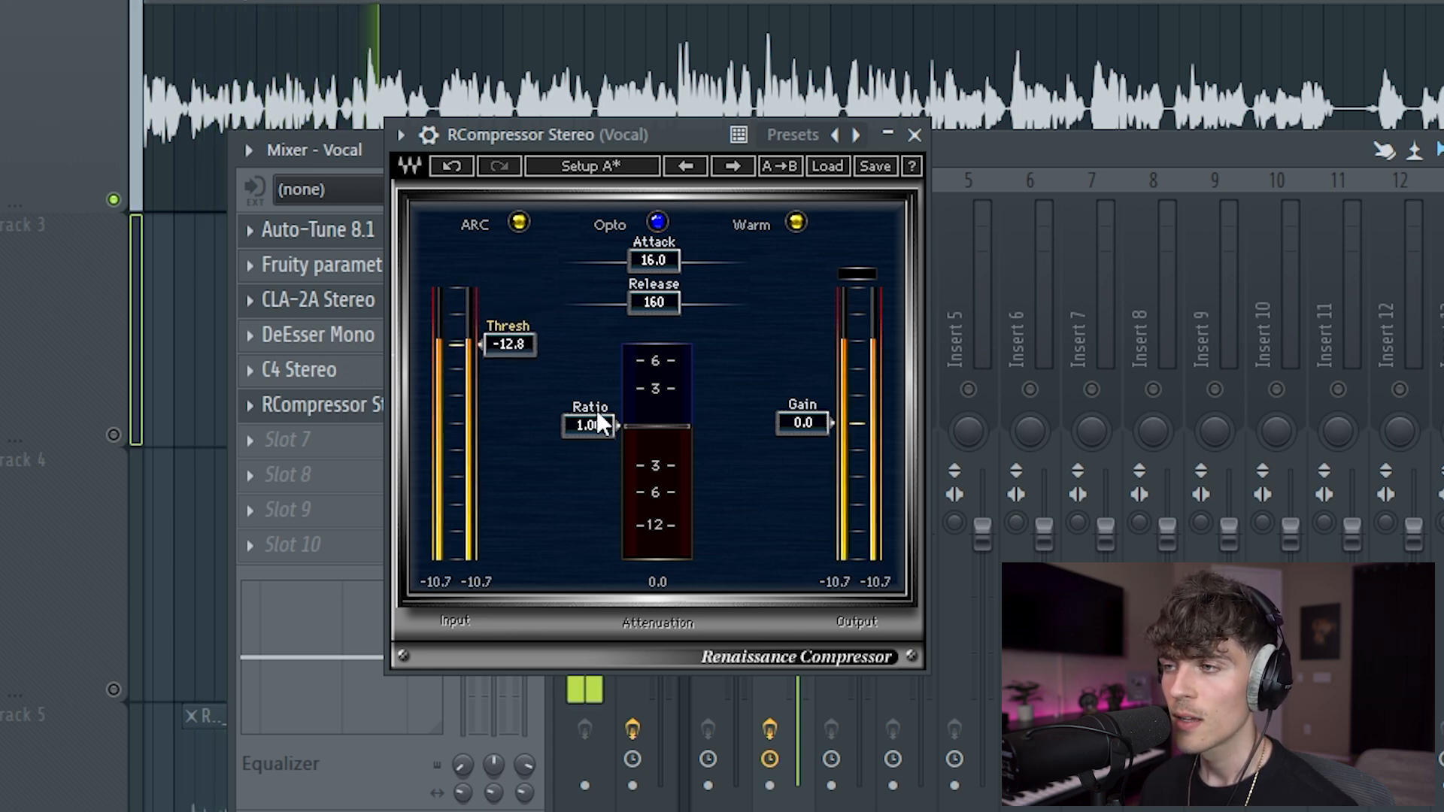
{"action": "left_click", "coordinate": [603, 431]}
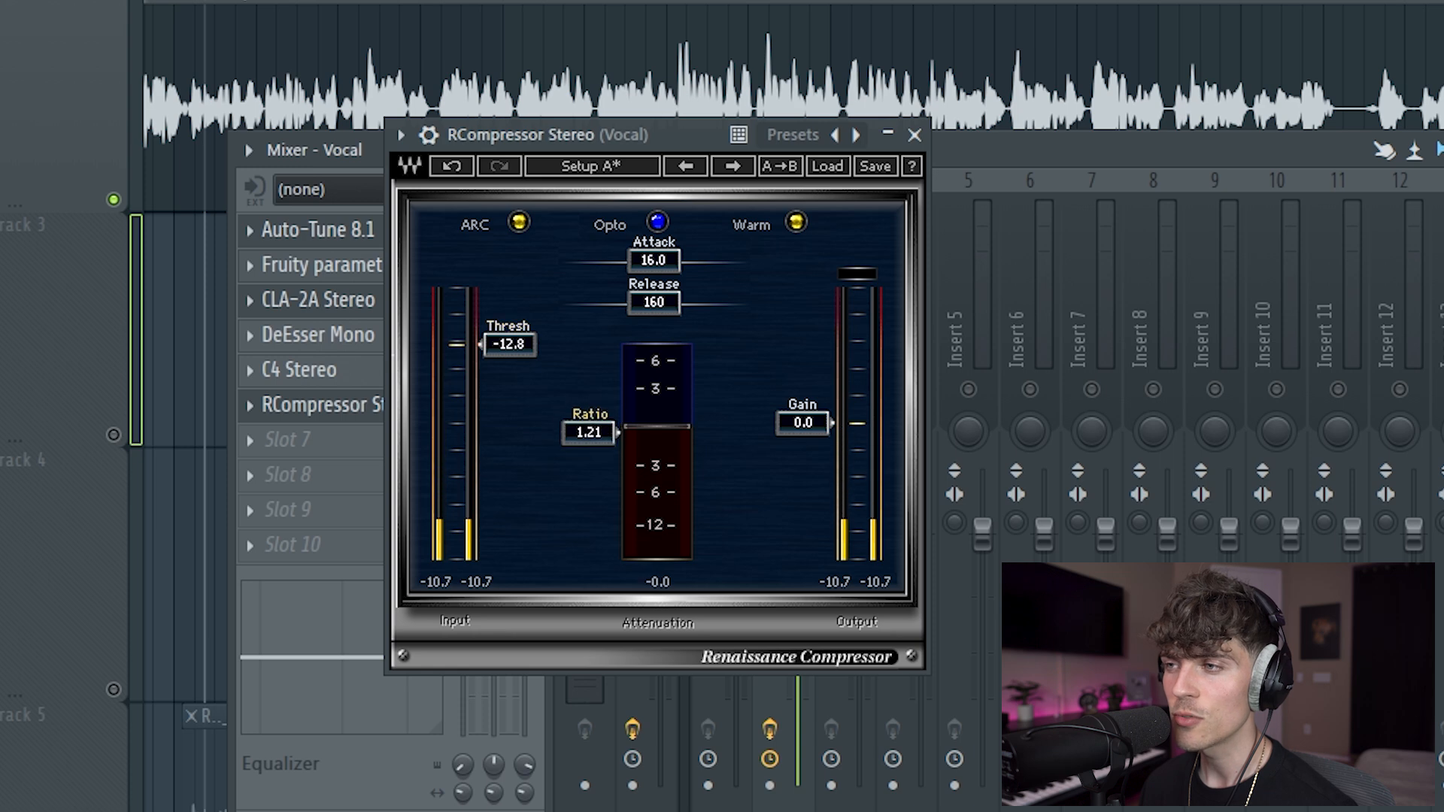
{"action": "left_click_drag", "start_coordinate": [589, 439], "coordinate": [648, 564]}
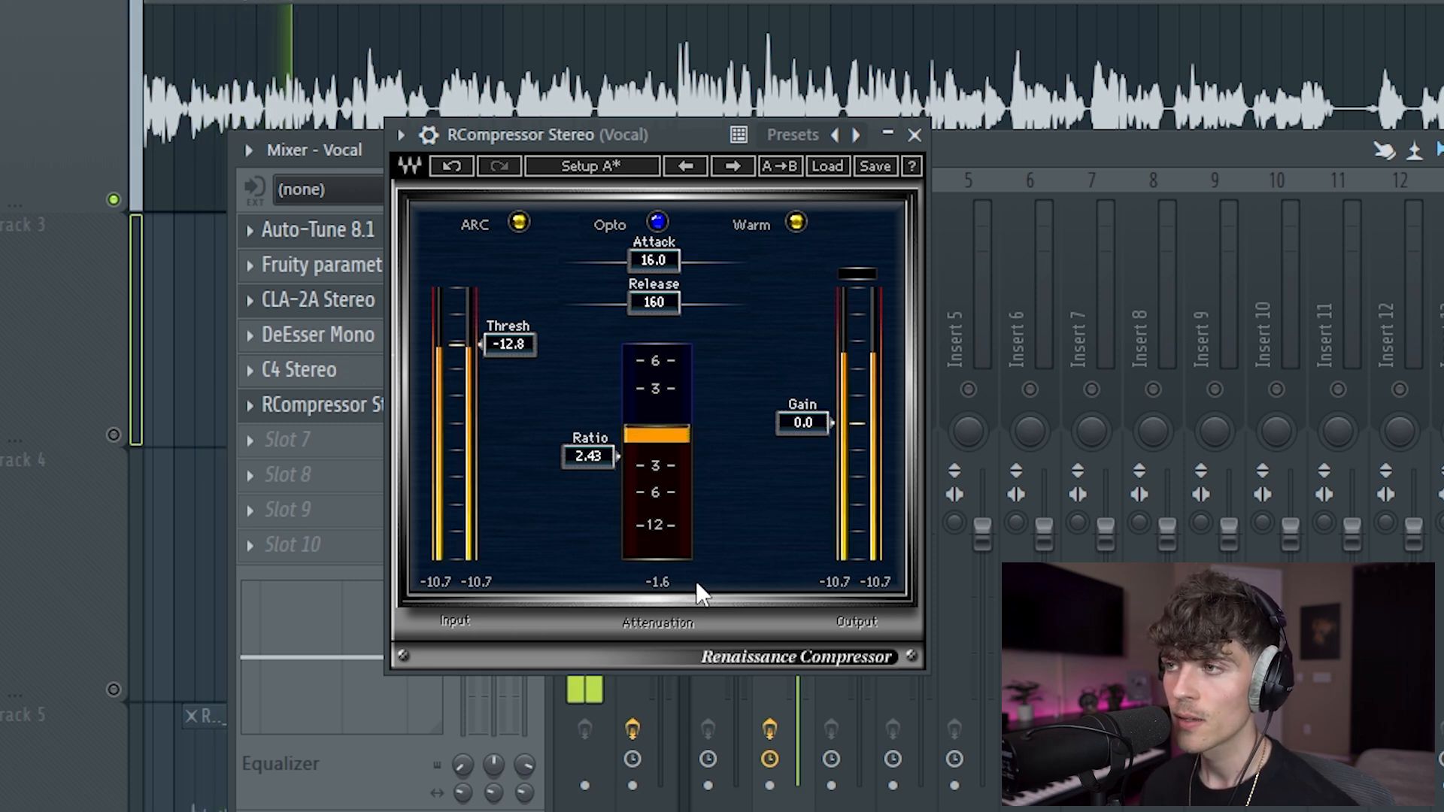
{"action": "key", "text": "space"}
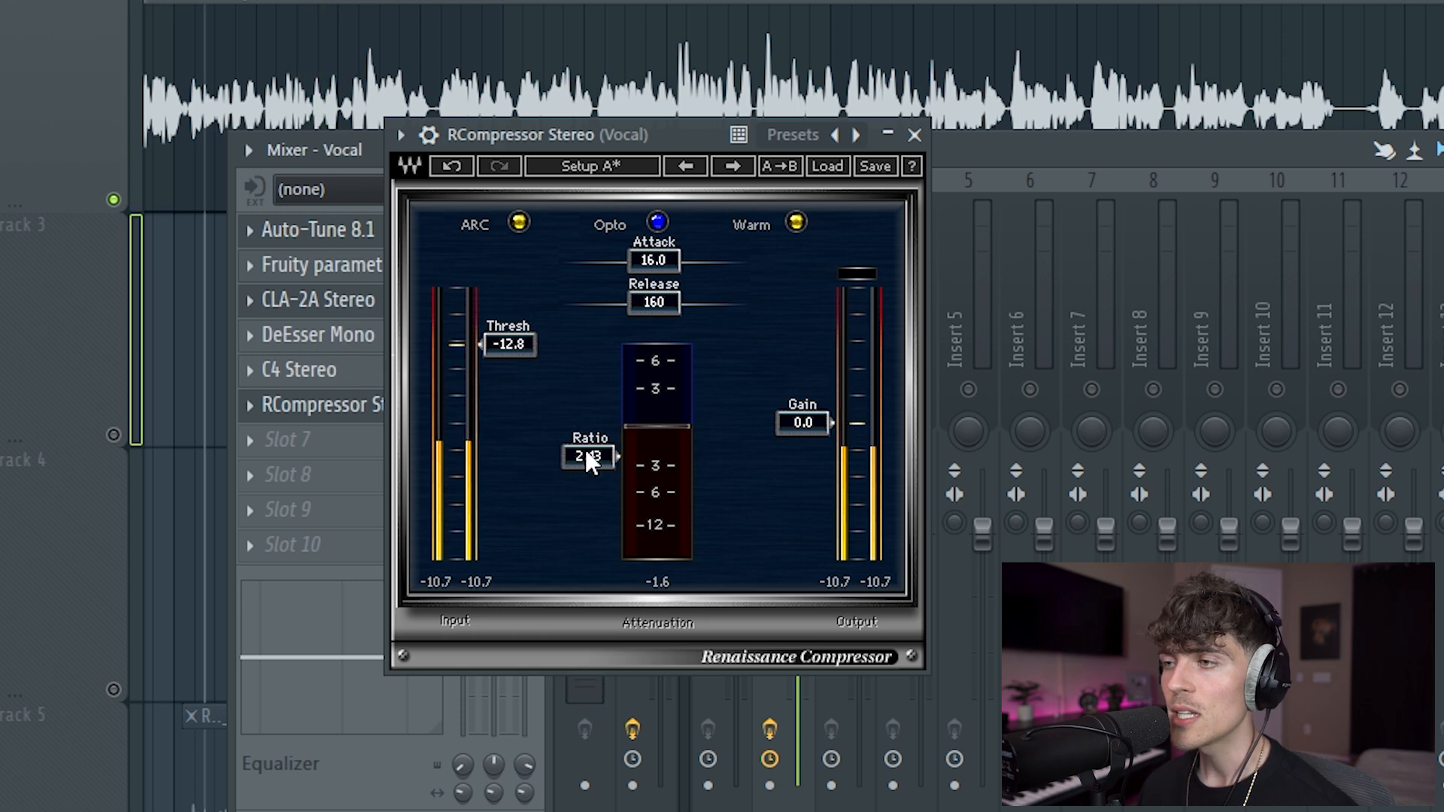
Try a threshold of -29.9, attack of 0.50 and release of 52.4 on the compressor during playback.
{"action": "left_click_drag", "start_coordinate": [531, 354], "coordinate": [531, 376]}
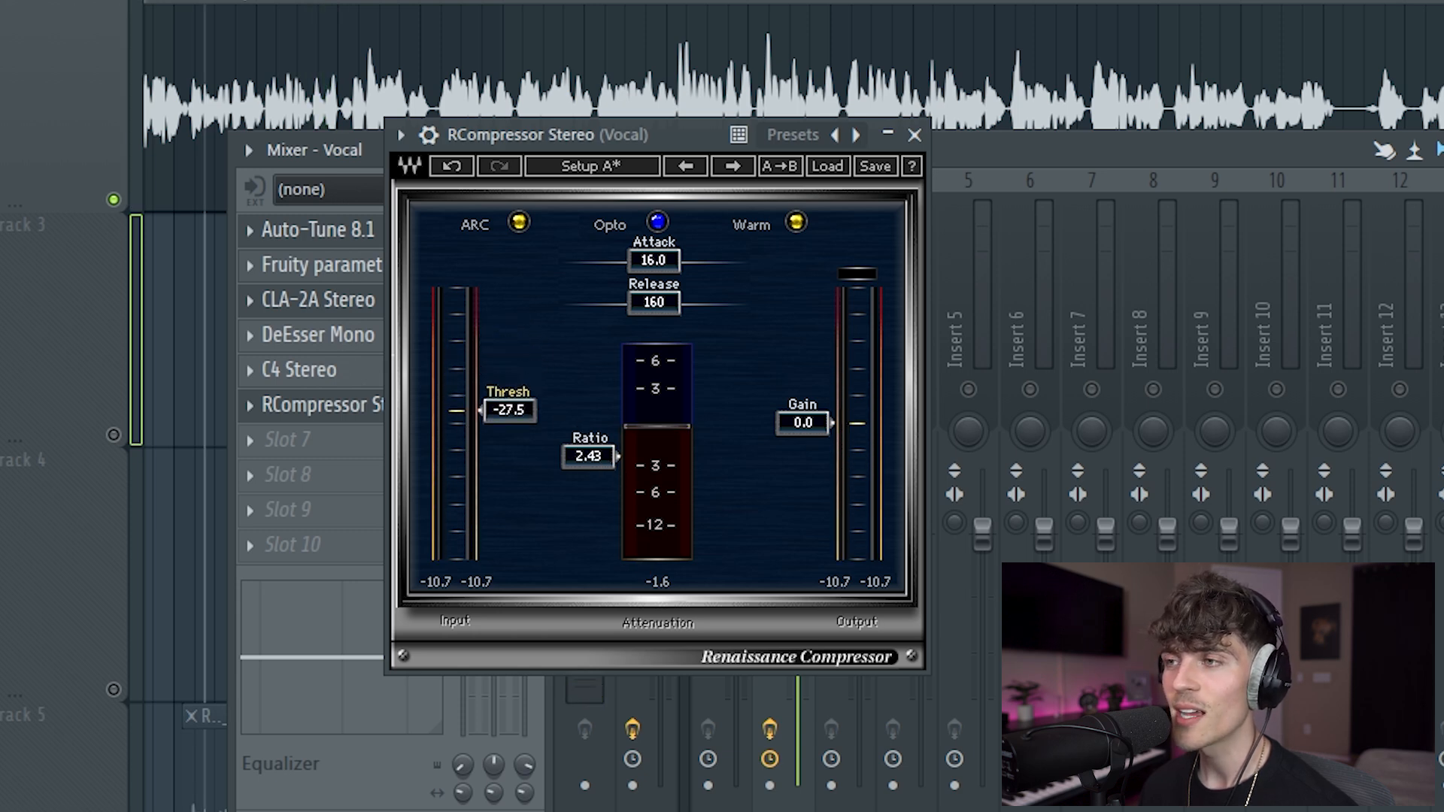
{"action": "left_click_drag", "start_coordinate": [661, 259], "coordinate": [613, 258]}
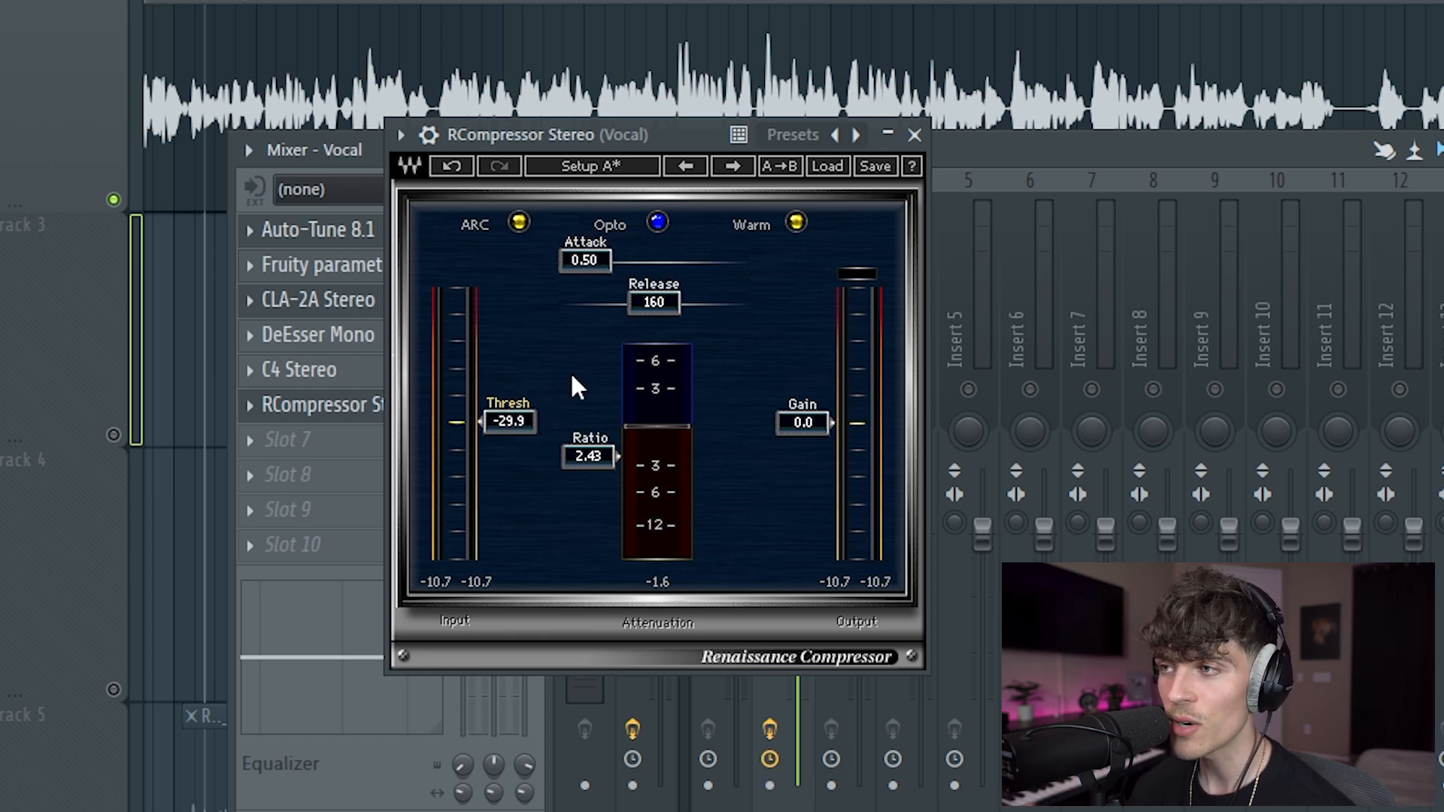
{"action": "key", "text": "space"}
{"action": "left_click_drag", "start_coordinate": [654, 302], "coordinate": [631, 301]}
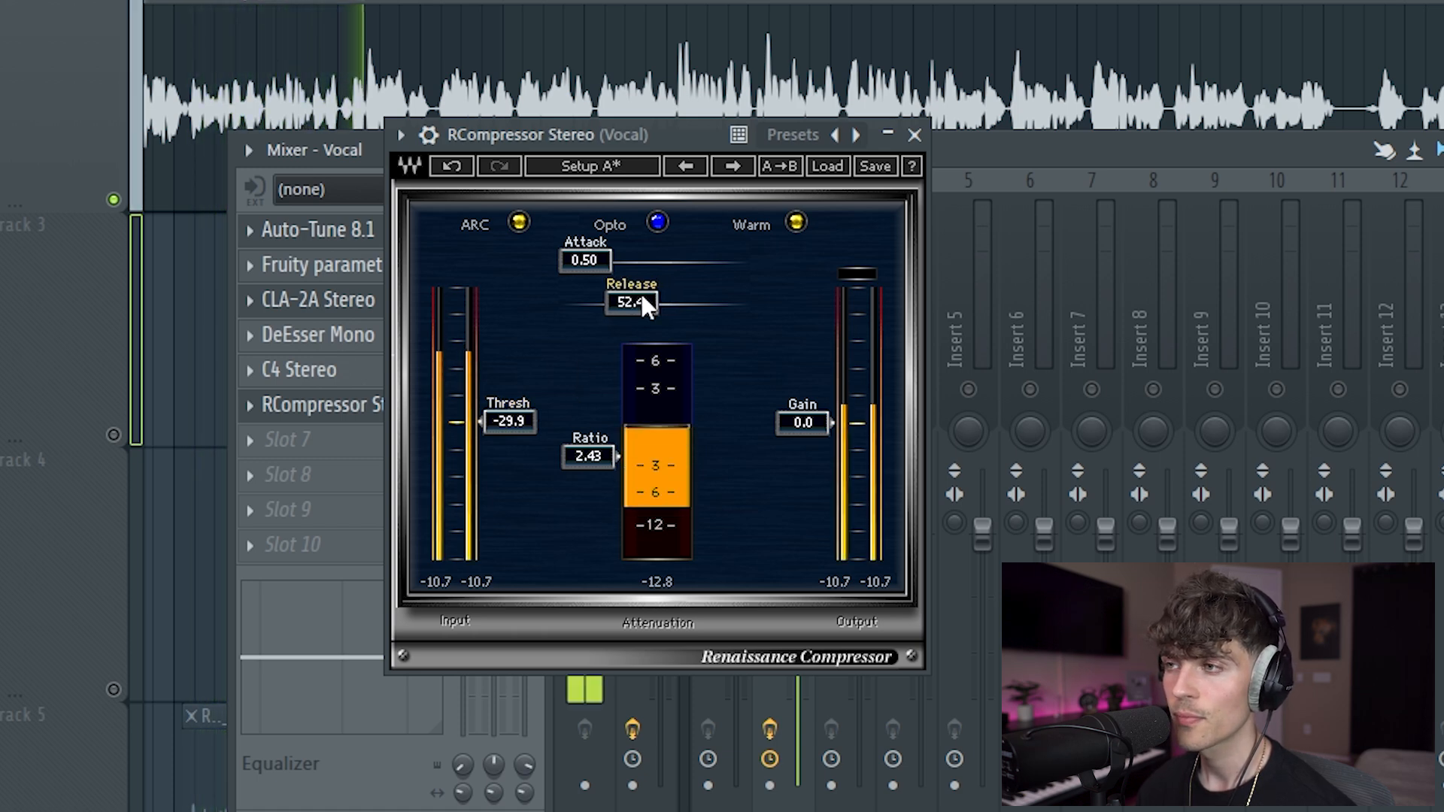
{"action": "key", "text": "space"}
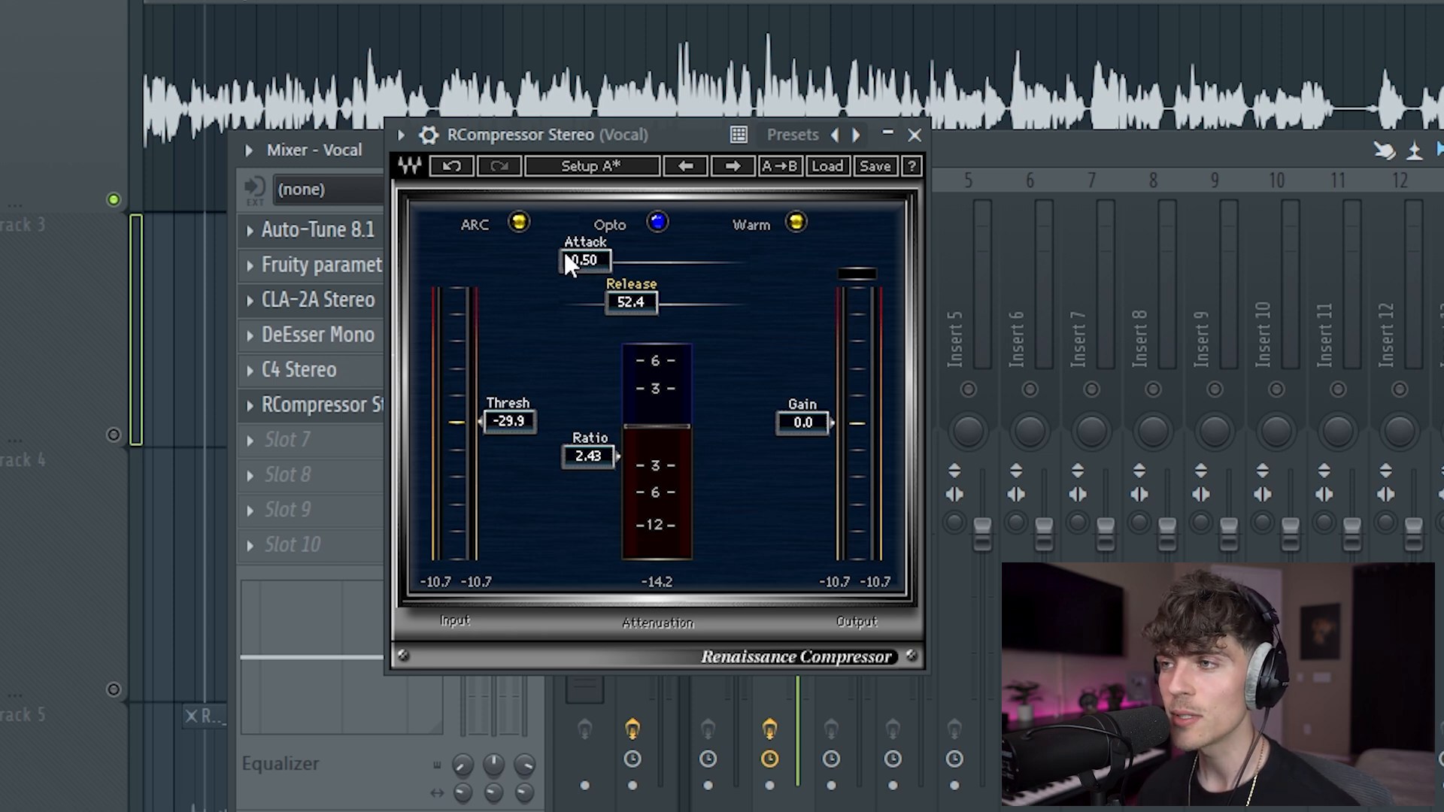
Replay the vocal while varying the compressor's attack, returning it to 0.50.
{"action": "key", "text": "space"}
{"action": "mouse_move", "coordinate": [580, 256]}
{"action": "left_mouse_down"}
{"action": "mouse_move", "coordinate": [681, 260]}
{"action": "mouse_move", "coordinate": [576, 260]}
{"action": "left_mouse_up"}
{"action": "key", "text": "space"}
{"action": "key", "text": "space"}
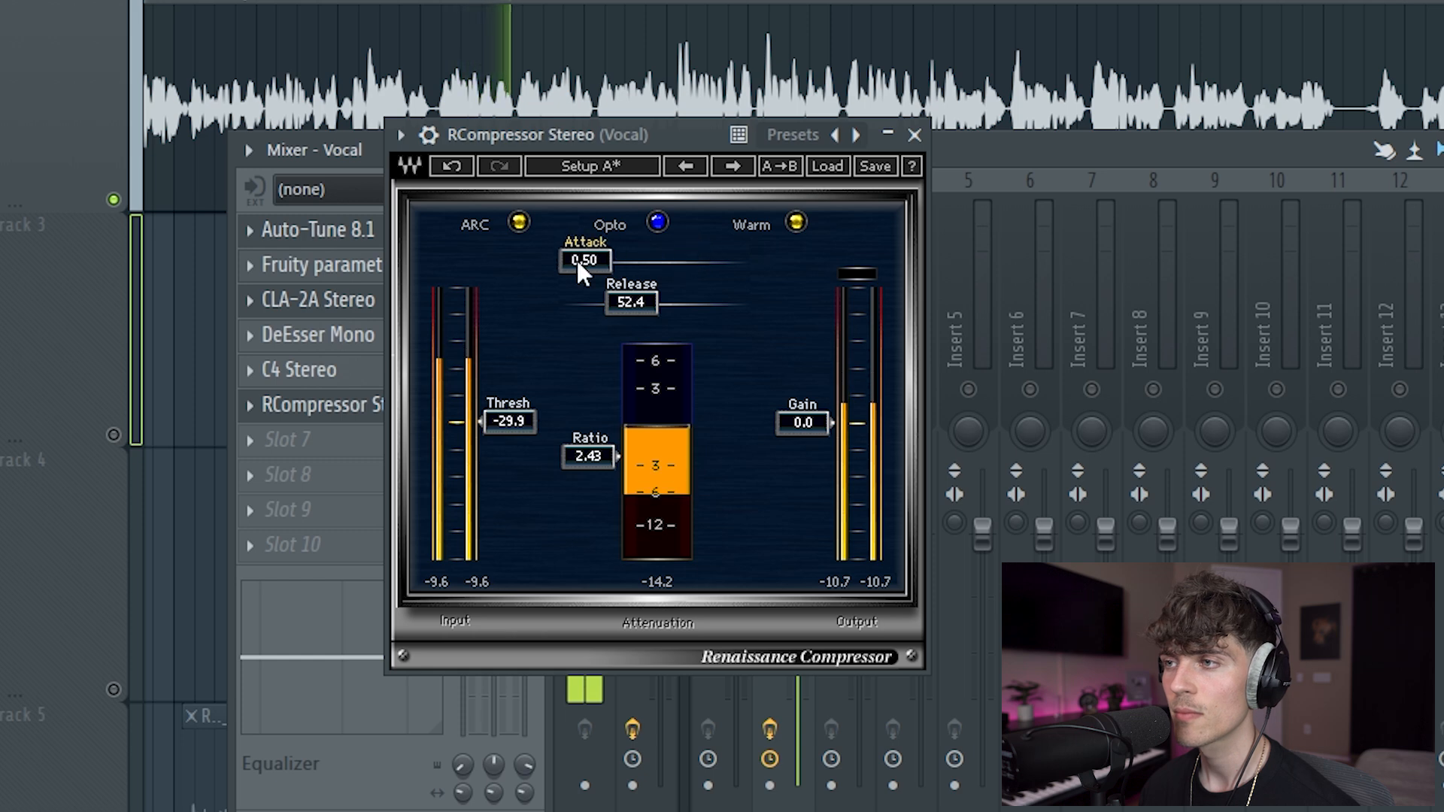
{"action": "key", "text": "space"}
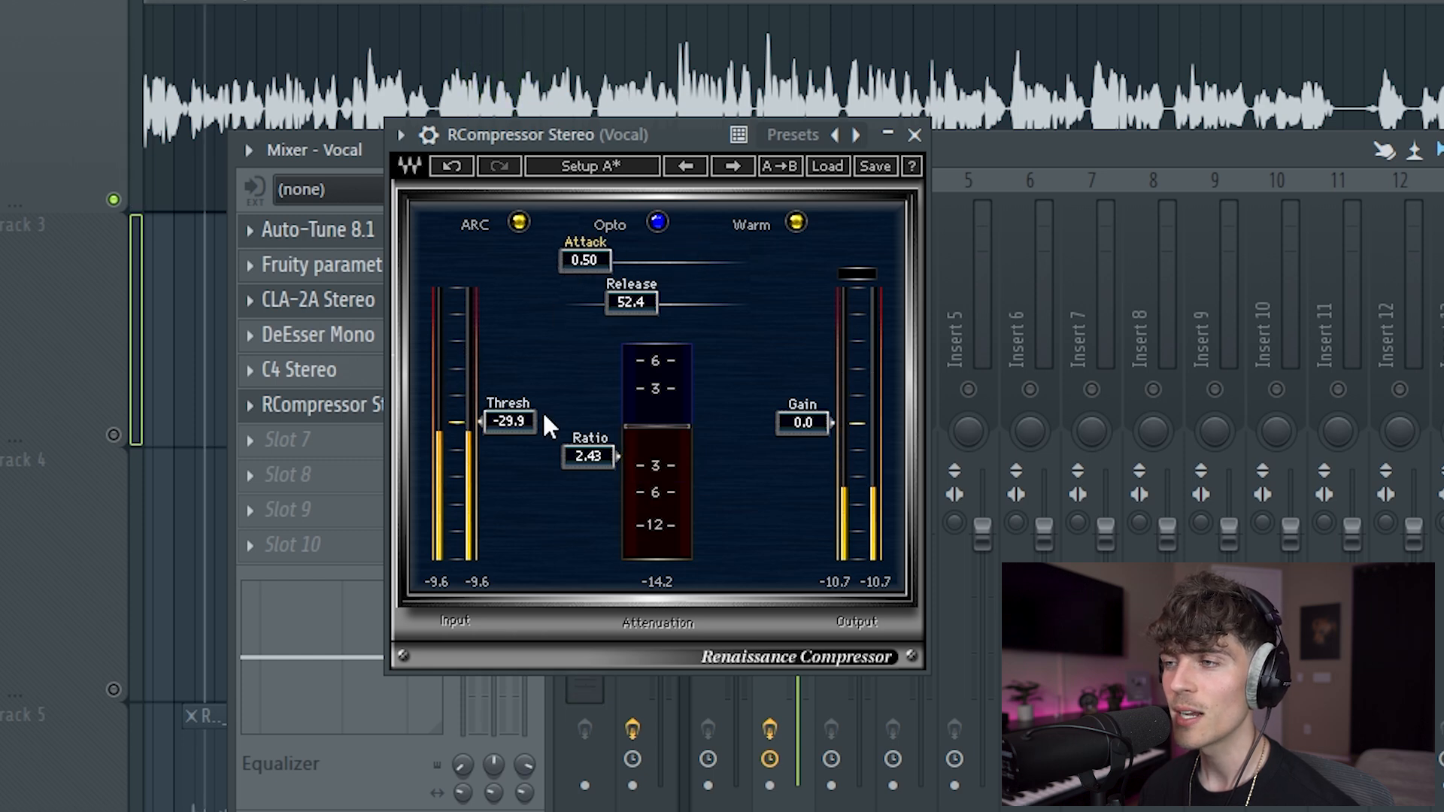
Set the compressor's threshold to -17.3, attack to 36.2 and release to 30.3 during playback, then hide the mixer.
{"action": "left_click_drag", "start_coordinate": [530, 424], "coordinate": [530, 383]}
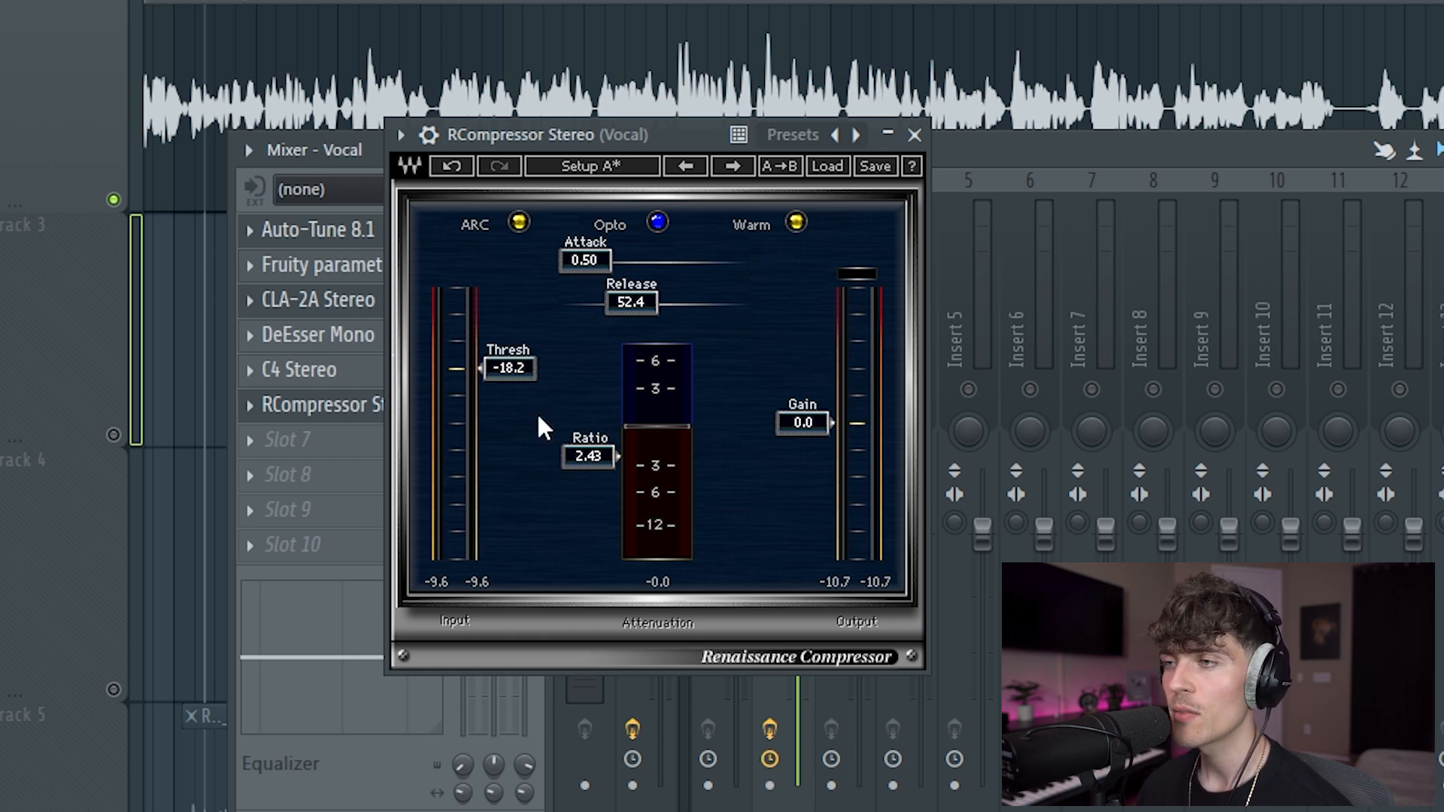
{"action": "key", "text": "space"}
{"action": "left_click_drag", "start_coordinate": [510, 369], "coordinate": [510, 365]}
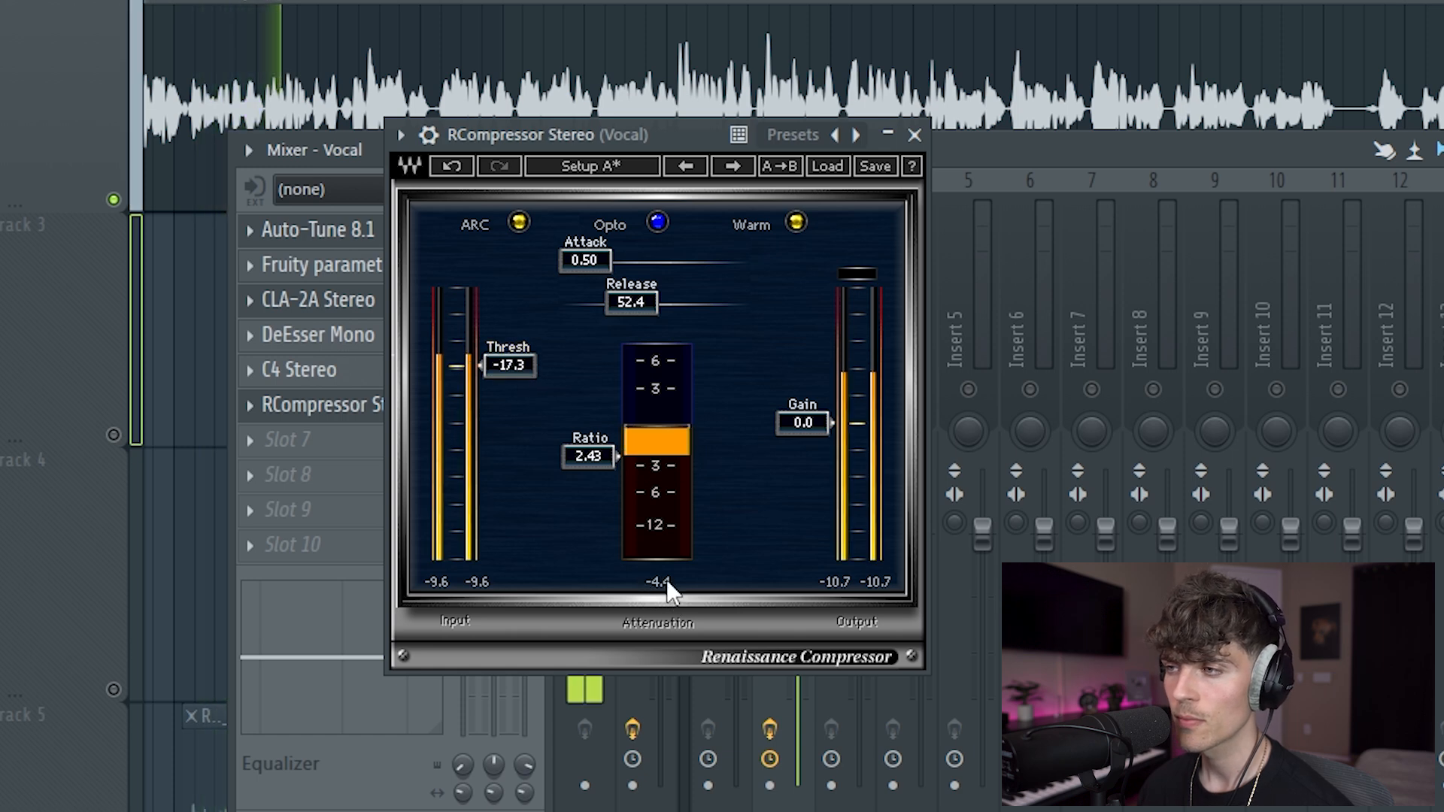
{"action": "left_click_drag", "start_coordinate": [584, 259], "coordinate": [619, 301]}
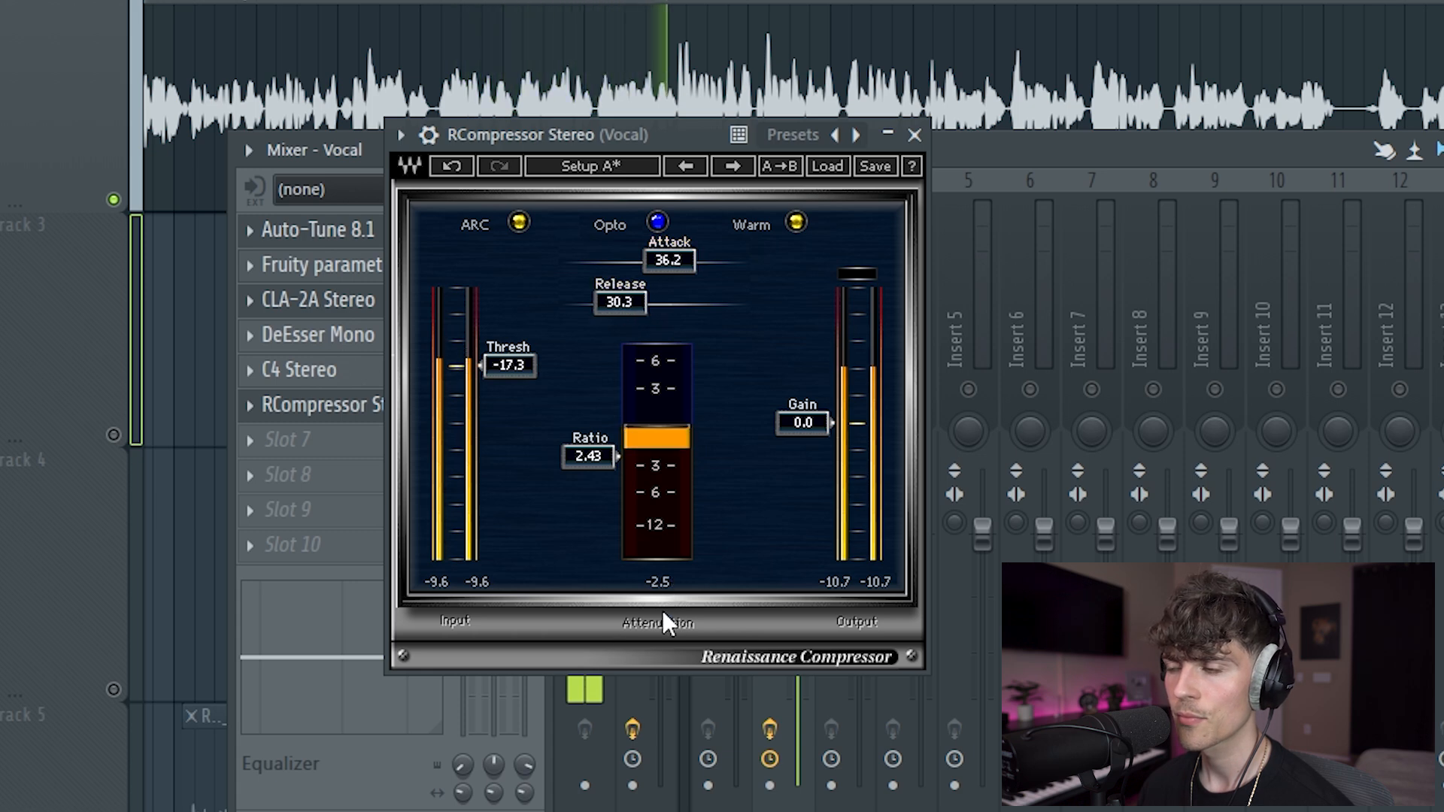
{"action": "left_click", "coordinate": [205, 12]}
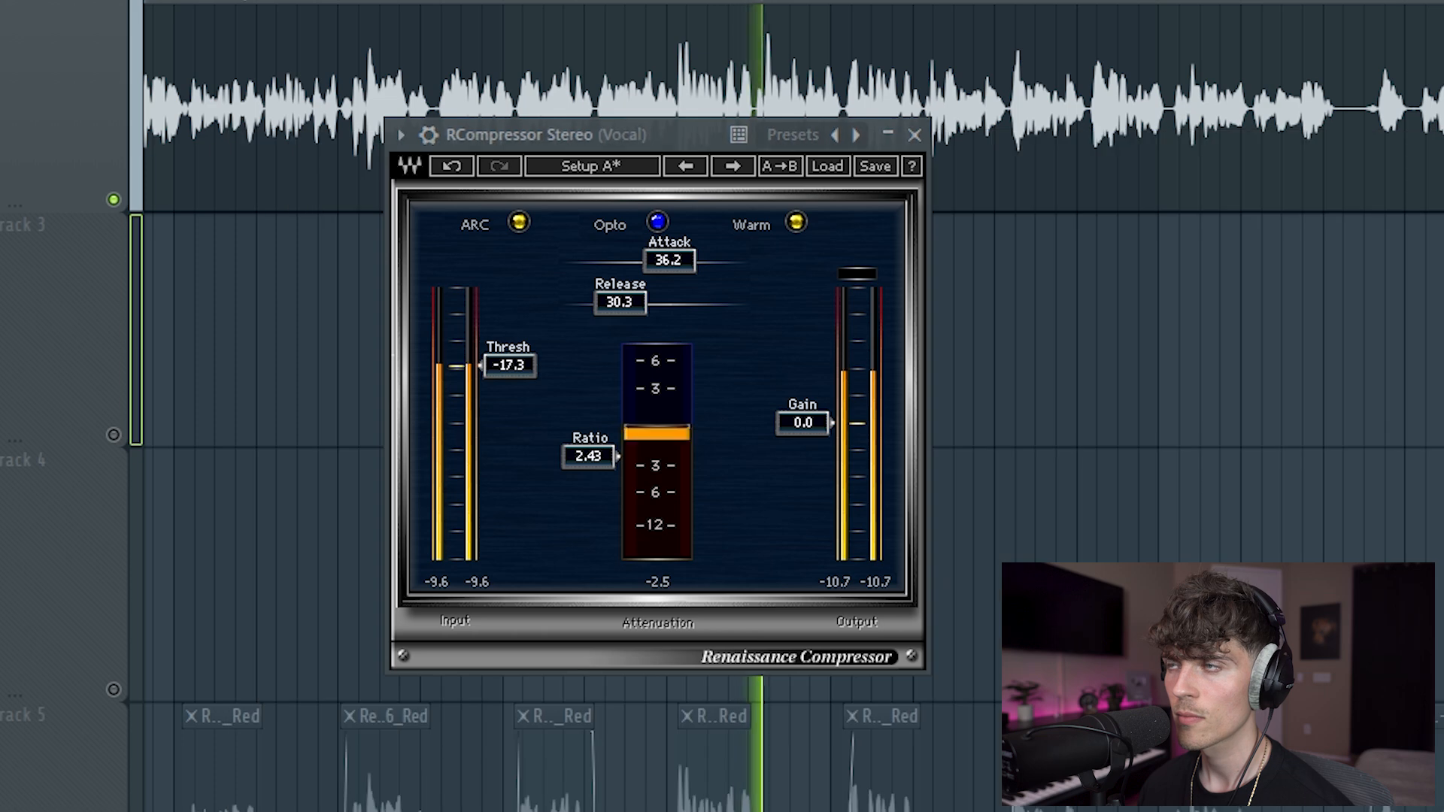
Set the RCompressor's ratio to 2.62 and make-up gain to 2.2 during playback, and close the plugin.
{"action": "left_click_drag", "start_coordinate": [613, 456], "coordinate": [613, 458]}
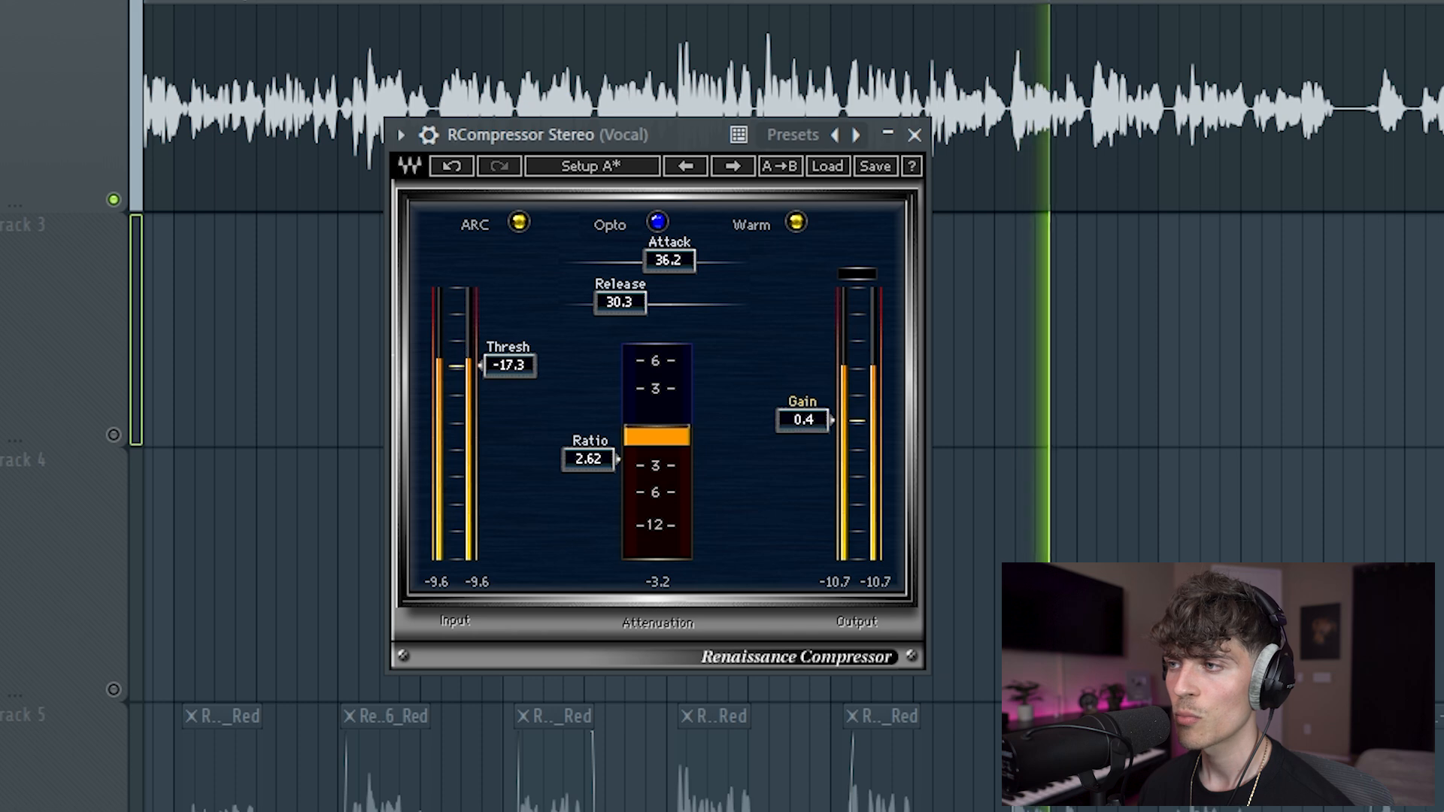
{"action": "left_click_drag", "start_coordinate": [832, 423], "coordinate": [788, 406]}
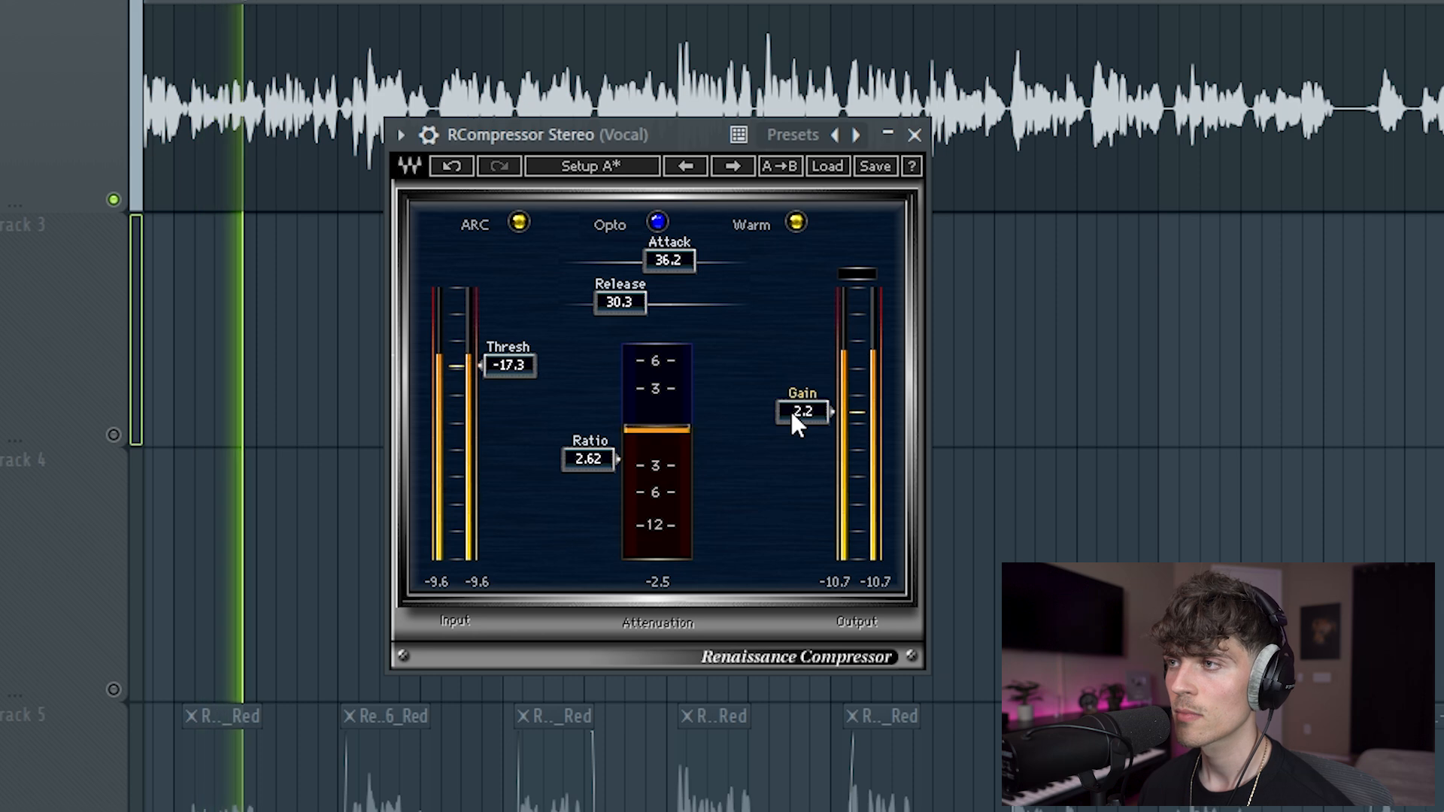
{"action": "left_click", "coordinate": [915, 134]}
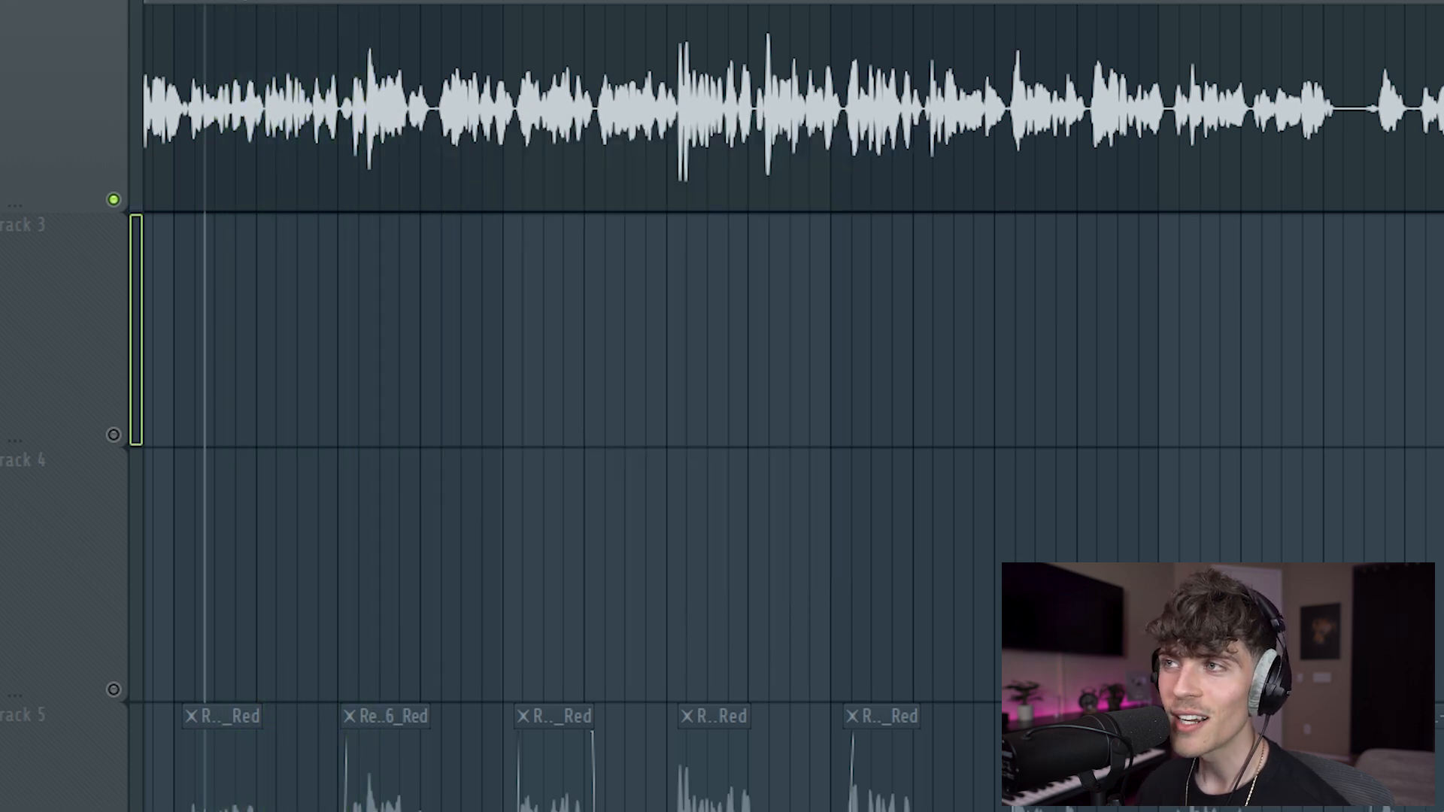
Review the C4 multiband compressor's settings on the vocal channel and close it.
{"action": "key", "text": "F9"}
{"action": "left_click", "coordinate": [444, 374]}
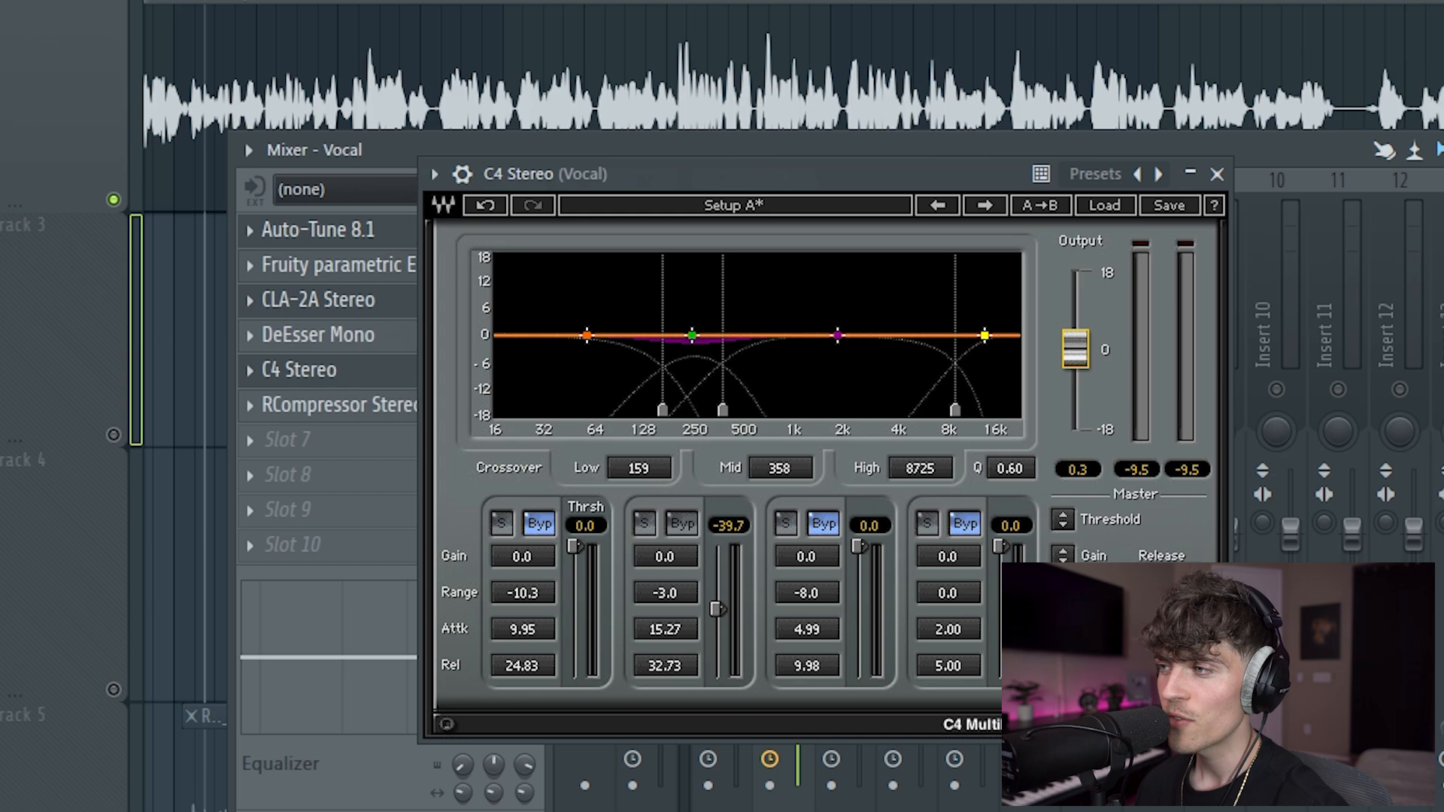
{"action": "left_click", "coordinate": [1216, 174]}
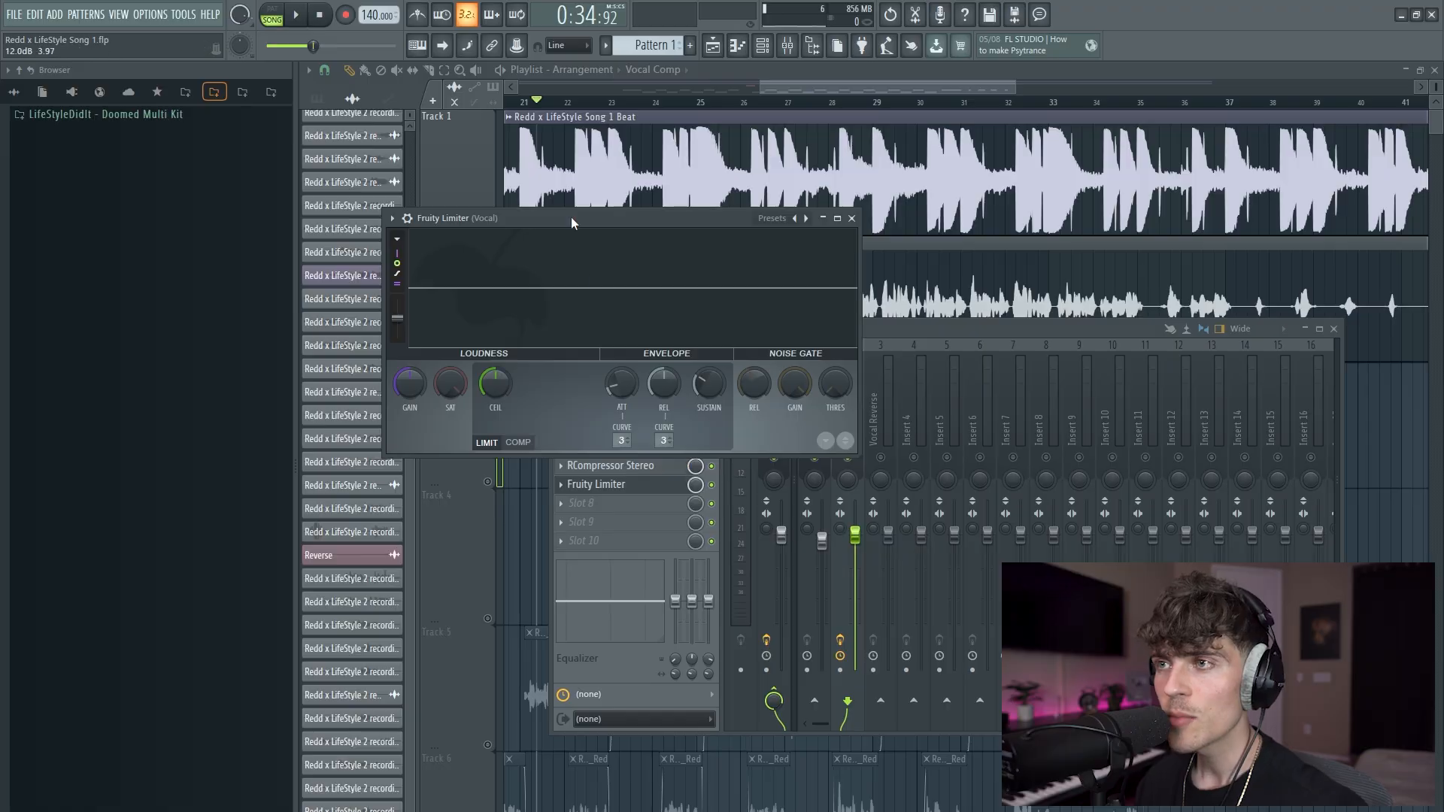
Lower the Fruity Limiter's ceiling to just above the vocal peaks and shorten its attack and release while playing the vocal.
{"action": "left_click_drag", "start_coordinate": [571, 218], "coordinate": [702, 280]}
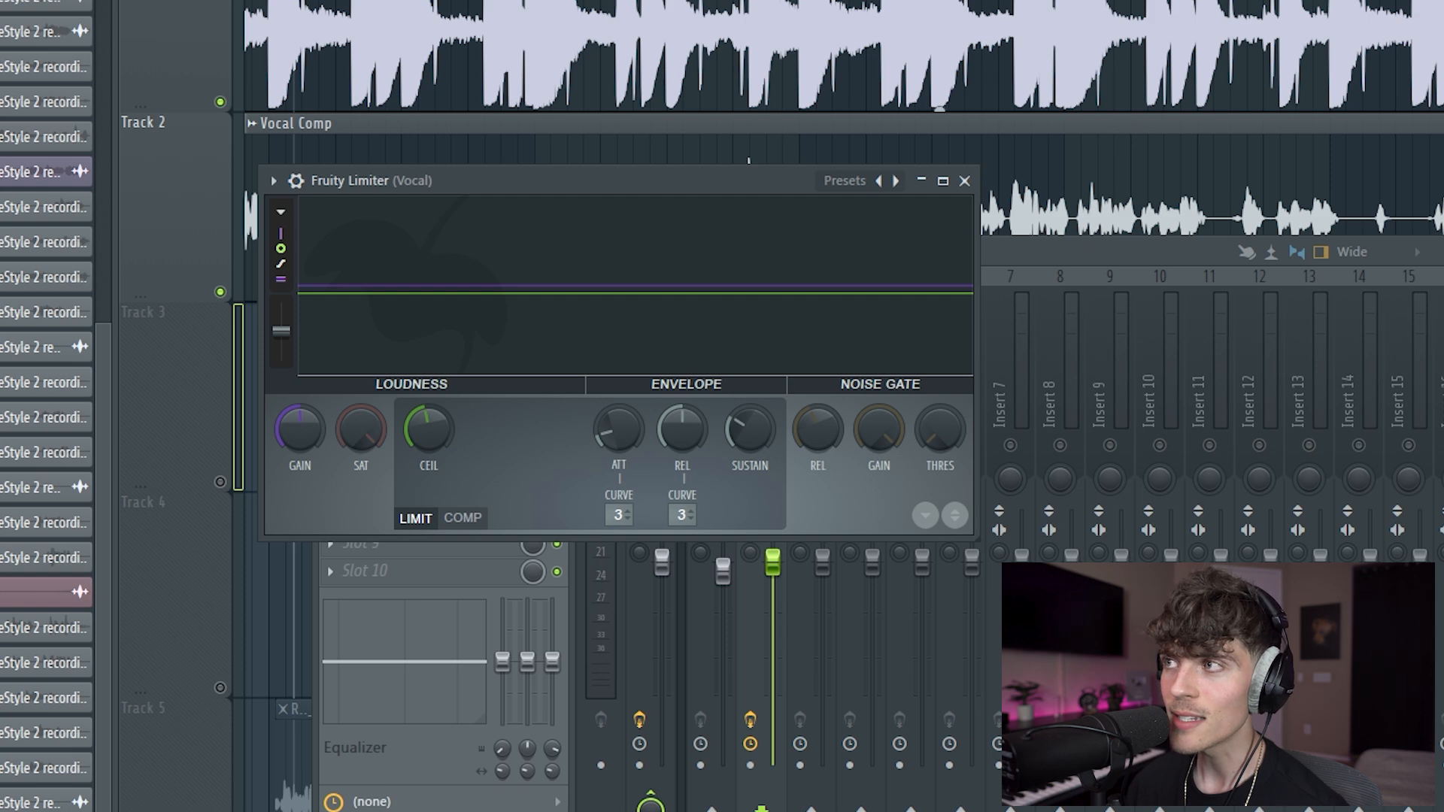
{"action": "left_click_drag", "start_coordinate": [782, 184], "coordinate": [939, 214]}
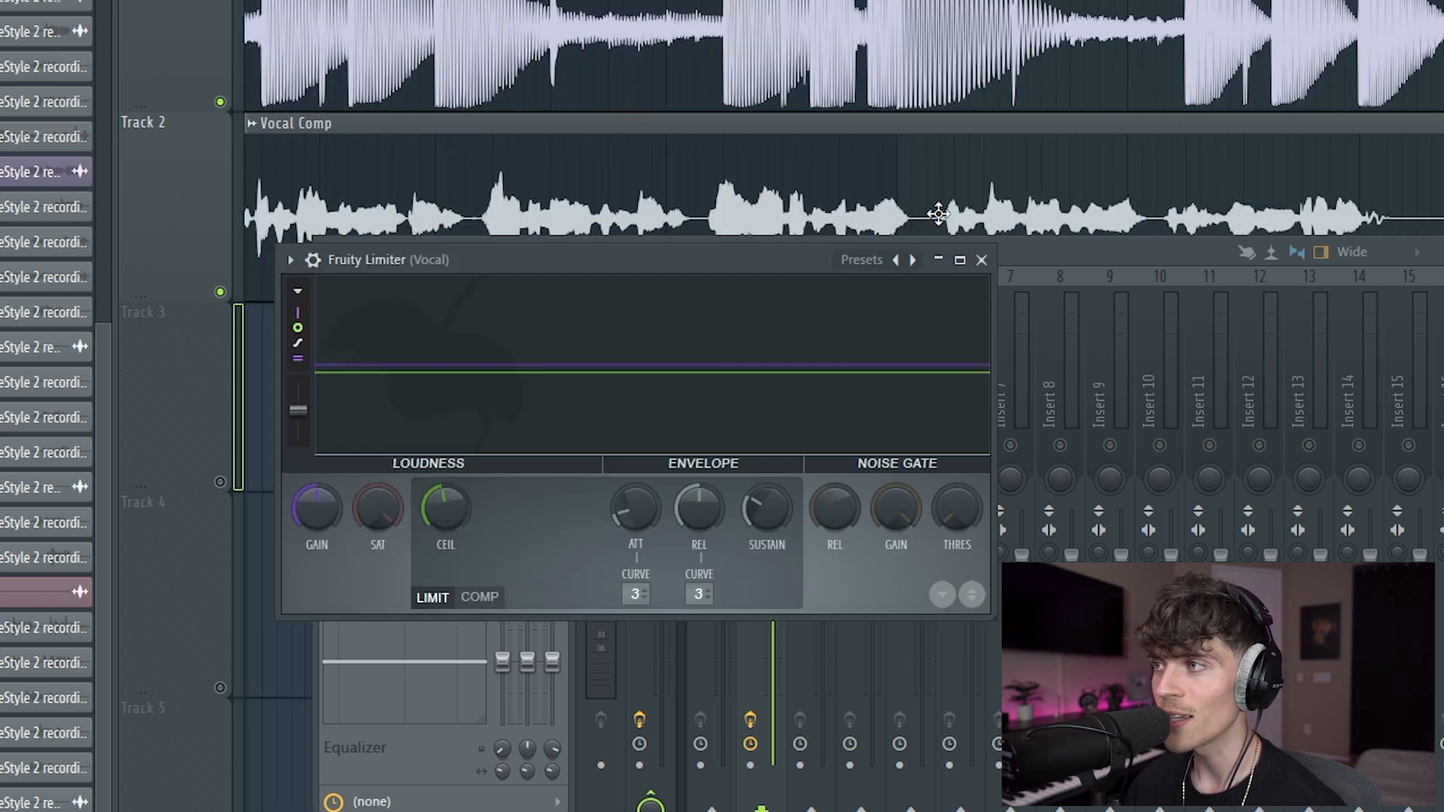
{"action": "left_click_drag", "start_coordinate": [764, 291], "coordinate": [797, 267]}
{"action": "key", "text": "space"}
{"action": "left_click_drag", "start_coordinate": [479, 485], "coordinate": [478, 532]}
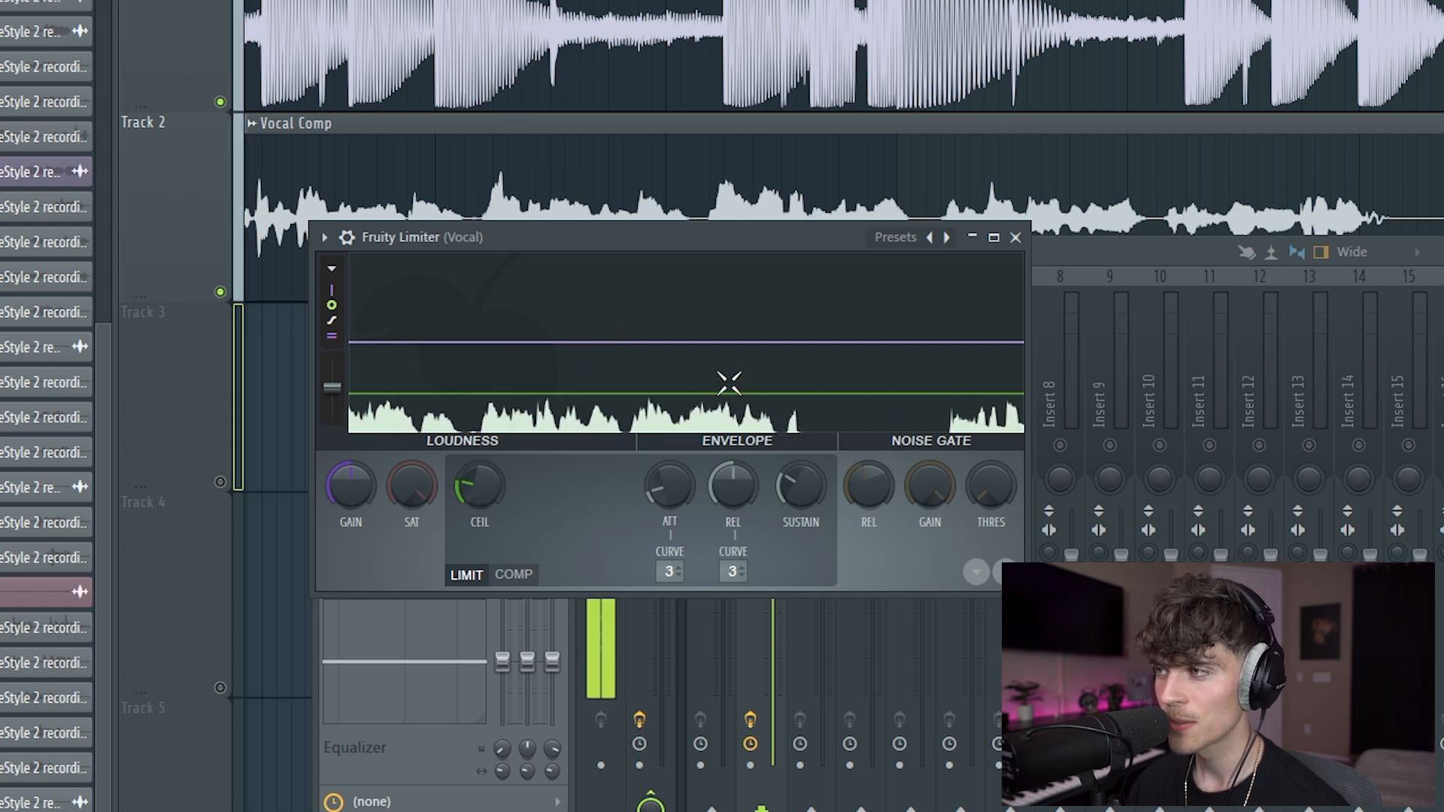
{"action": "left_click_drag", "start_coordinate": [732, 487], "coordinate": [669, 493]}
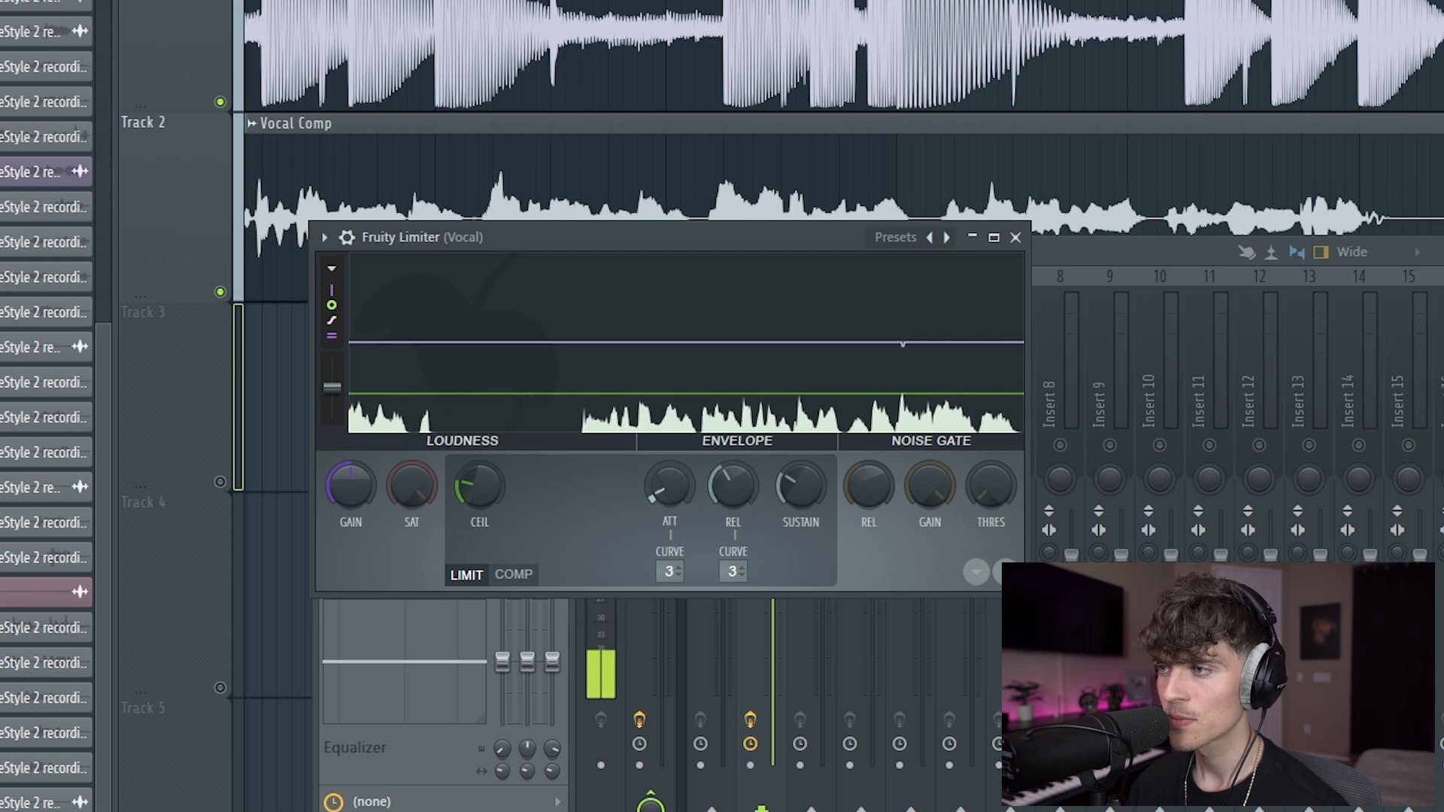
{"action": "left_click_drag", "start_coordinate": [744, 485], "coordinate": [744, 483]}
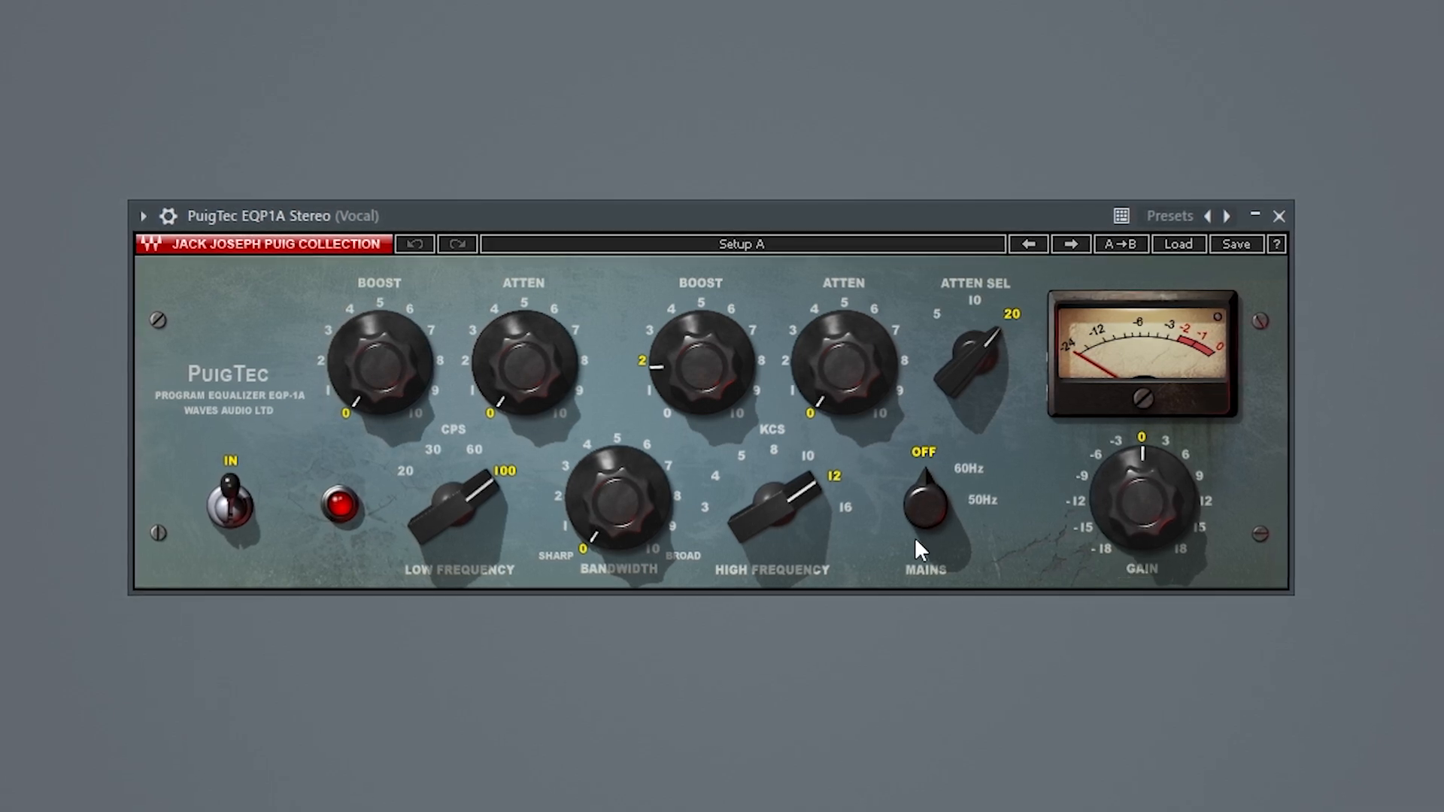
Examine the PuigTec EQP1A's high-frequency selector and high-frequency boost settings.
{"action": "left_click", "coordinate": [774, 506]}
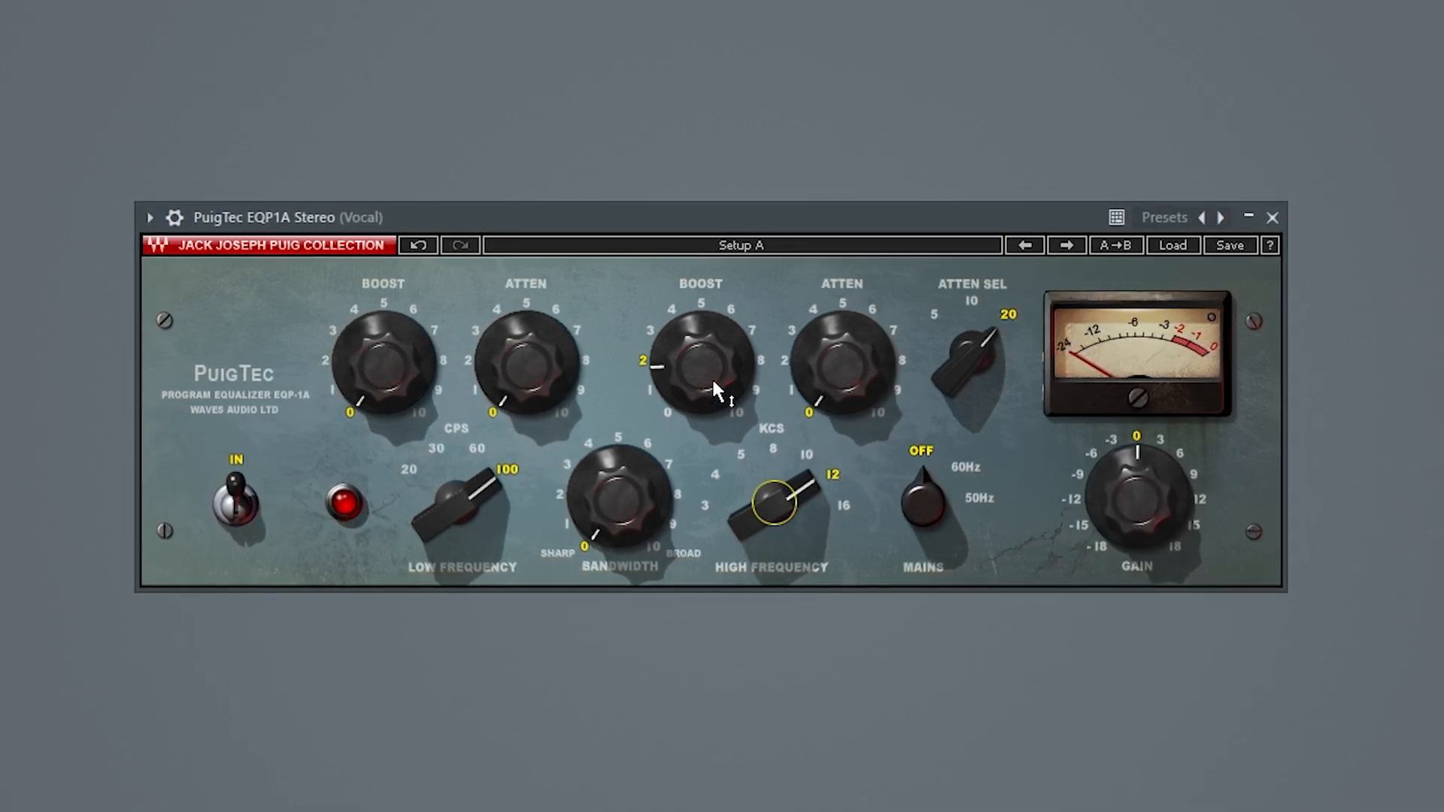
{"action": "left_click", "coordinate": [712, 382]}
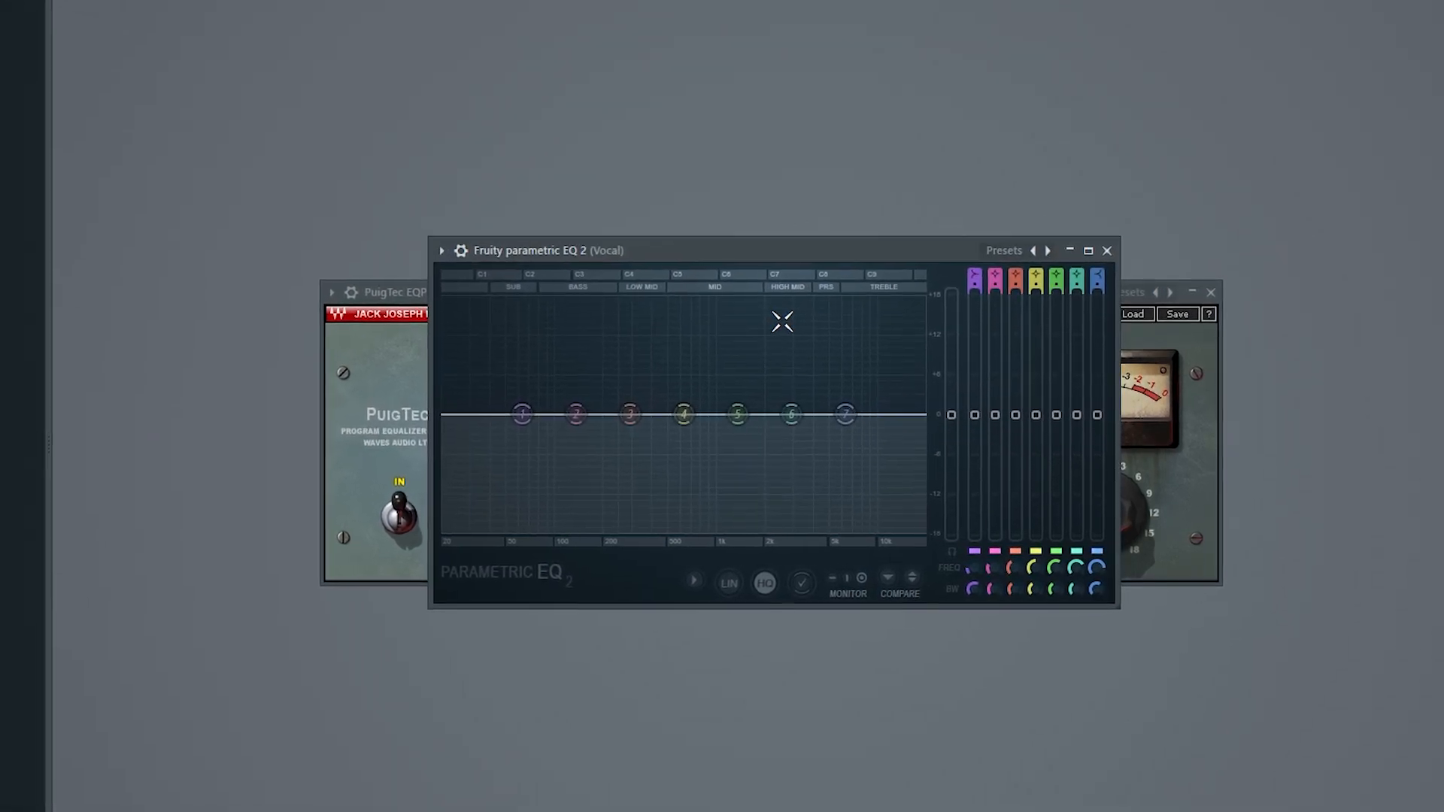
Try boosting bands 4 to 7 in a flat Fruity Parametric EQ 2, with band 6 near 3743 Hz at 24% bandwidth.
{"action": "left_click_drag", "start_coordinate": [786, 410], "coordinate": [780, 381]}
{"action": "scroll", "coordinate": [782, 389], "scroll_direction": "down", "scroll_amount": 3}
{"action": "left_click_drag", "start_coordinate": [618, 397], "coordinate": [685, 380]}
{"action": "left_click_drag", "start_coordinate": [798, 394], "coordinate": [764, 383]}
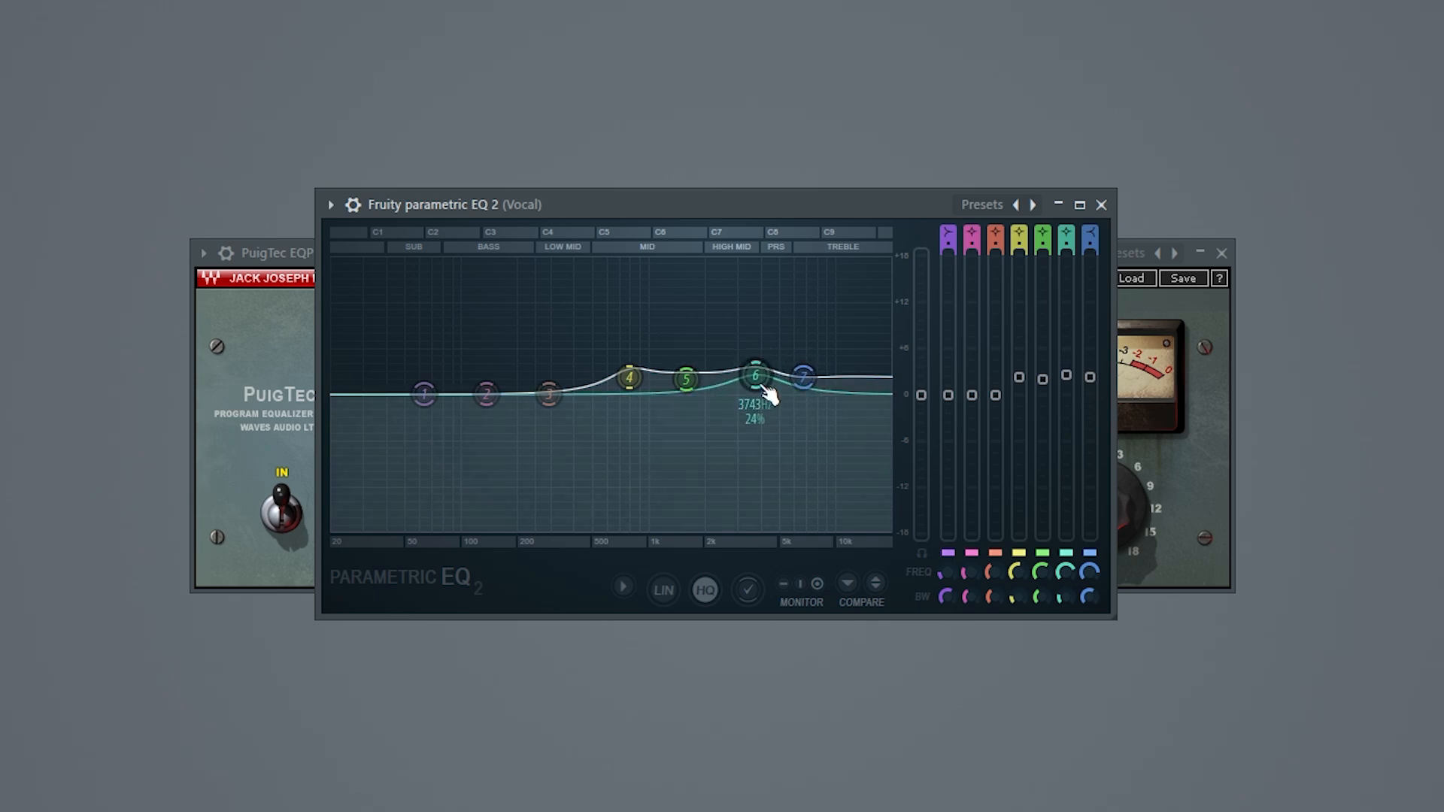
{"action": "right_click", "coordinate": [629, 377]}
{"action": "left_click", "coordinate": [662, 401]}
{"action": "right_click", "coordinate": [803, 376]}
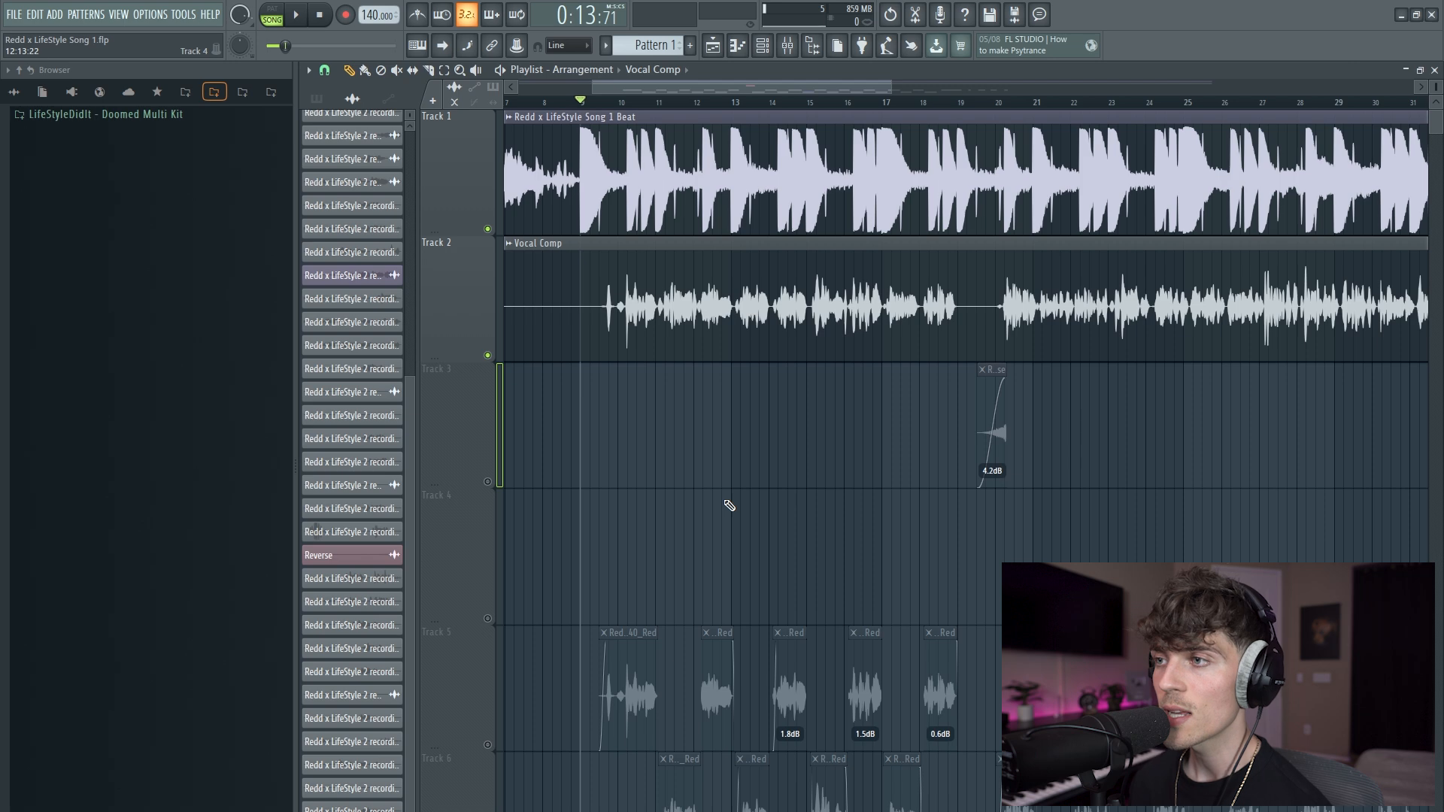
Load ValhallaVintageVerb in the vocal channel's slot 9 with a 26.4% mix, 6920 Hz high cut and 310 Hz low cut.
{"action": "left_click", "coordinate": [793, 49]}
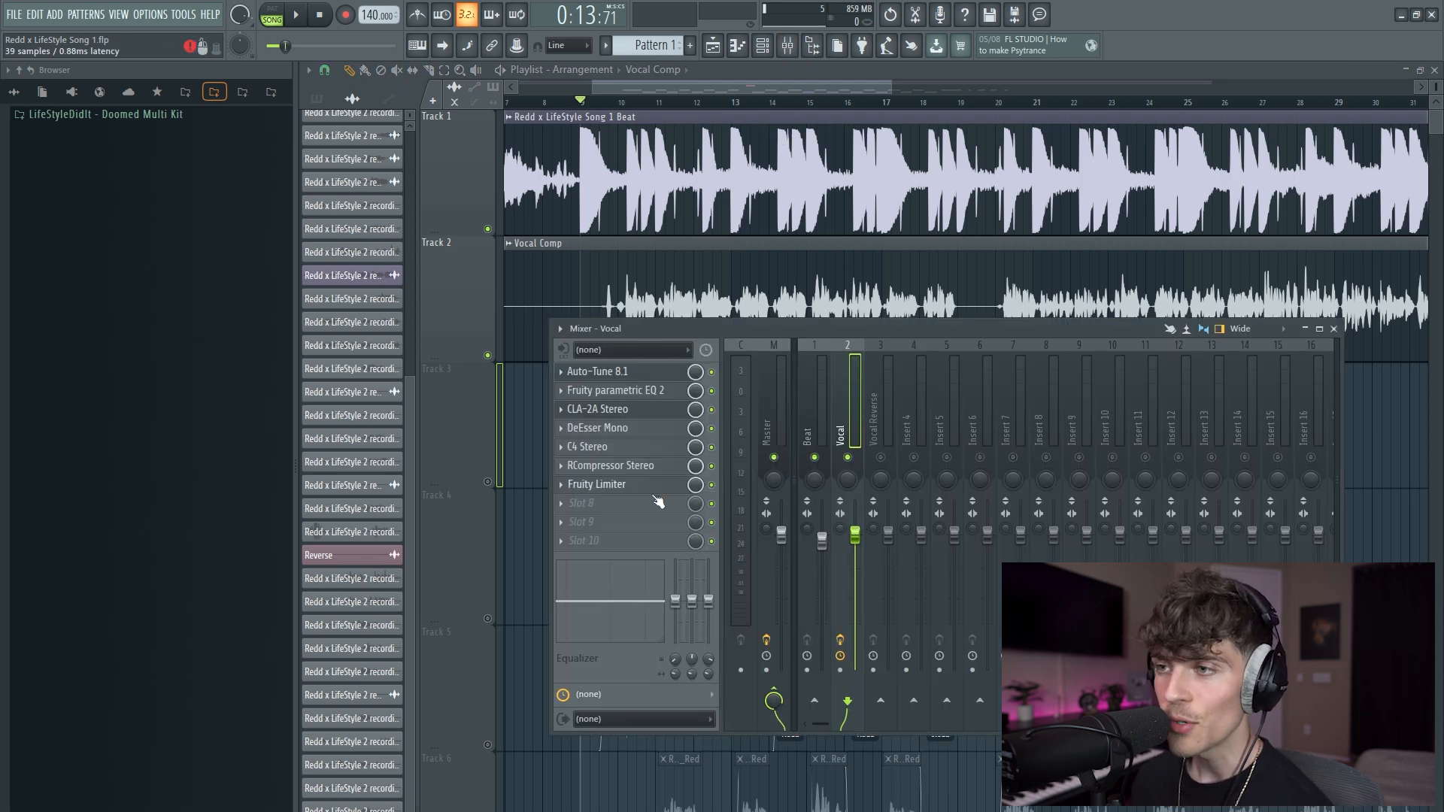
{"action": "left_click", "coordinate": [614, 525]}
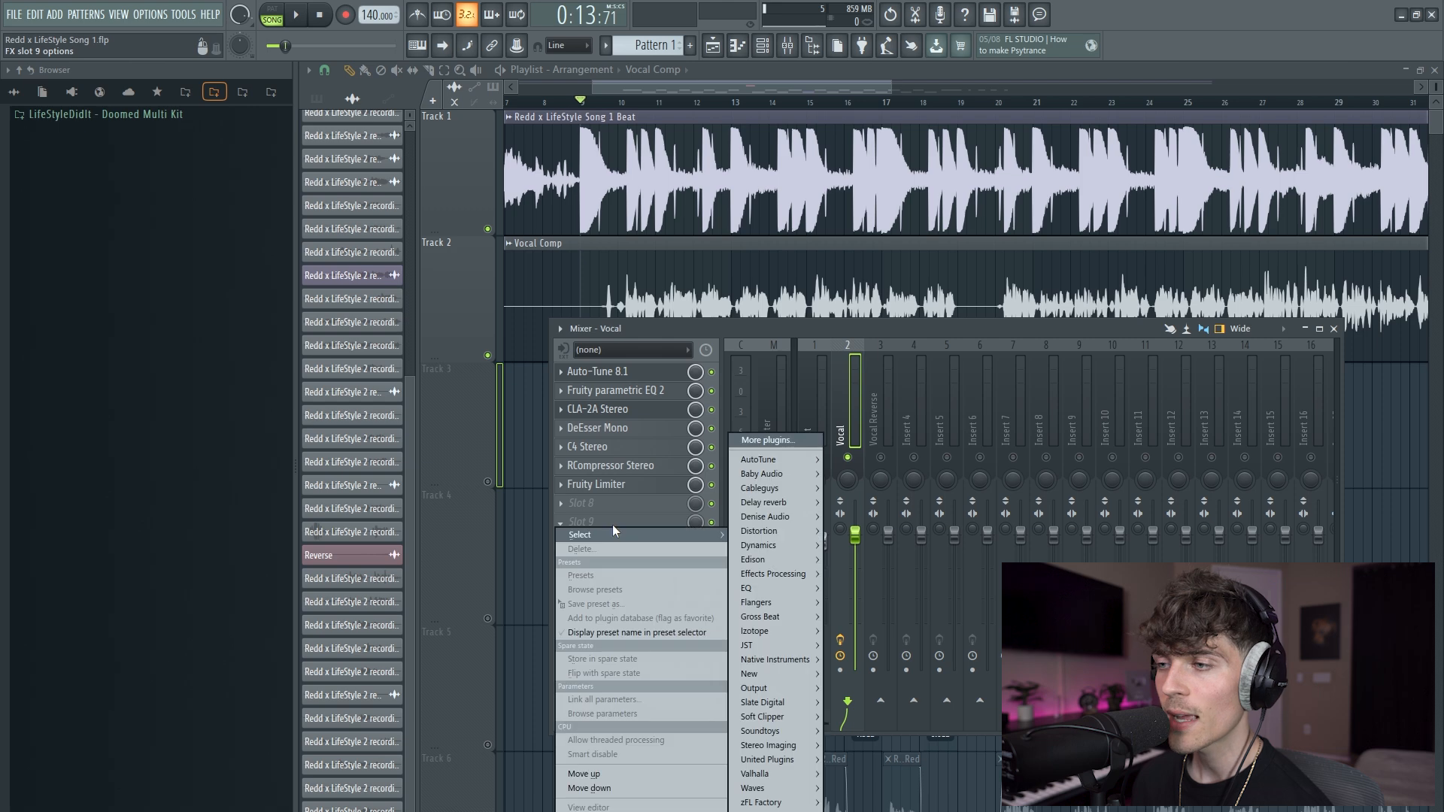
{"action": "mouse_move", "coordinate": [770, 775]}
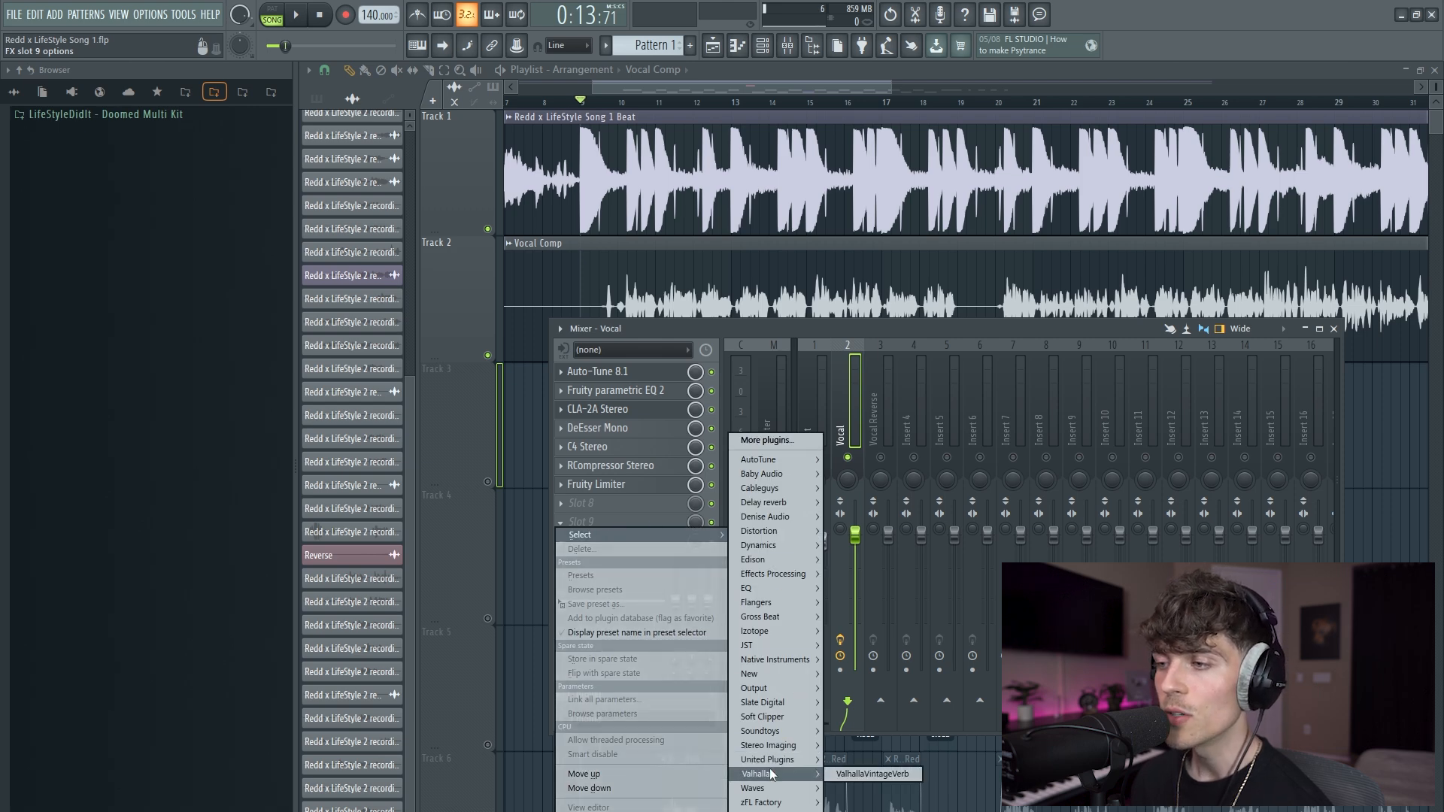
{"action": "left_click", "coordinate": [869, 775]}
{"action": "left_click_drag", "start_coordinate": [474, 379], "coordinate": [475, 500]}
{"action": "left_click_drag", "start_coordinate": [1077, 466], "coordinate": [1077, 413]}
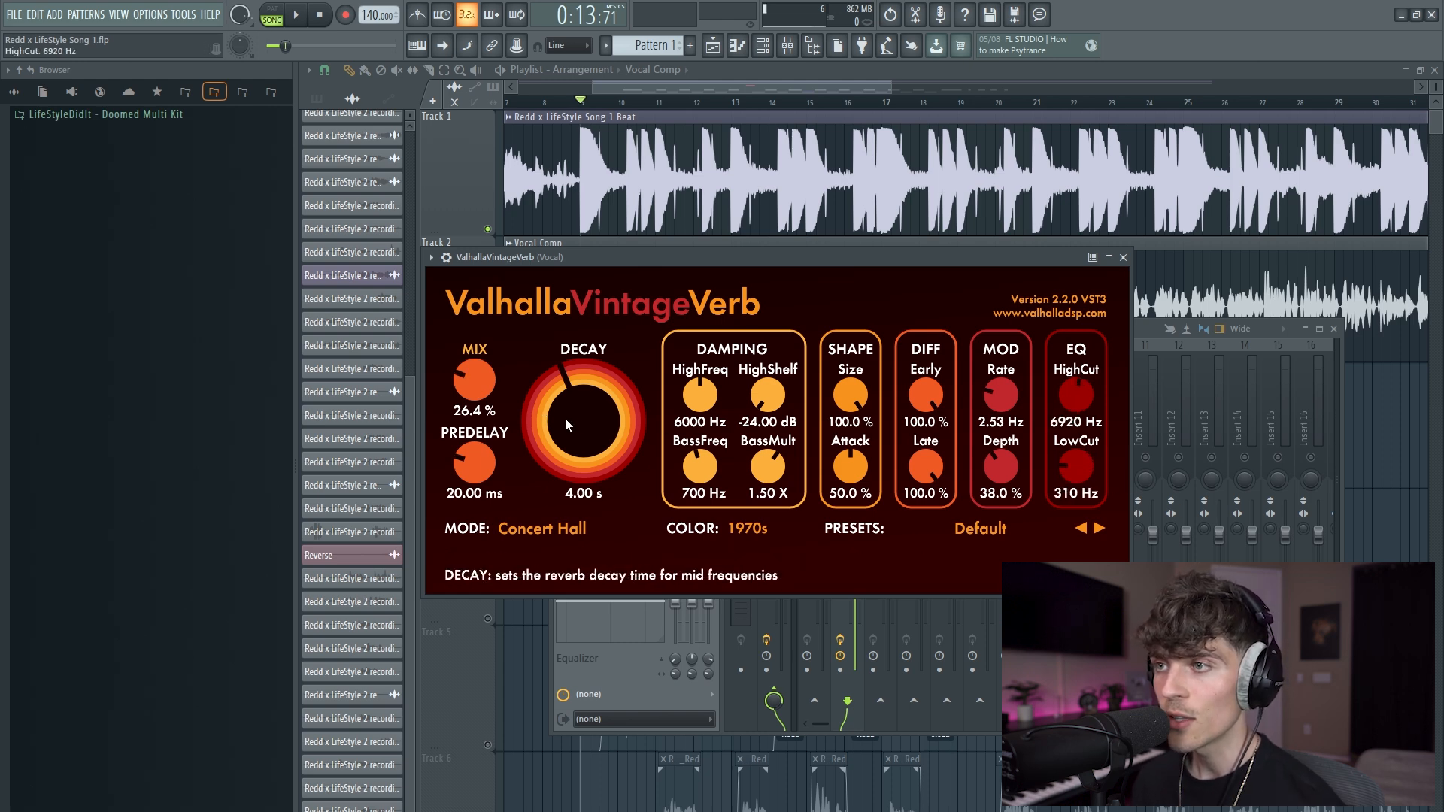
{"action": "left_click", "coordinate": [1123, 257]}
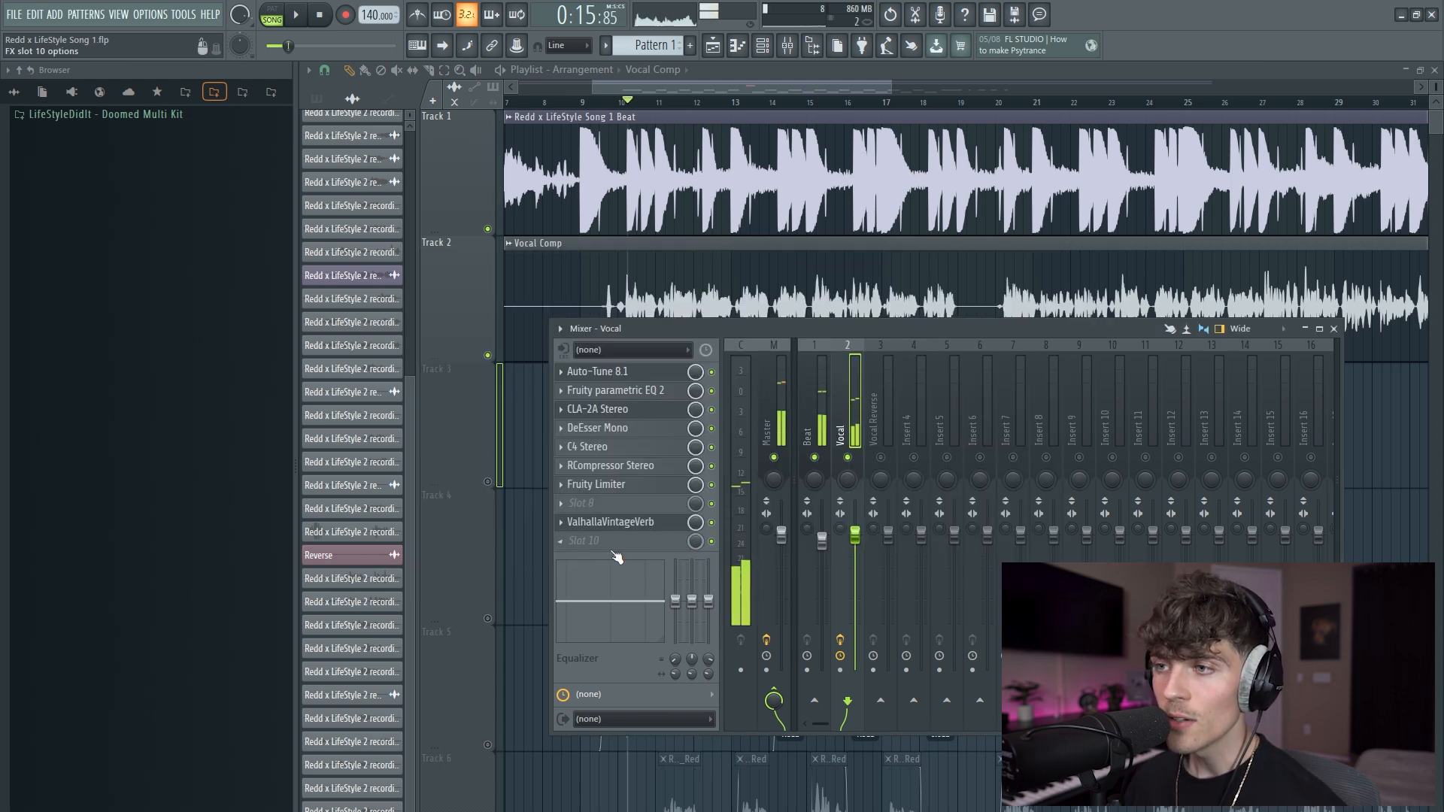
Load Fruity Delay 3 in the vocal channel's slot 10, reduce its mix level and play back the vocal.
{"action": "left_click", "coordinate": [602, 538]}
{"action": "mouse_move", "coordinate": [775, 513]}
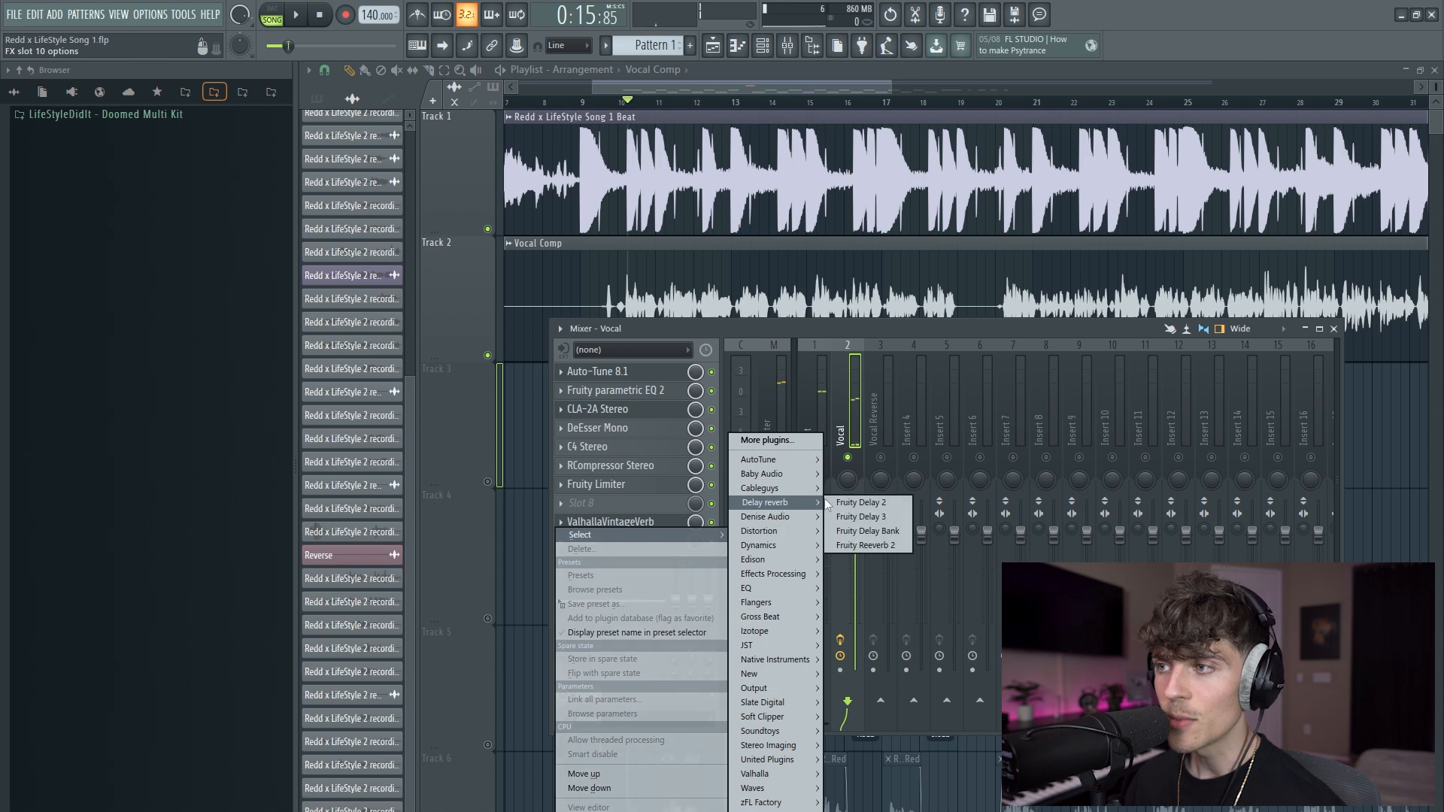
{"action": "left_click", "coordinate": [857, 545]}
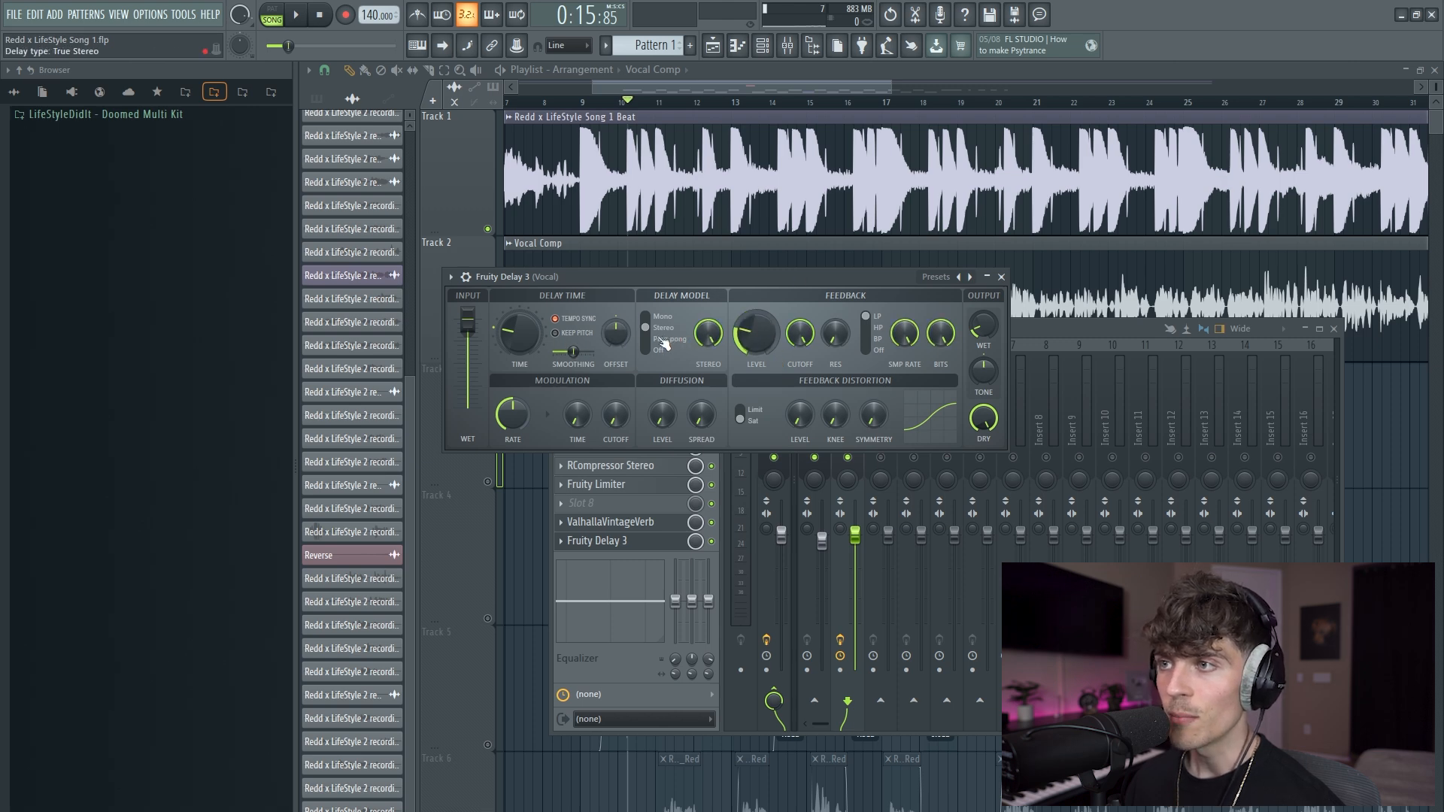
{"action": "left_click", "coordinate": [695, 522]}
{"action": "key", "text": "space"}
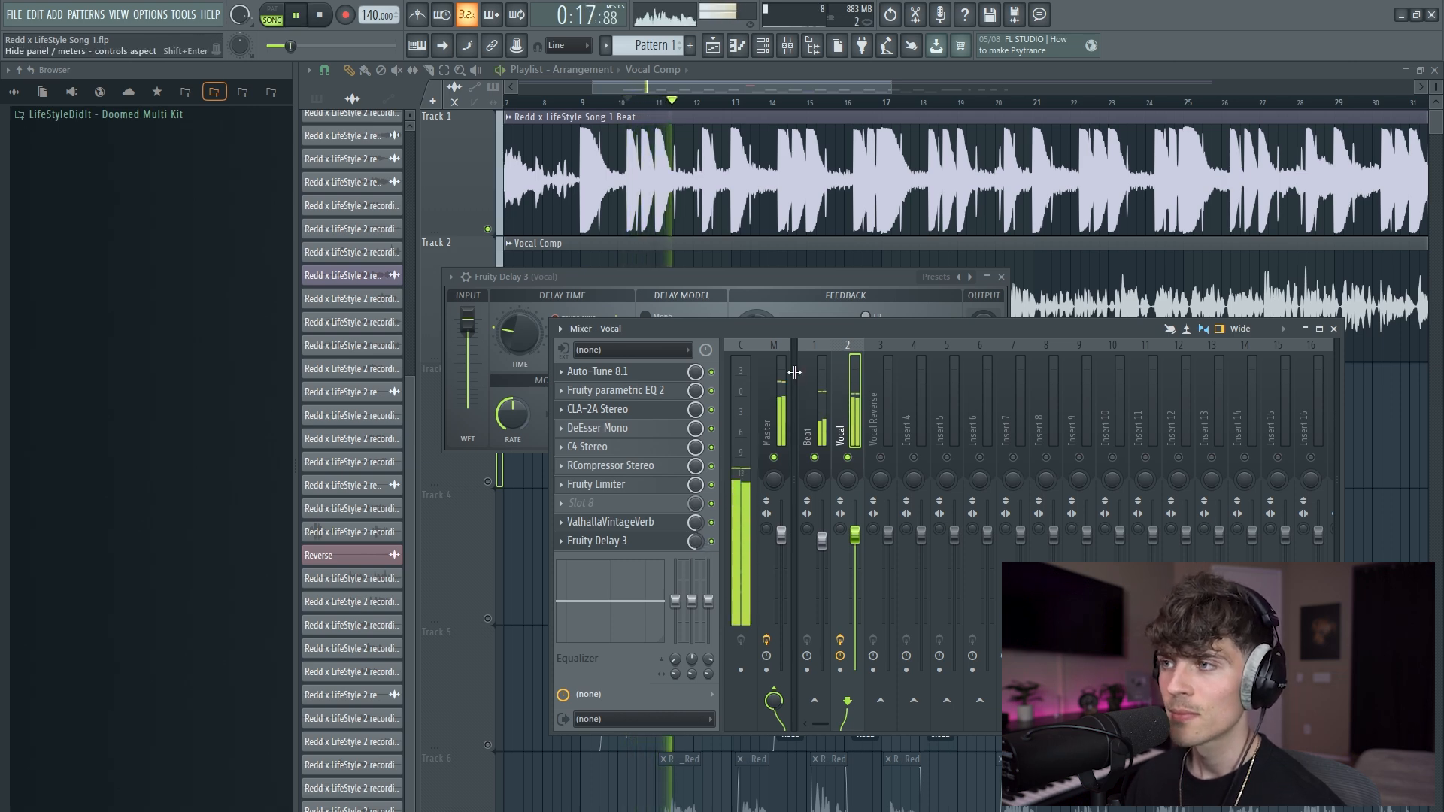
{"action": "key", "text": "space"}
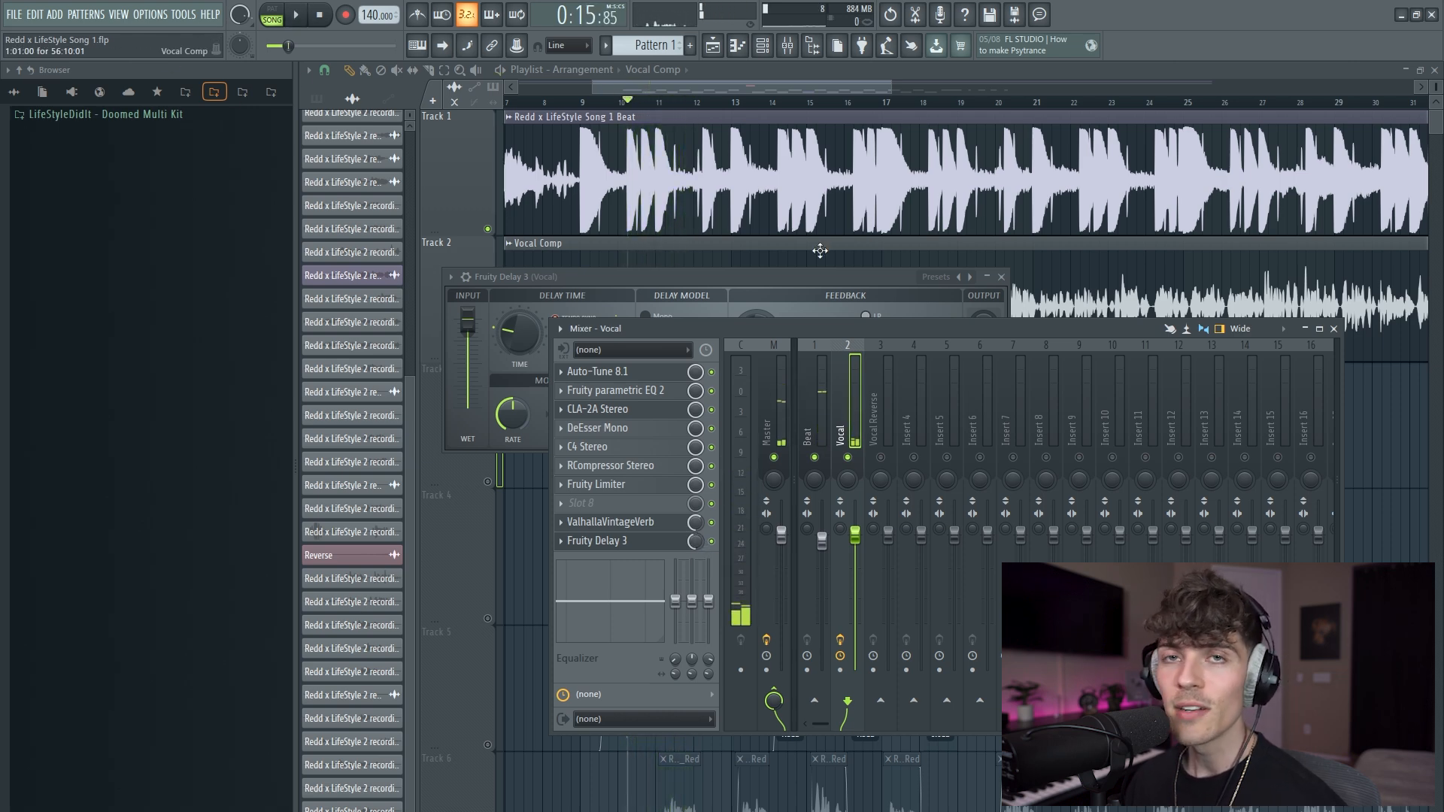
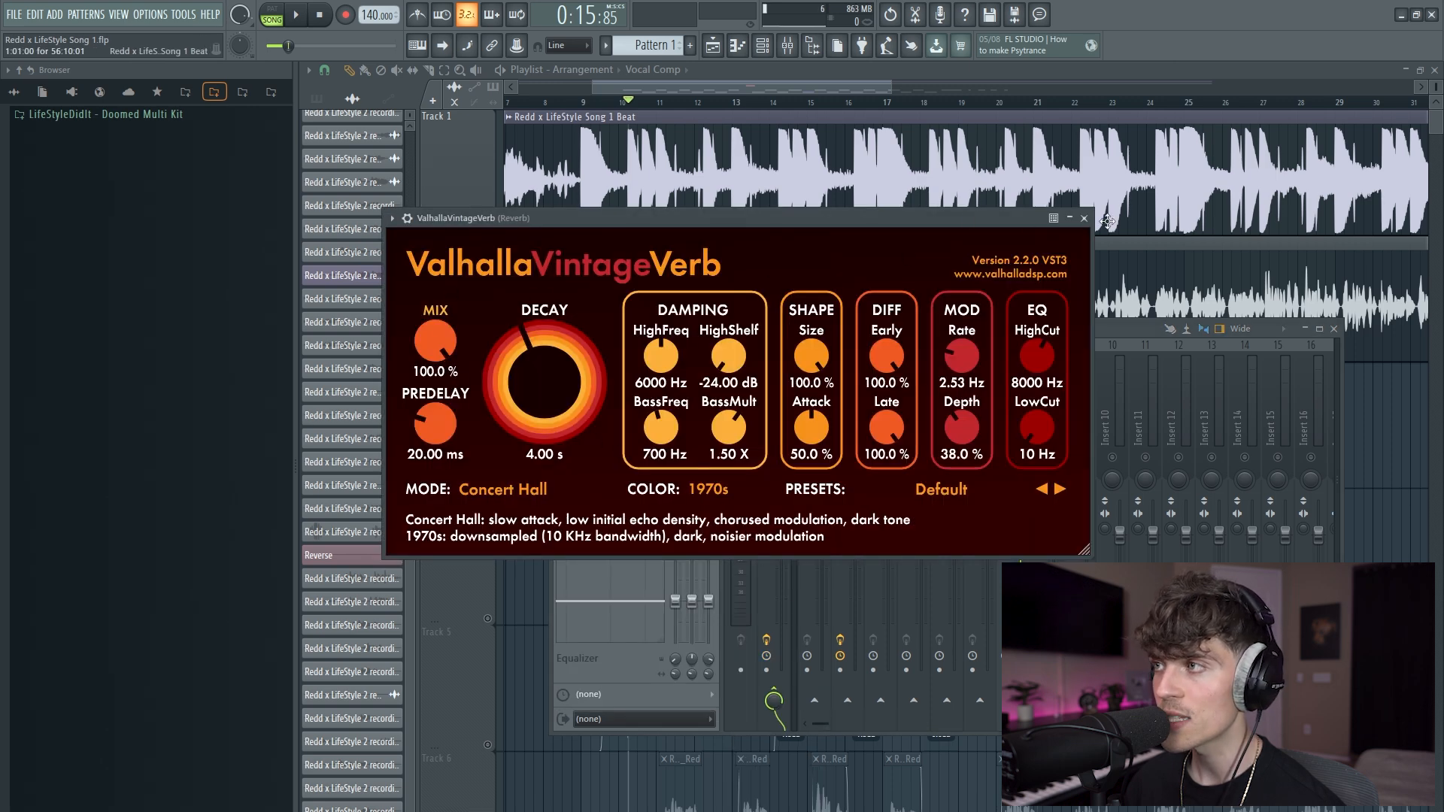
Add Fruity Reeverb 2 to slot 2 of the Reverb channel, with the dry level at minimum and the wet level at 100%.
{"action": "left_click", "coordinate": [1084, 218]}
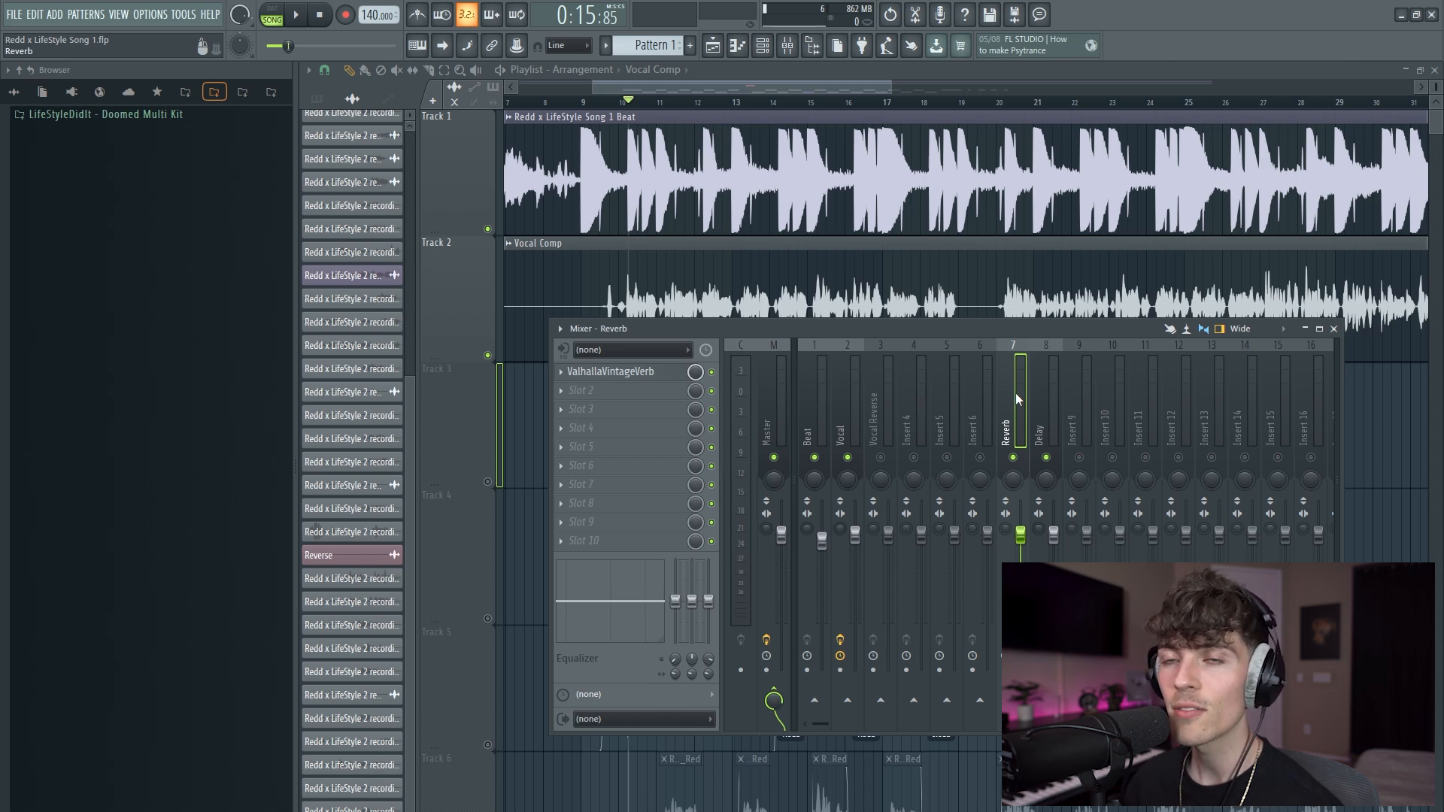
{"action": "left_click", "coordinate": [630, 391]}
{"action": "mouse_move", "coordinate": [775, 470]}
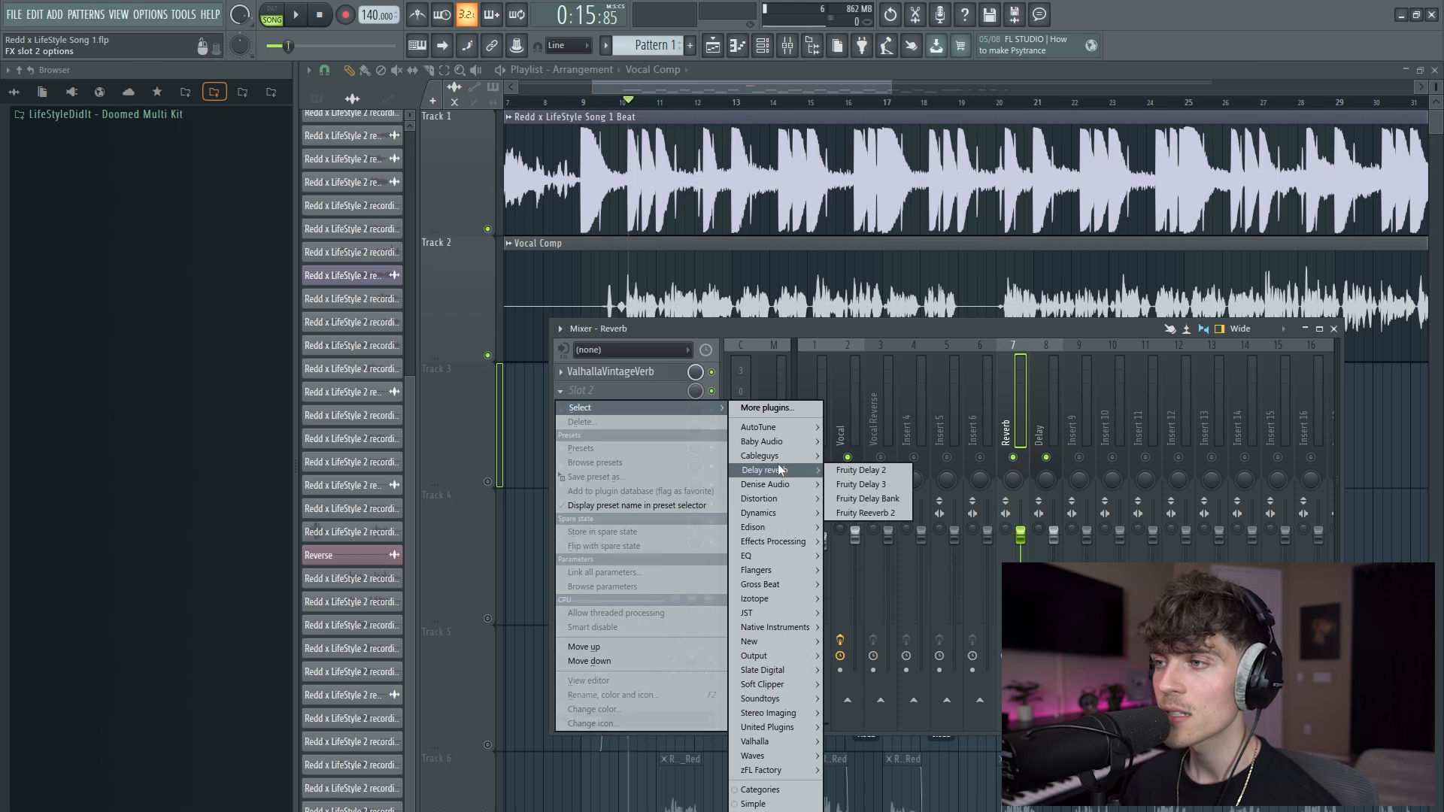
{"action": "left_click", "coordinate": [863, 513]}
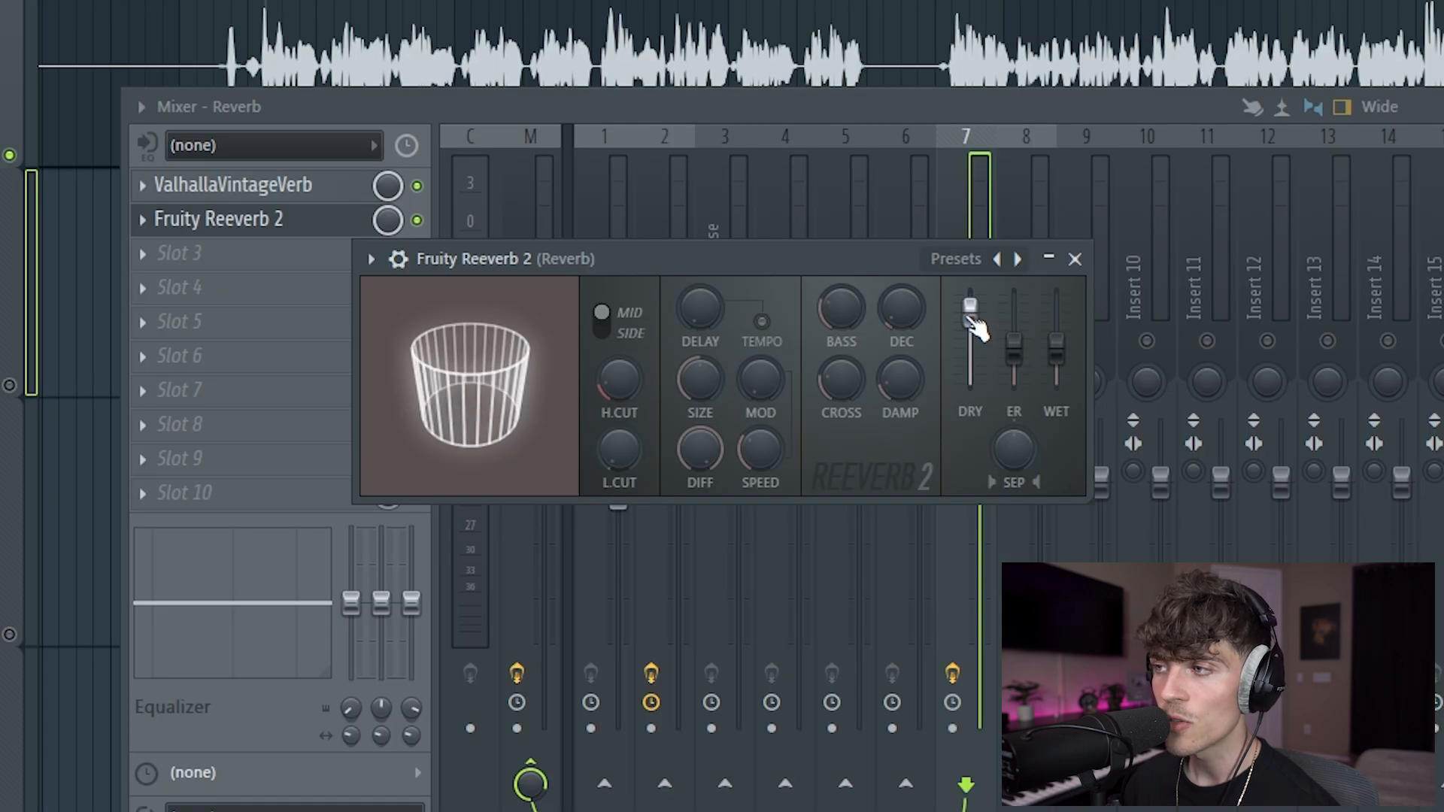
{"action": "left_click_drag", "start_coordinate": [971, 309], "coordinate": [978, 382]}
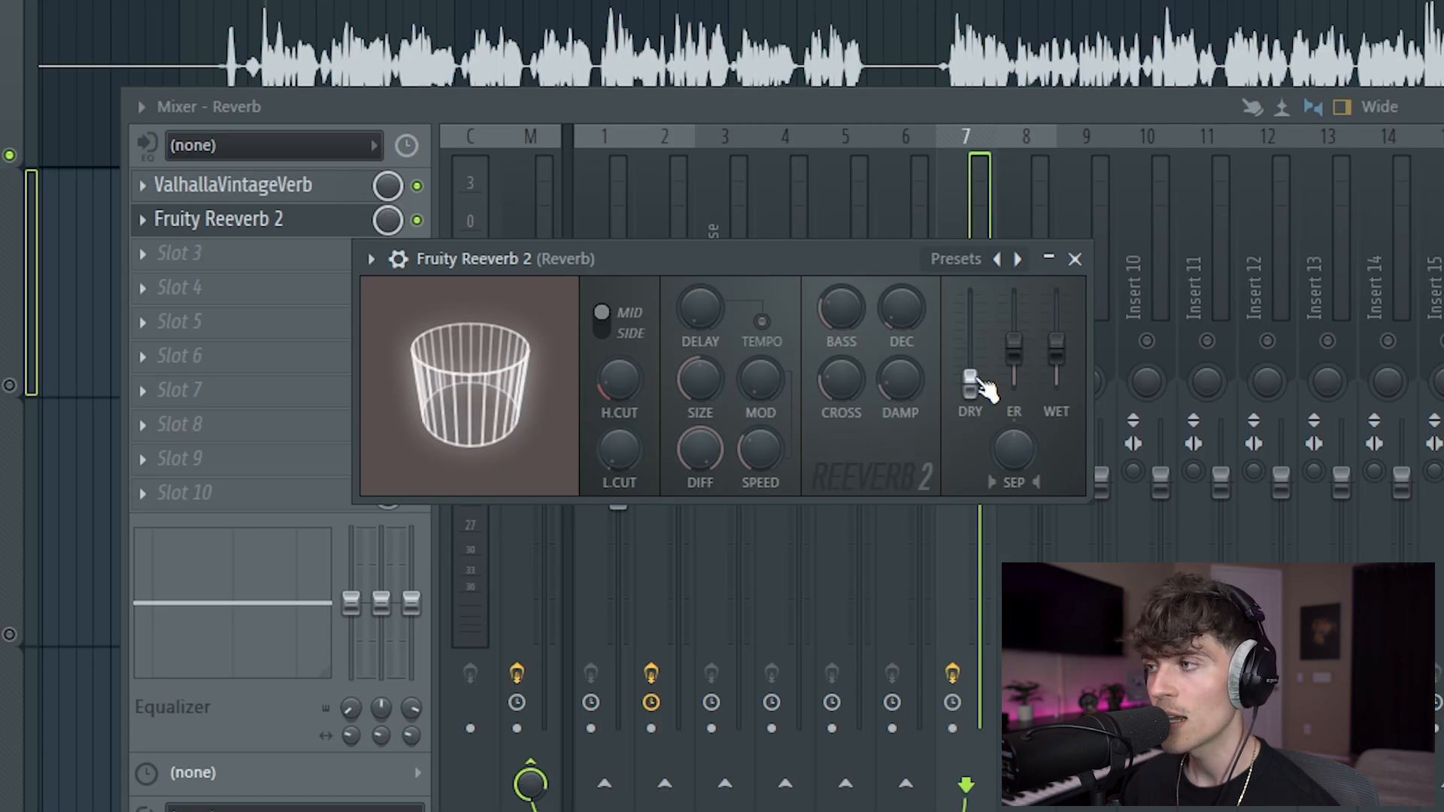
{"action": "right_click", "coordinate": [1058, 349]}
{"action": "left_click", "coordinate": [1131, 367]}
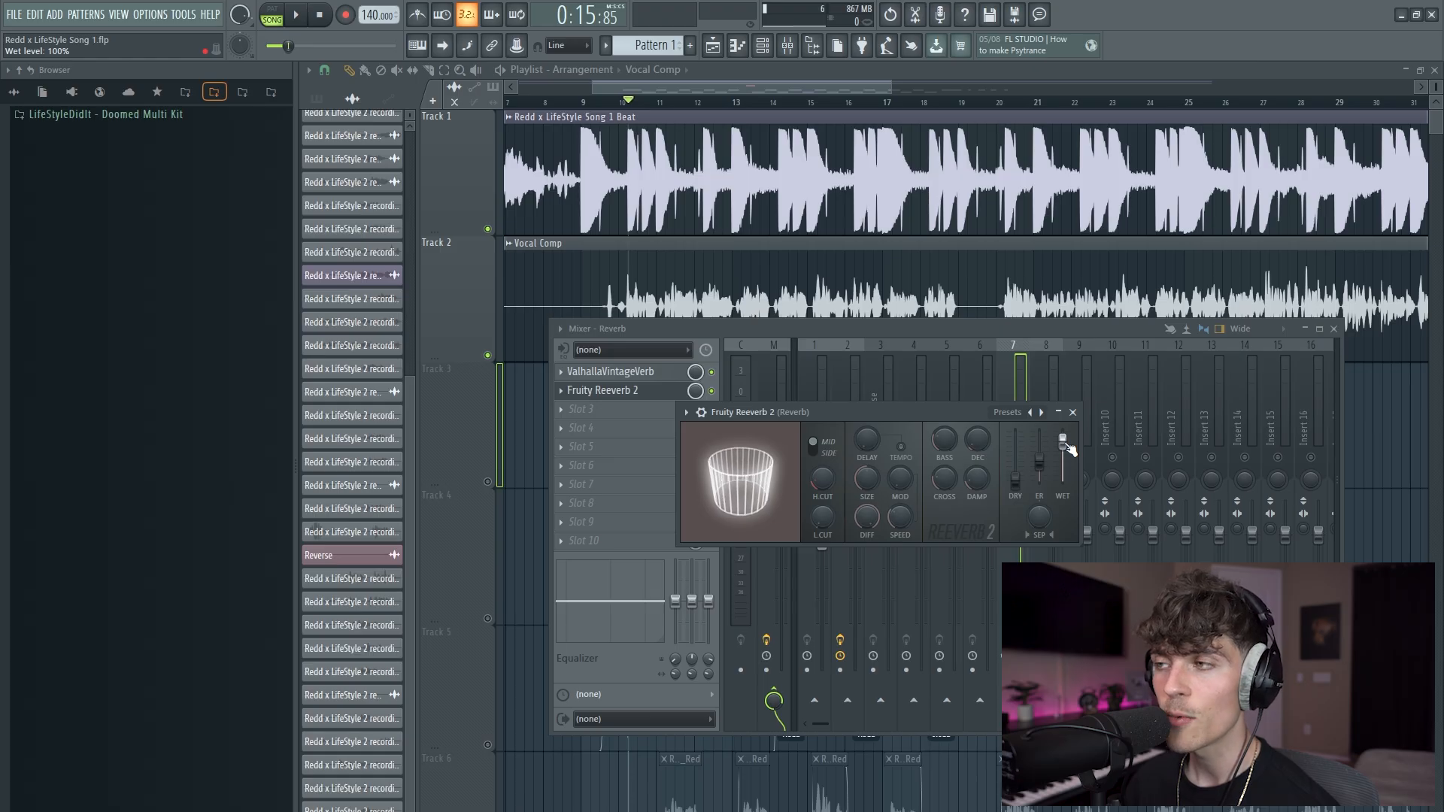
{"action": "left_click", "coordinate": [1021, 435]}
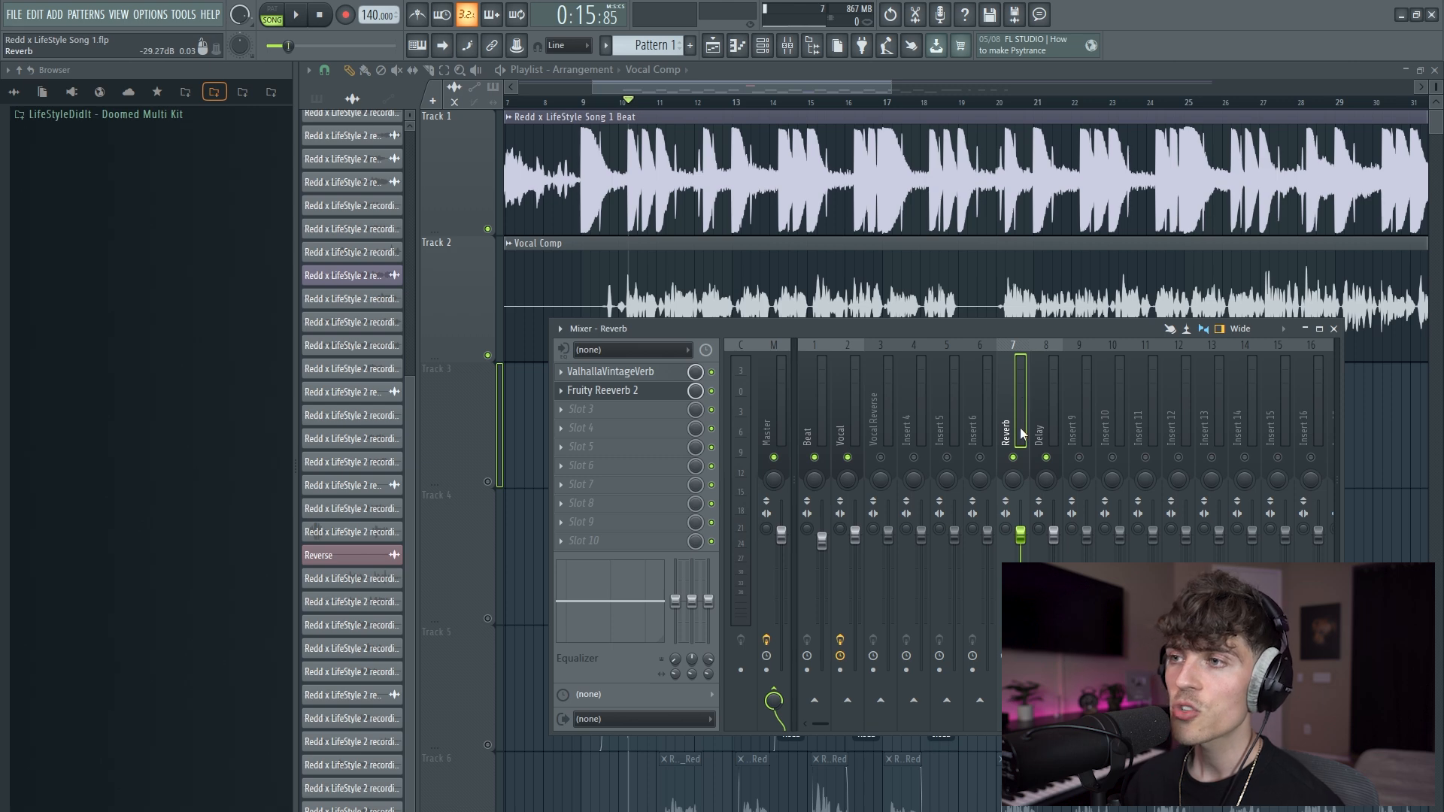
Reopen Fruity Reeverb 2 to go over its dry level, and switch to the Delay mixer channel.
{"action": "left_click", "coordinate": [655, 389]}
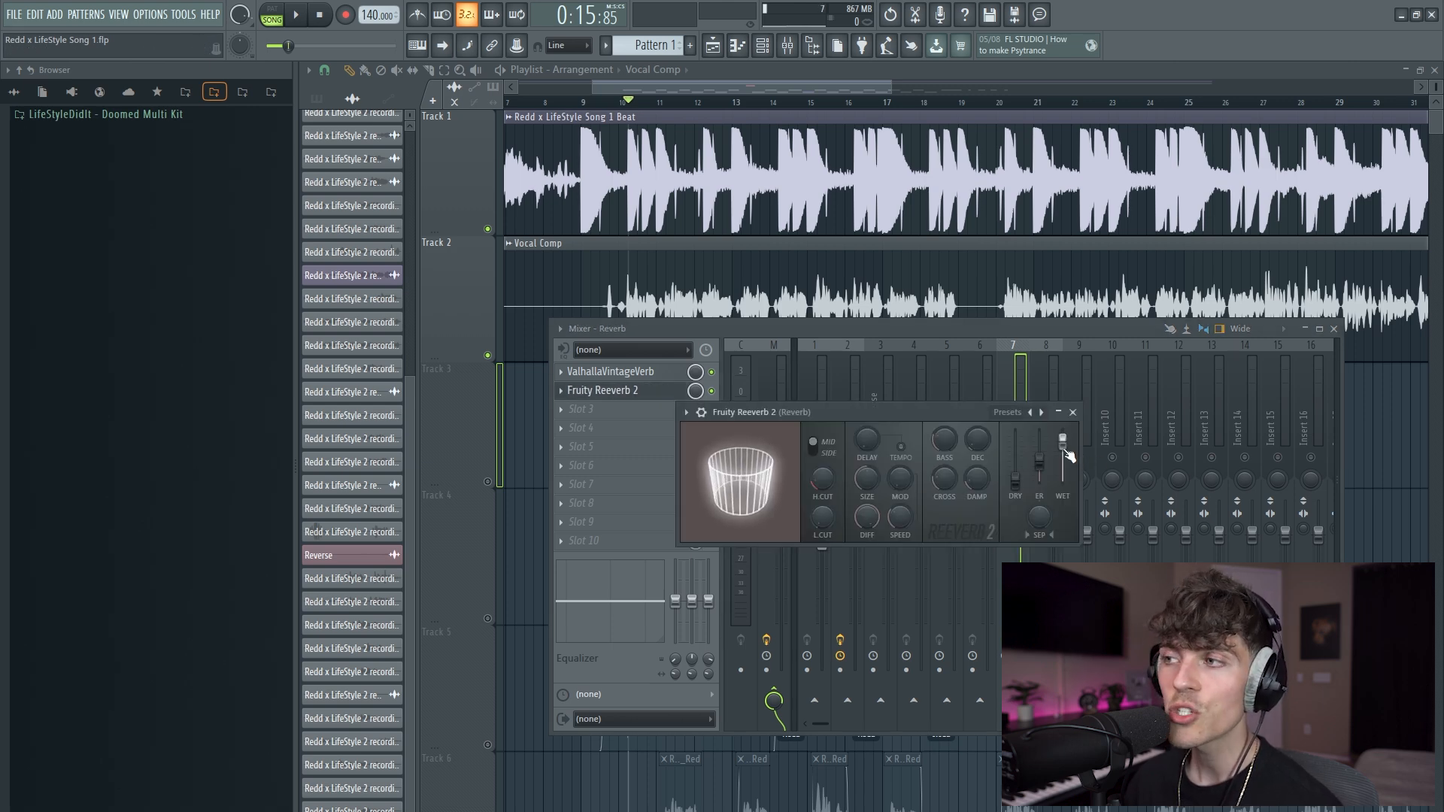
{"action": "left_click_drag", "start_coordinate": [1015, 481], "coordinate": [1015, 473]}
{"action": "right_click", "coordinate": [1015, 473]}
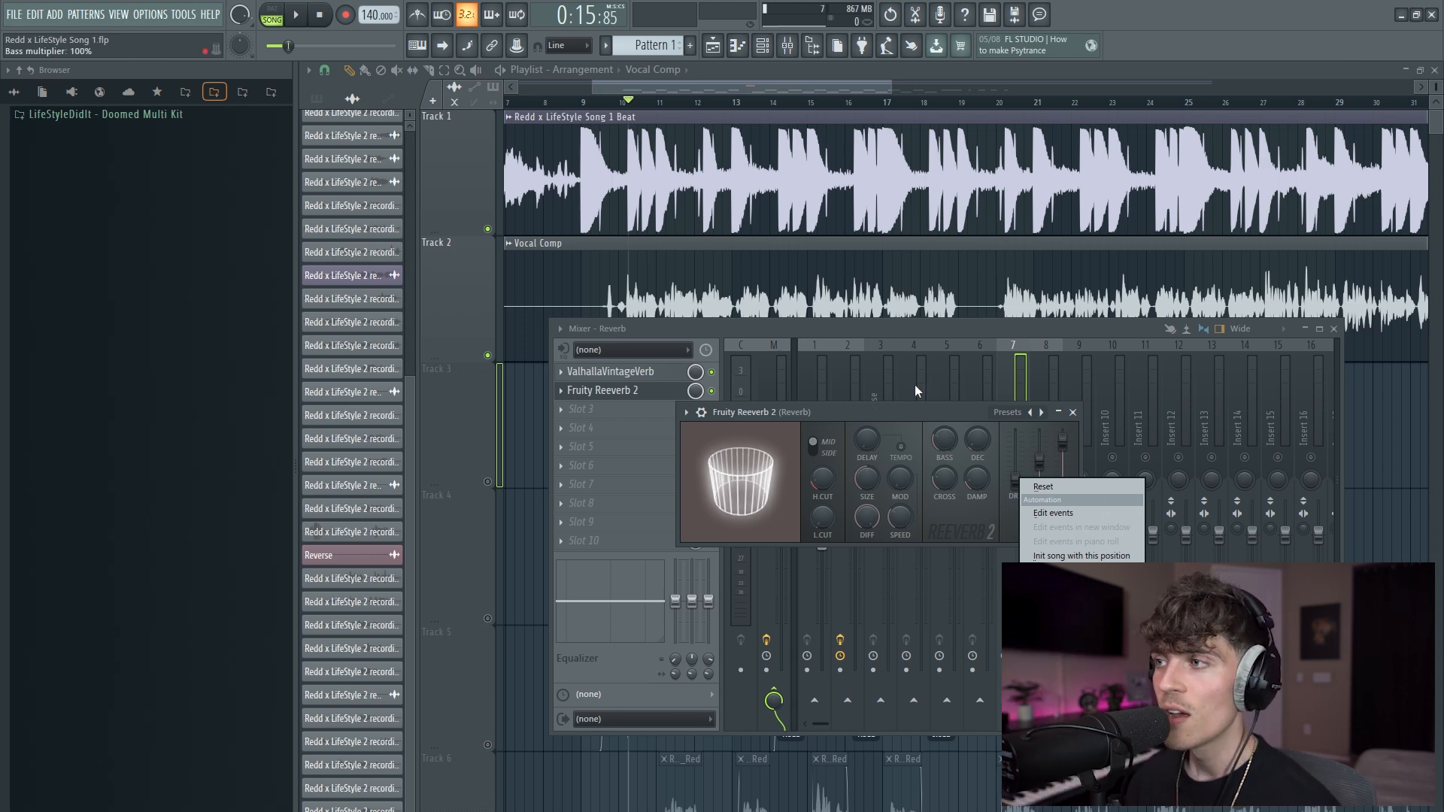
{"action": "left_click", "coordinate": [1045, 380]}
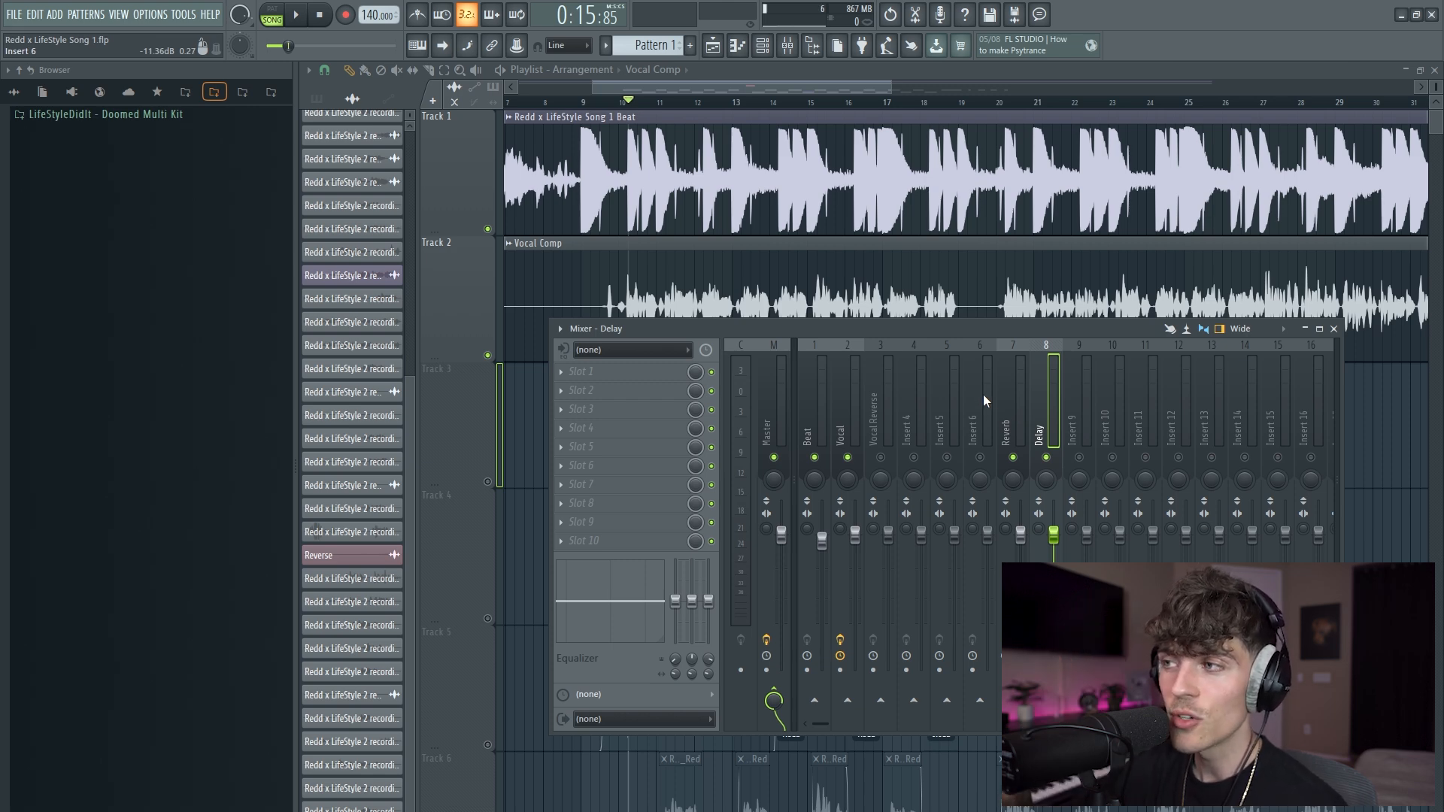
Delete Fruity Reeverb 2 from the Reverb channel and open that channel's ValhallaVintageVerb.
{"action": "left_click", "coordinate": [1008, 394]}
{"action": "left_click", "coordinate": [561, 390]}
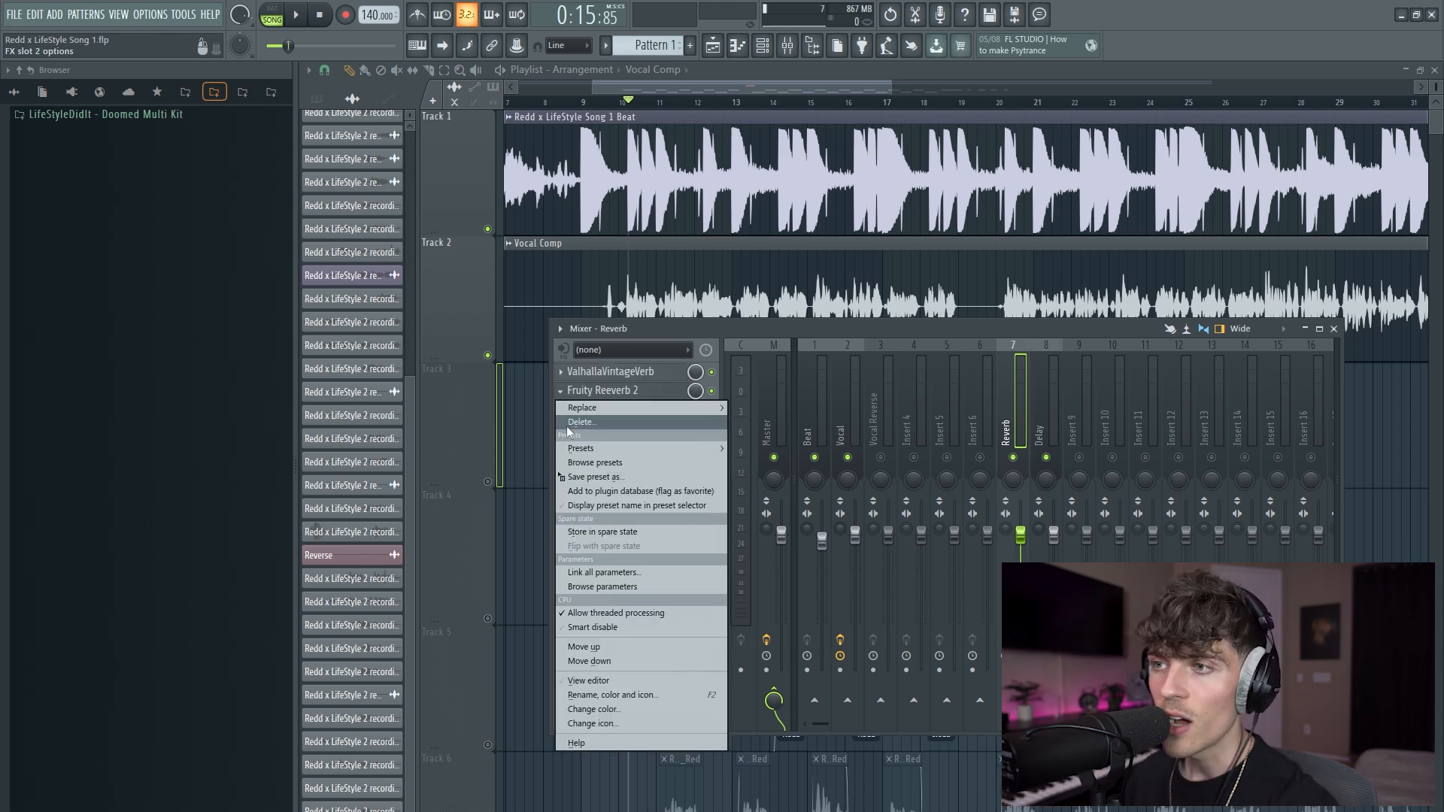
{"action": "left_click", "coordinate": [566, 422]}
{"action": "key", "text": "Return"}
{"action": "left_click", "coordinate": [603, 374]}
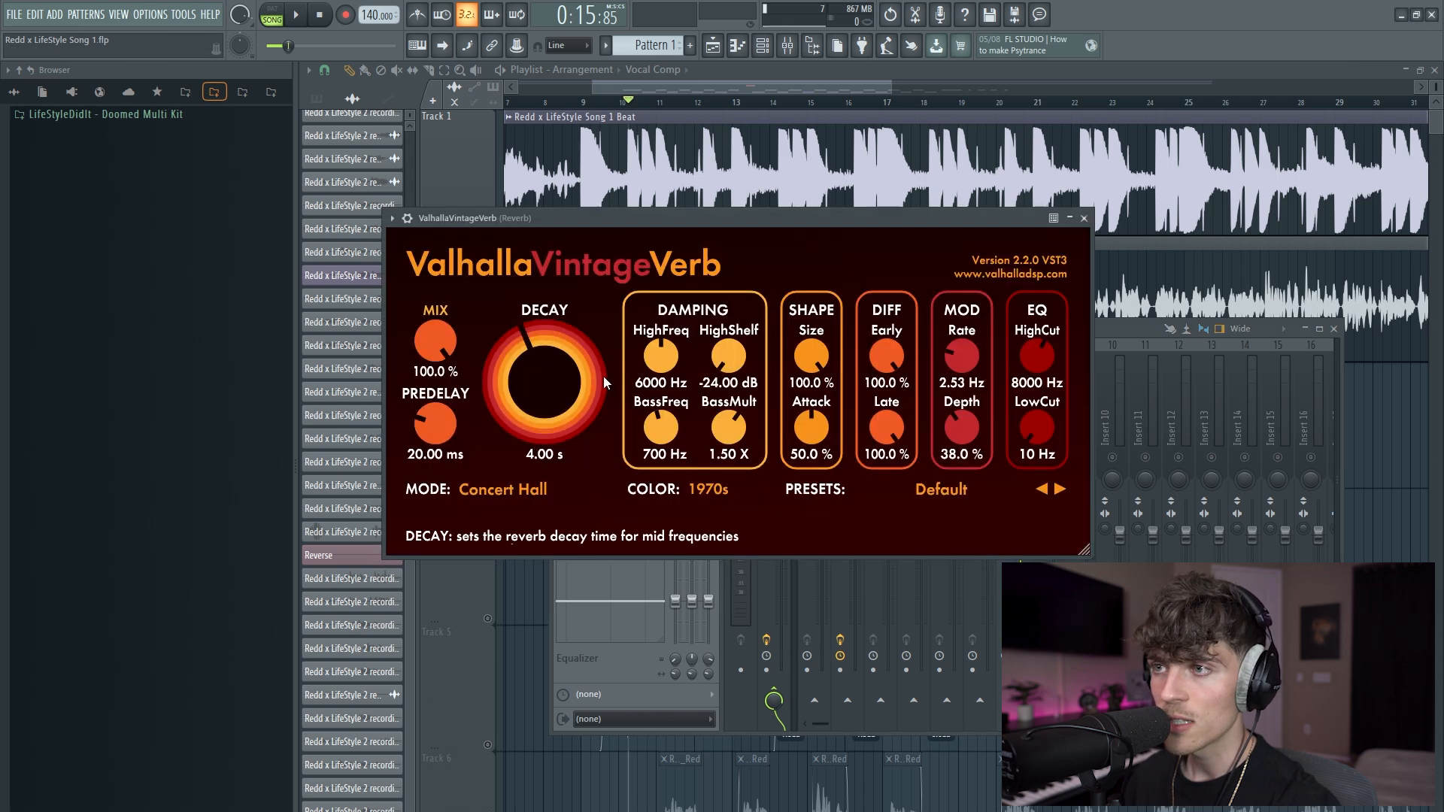
Close the reverb window and load H-Delay Stereo into slot 1 of the Delay channel.
{"action": "left_click", "coordinate": [1084, 219]}
{"action": "left_click", "coordinate": [1042, 410]}
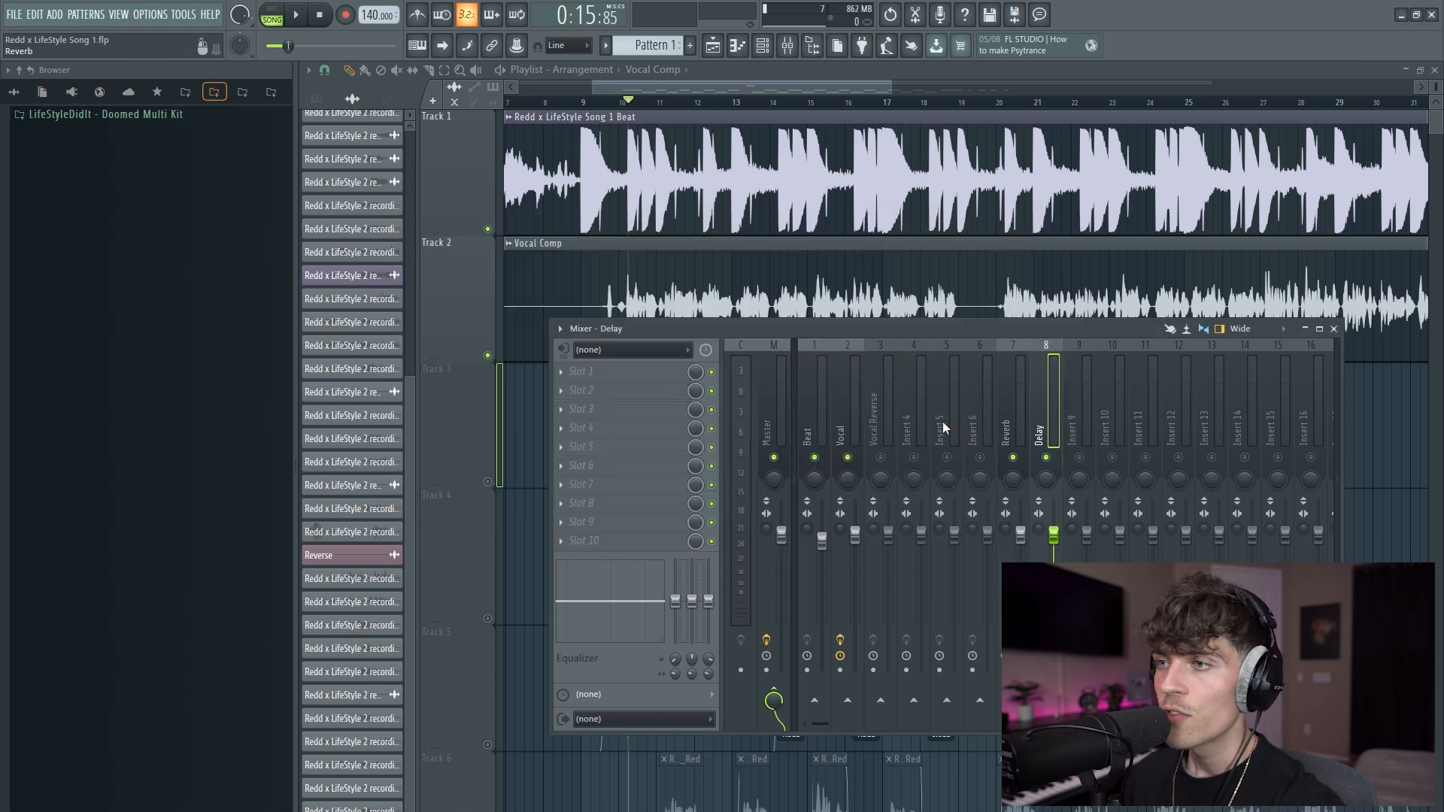
{"action": "left_click", "coordinate": [561, 372]}
{"action": "mouse_move", "coordinate": [579, 389]}
{"action": "mouse_move", "coordinate": [751, 737]}
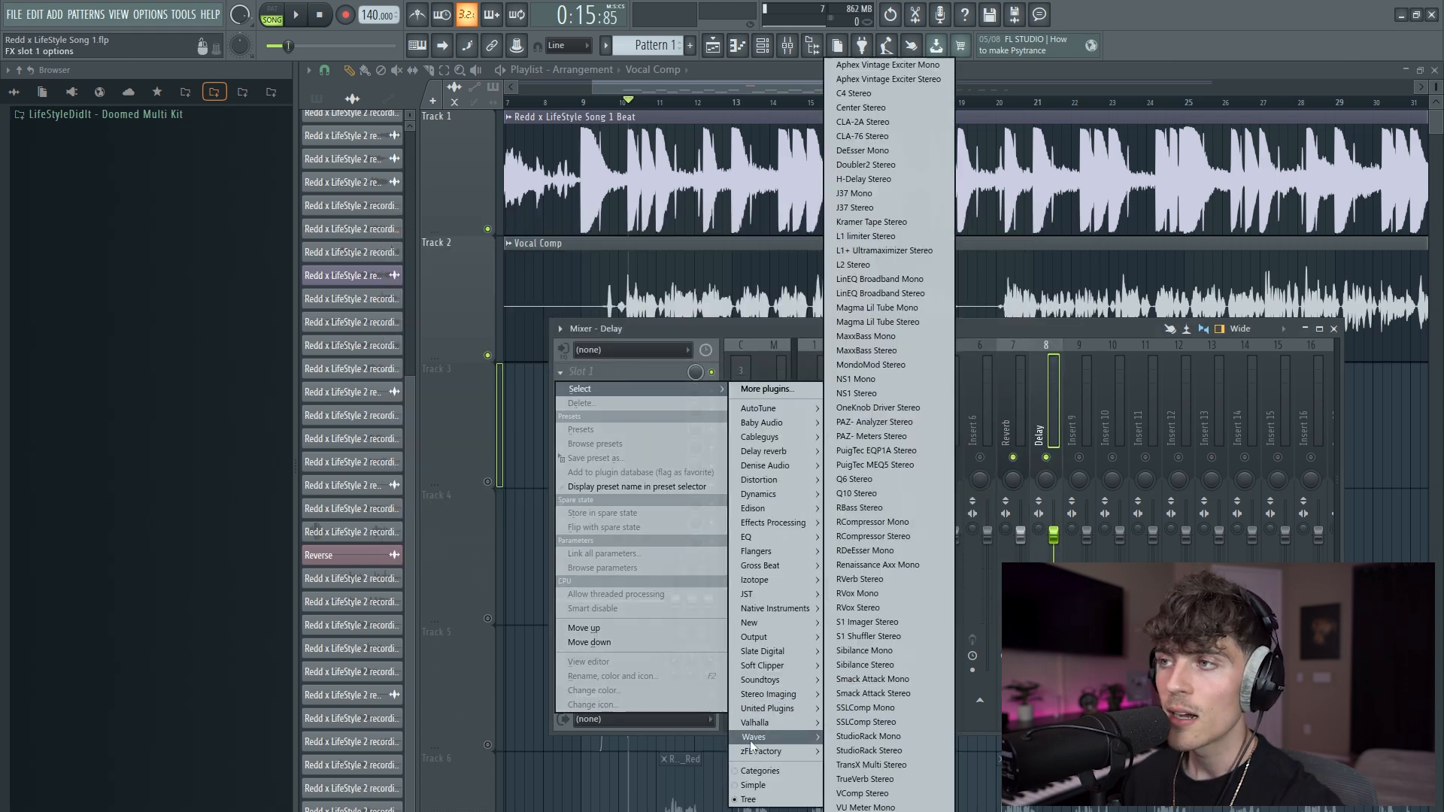
{"action": "left_click", "coordinate": [864, 179]}
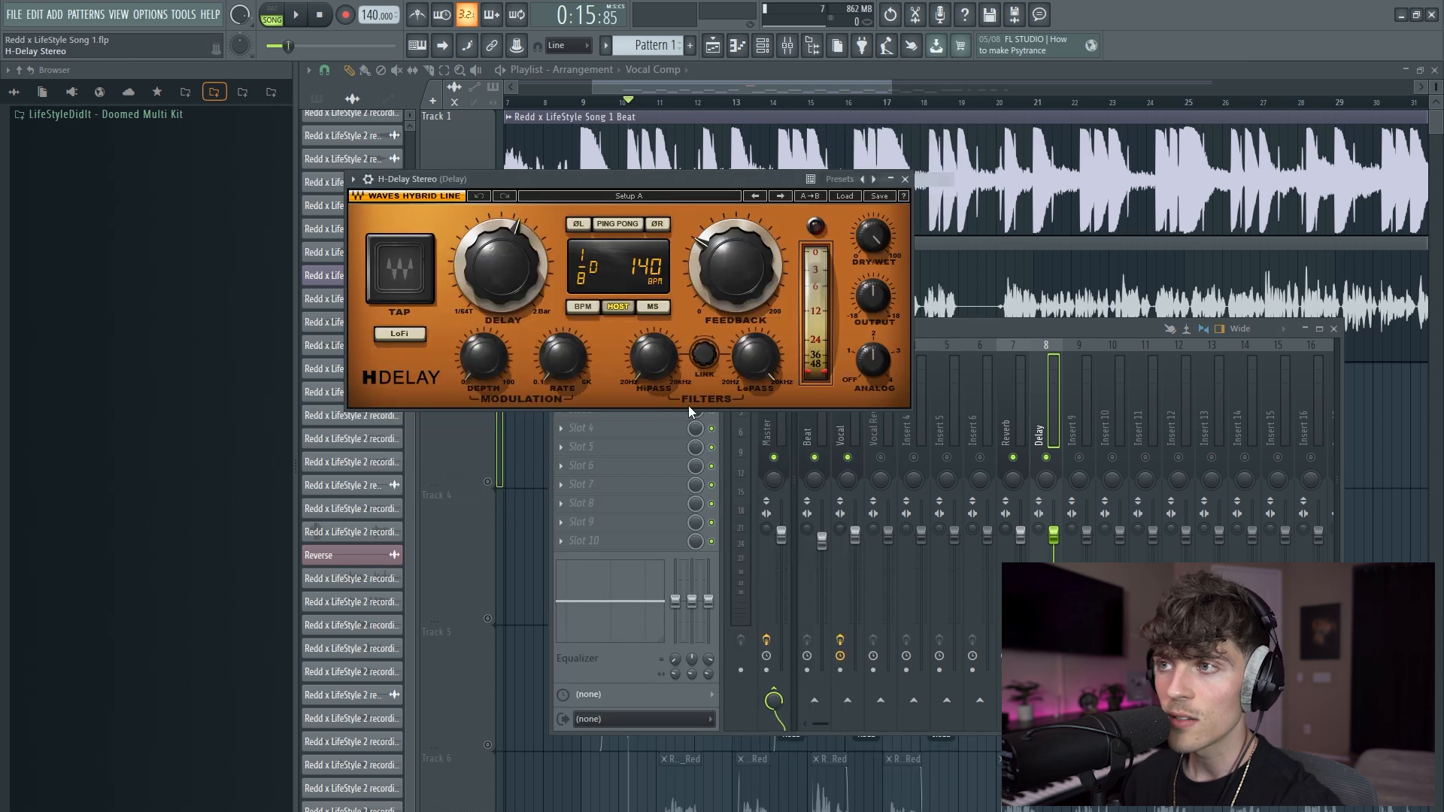
Set H-Delay to a 1/4 ping-pong delay with lower feedback and analog off, keeping it fully wet, and close it.
{"action": "left_click", "coordinate": [883, 246]}
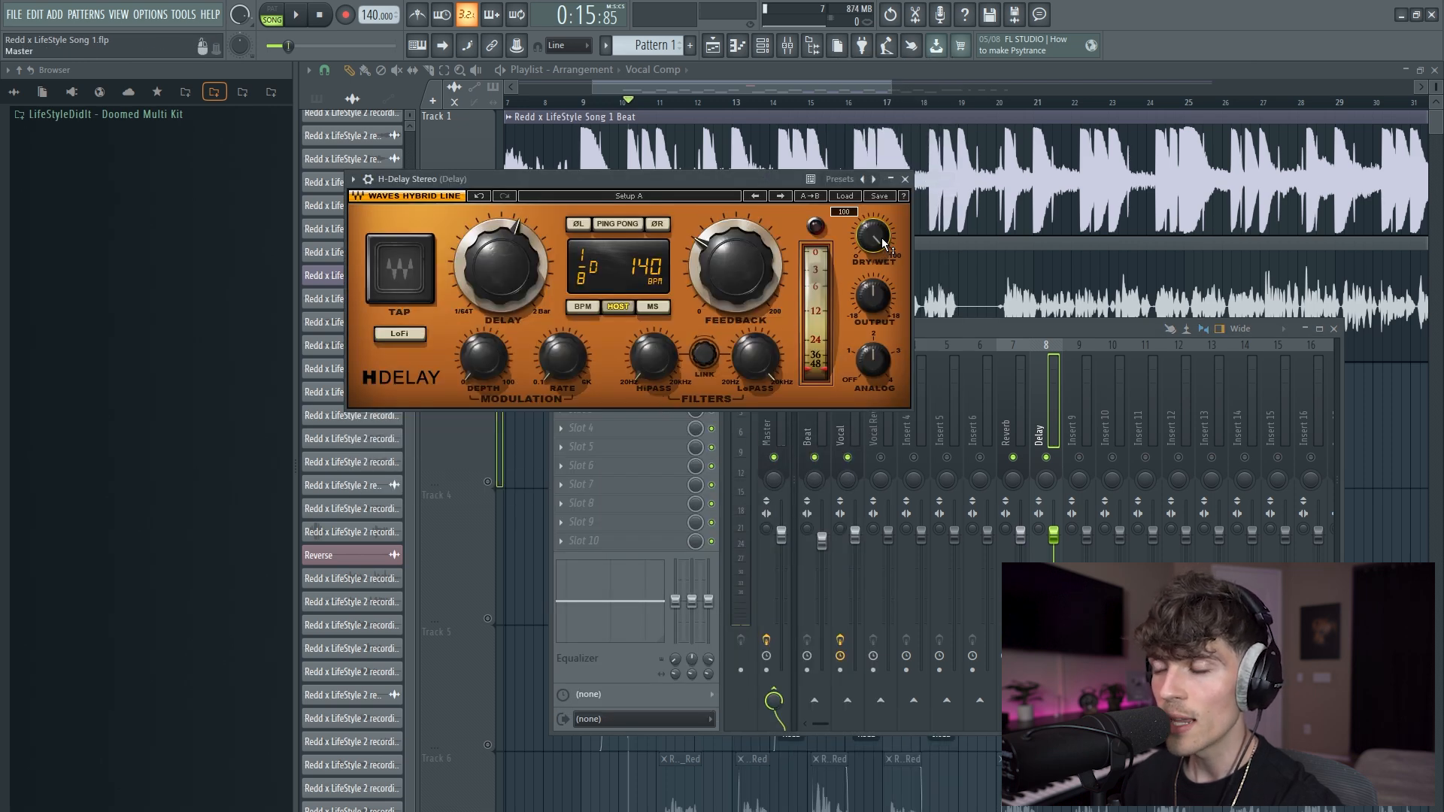
{"action": "left_click_drag", "start_coordinate": [736, 267], "coordinate": [735, 286]}
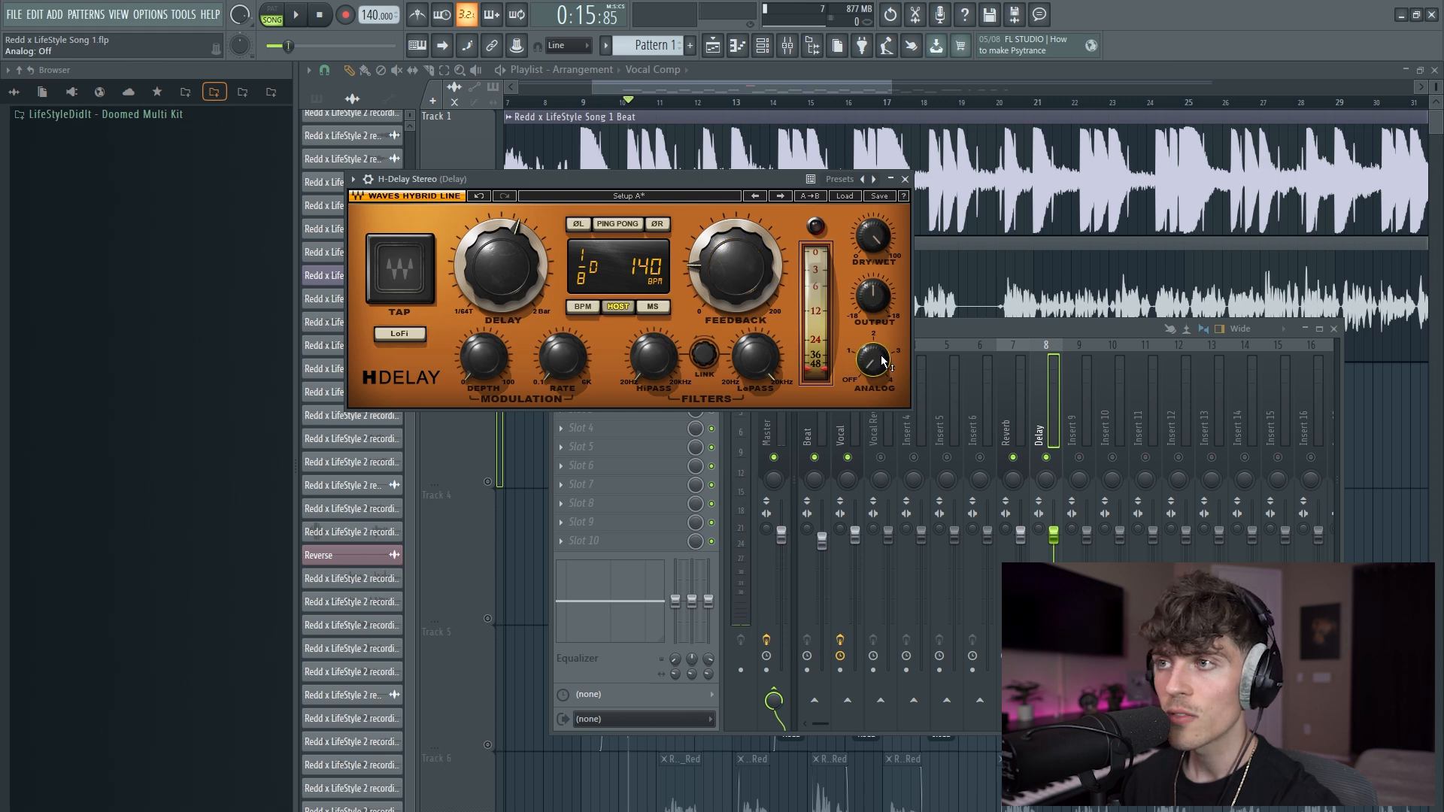
{"action": "left_click_drag", "start_coordinate": [501, 267], "coordinate": [546, 275]}
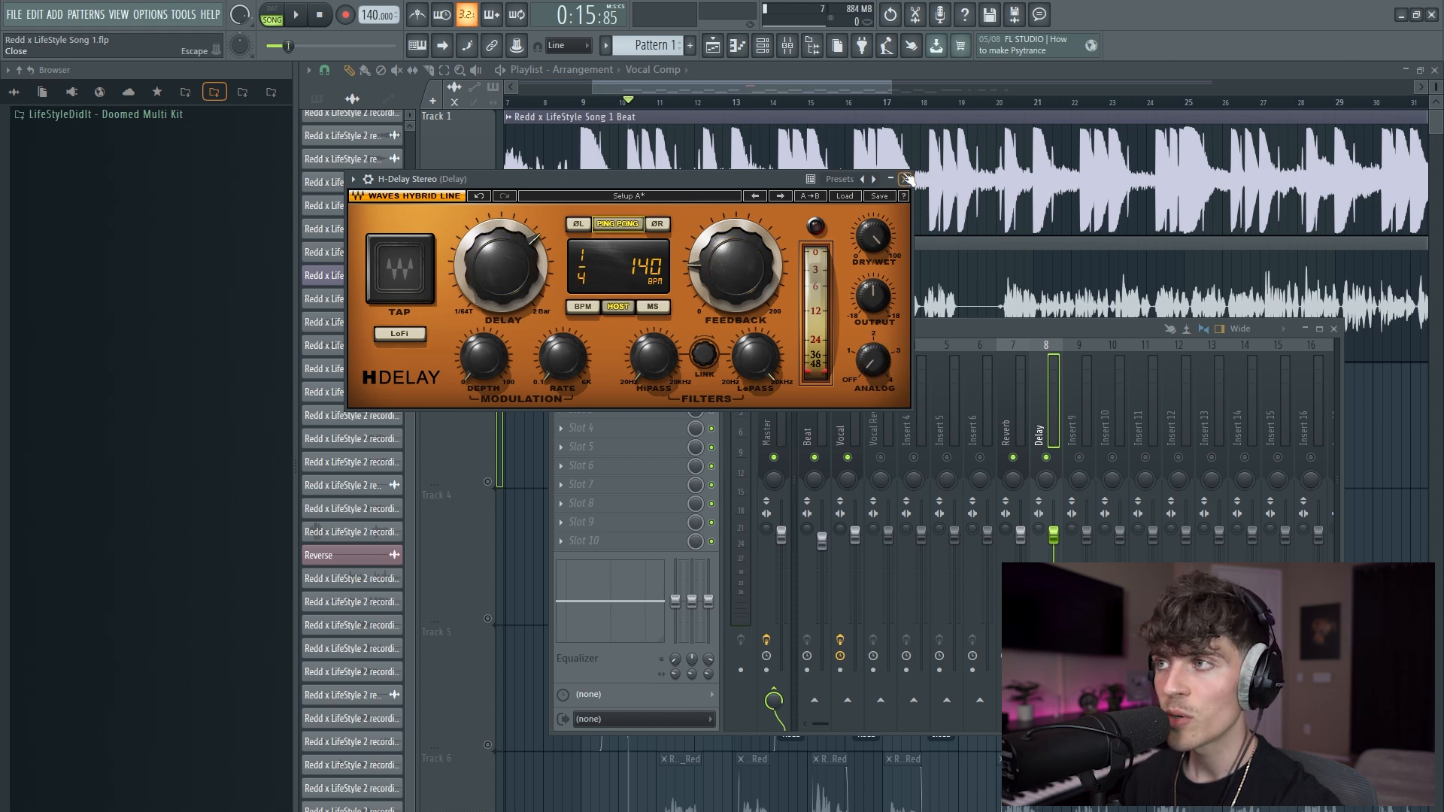
{"action": "left_click", "coordinate": [904, 179]}
Route the Vocal channel to both the Reverb and Delay channels as sends.
{"action": "left_click", "coordinate": [840, 406]}
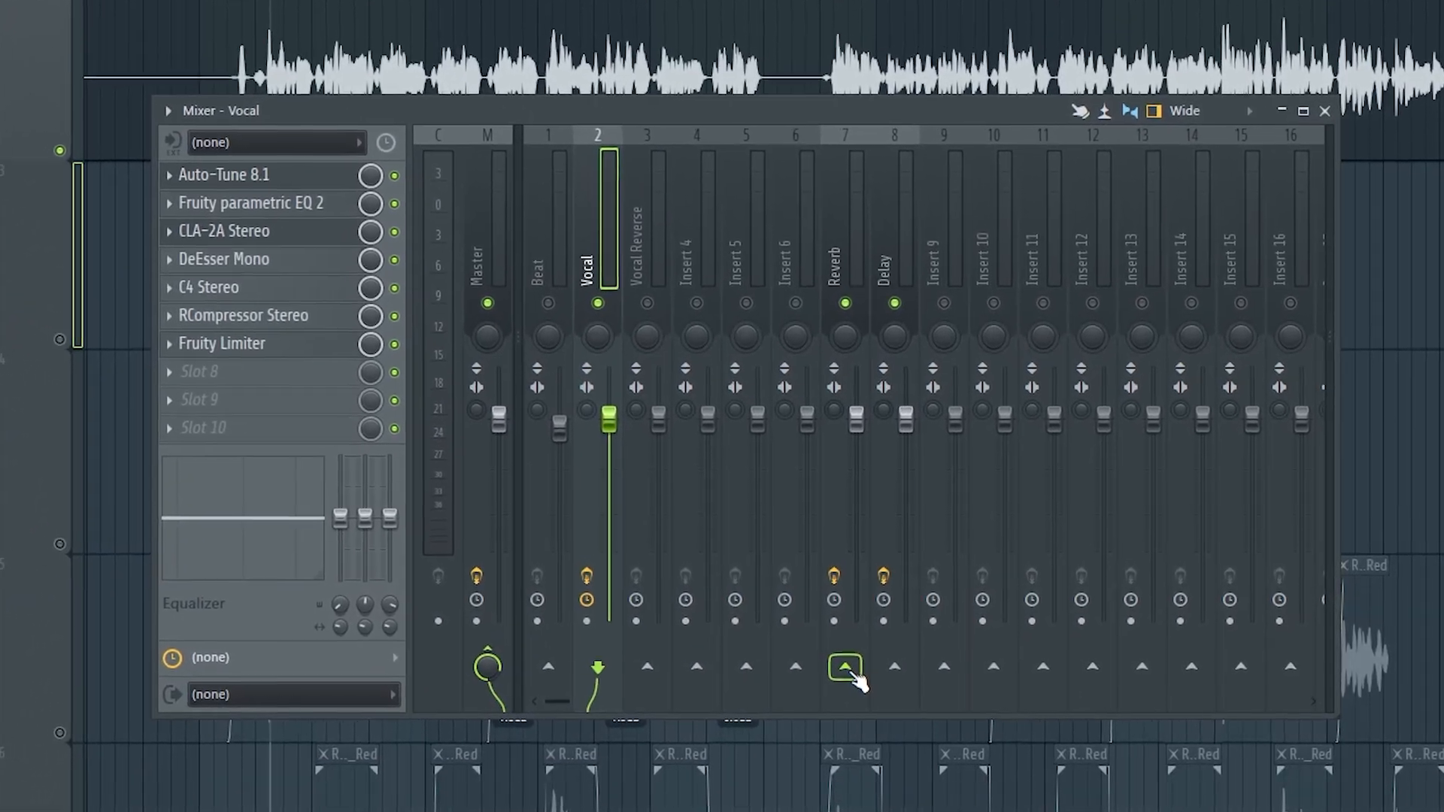
{"action": "right_click", "coordinate": [883, 675]}
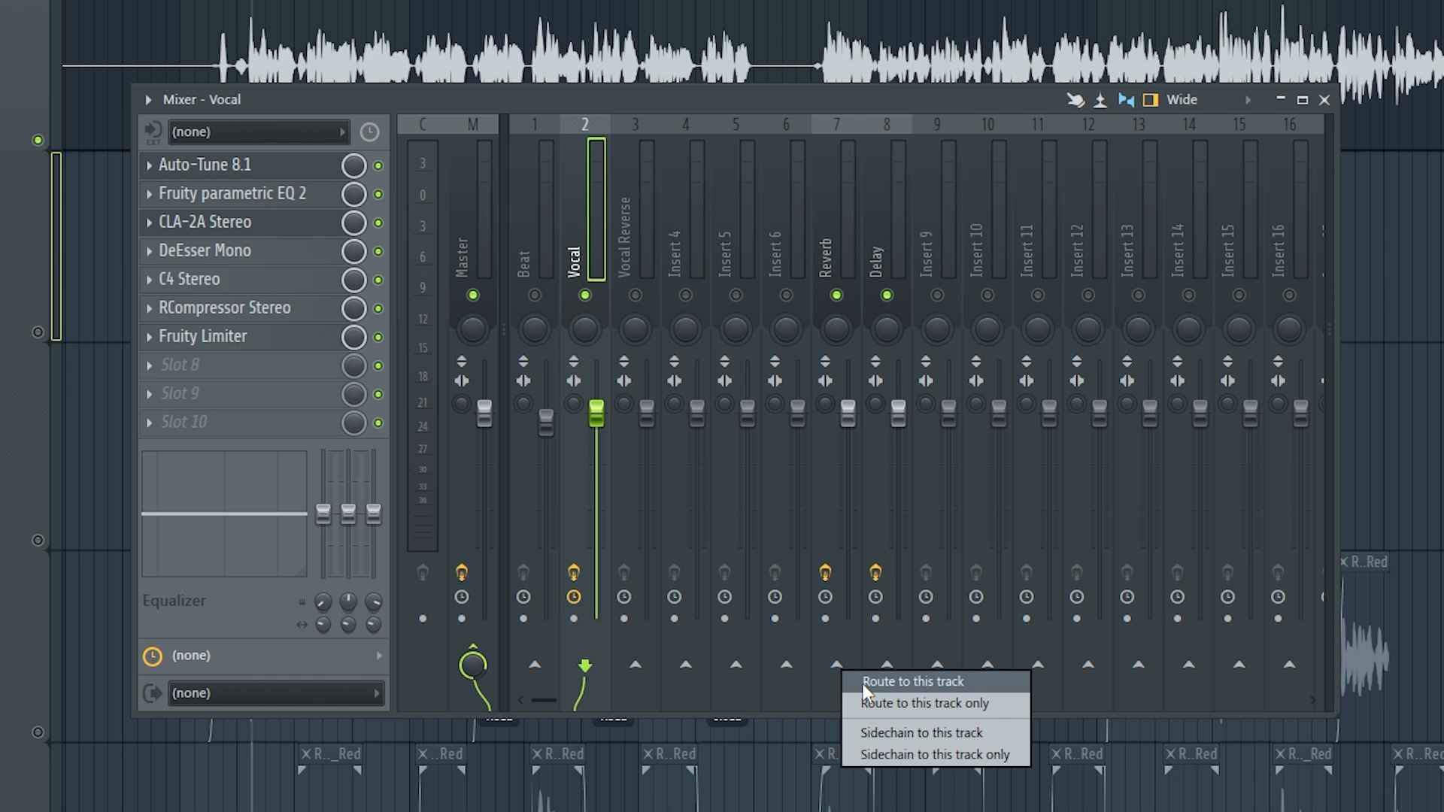
{"action": "left_click", "coordinate": [862, 681]}
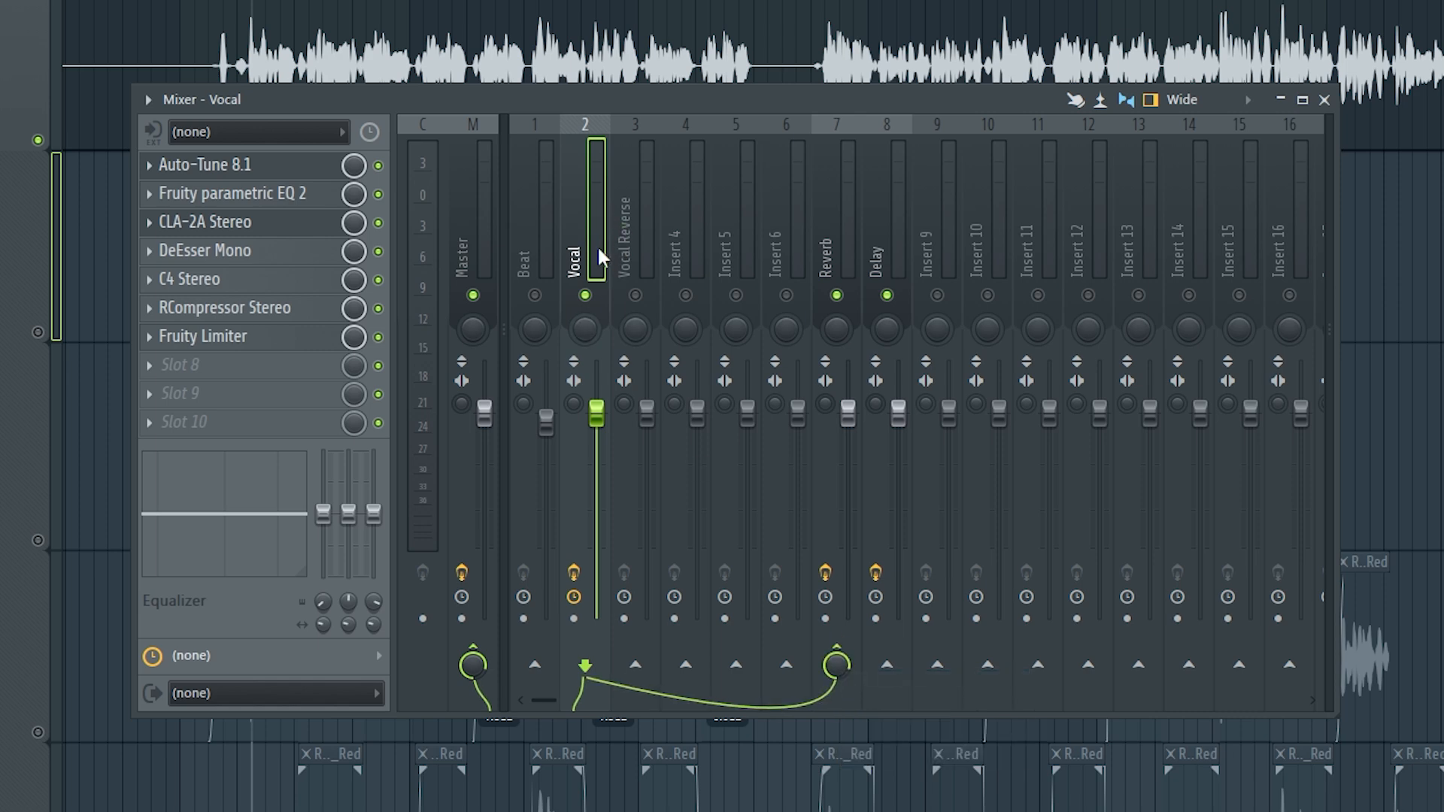
{"action": "right_click", "coordinate": [894, 667]}
{"action": "left_click", "coordinate": [961, 674]}
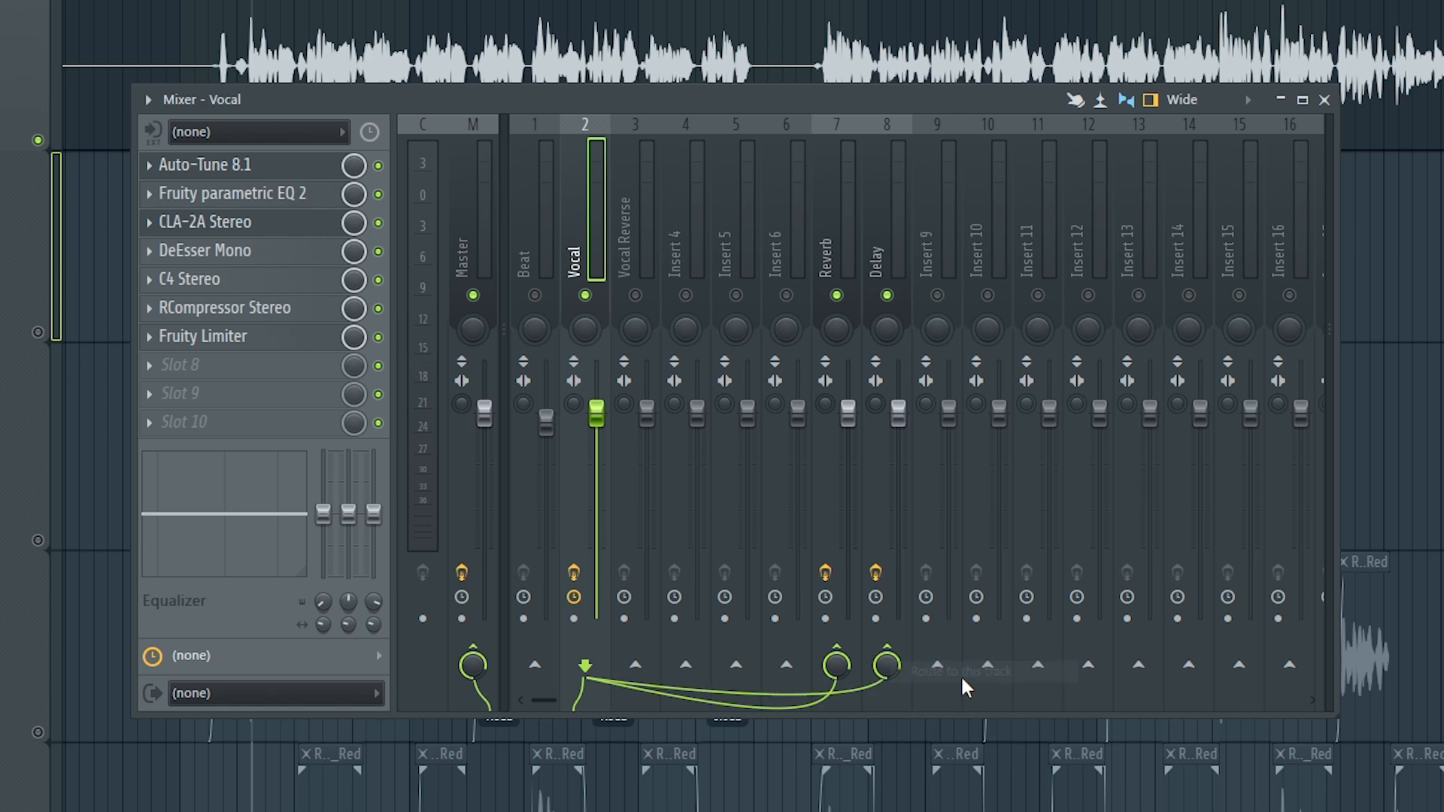
Compare the Vocal, Reverb and Delay channels to go over the send routing.
{"action": "left_click", "coordinate": [845, 229]}
{"action": "left_click", "coordinate": [572, 221]}
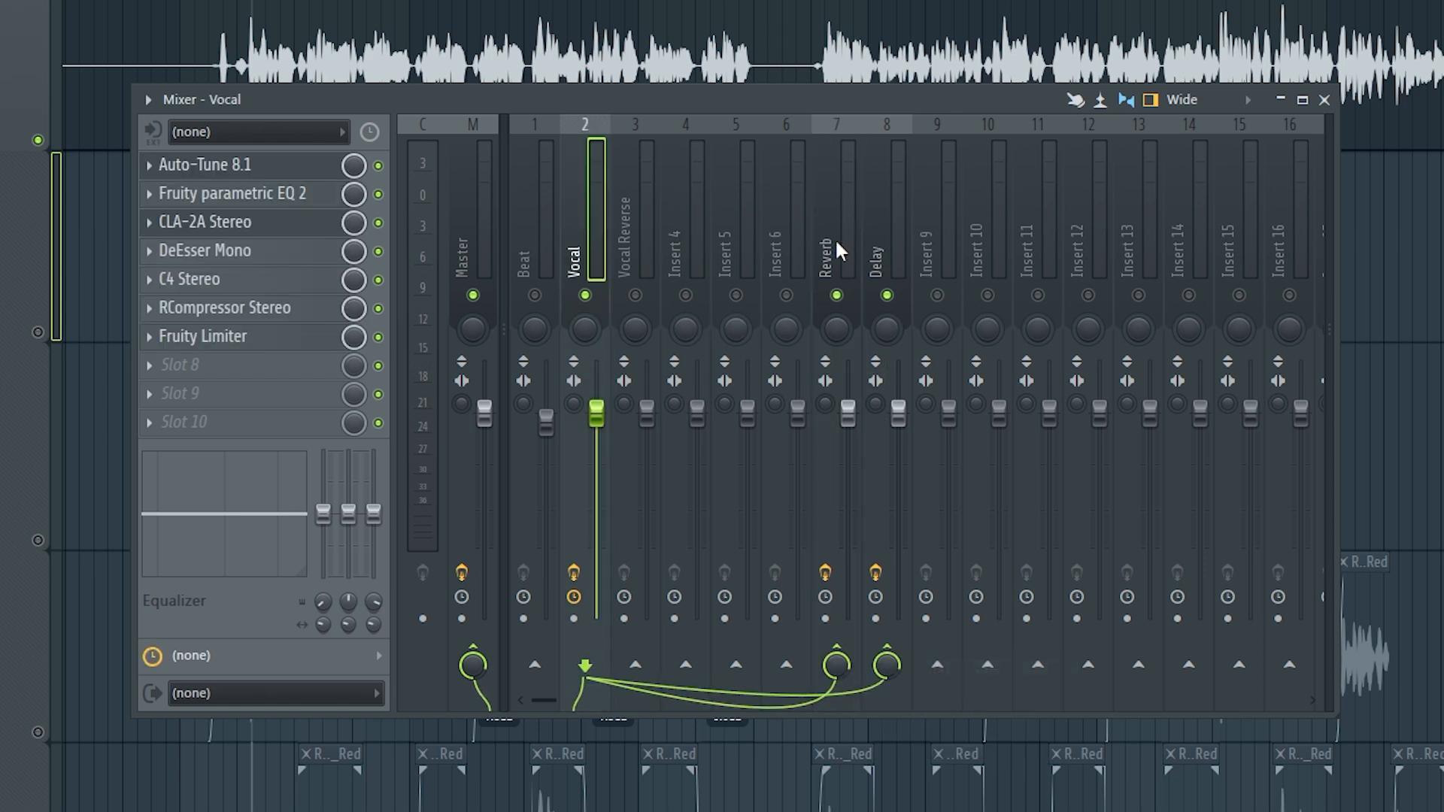
{"action": "left_click", "coordinate": [834, 238]}
{"action": "left_click", "coordinate": [874, 234]}
{"action": "left_click", "coordinate": [573, 233]}
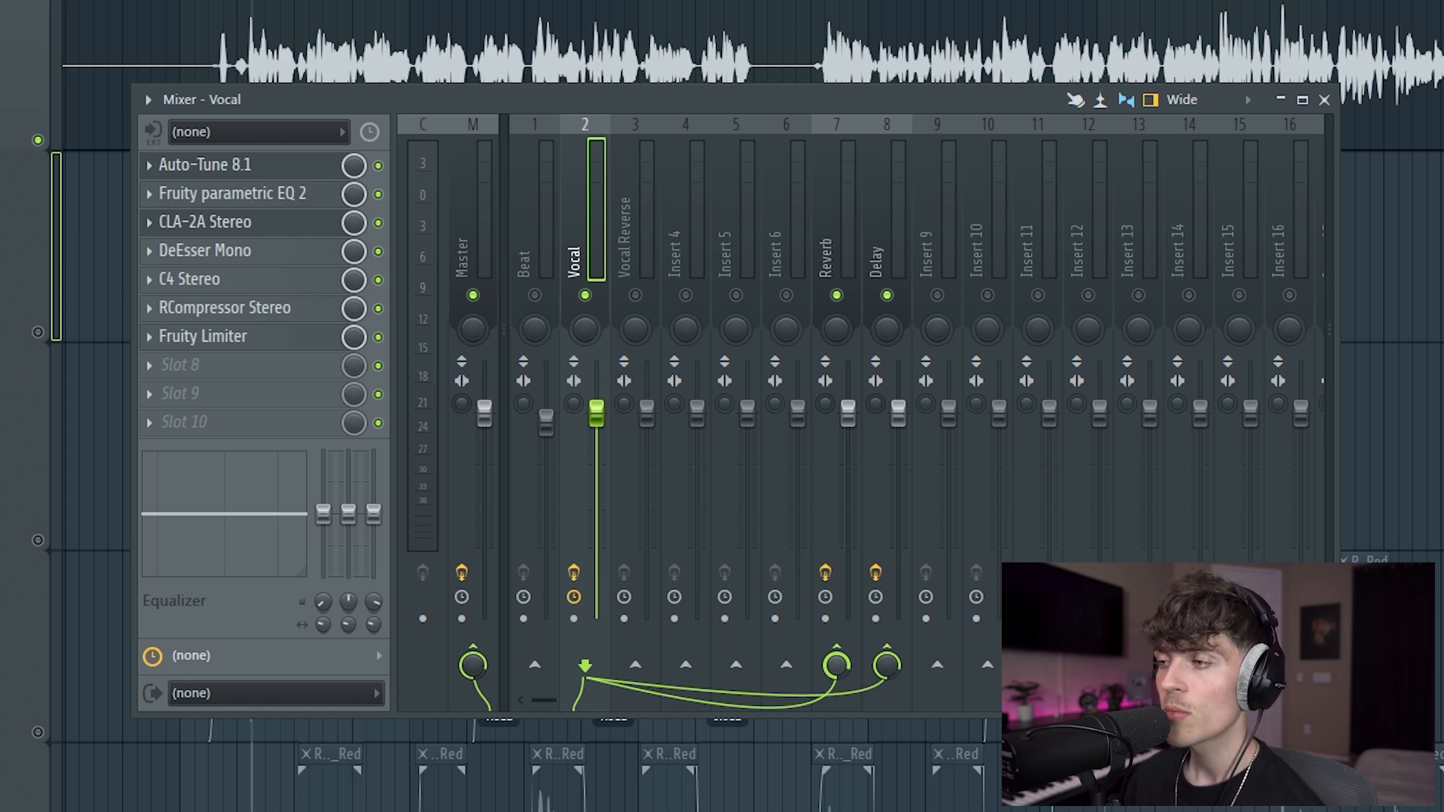
Reset the Vocal channel's send level to Reverb and mute the Delay channel.
{"action": "right_click", "coordinate": [836, 667]}
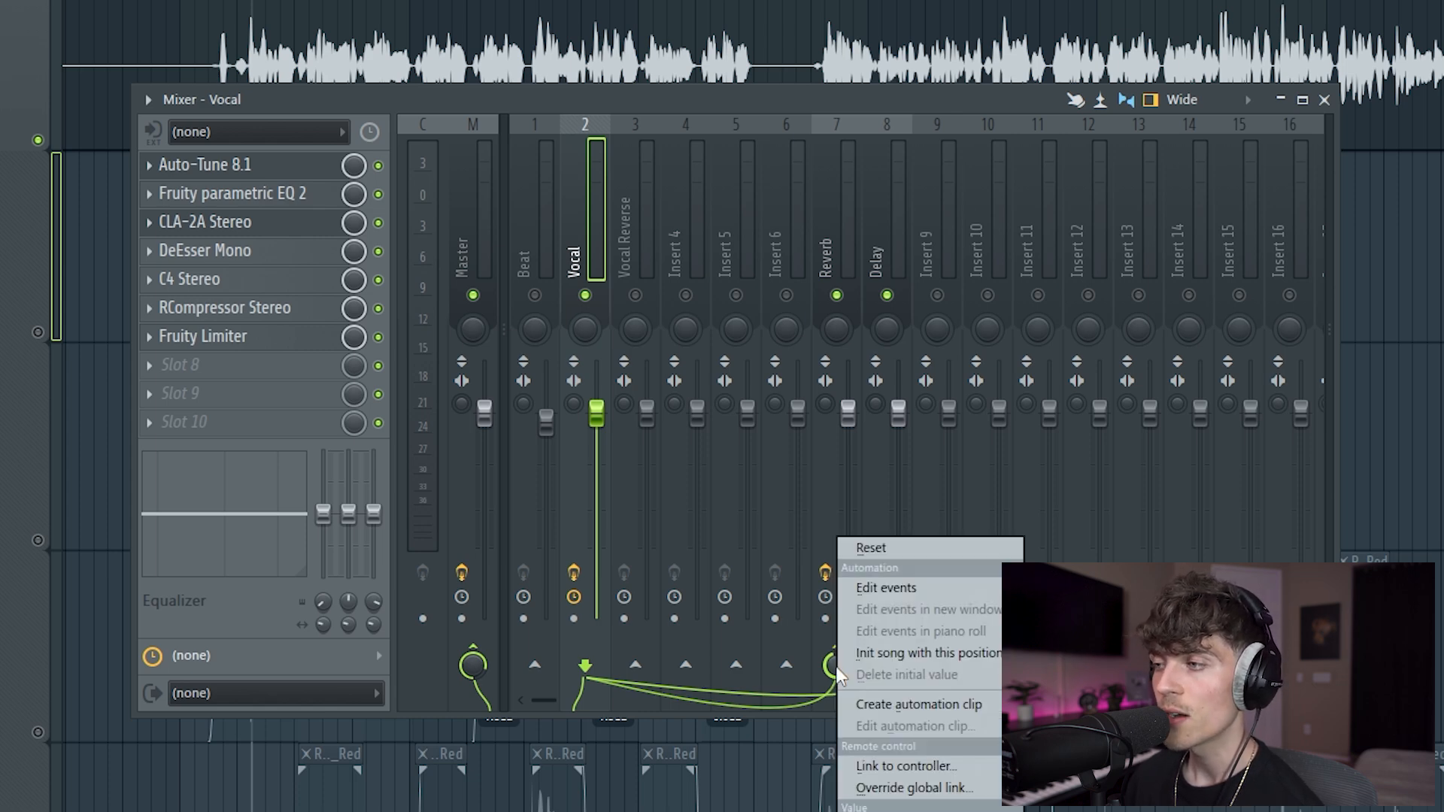
{"action": "left_click", "coordinate": [877, 557]}
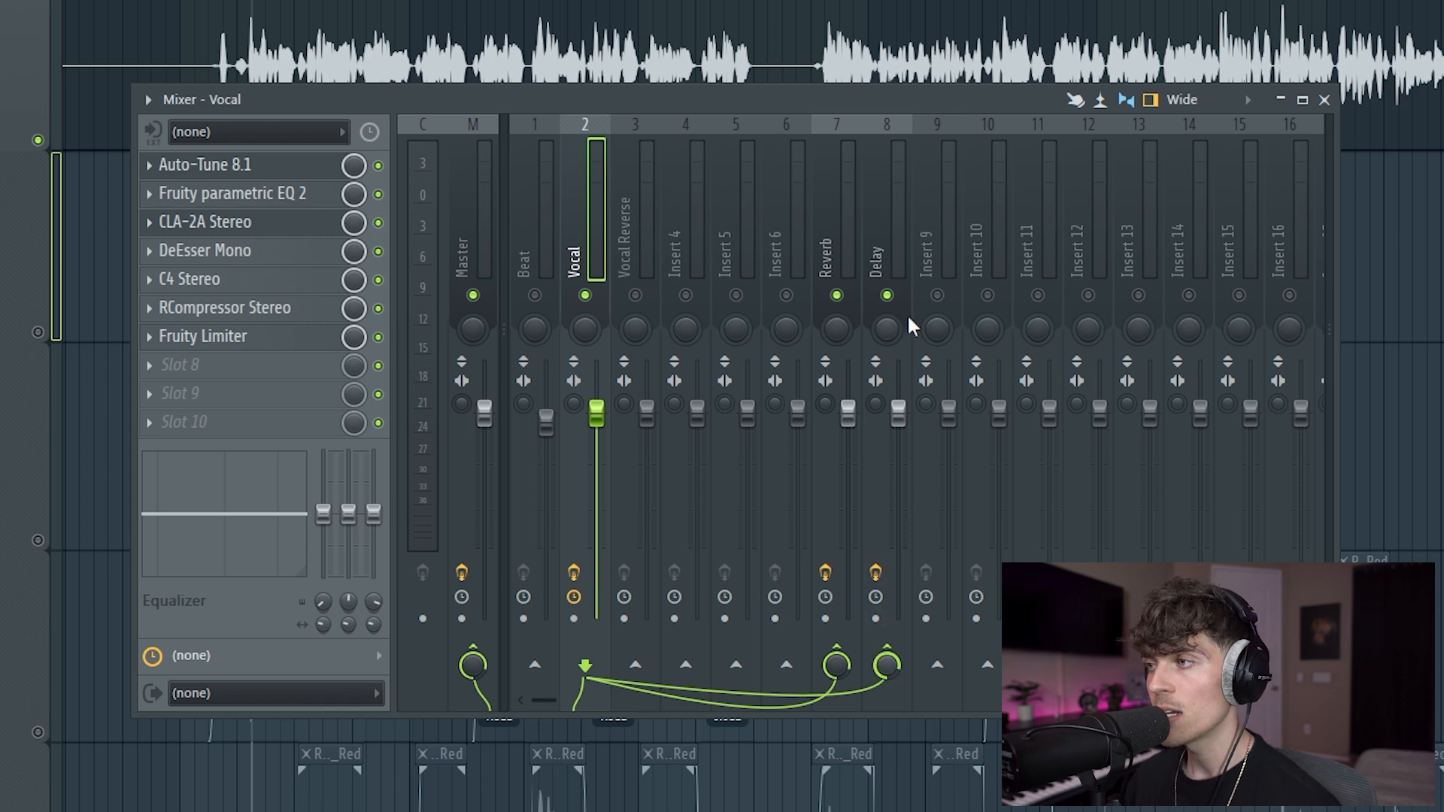
{"action": "left_click", "coordinate": [882, 251]}
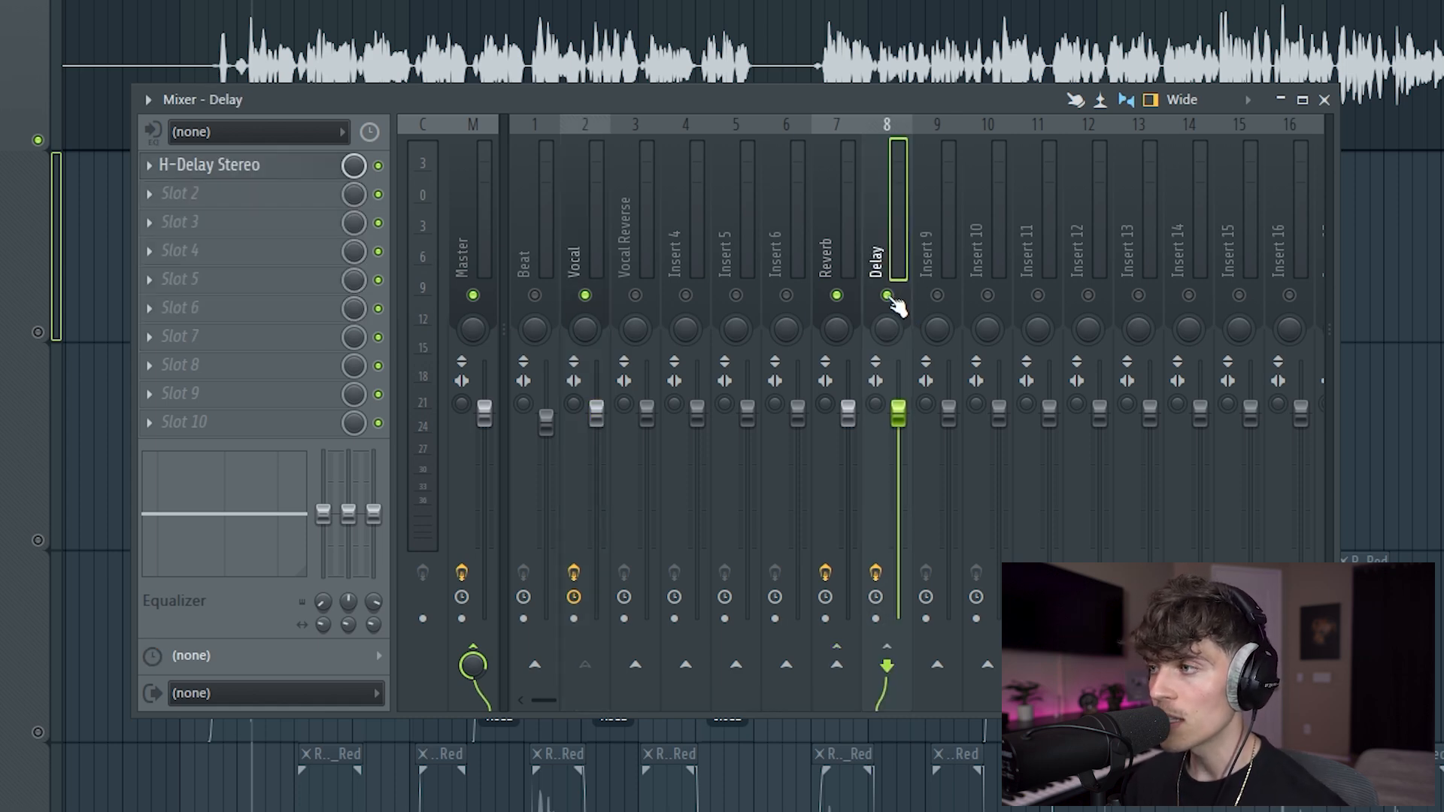
{"action": "left_click", "coordinate": [573, 252]}
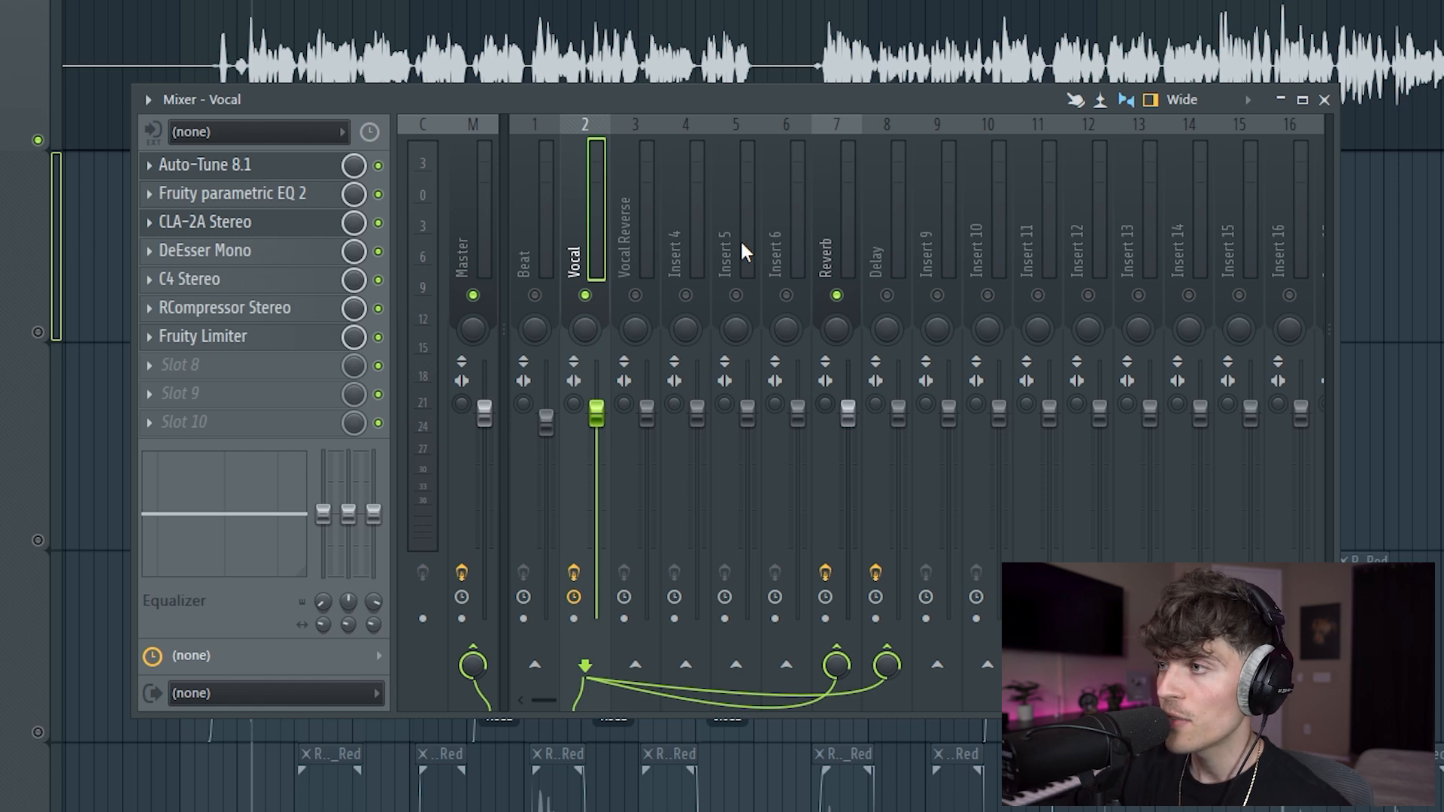
Review ValhallaVintageVerb on the Reverb channel and play back the vocal with the reverb.
{"action": "left_click", "coordinate": [832, 192]}
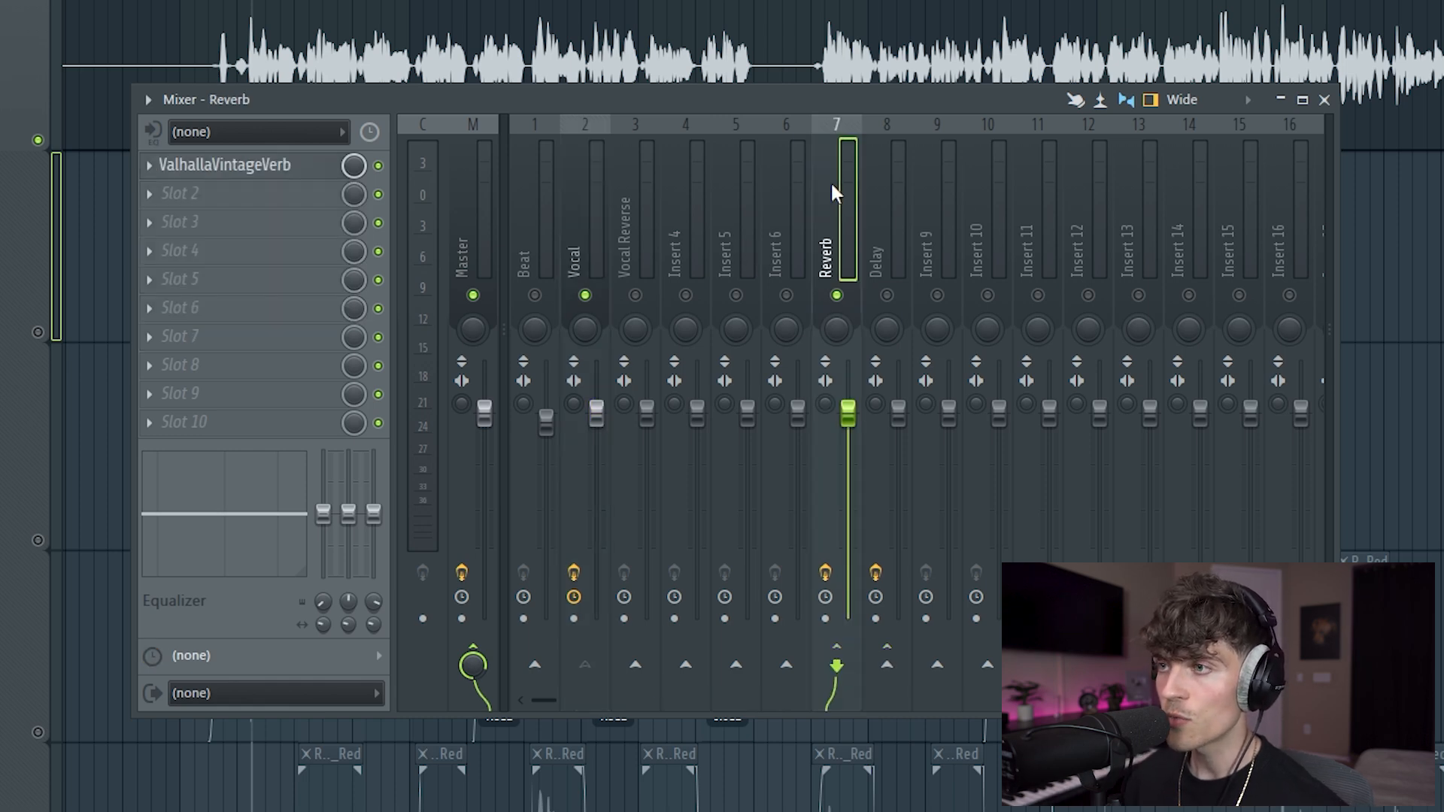
{"action": "left_click", "coordinate": [224, 165]}
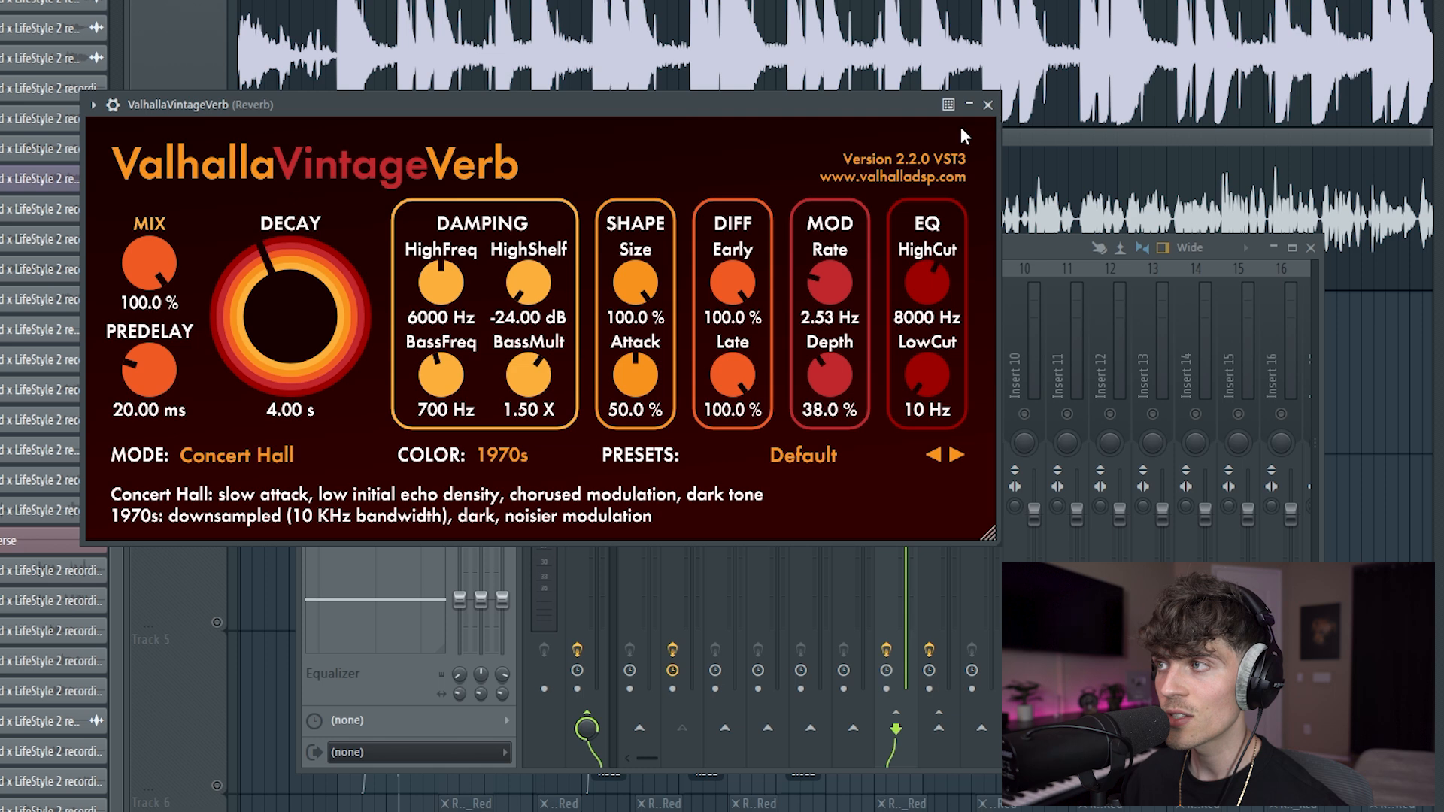
{"action": "left_click", "coordinate": [987, 105]}
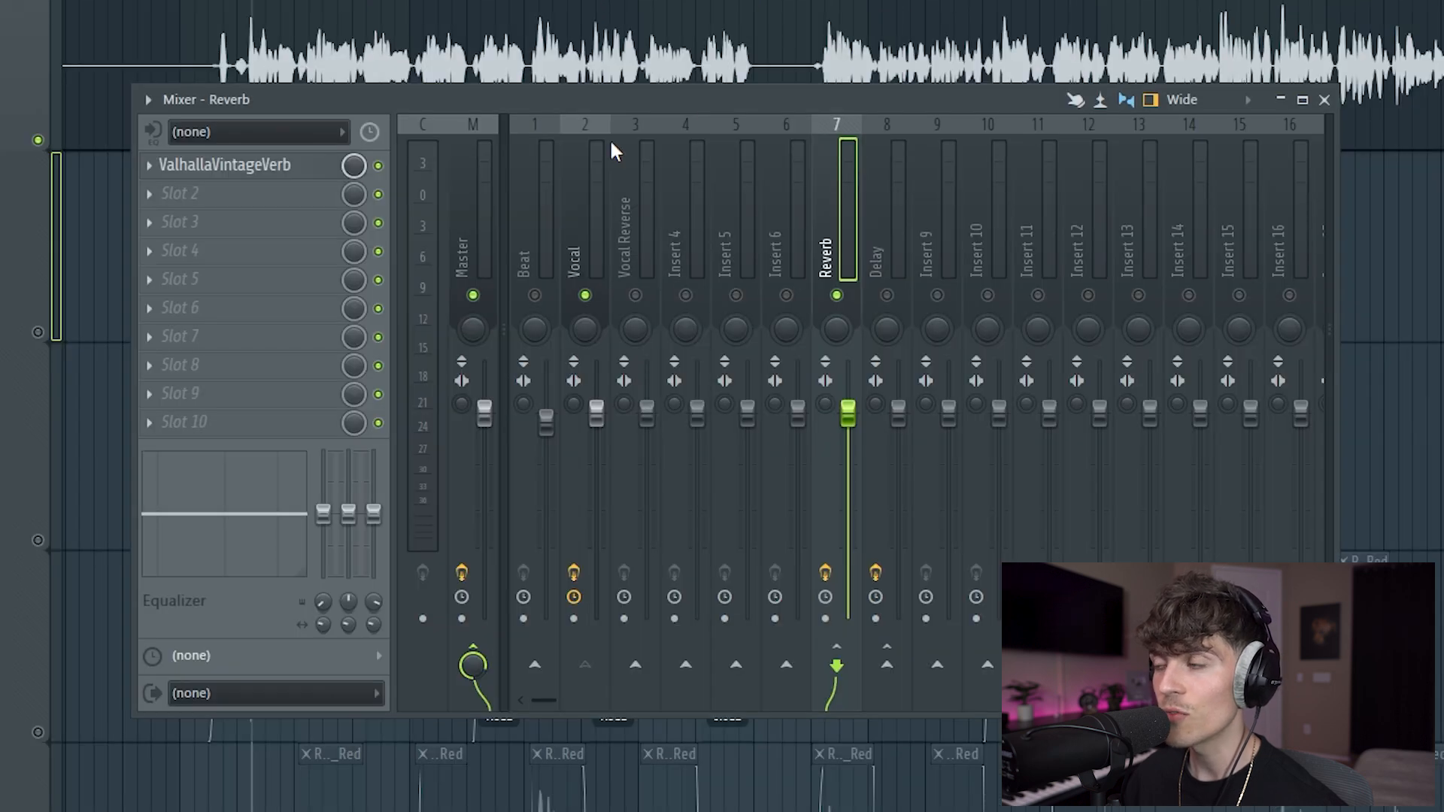
{"action": "key", "text": "space"}
{"action": "key", "text": "space"}
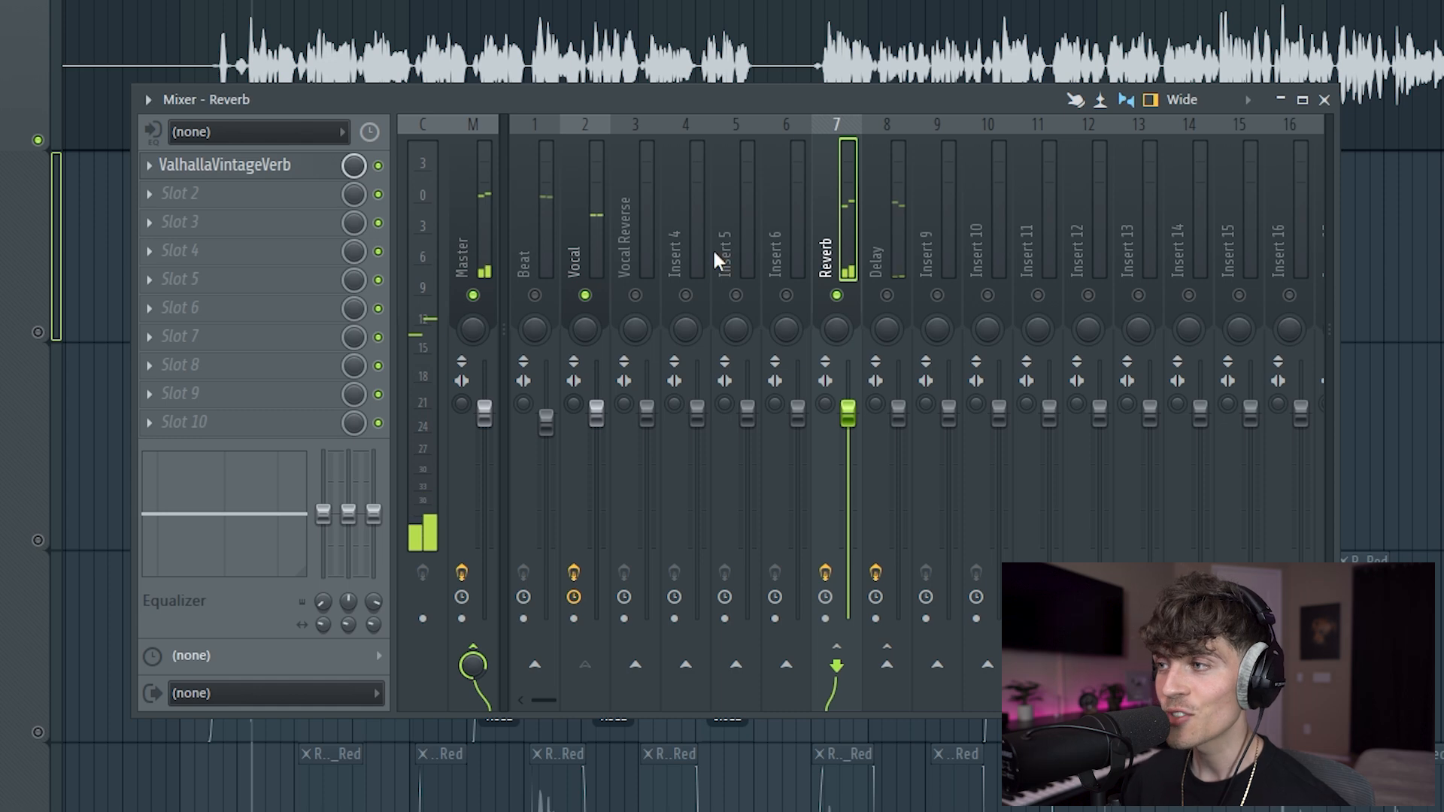
Lower the Vocal channel's send level to the Reverb channel and play back the vocal.
{"action": "left_click", "coordinate": [579, 245]}
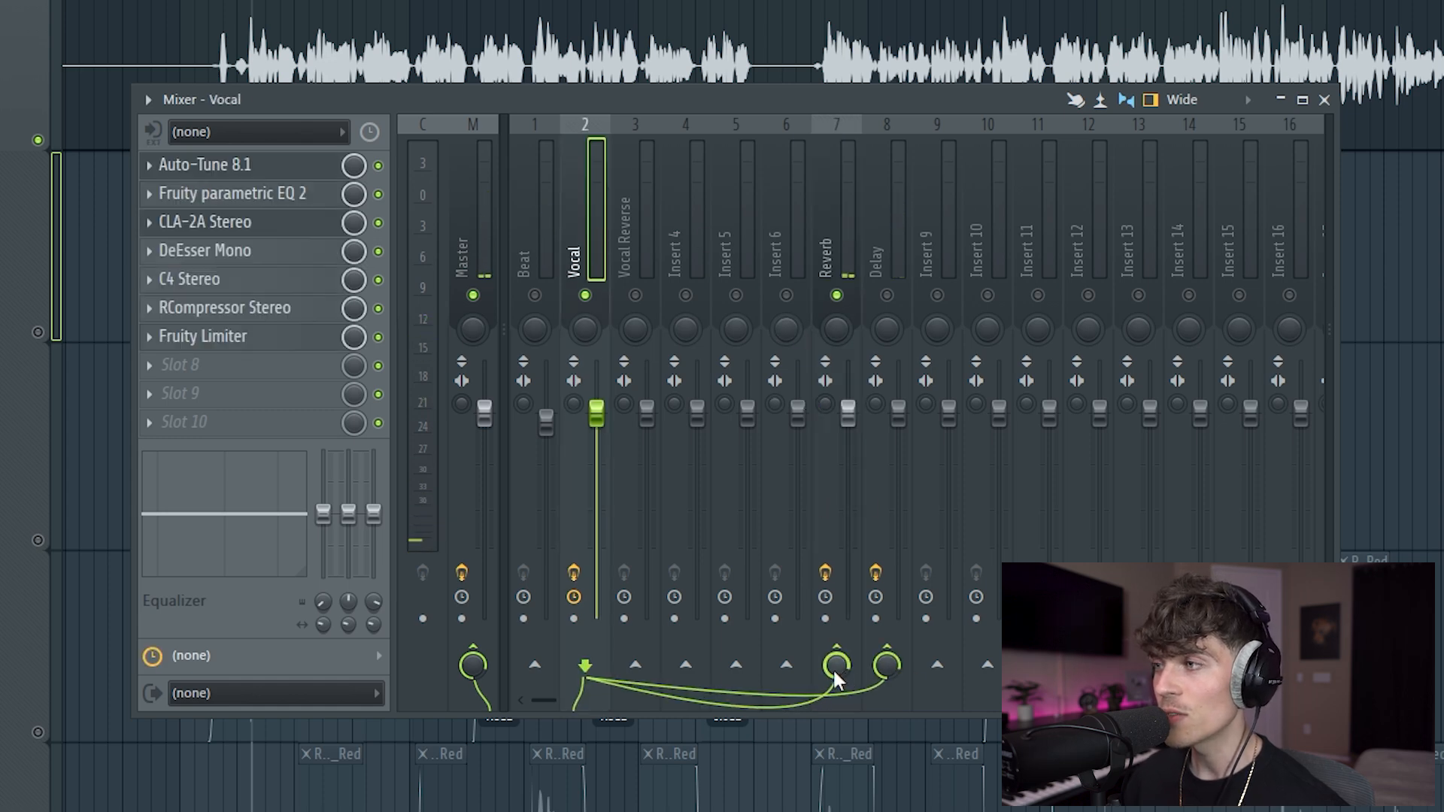
{"action": "left_click_drag", "start_coordinate": [836, 666], "coordinate": [836, 708]}
{"action": "key", "text": "space"}
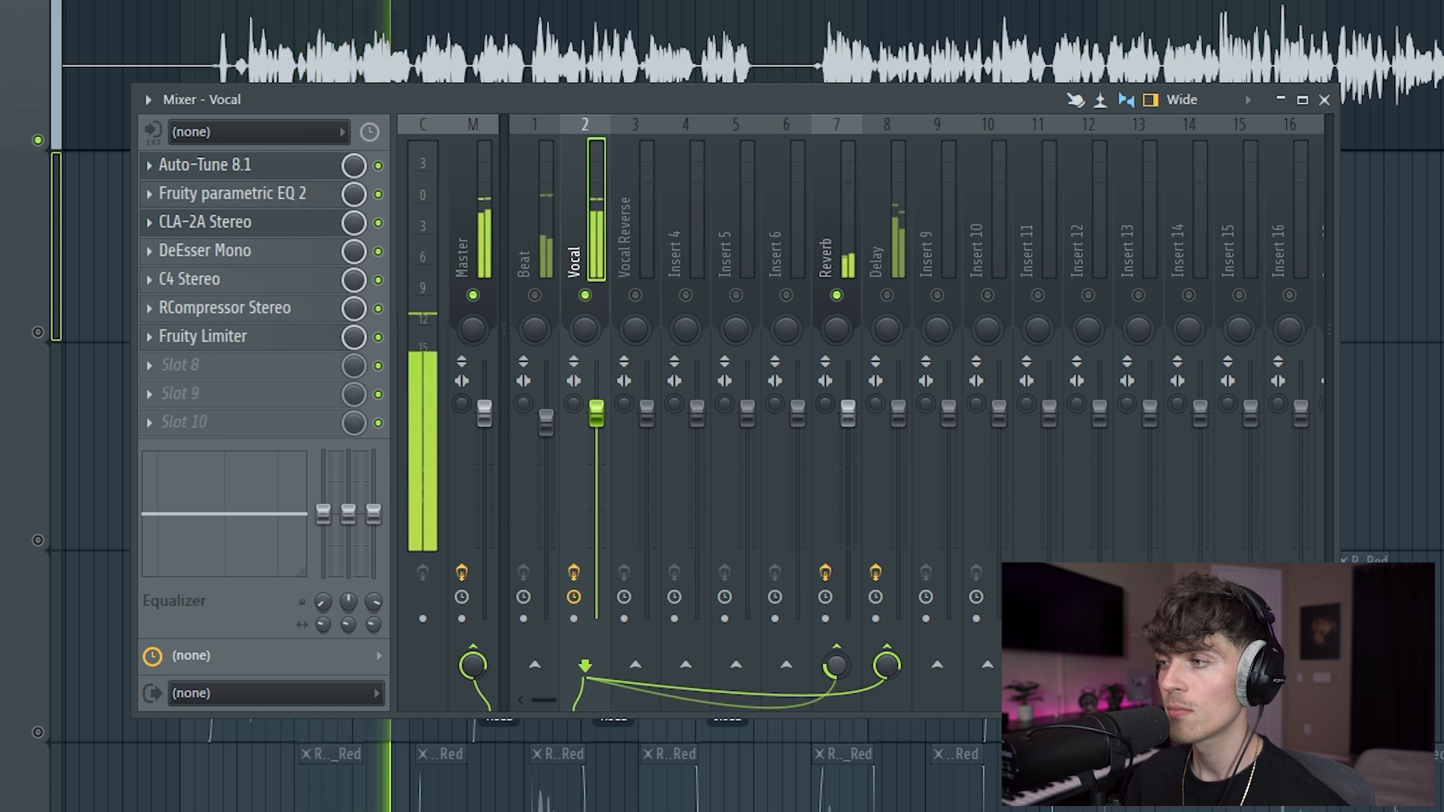
{"action": "key", "text": "space"}
{"action": "right_click", "coordinate": [828, 665]}
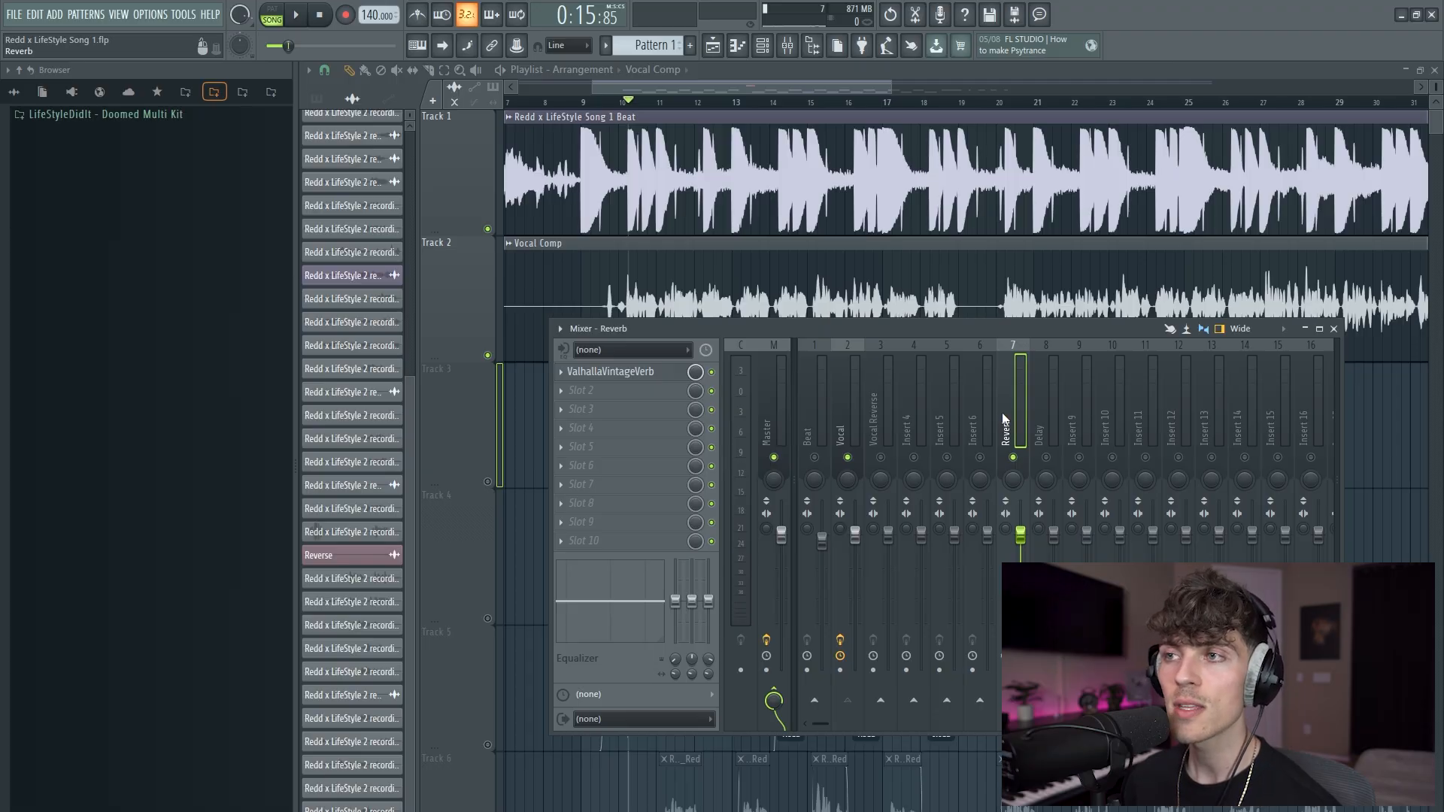
Reopen the Reverb channel's ValhallaVintageVerb and examine the 140 BPM delay lengths in the web-based Delay & Reverb Time Calculator.
{"action": "left_click", "coordinate": [611, 372]}
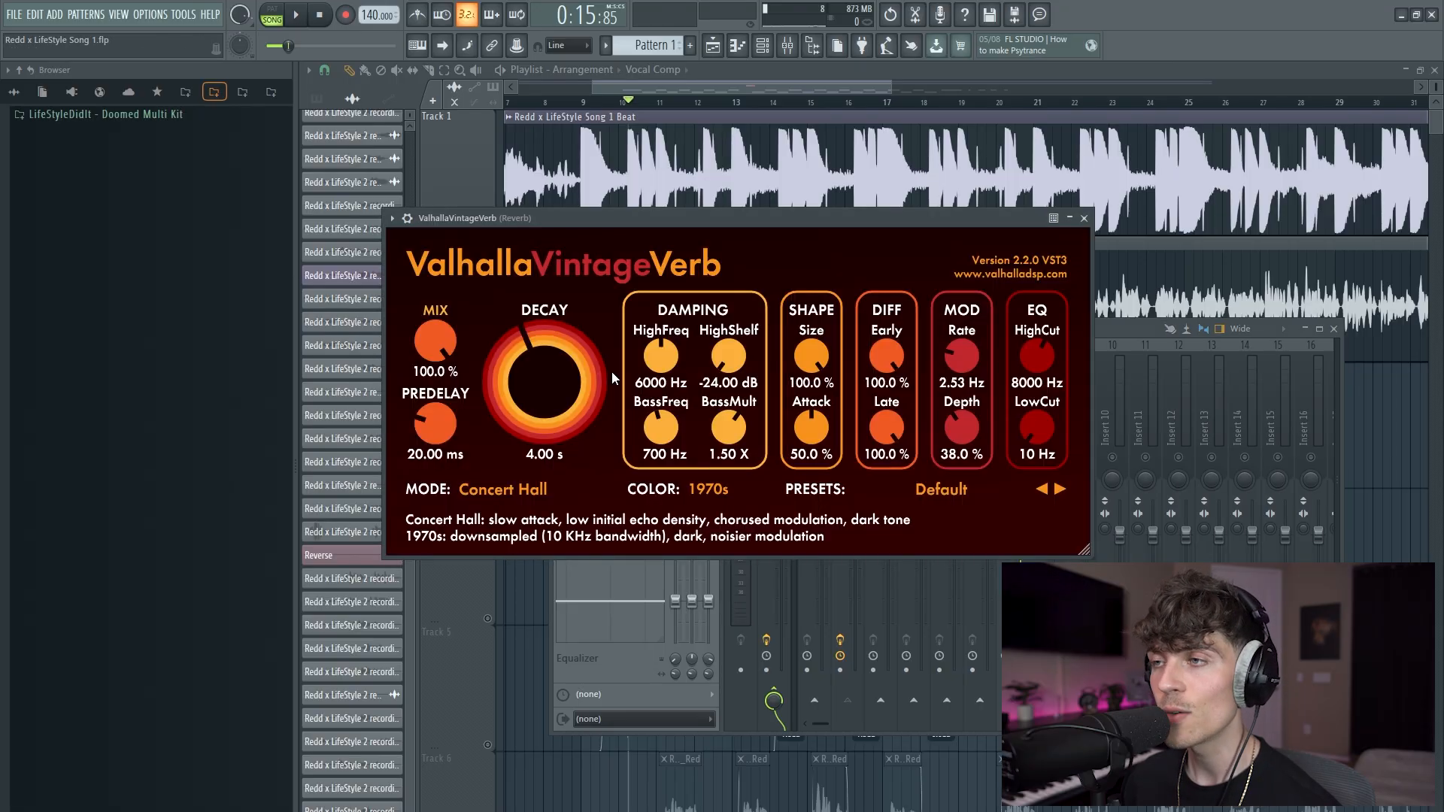
{"action": "left_click_drag", "start_coordinate": [571, 225], "coordinate": [702, 283]}
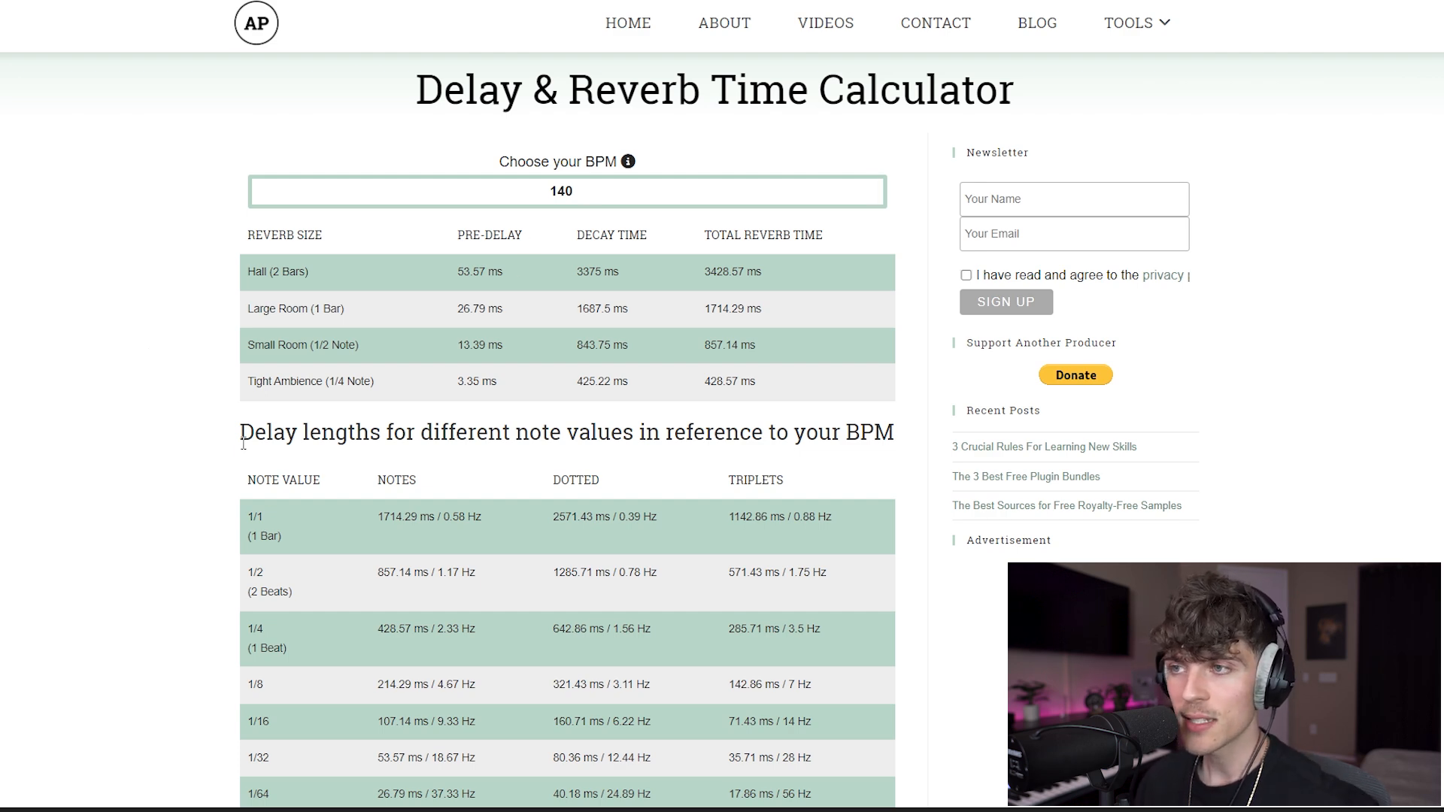
{"action": "scroll", "coordinate": [177, 472], "scroll_direction": "down", "scroll_amount": 3}
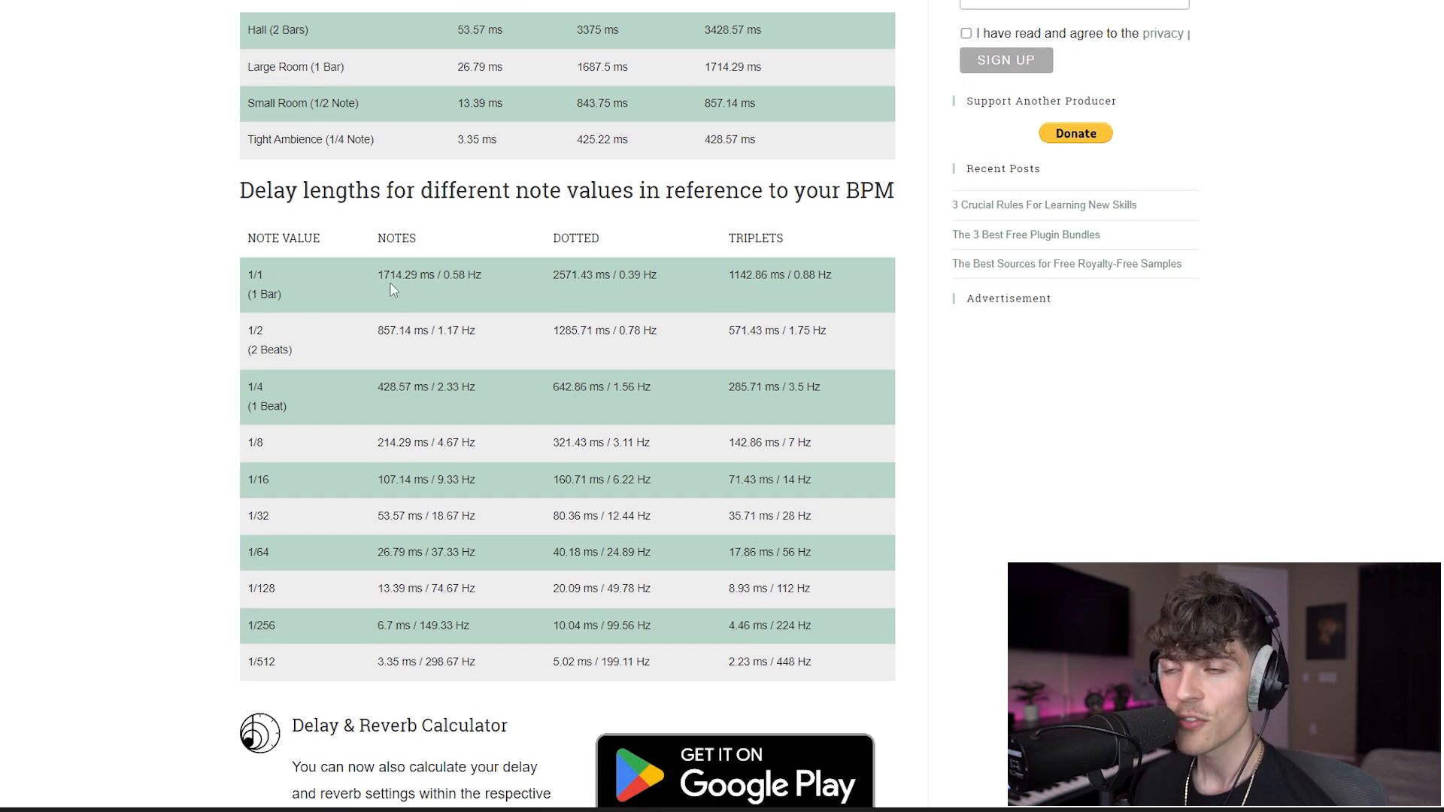
{"action": "left_click_drag", "start_coordinate": [399, 386], "coordinate": [327, 382]}
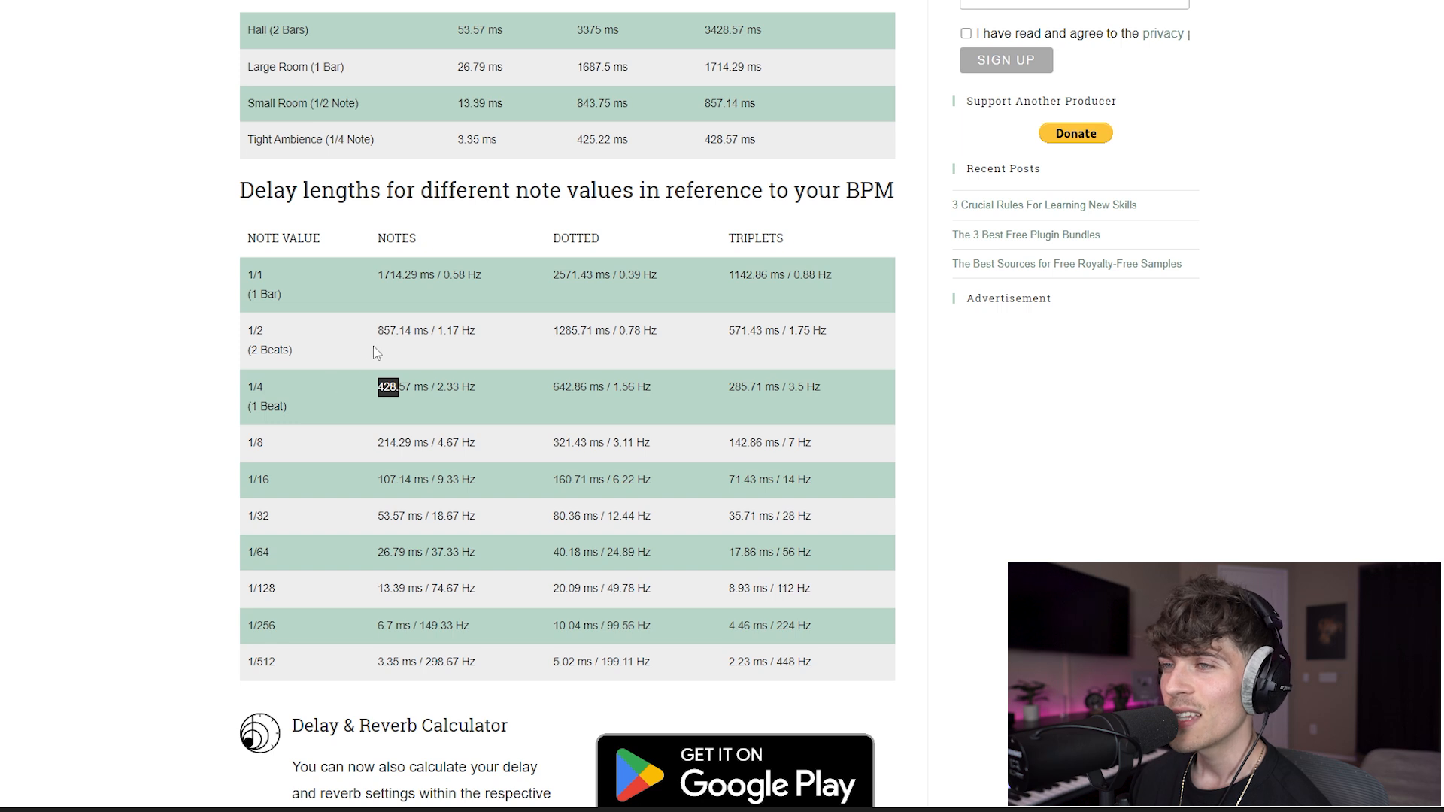
{"action": "left_click_drag", "start_coordinate": [396, 331], "coordinate": [378, 331]}
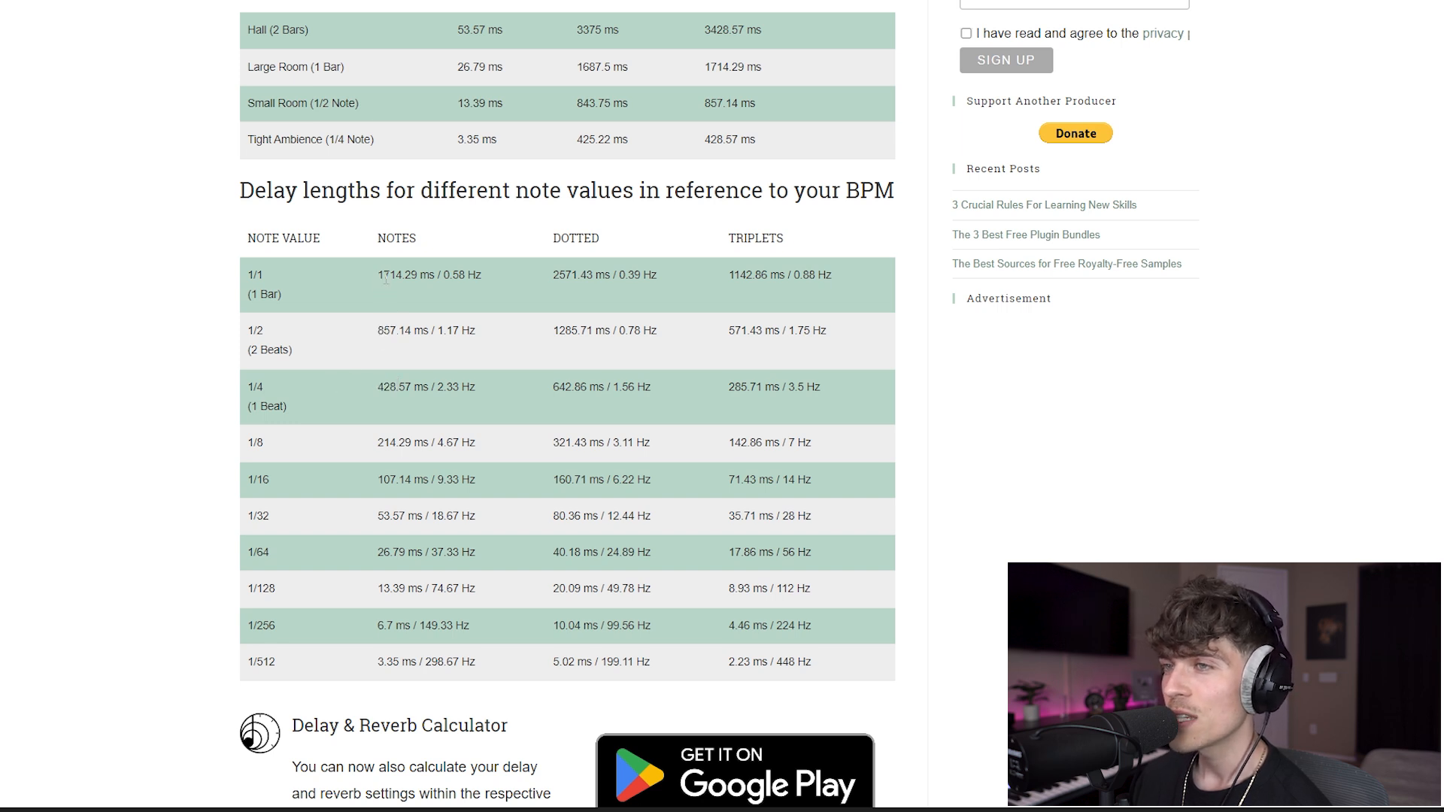
{"action": "scroll", "coordinate": [331, 323], "scroll_direction": "up", "scroll_amount": 1}
{"action": "left_click_drag", "start_coordinate": [361, 358], "coordinate": [405, 365]}
Back in ValhallaVintageVerb, set the decay to 1.72 s and bring the predelay down to 0.00 ms.
{"action": "left_click", "coordinate": [349, 373]}
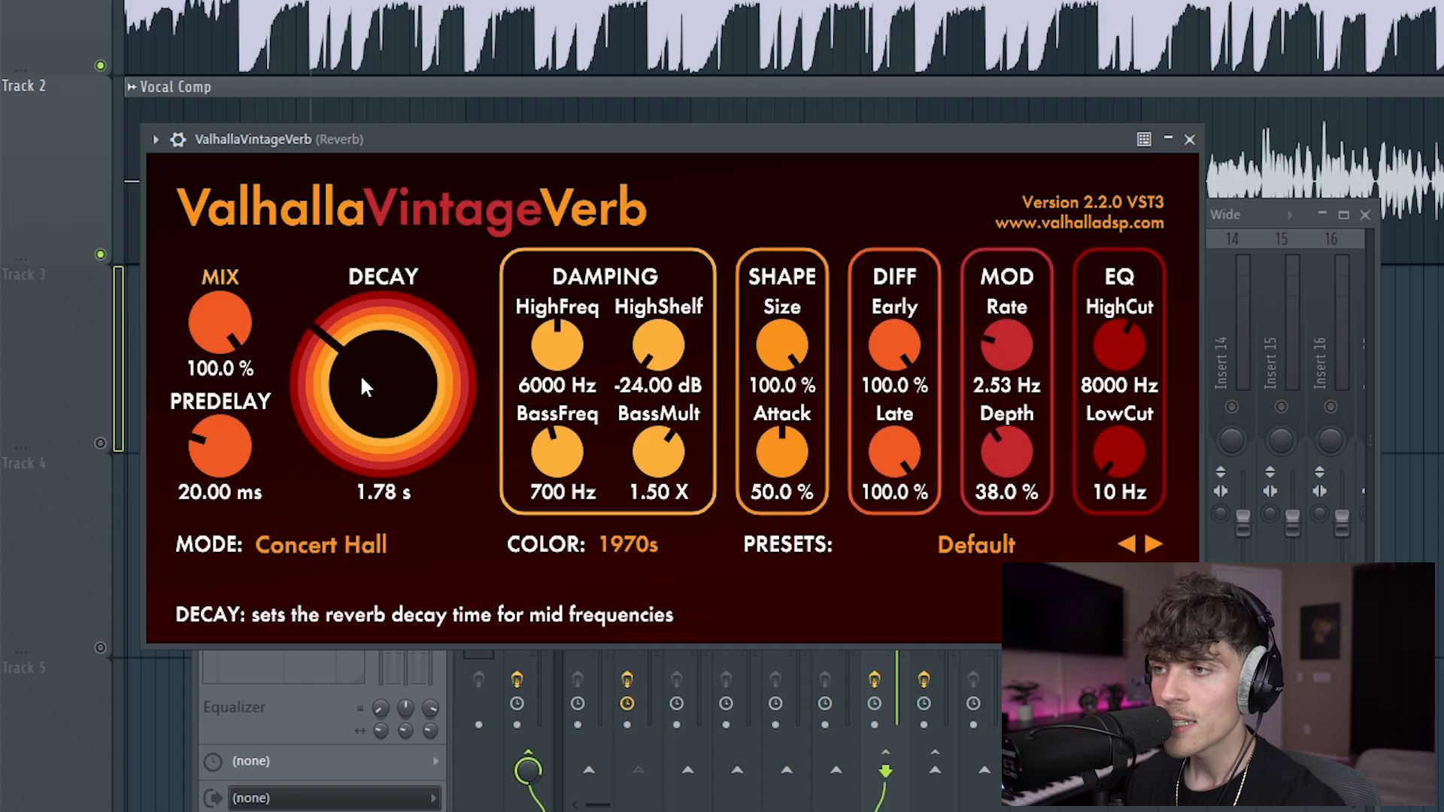
{"action": "left_click", "coordinate": [368, 490]}
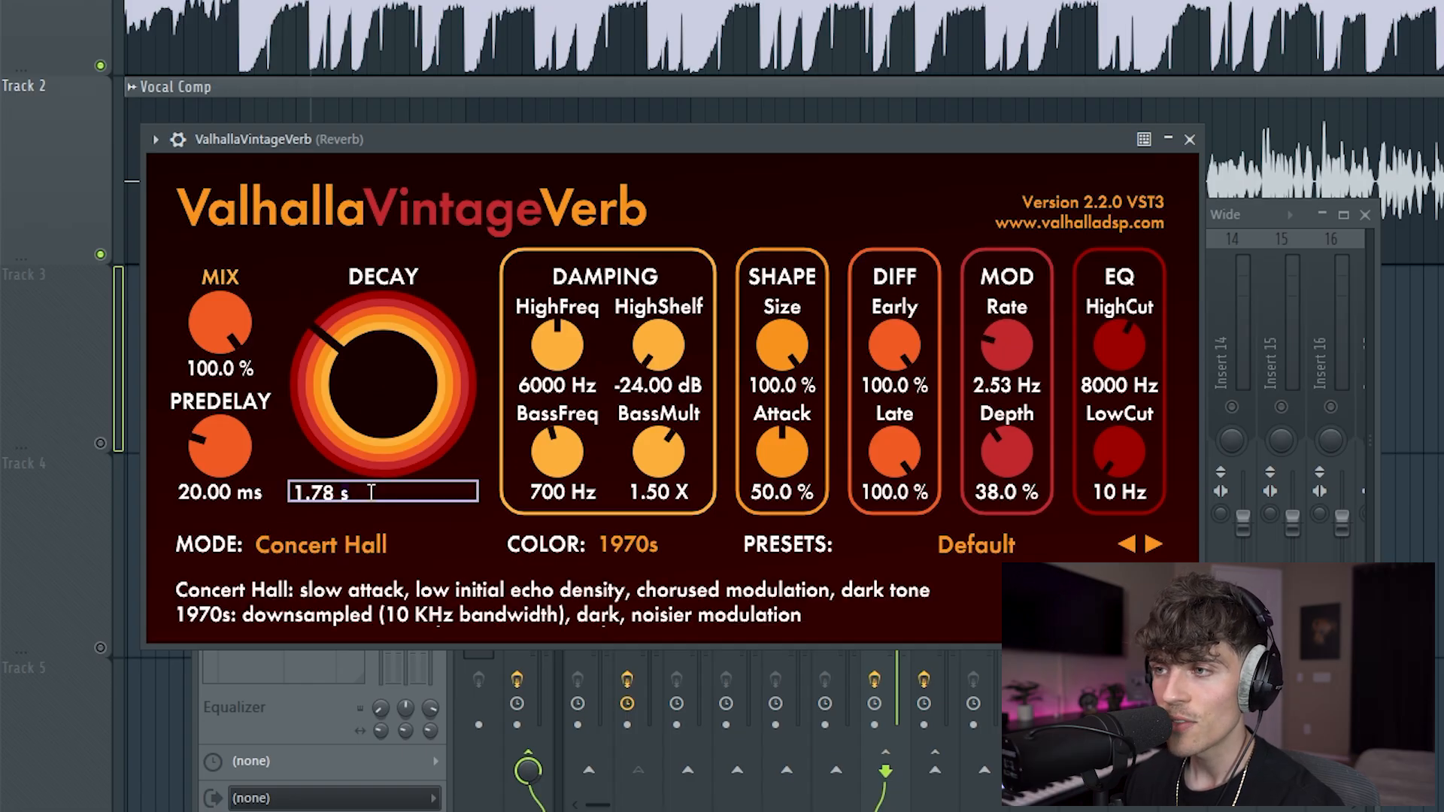
{"action": "left_click_drag", "start_coordinate": [344, 347], "coordinate": [343, 344]}
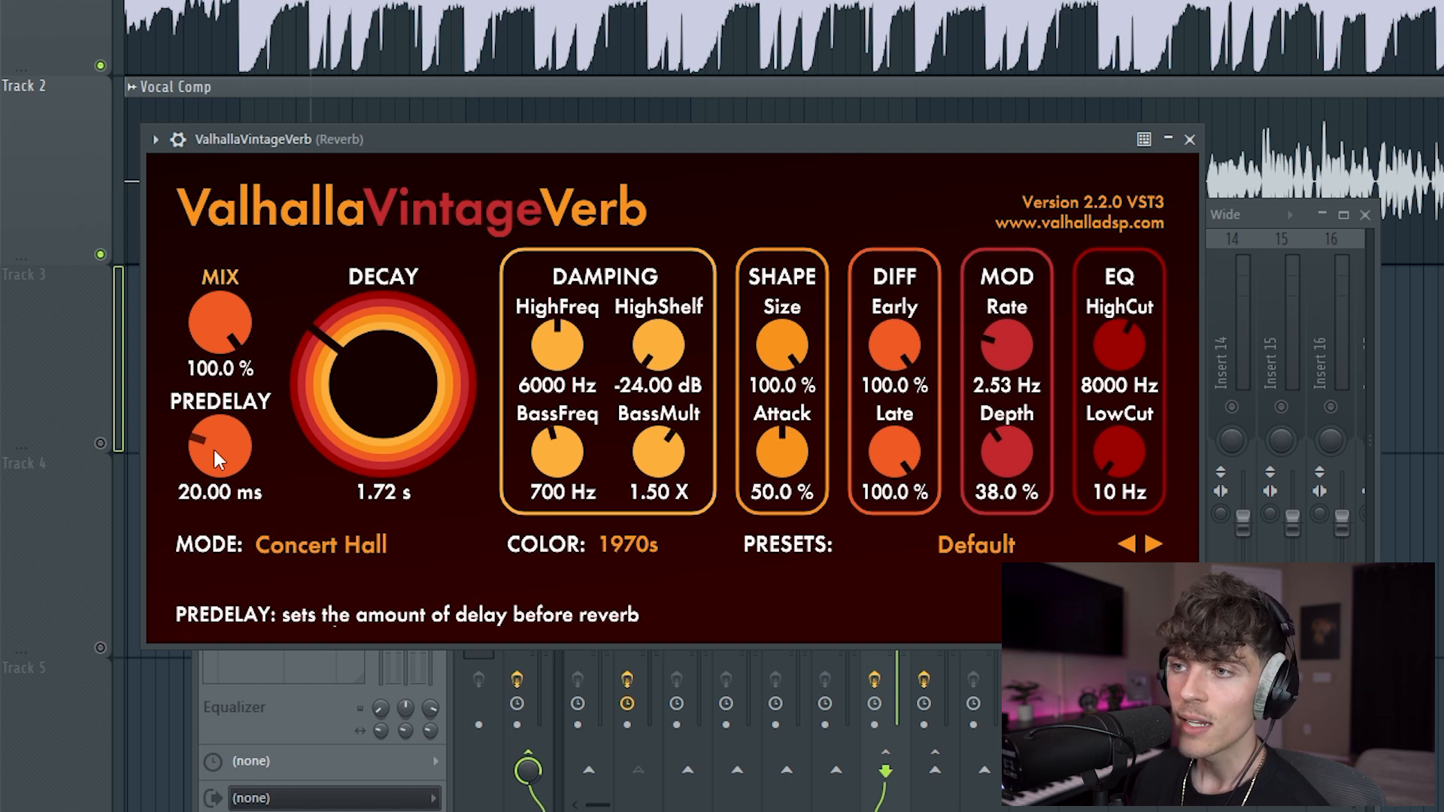
{"action": "left_click_drag", "start_coordinate": [214, 449], "coordinate": [214, 541]}
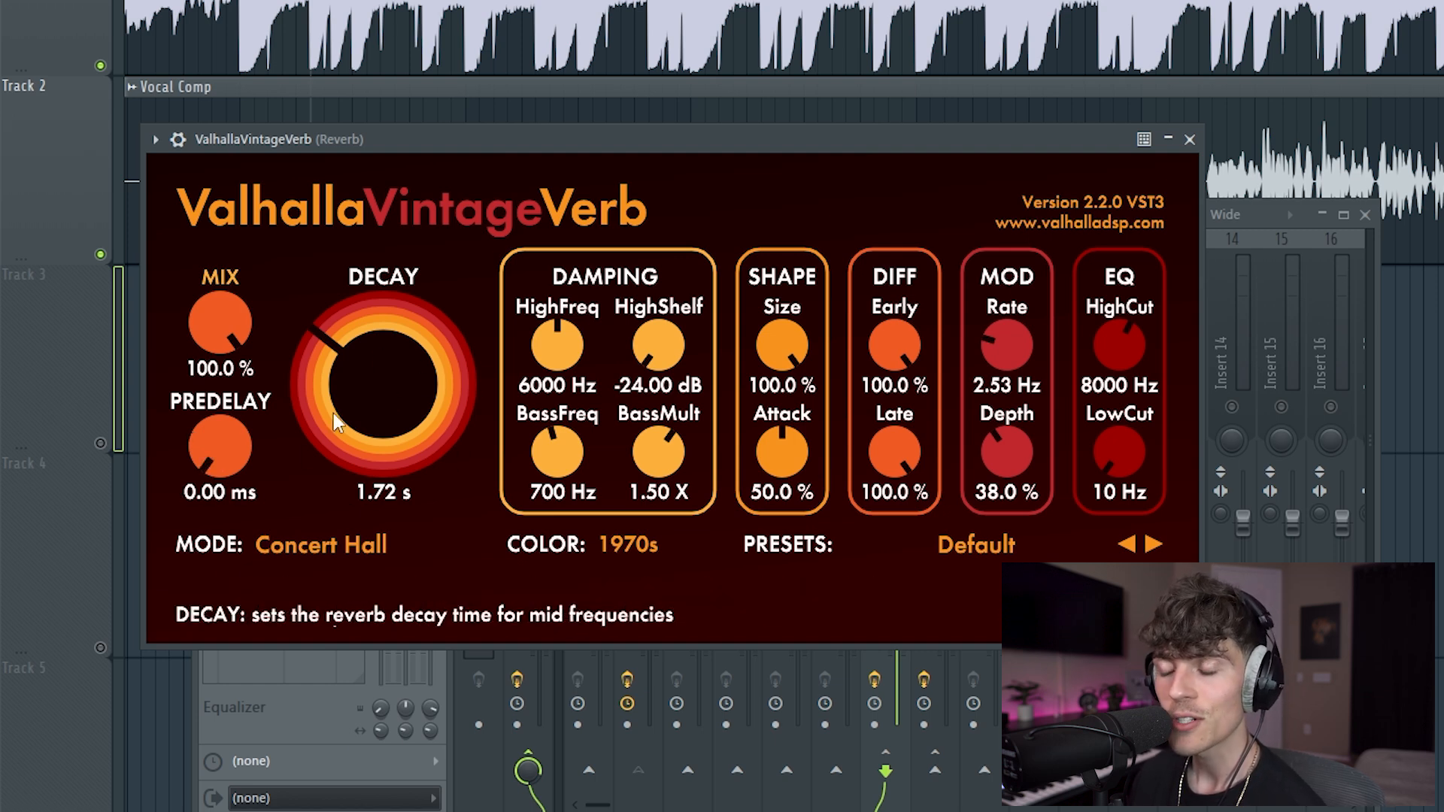
{"action": "left_click_drag", "start_coordinate": [230, 416], "coordinate": [247, 392]}
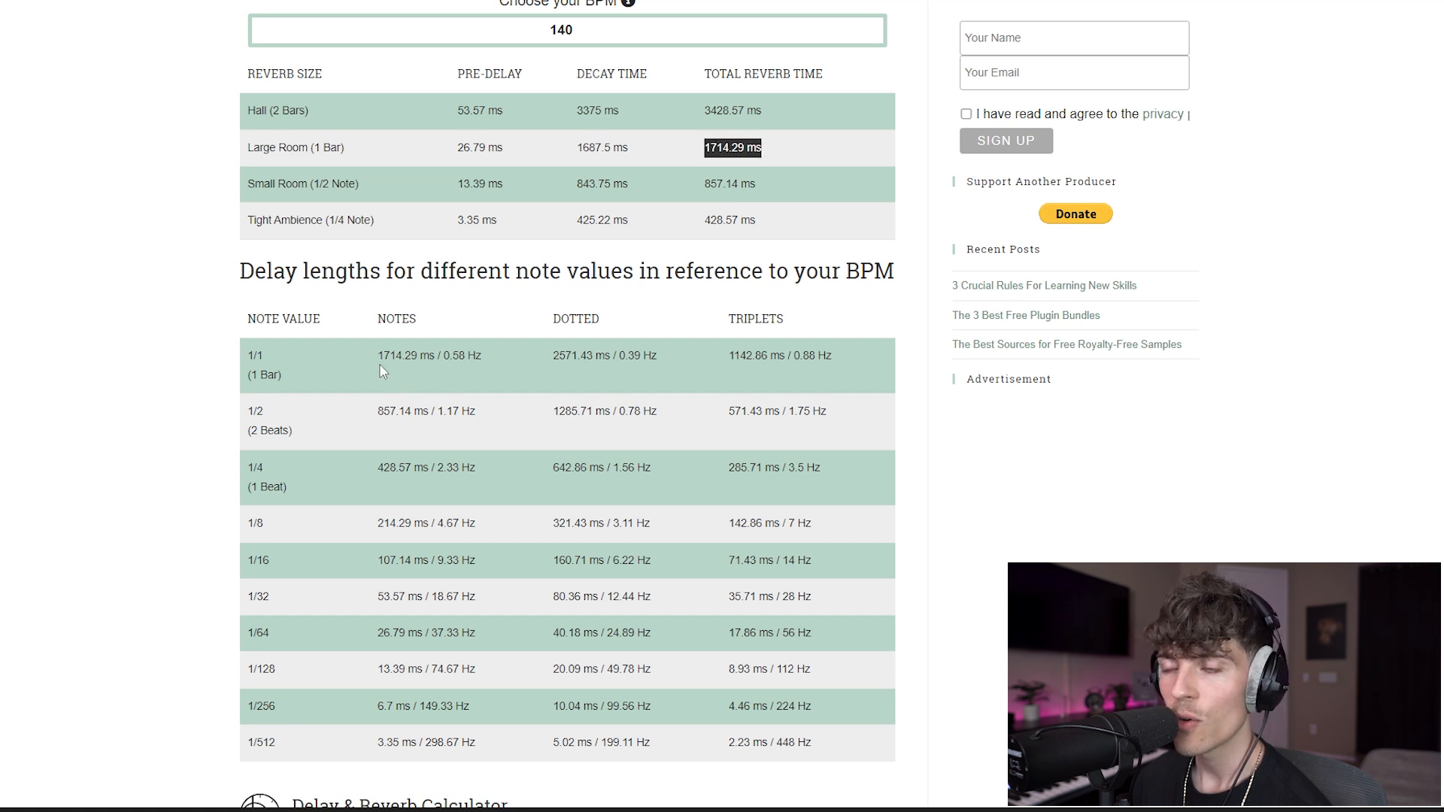
Compare the Large Room (1 Bar) pre-delay, decay and total reverb times in the web calculator at 140 BPM.
{"action": "left_click", "coordinate": [605, 153]}
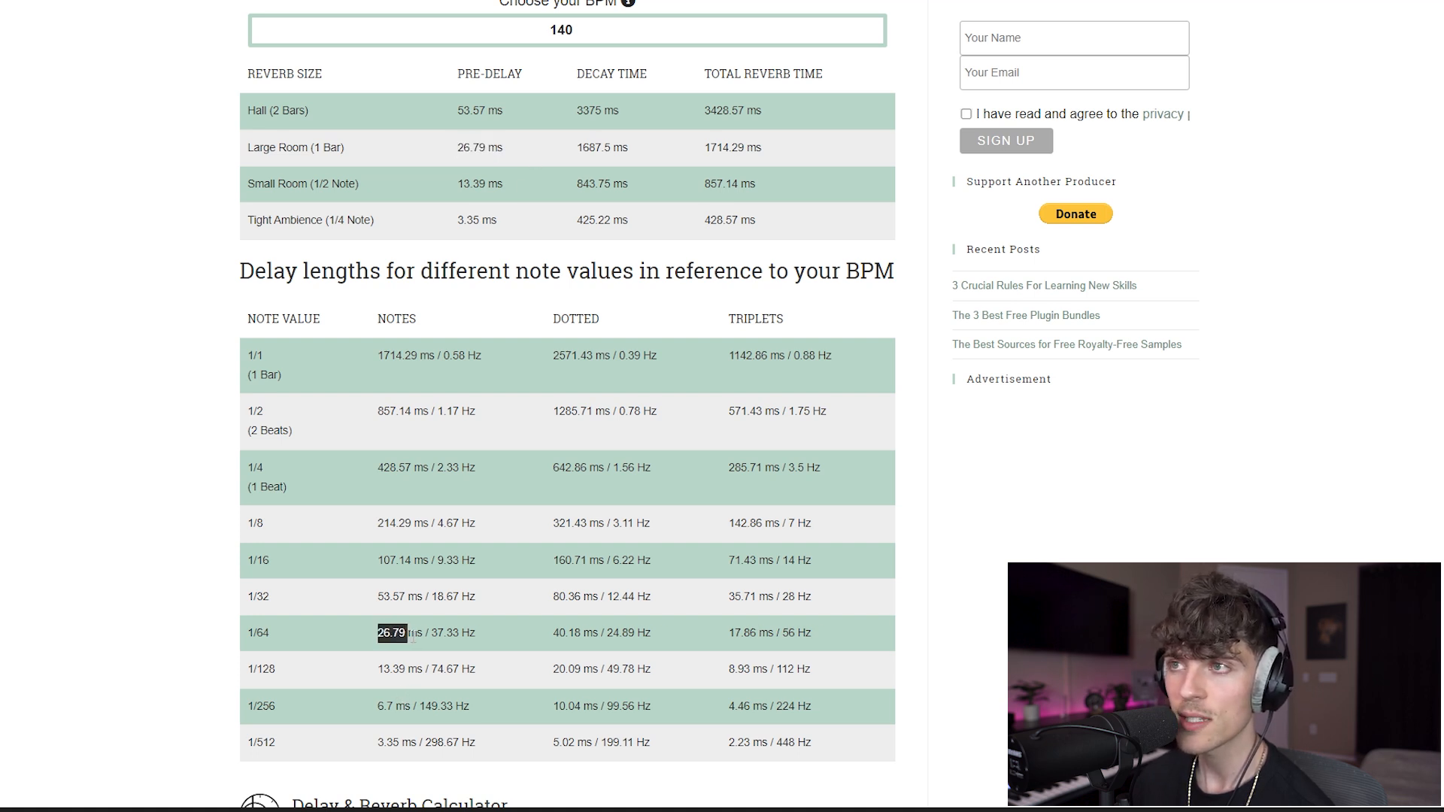
{"action": "left_click", "coordinate": [511, 154]}
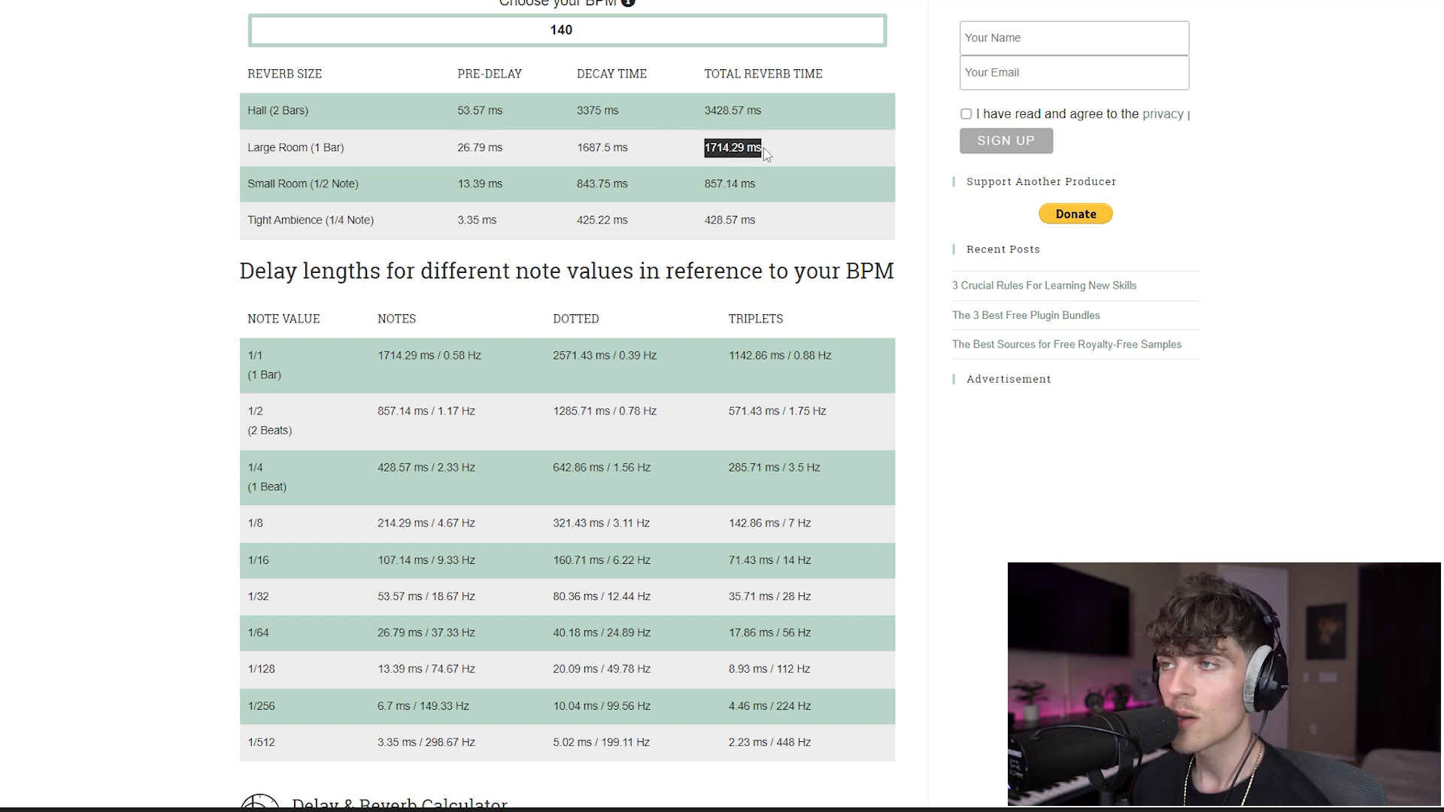
{"action": "left_click_drag", "start_coordinate": [456, 148], "coordinate": [500, 146]}
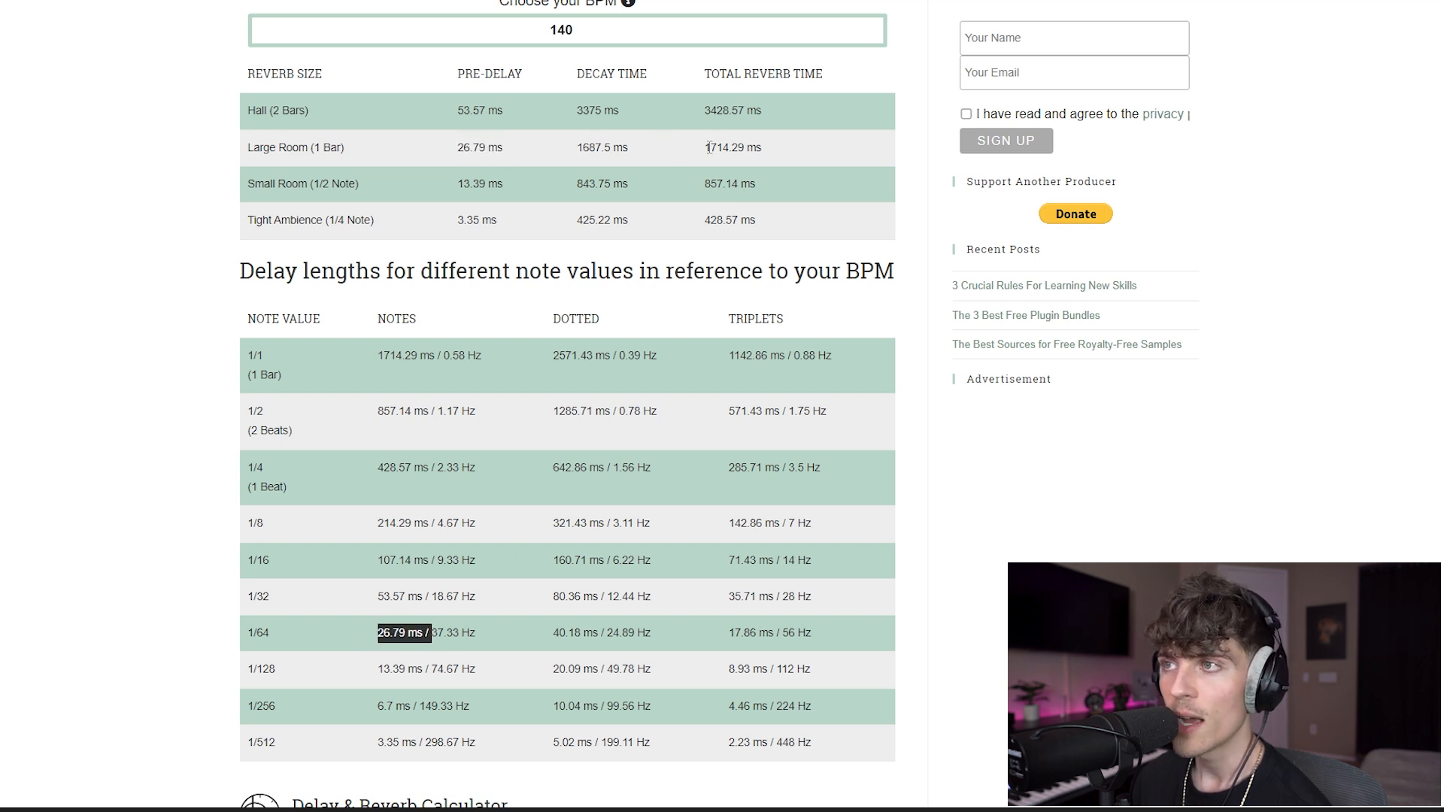
{"action": "left_click_drag", "start_coordinate": [706, 147], "coordinate": [751, 161]}
{"action": "left_click_drag", "start_coordinate": [579, 159], "coordinate": [634, 161]}
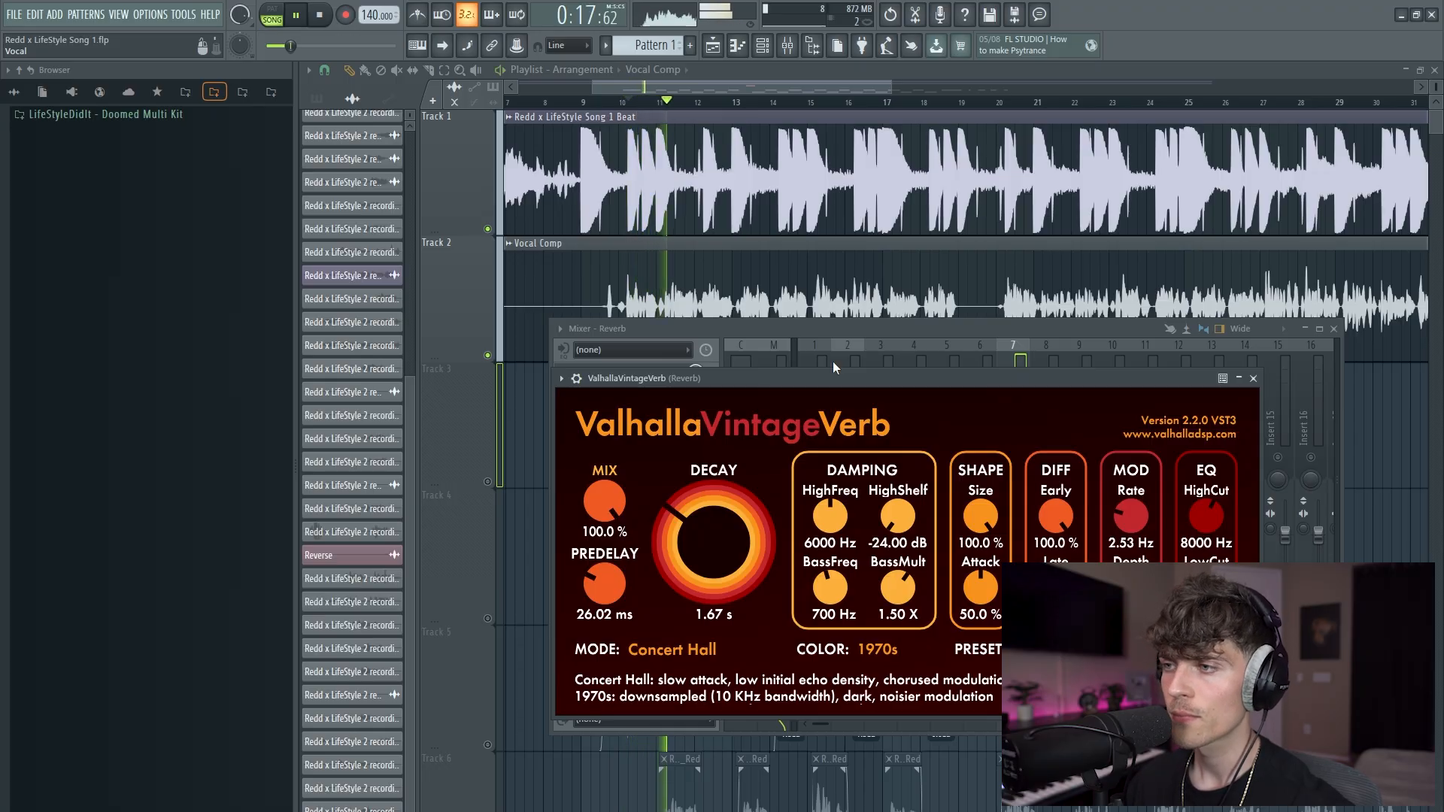
Add Fruity parametric EQ 2 after ValhallaVintageVerb on the Reverb channel and load its High&Low preset.
{"action": "left_click_drag", "start_coordinate": [856, 330], "coordinate": [849, 316]}
{"action": "key", "text": "space"}
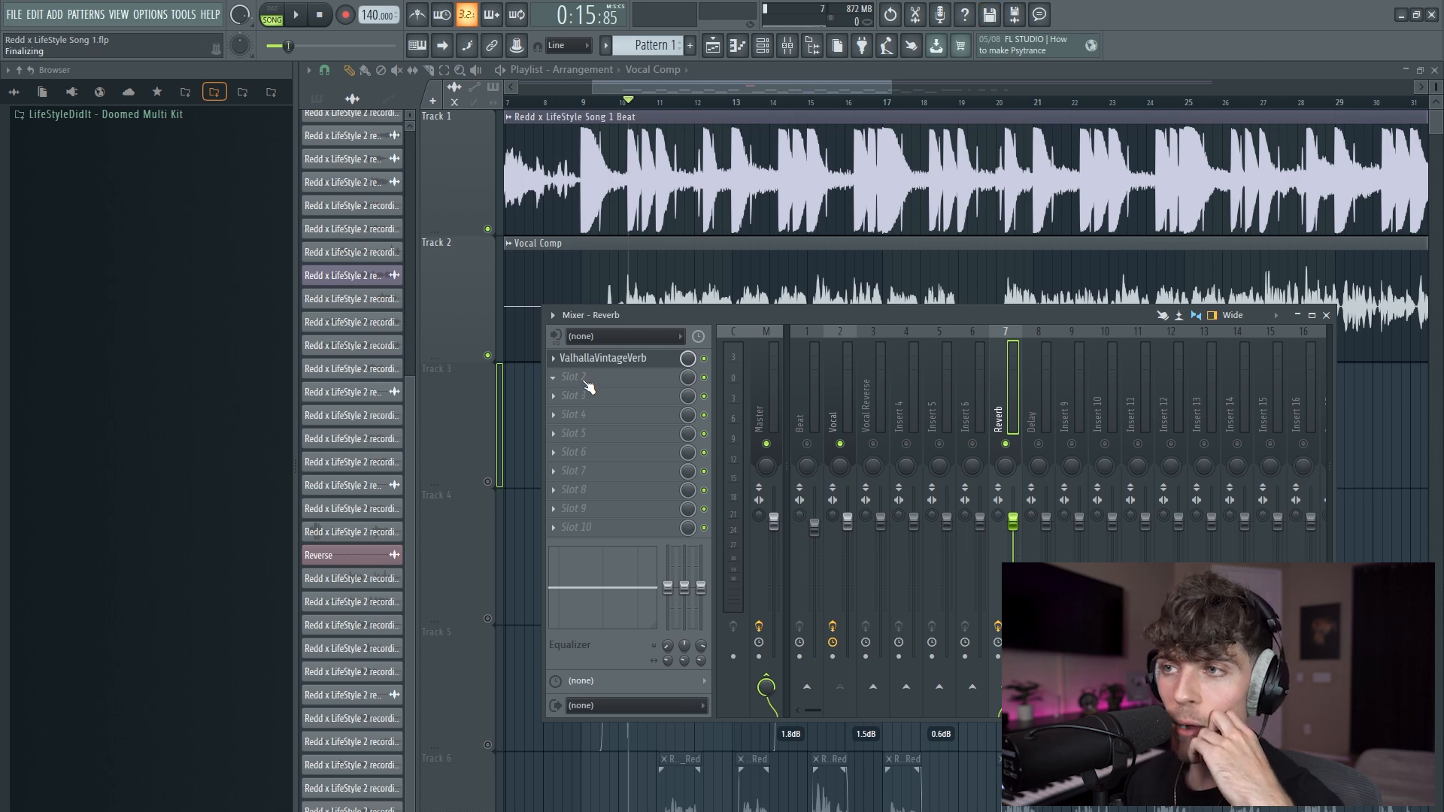
{"action": "left_click", "coordinate": [587, 385]}
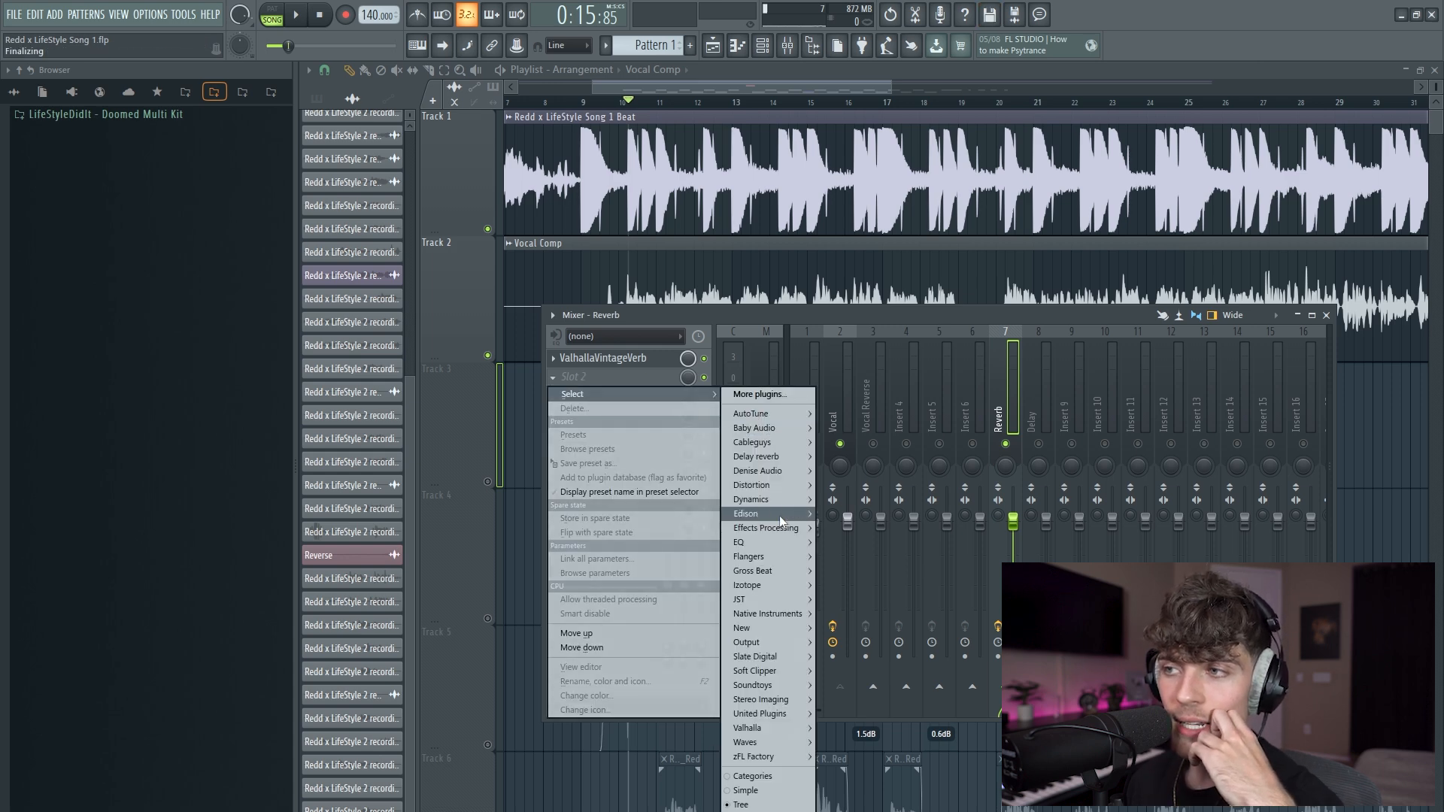
{"action": "left_click", "coordinate": [829, 542]}
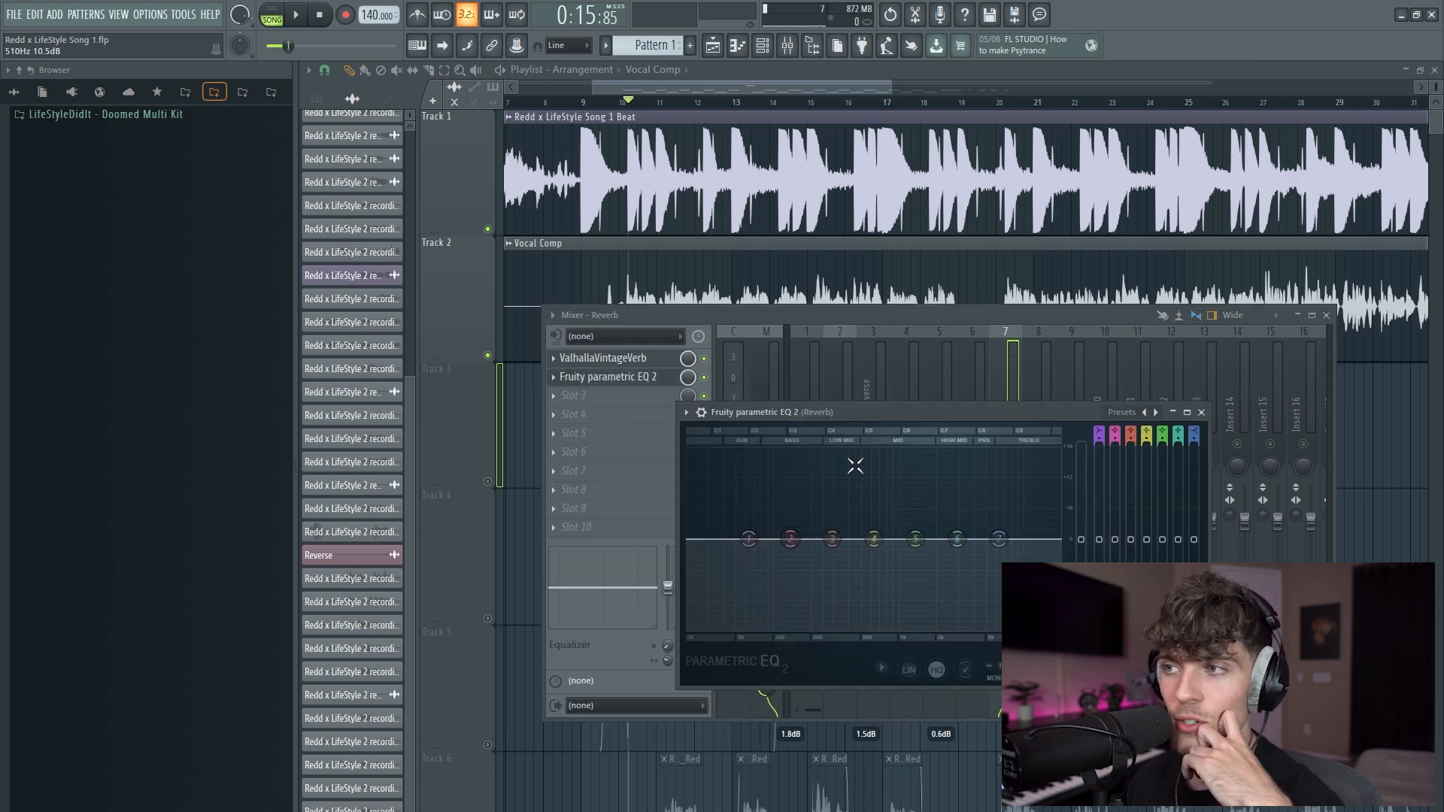
{"action": "left_click", "coordinate": [1069, 368]}
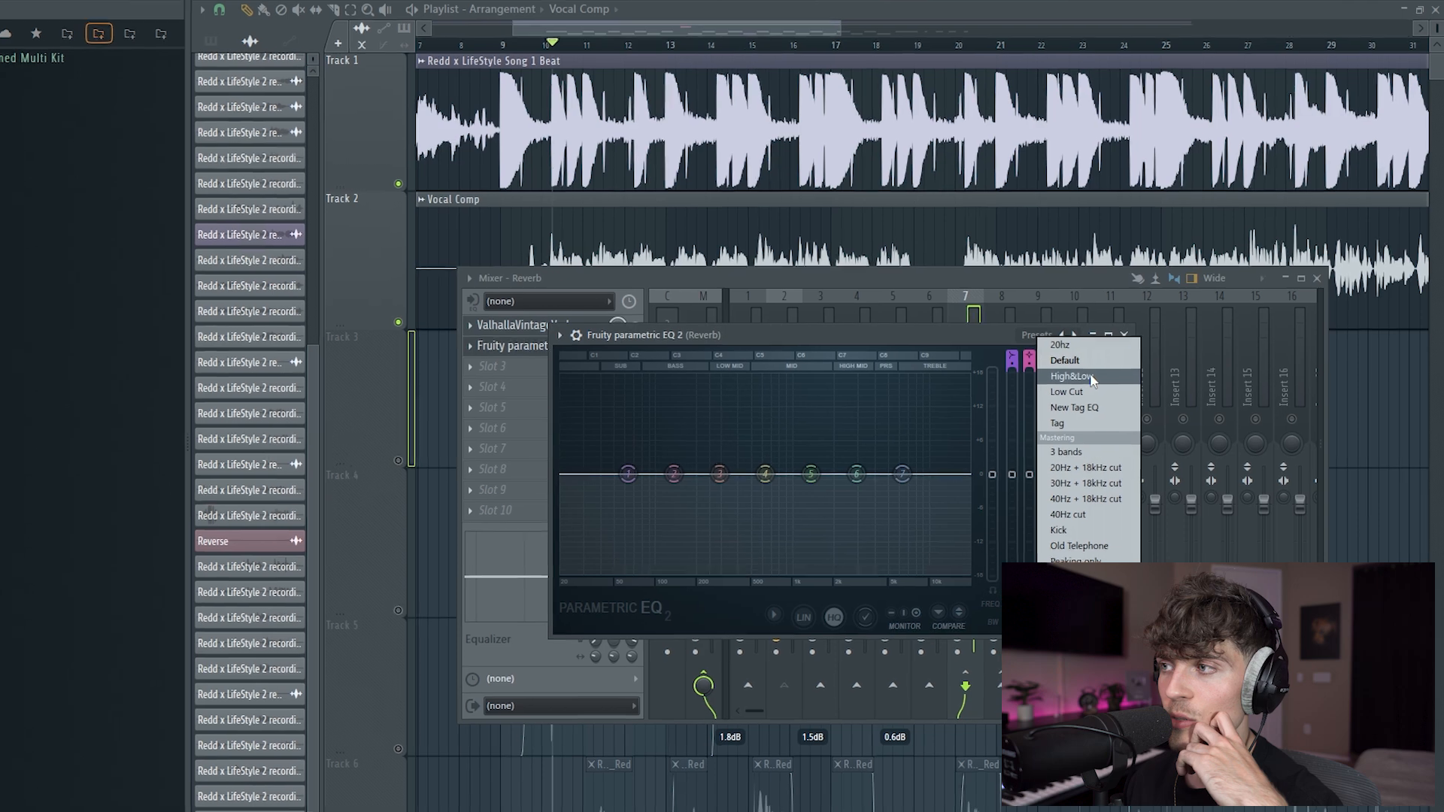
{"action": "left_click", "coordinate": [1117, 405]}
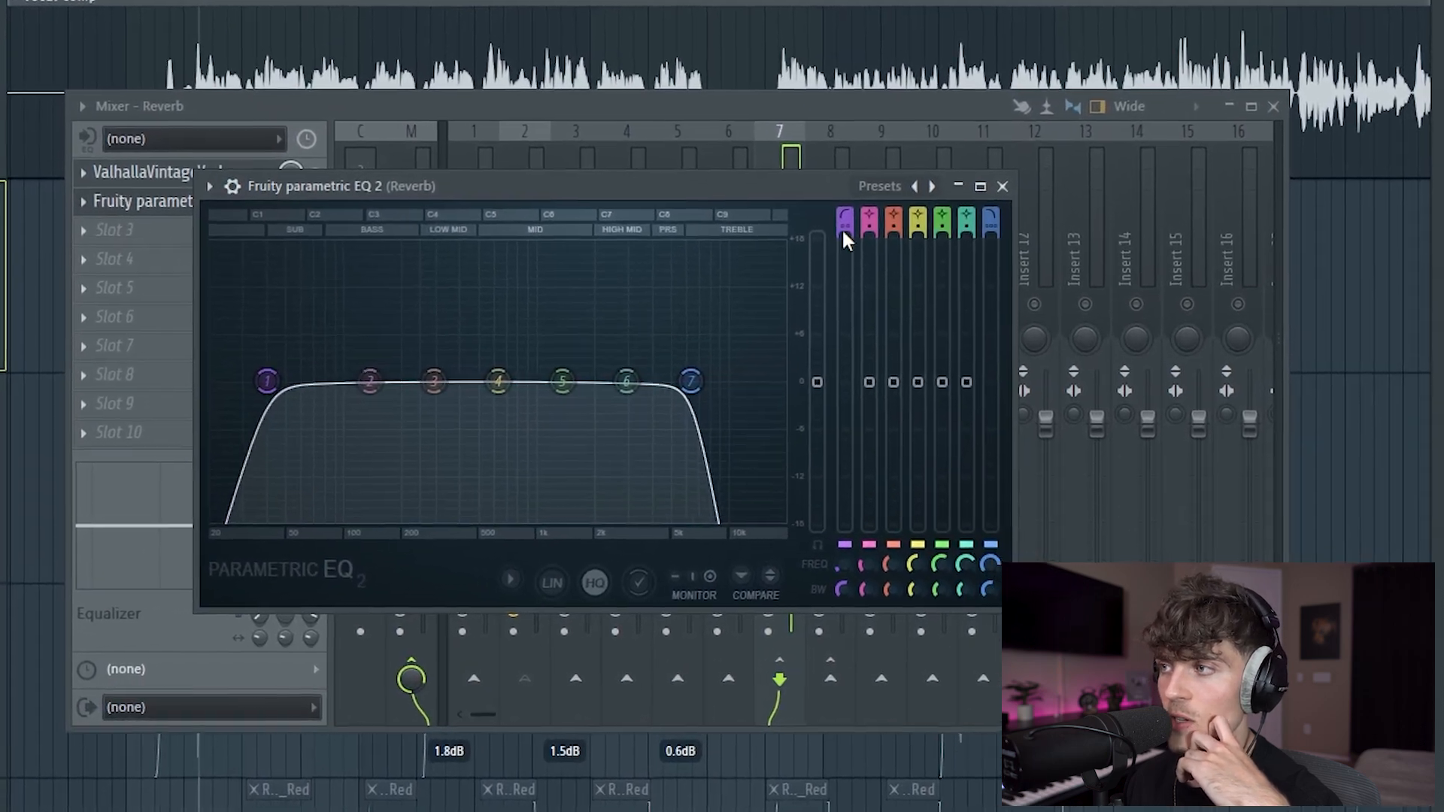
Set the reverb EQ's low cut to about 170 Hz and its high cut to about 8 kHz, and start playback.
{"action": "left_click_drag", "start_coordinate": [375, 423], "coordinate": [427, 423]}
{"action": "left_click_drag", "start_coordinate": [172, 355], "coordinate": [286, 354]}
{"action": "left_click_drag", "start_coordinate": [631, 354], "coordinate": [654, 352]}
{"action": "left_click_drag", "start_coordinate": [281, 352], "coordinate": [308, 352]}
{"action": "key", "text": "space"}
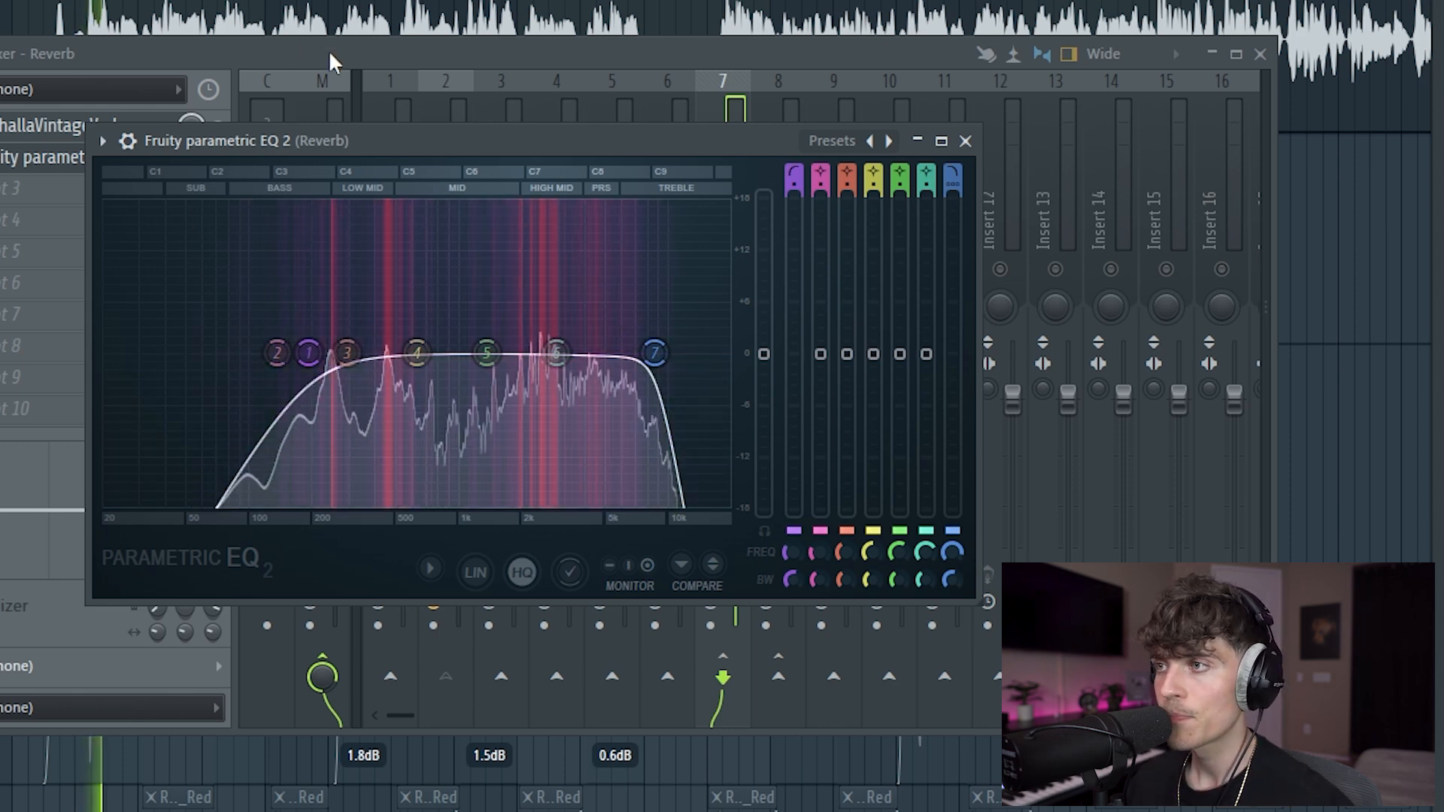
Refine the reverb EQ with a dip of about 3 dB near 400 Hz, a low cut near 250 Hz and a gentler high-cut slope.
{"action": "left_click_drag", "start_coordinate": [309, 353], "coordinate": [388, 380]}
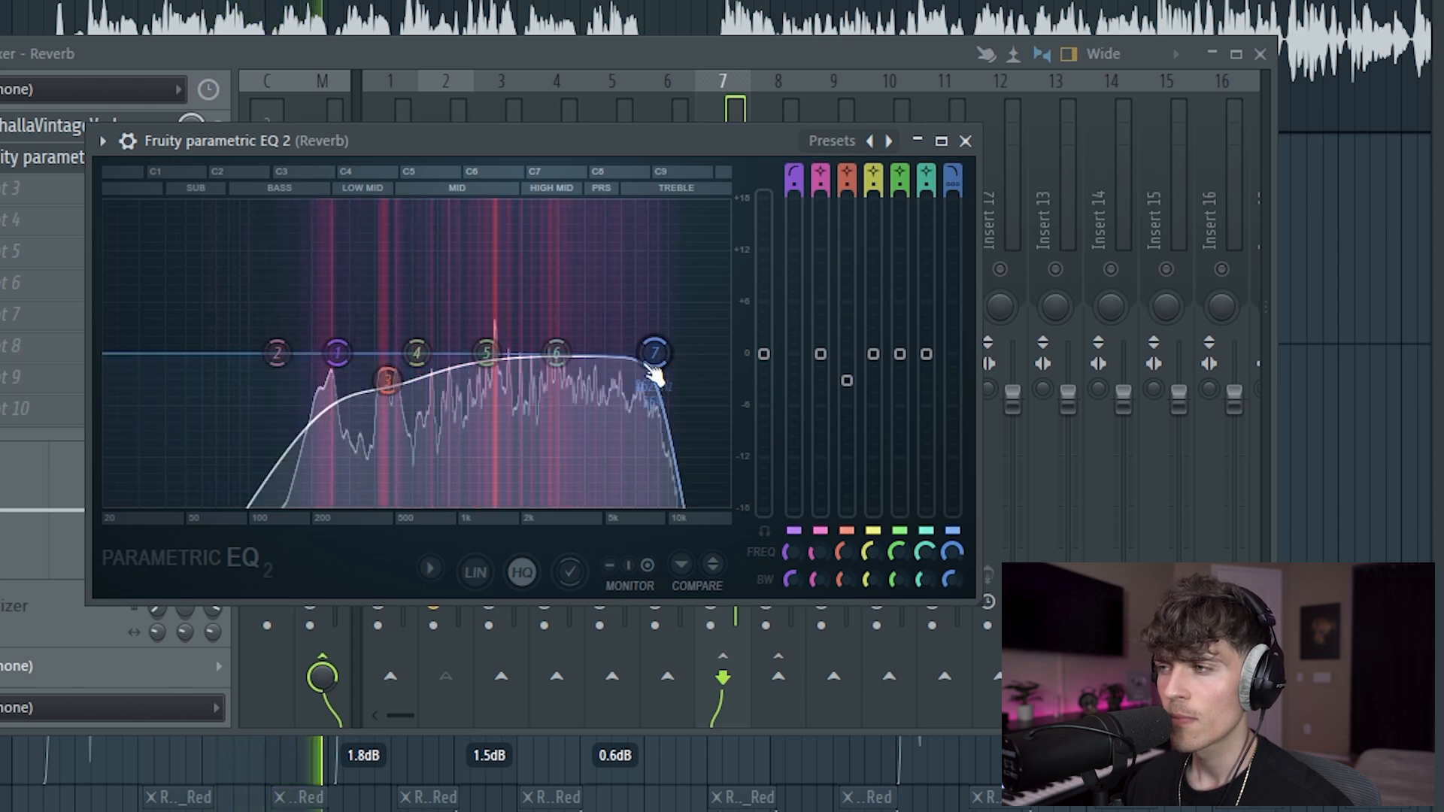
{"action": "left_click_drag", "start_coordinate": [951, 173], "coordinate": [950, 179]}
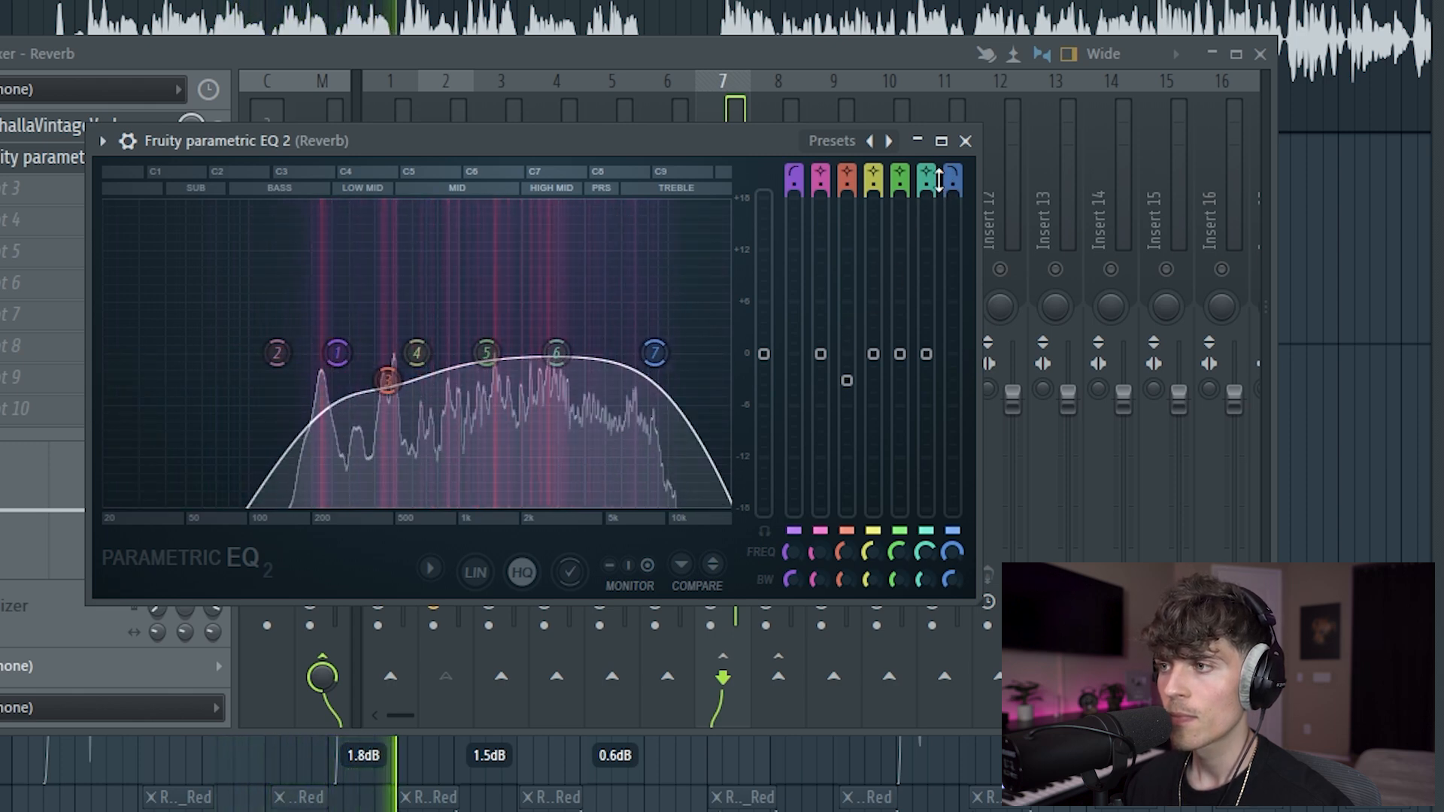
{"action": "left_click_drag", "start_coordinate": [337, 353], "coordinate": [346, 352]}
Listen to the equalised reverb together with the beat while checking the Vocal channel's sends, and stop playback.
{"action": "left_click", "coordinate": [459, 60]}
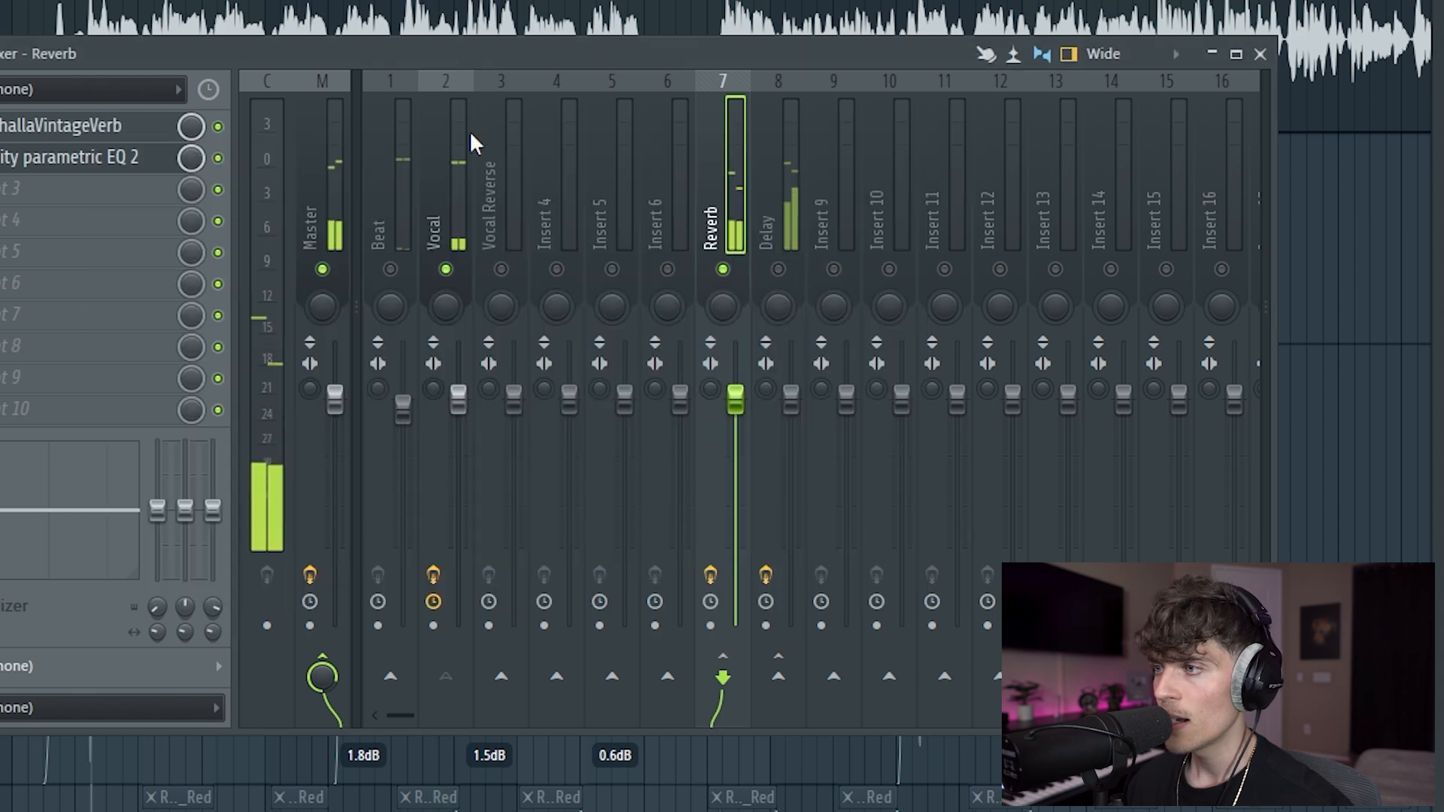
{"action": "left_click", "coordinate": [444, 219]}
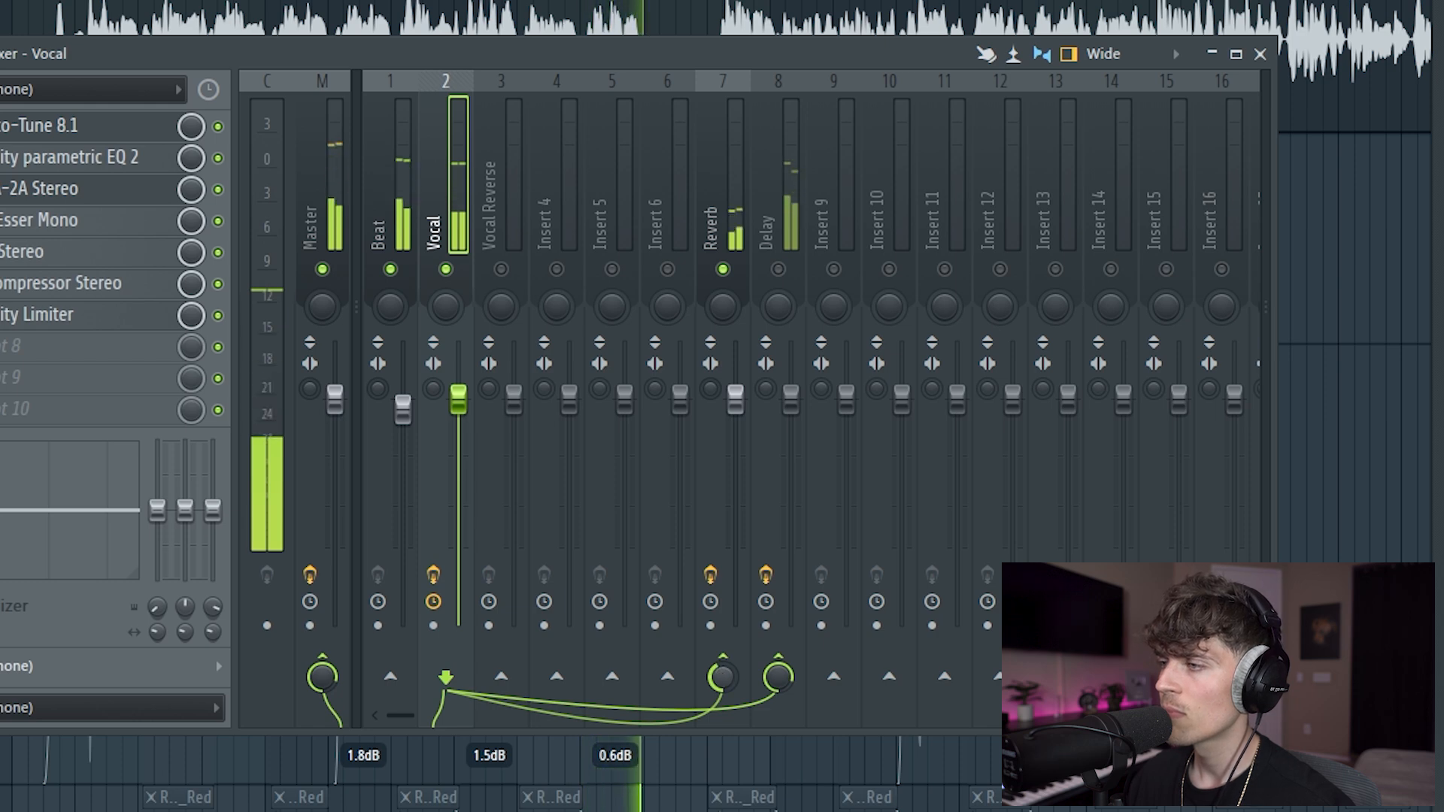
{"action": "key", "text": "space"}
Add Fruity Limiter after the EQ on the Reverb channel and put it in compressor mode with sidechain input 1.
{"action": "left_click", "coordinate": [730, 157]}
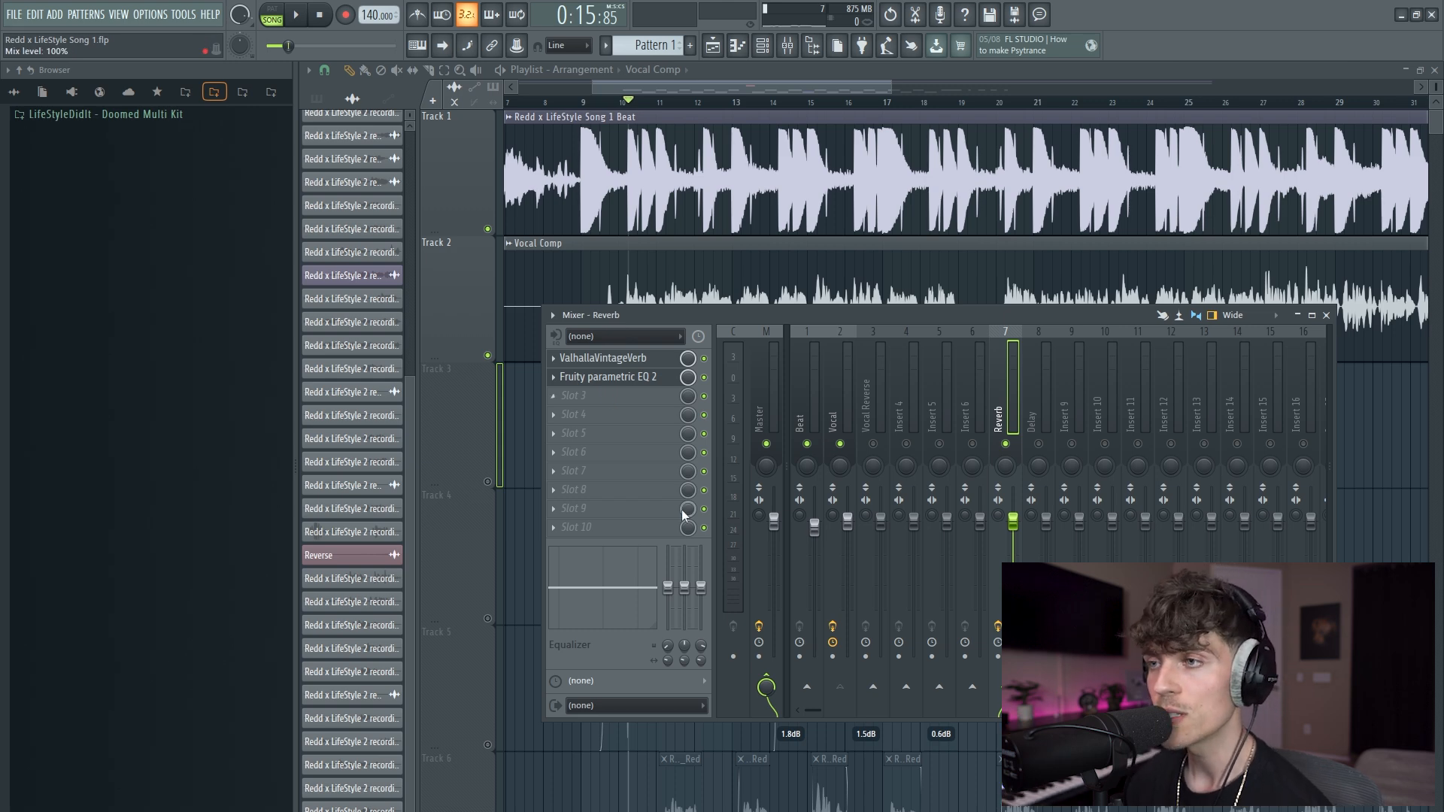
{"action": "left_click", "coordinate": [578, 396]}
{"action": "mouse_move", "coordinate": [760, 516]}
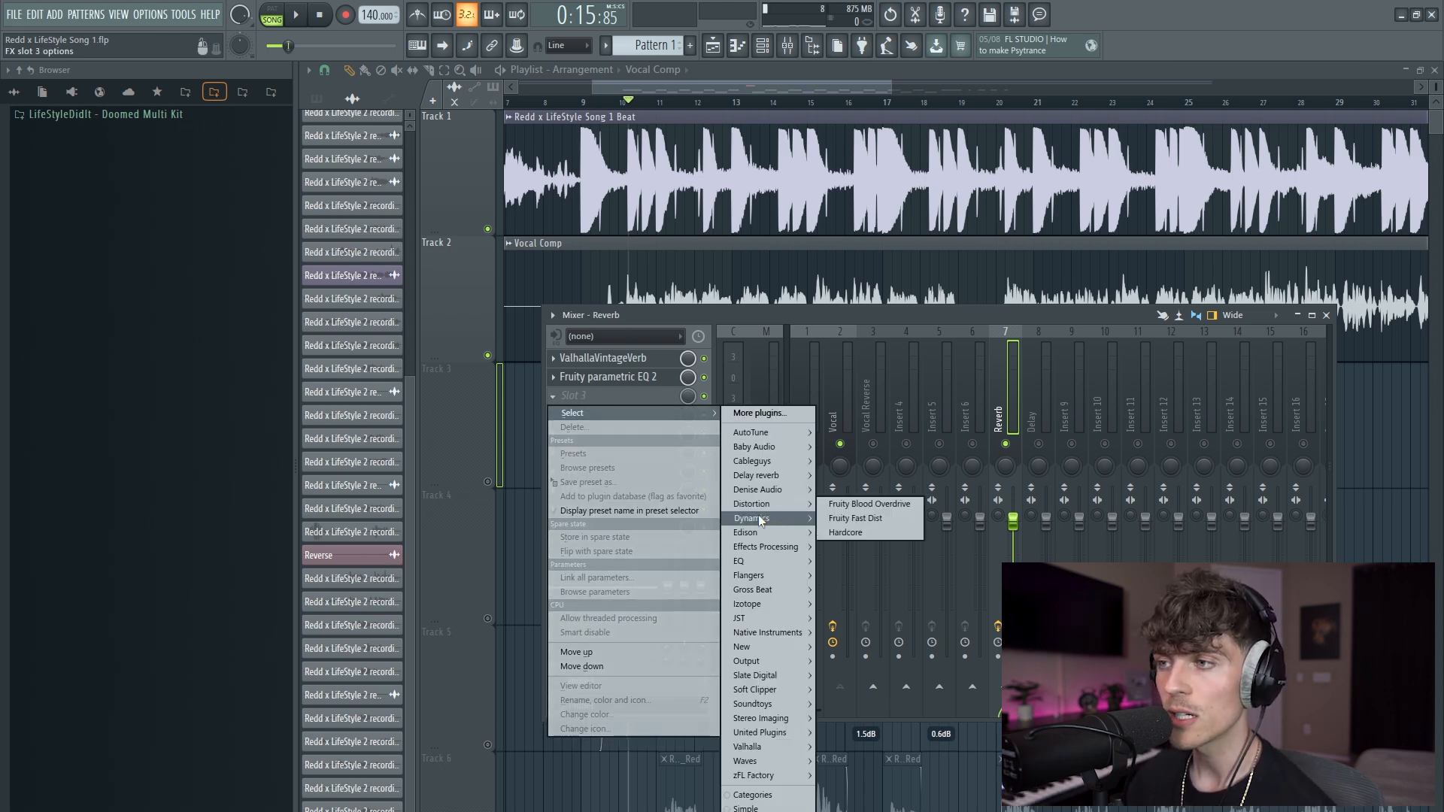
{"action": "left_click", "coordinate": [852, 546]}
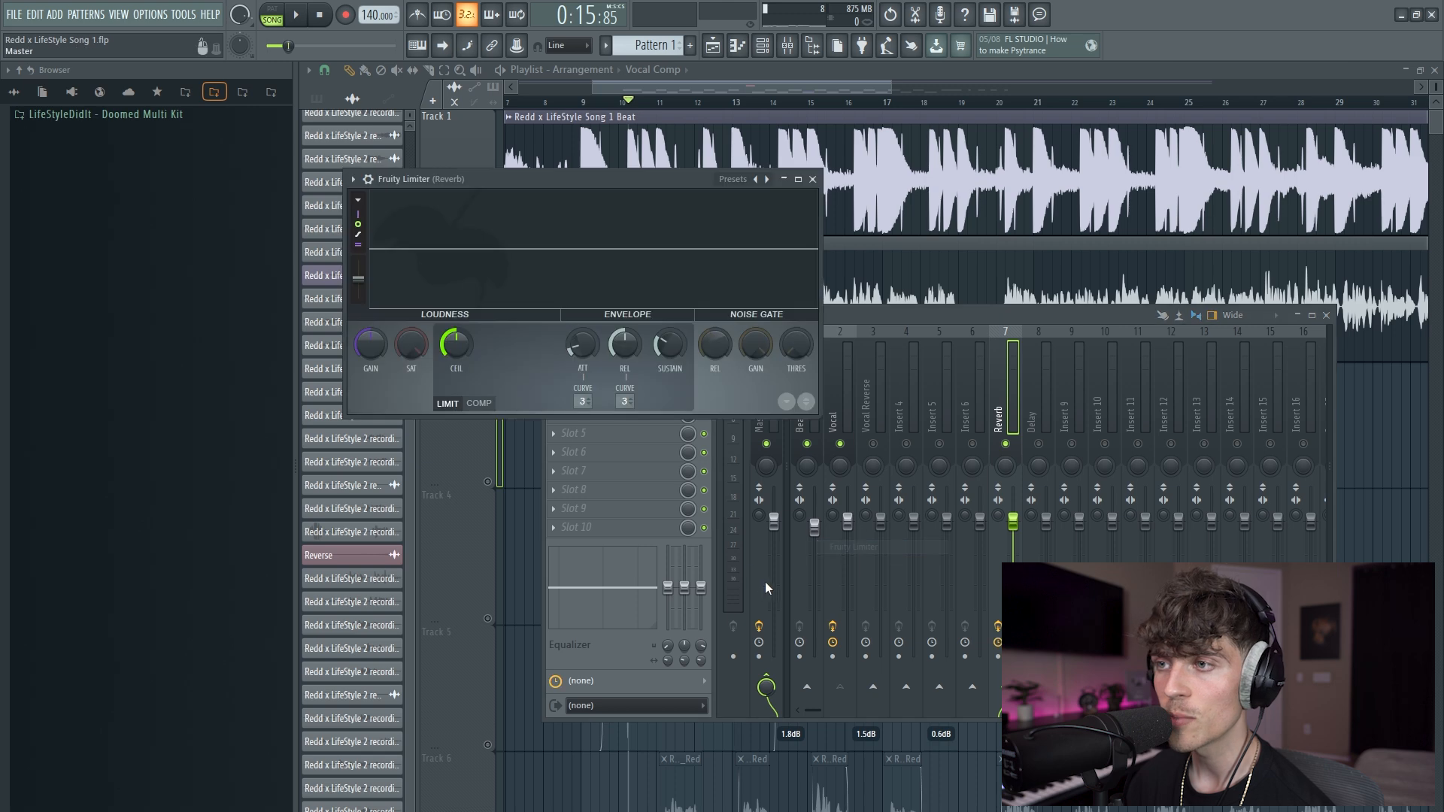
{"action": "left_click", "coordinate": [479, 403]}
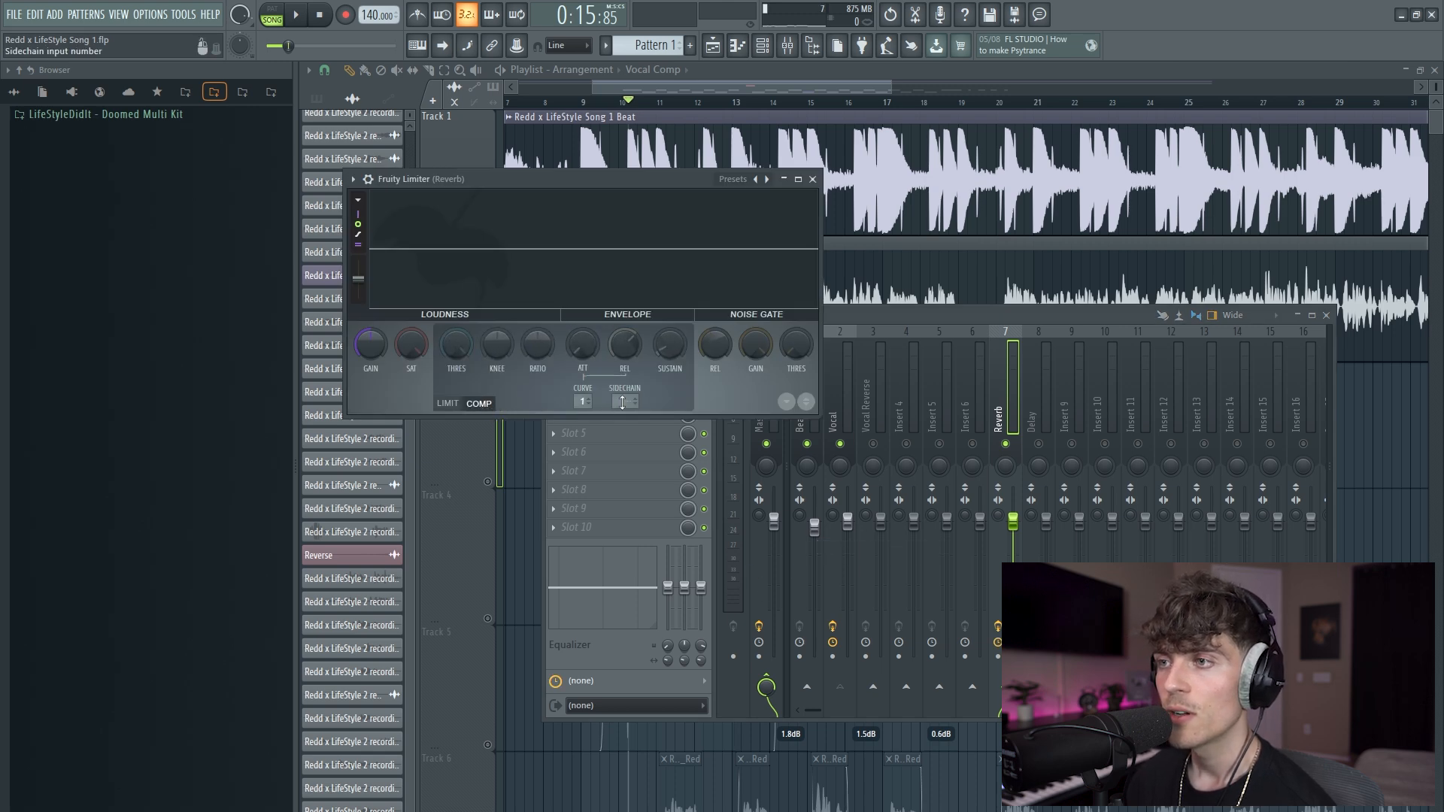
{"action": "left_click_drag", "start_coordinate": [618, 190], "coordinate": [843, 372]}
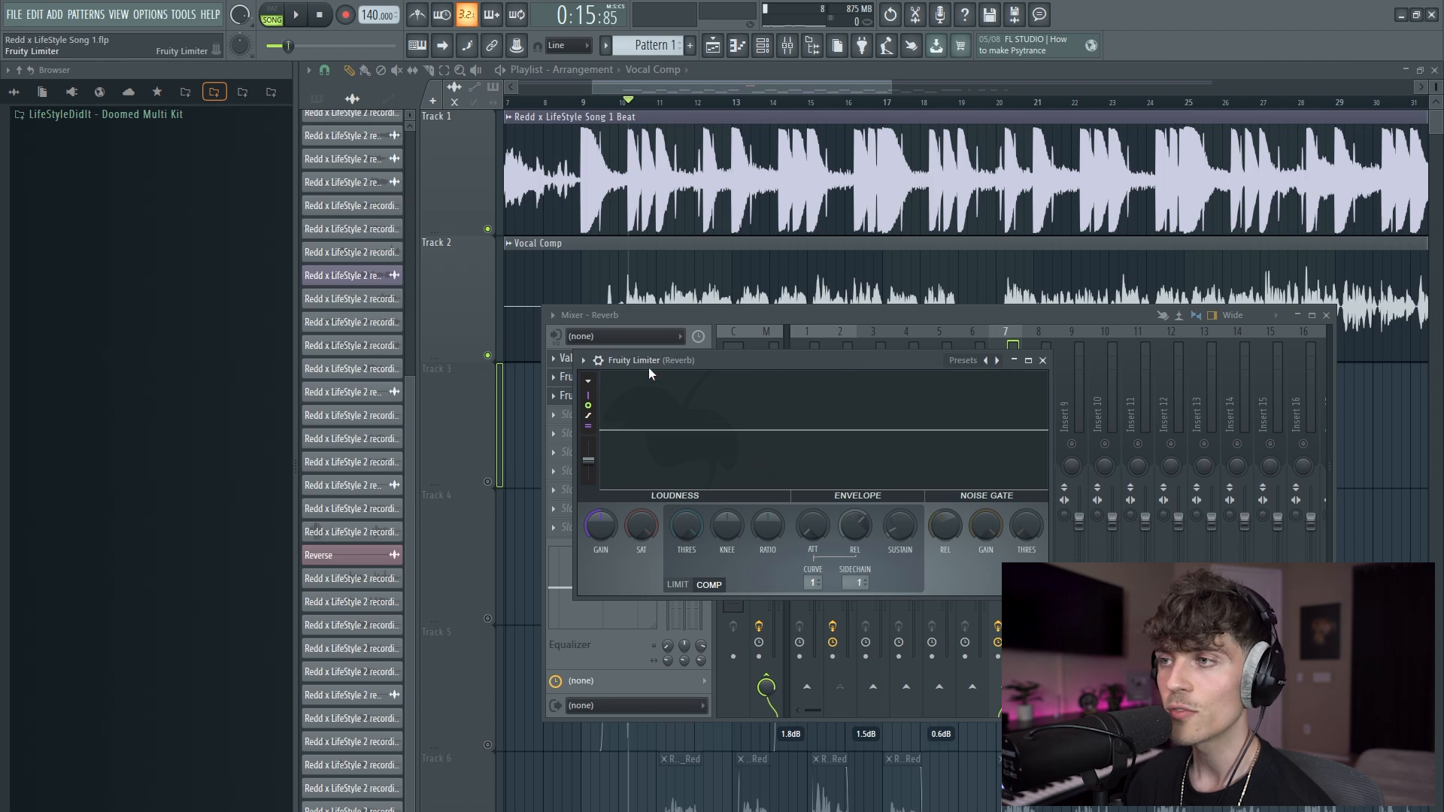
{"action": "left_click_drag", "start_coordinate": [673, 360], "coordinate": [873, 374]}
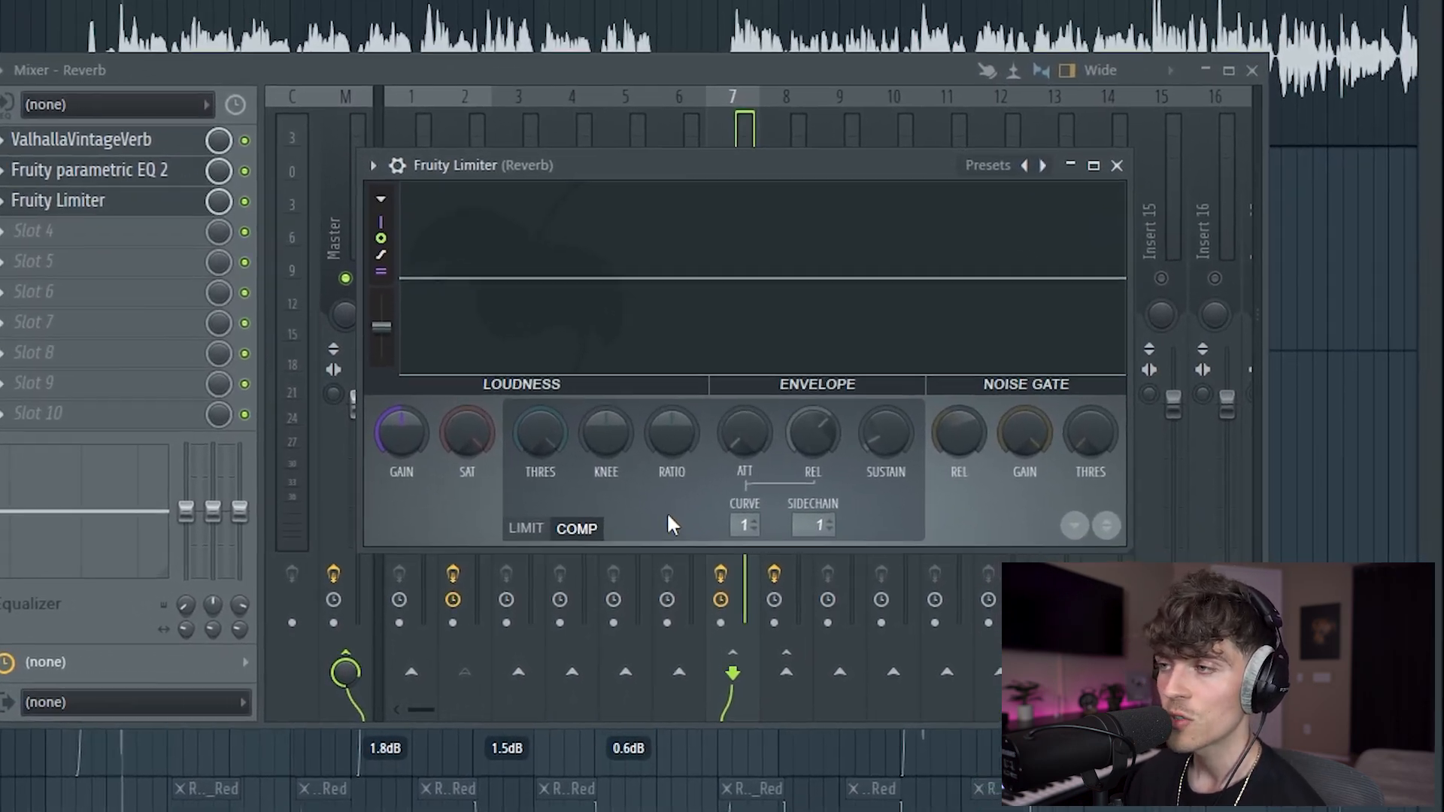
Lower the Reverb channel limiter's threshold and raise its ratio for strong sidechain compression, and start playback.
{"action": "left_click_drag", "start_coordinate": [514, 430], "coordinate": [514, 511]}
{"action": "left_click_drag", "start_coordinate": [641, 423], "coordinate": [642, 398]}
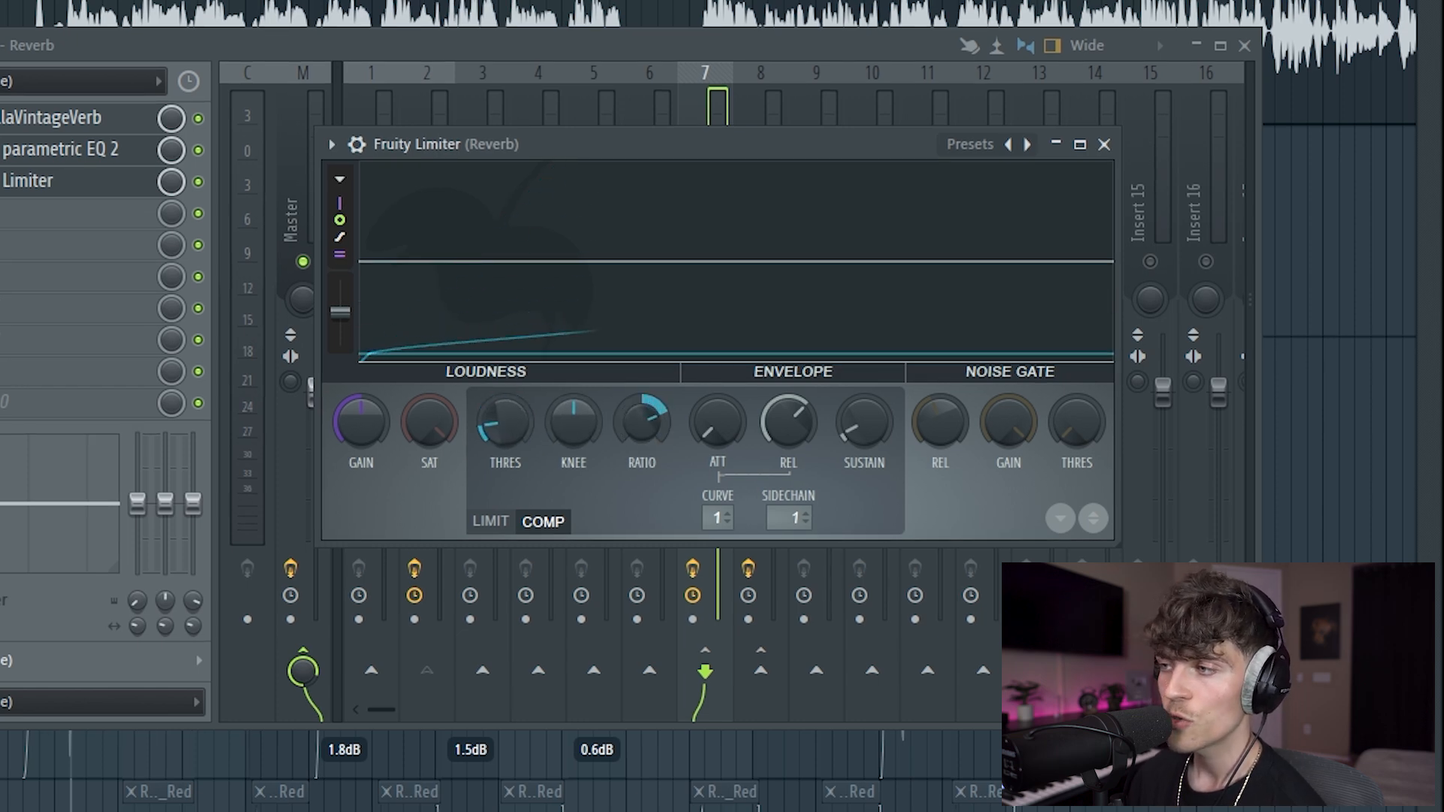
{"action": "left_click_drag", "start_coordinate": [528, 424], "coordinate": [528, 432]}
{"action": "left_click_drag", "start_coordinate": [629, 416], "coordinate": [629, 414]}
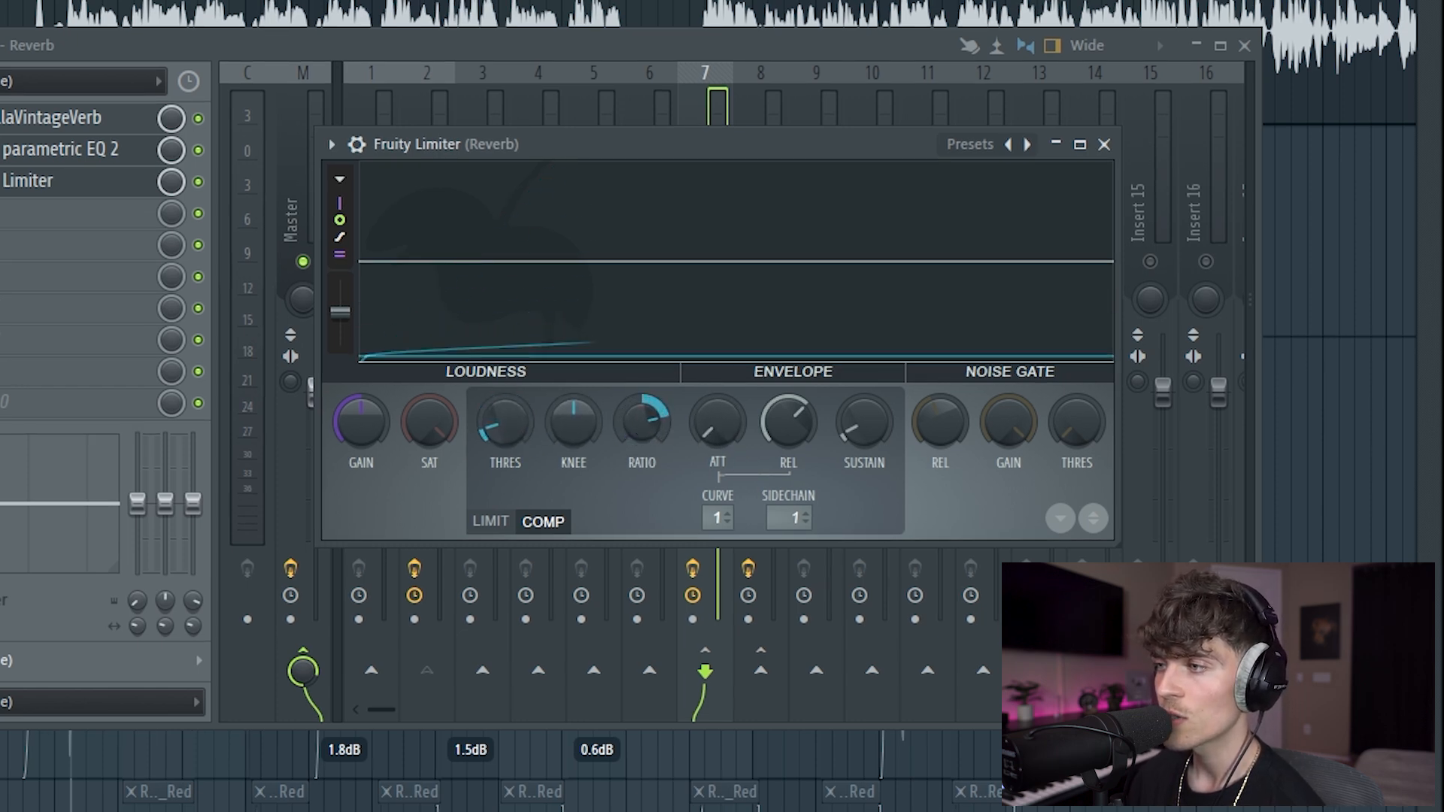
{"action": "left_click_drag", "start_coordinate": [788, 423], "coordinate": [788, 421]}
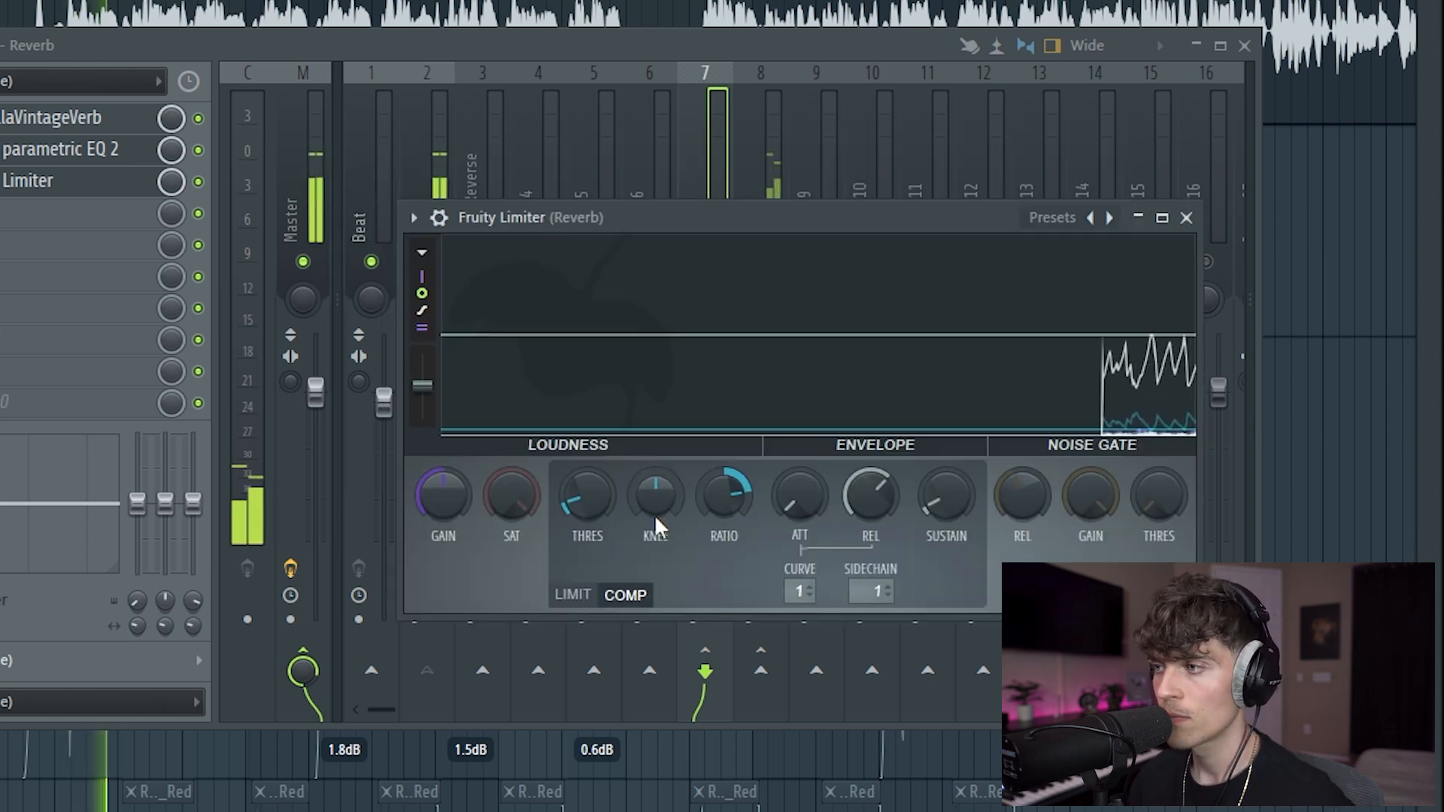
Fine-tune the sidechain compressor's threshold and ratio and shorten its release while the vocal plays.
{"action": "left_click_drag", "start_coordinate": [741, 501], "coordinate": [741, 492]}
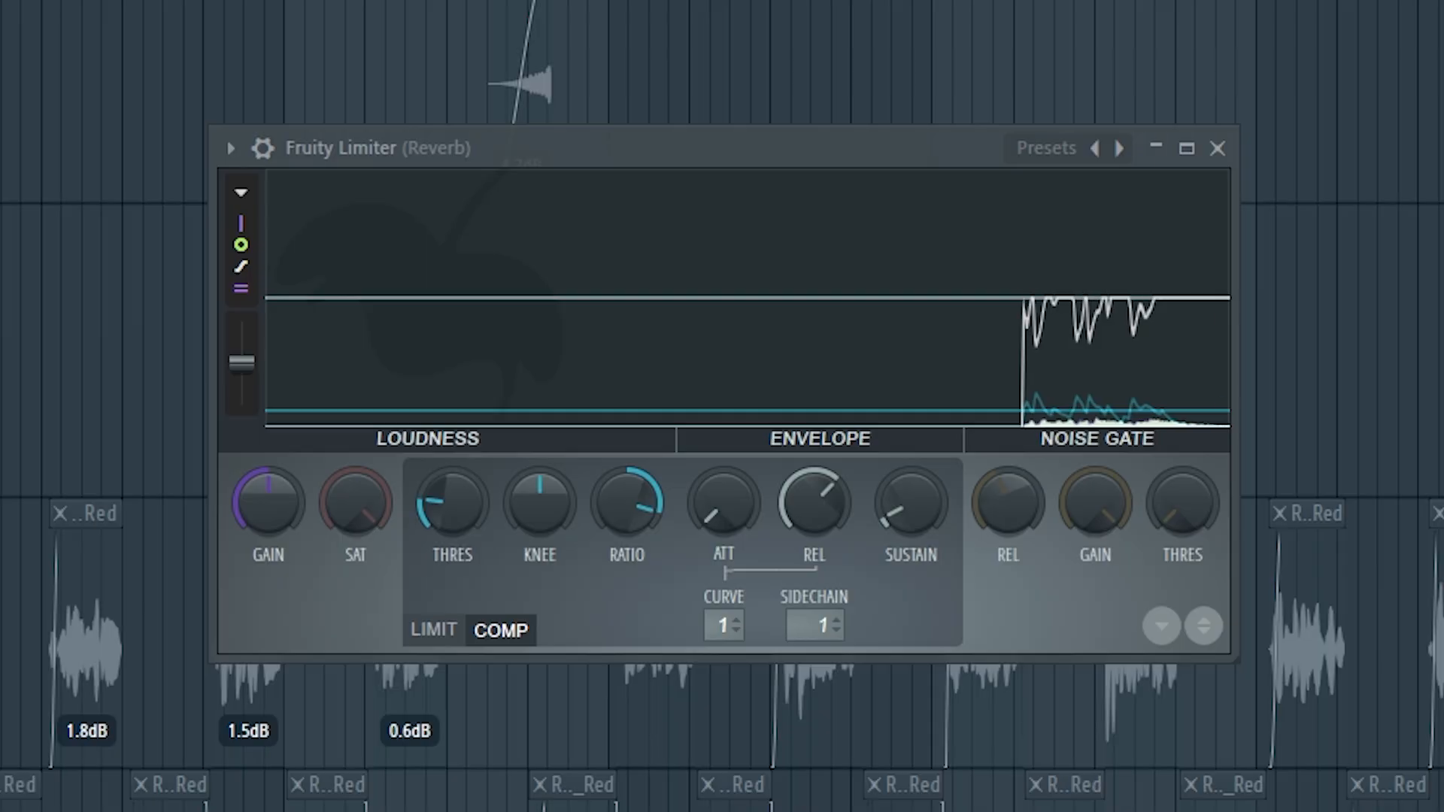
{"action": "left_click_drag", "start_coordinate": [453, 506], "coordinate": [452, 515]}
{"action": "left_click_drag", "start_coordinate": [624, 501], "coordinate": [624, 510]}
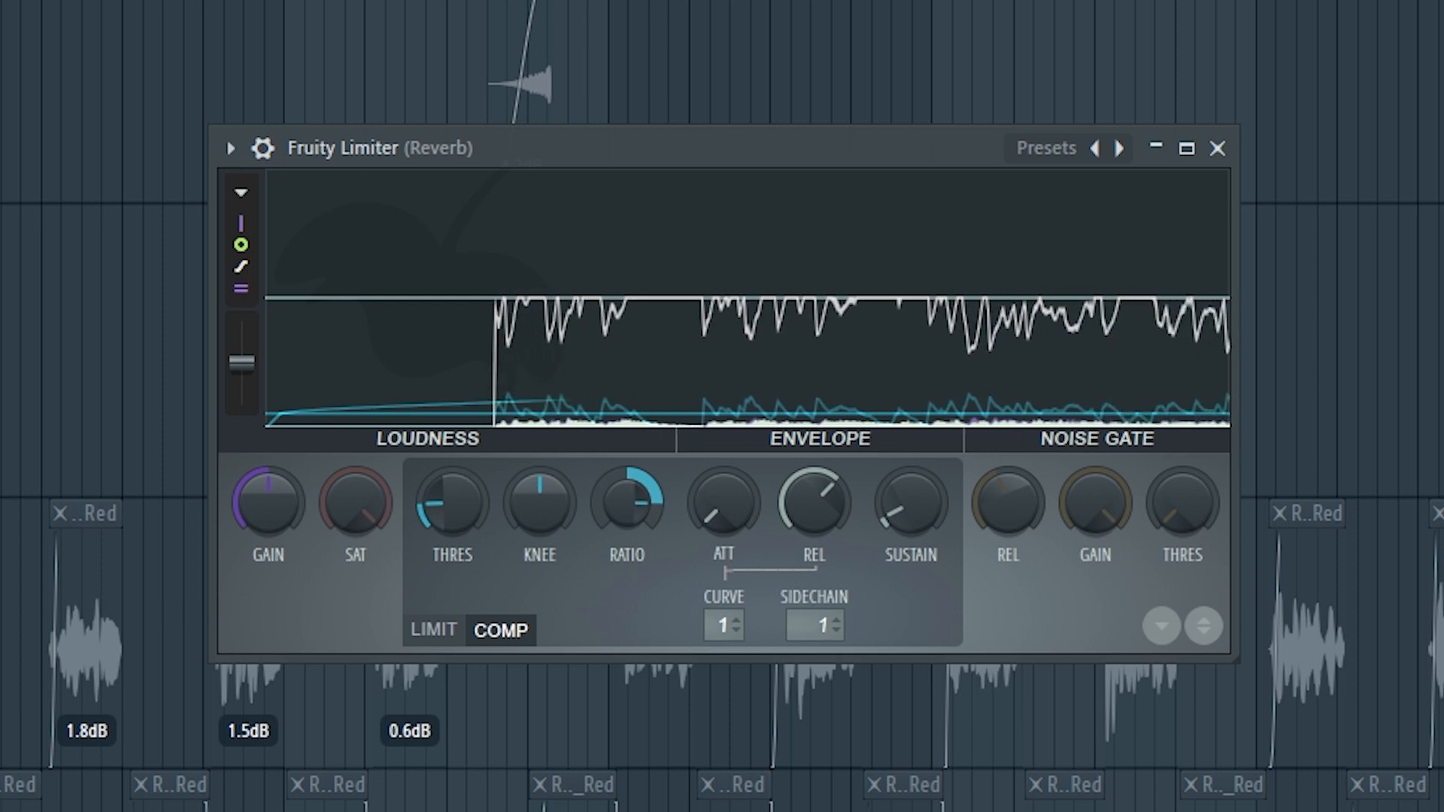
{"action": "left_click_drag", "start_coordinate": [807, 496], "coordinate": [806, 511]}
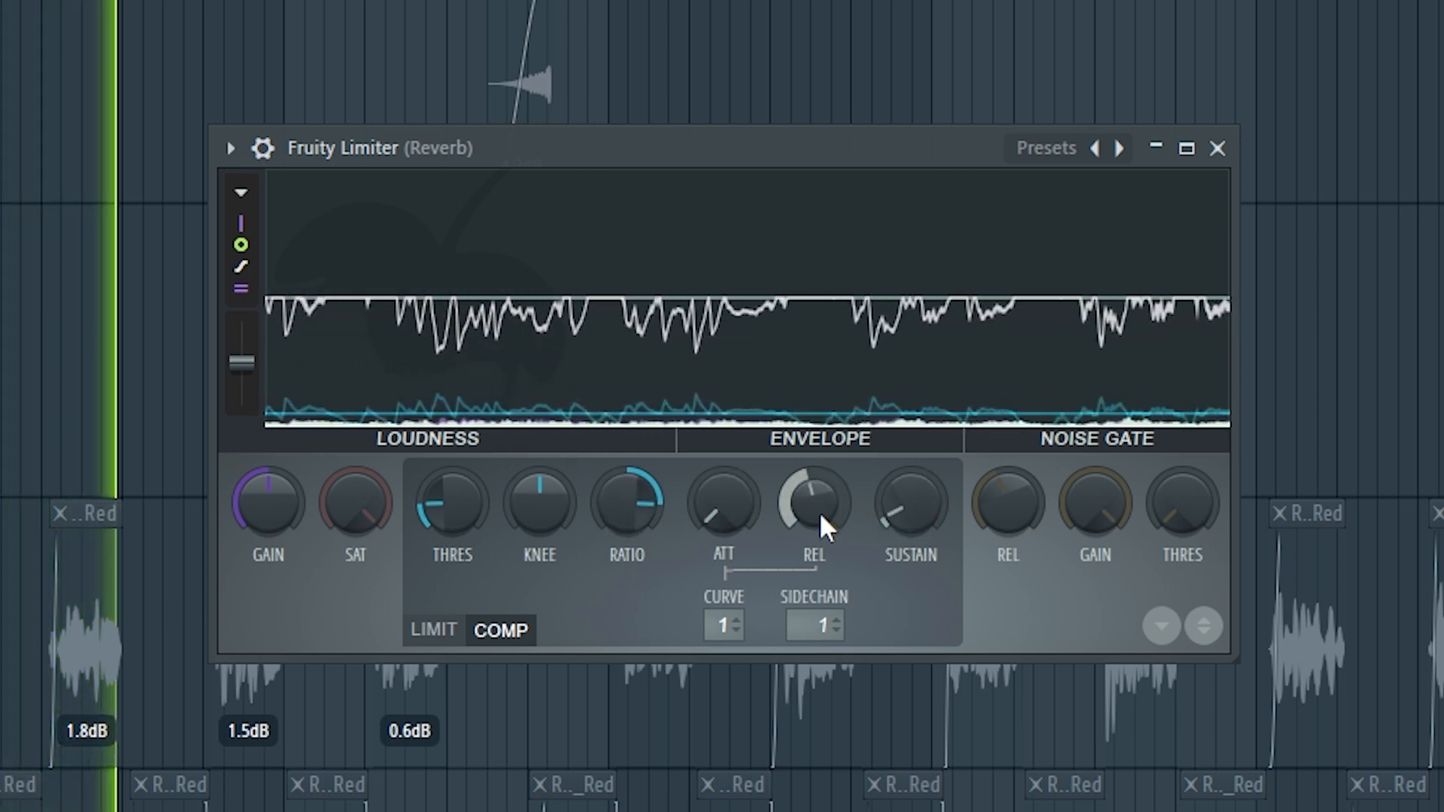
{"action": "left_click_drag", "start_coordinate": [470, 503], "coordinate": [460, 516]}
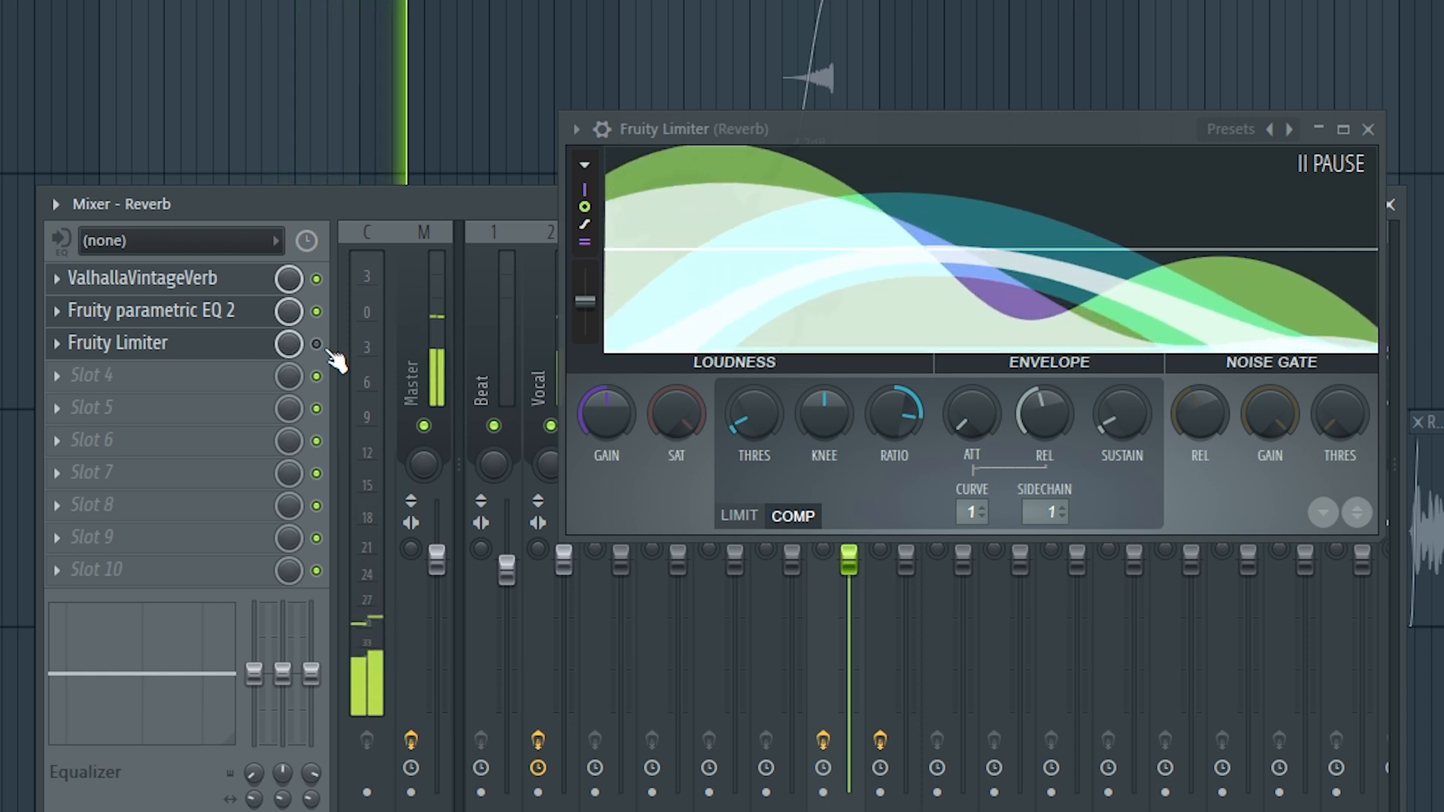
Re-enable Fruity Limiter on the Reverb channel to compare the sound, stop playback and close the plugin.
{"action": "left_click", "coordinate": [318, 345]}
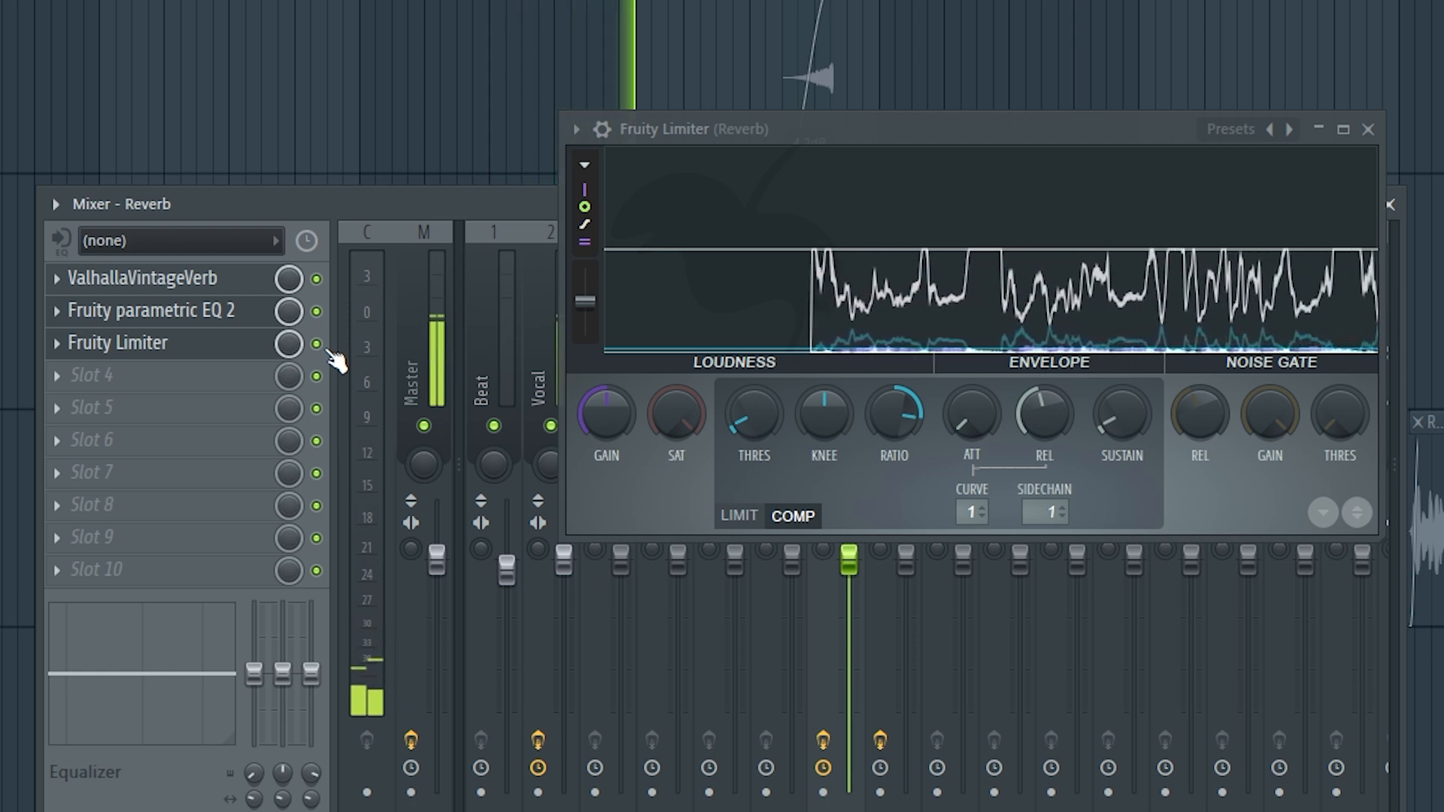
{"action": "key", "text": "space"}
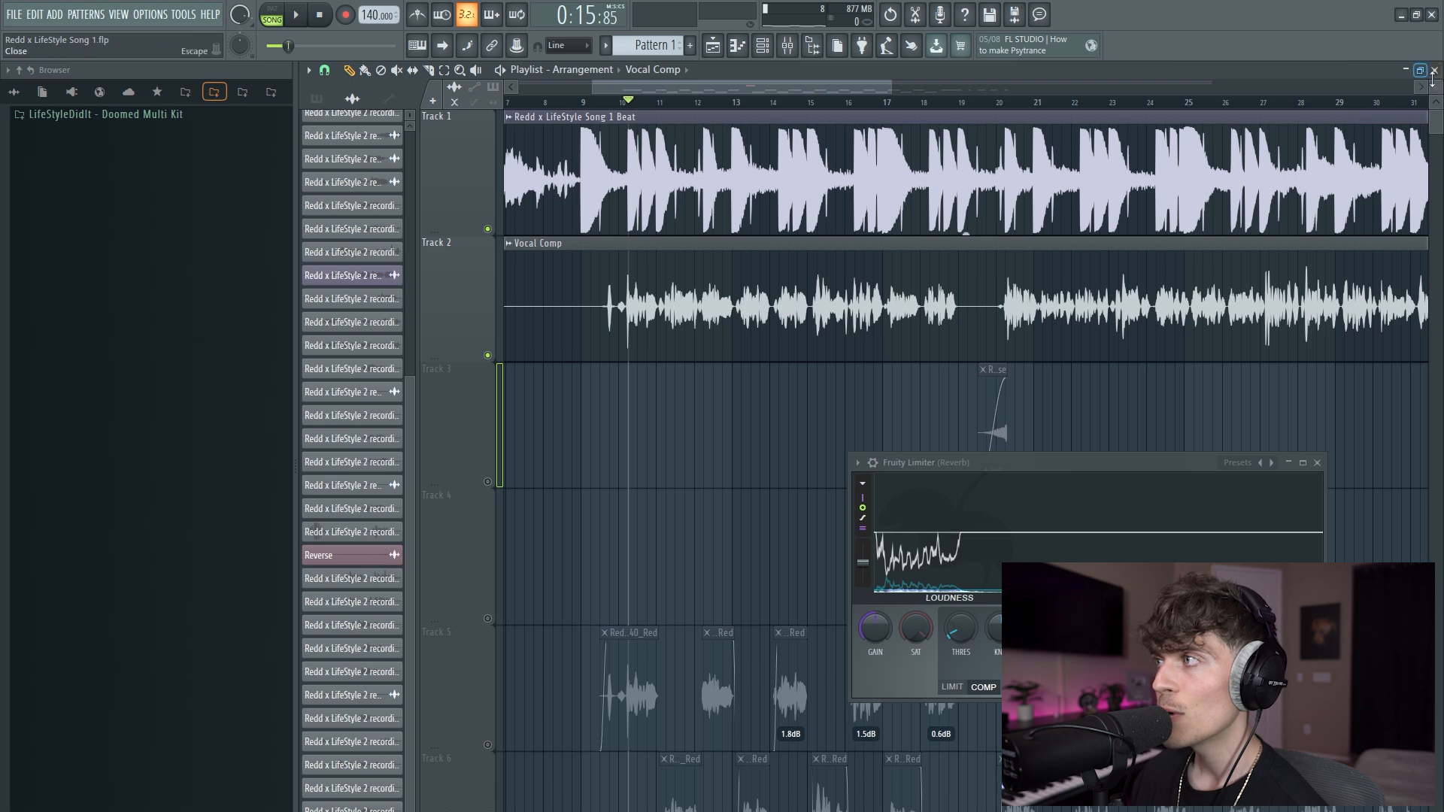
{"action": "scroll", "coordinate": [1021, 138], "scroll_direction": "down", "scroll_amount": 3}
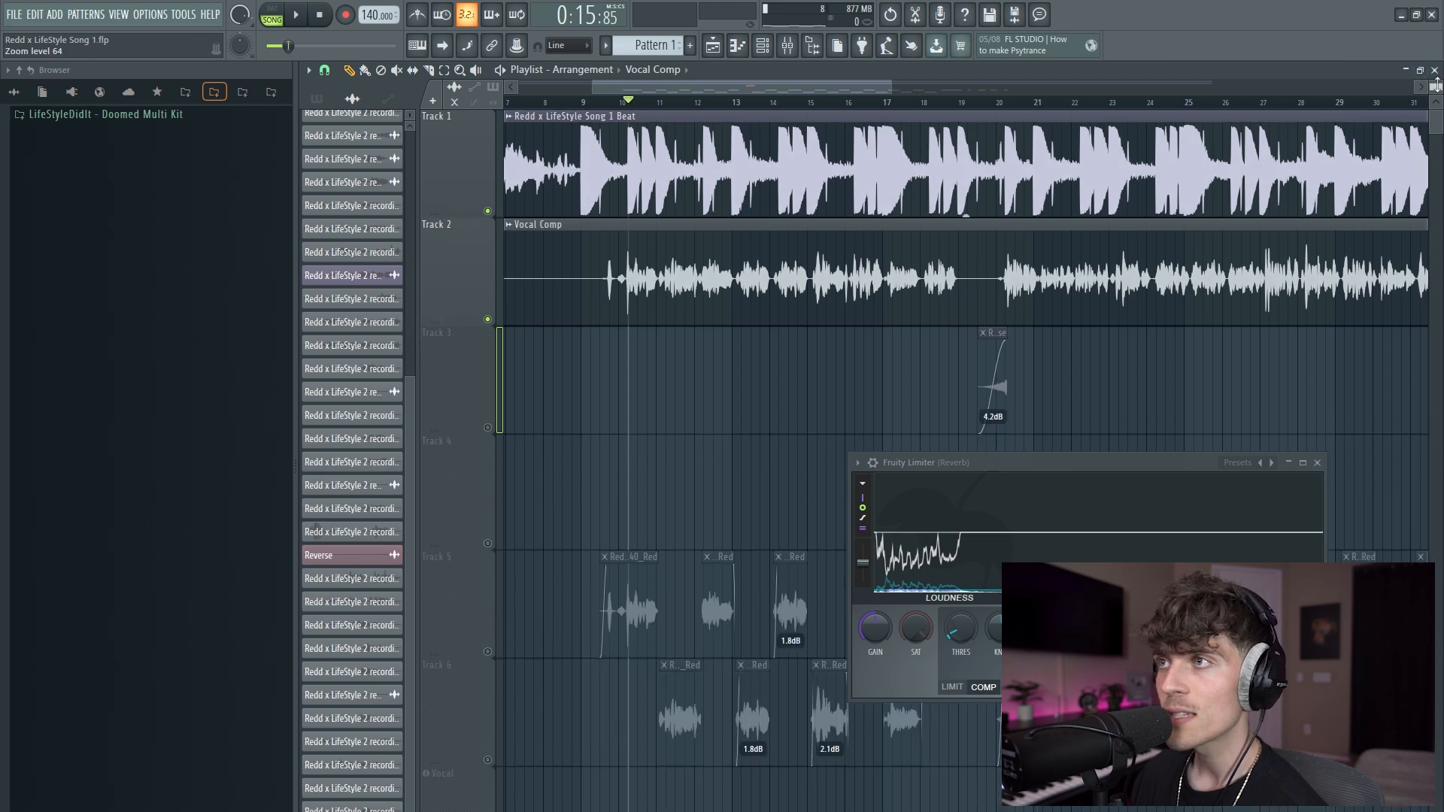
{"action": "key", "text": "F9"}
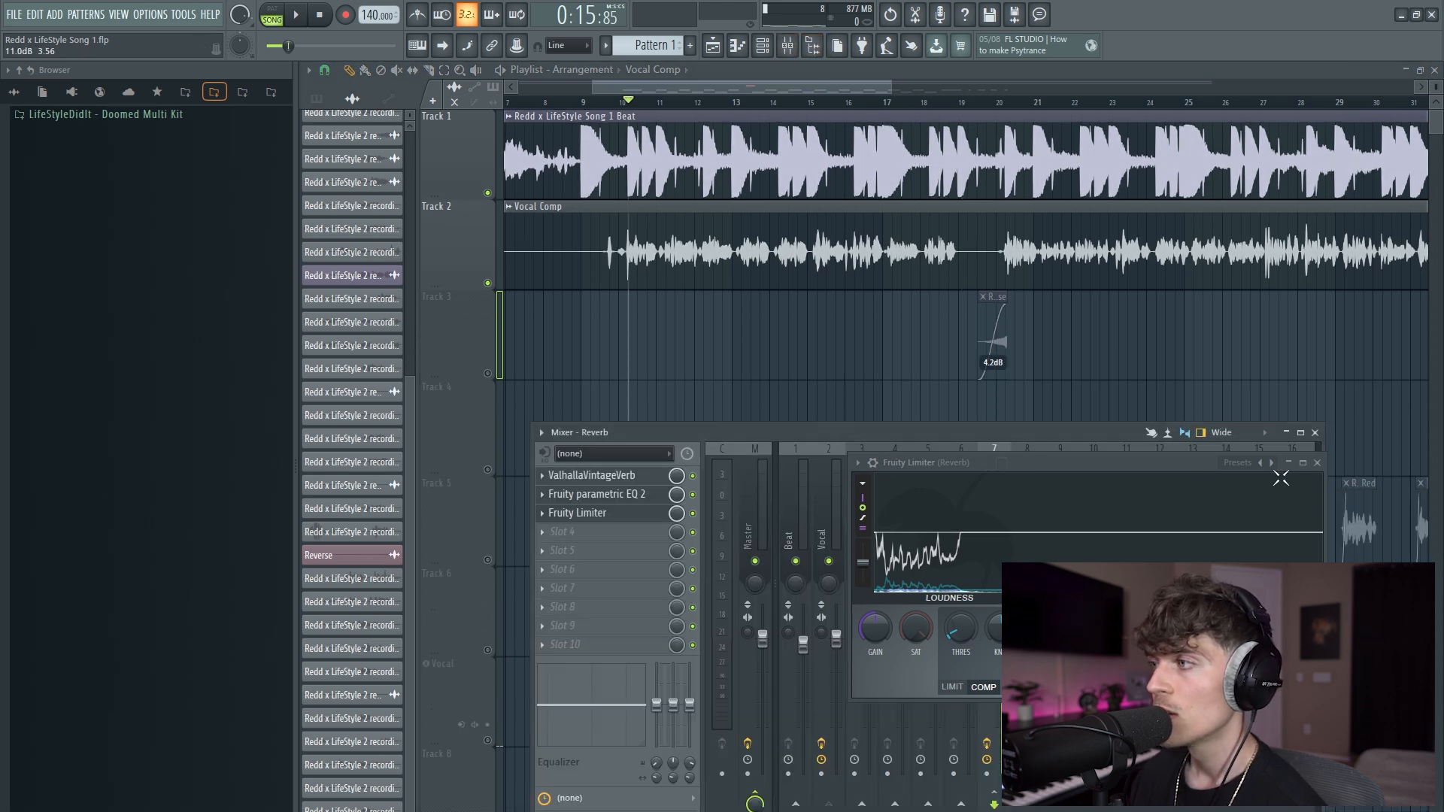
{"action": "left_click", "coordinate": [1318, 463]}
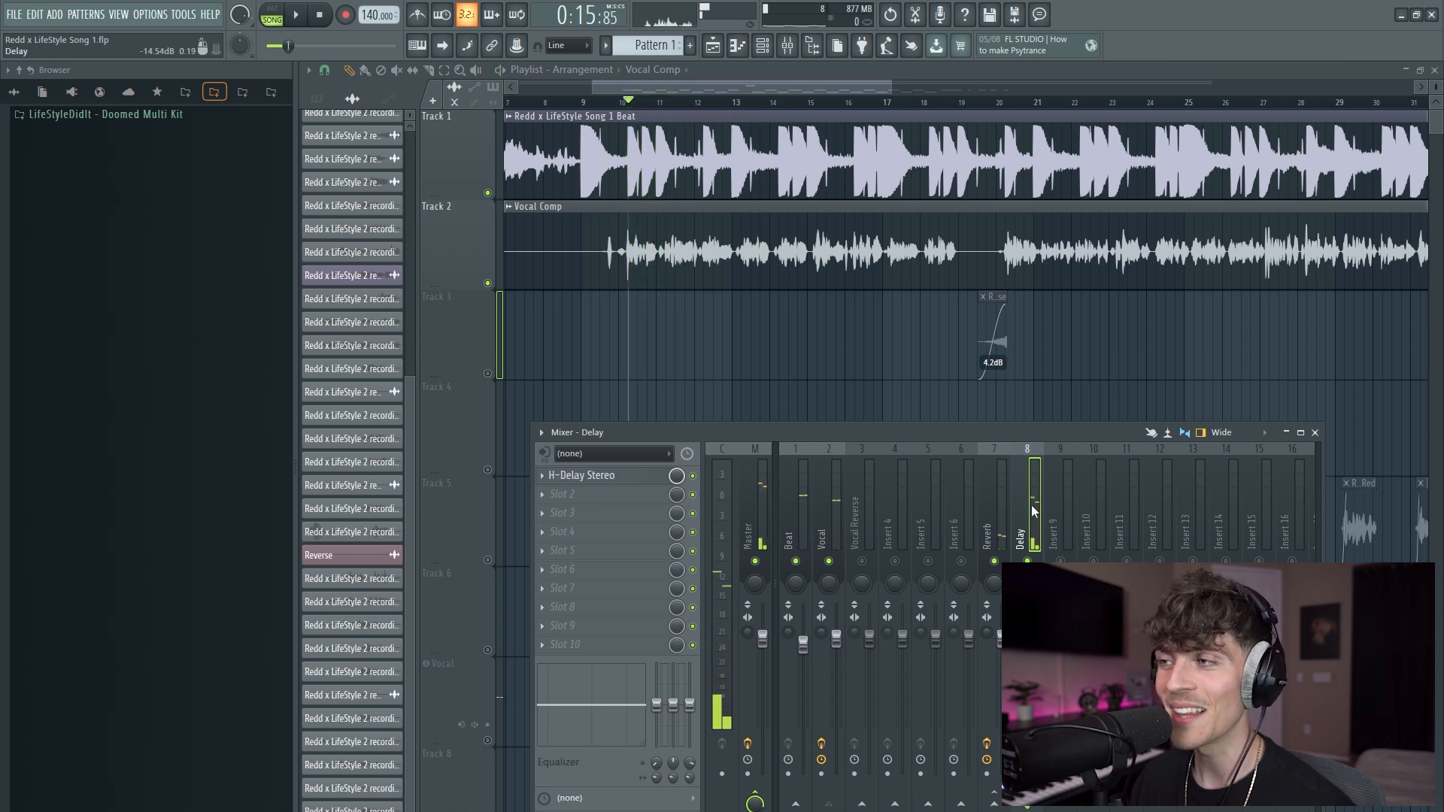
Add Fruity Limiter after H-Delay Stereo on the Delay channel, in compressor mode with sidechain input 1.
{"action": "left_click", "coordinate": [628, 478]}
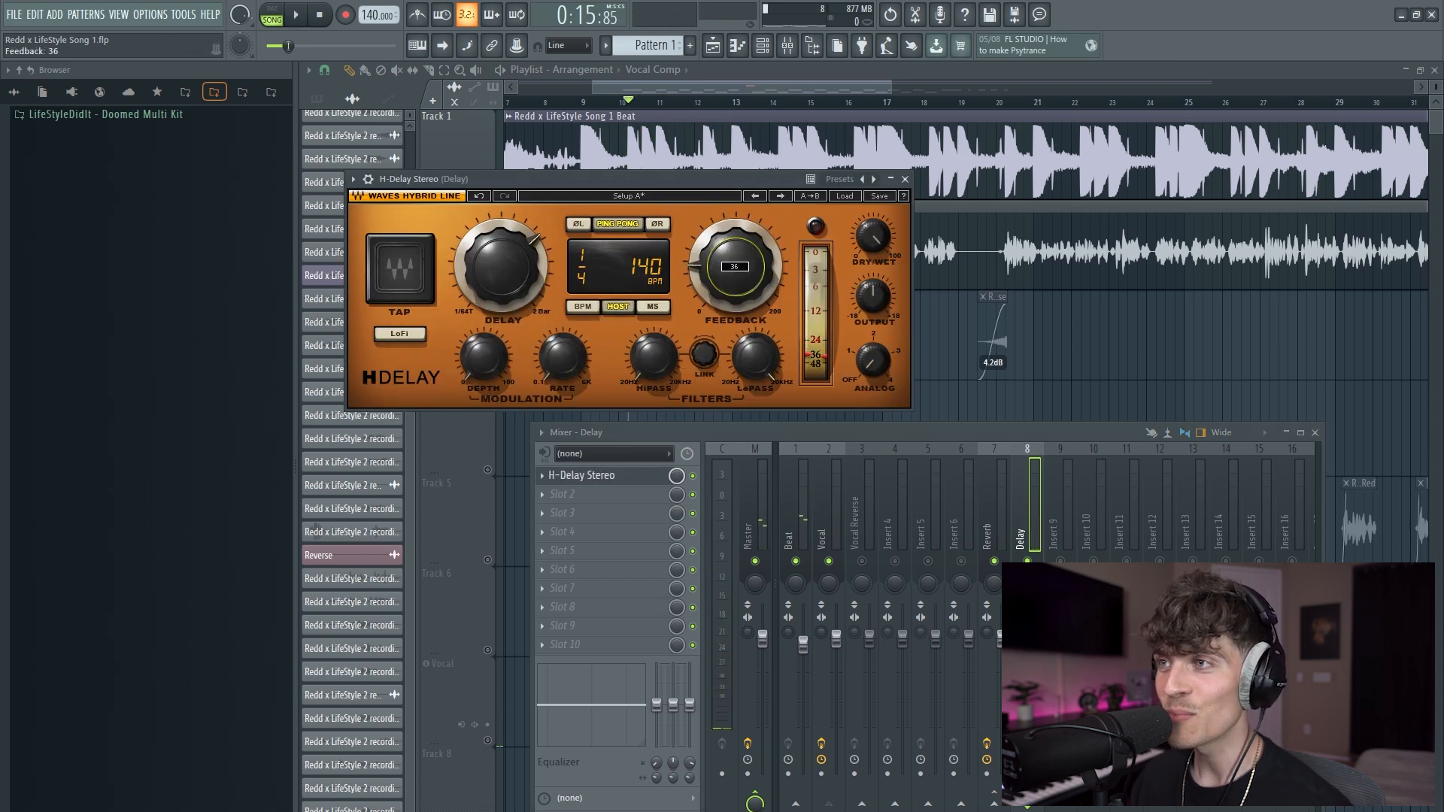
{"action": "left_click", "coordinate": [576, 496]}
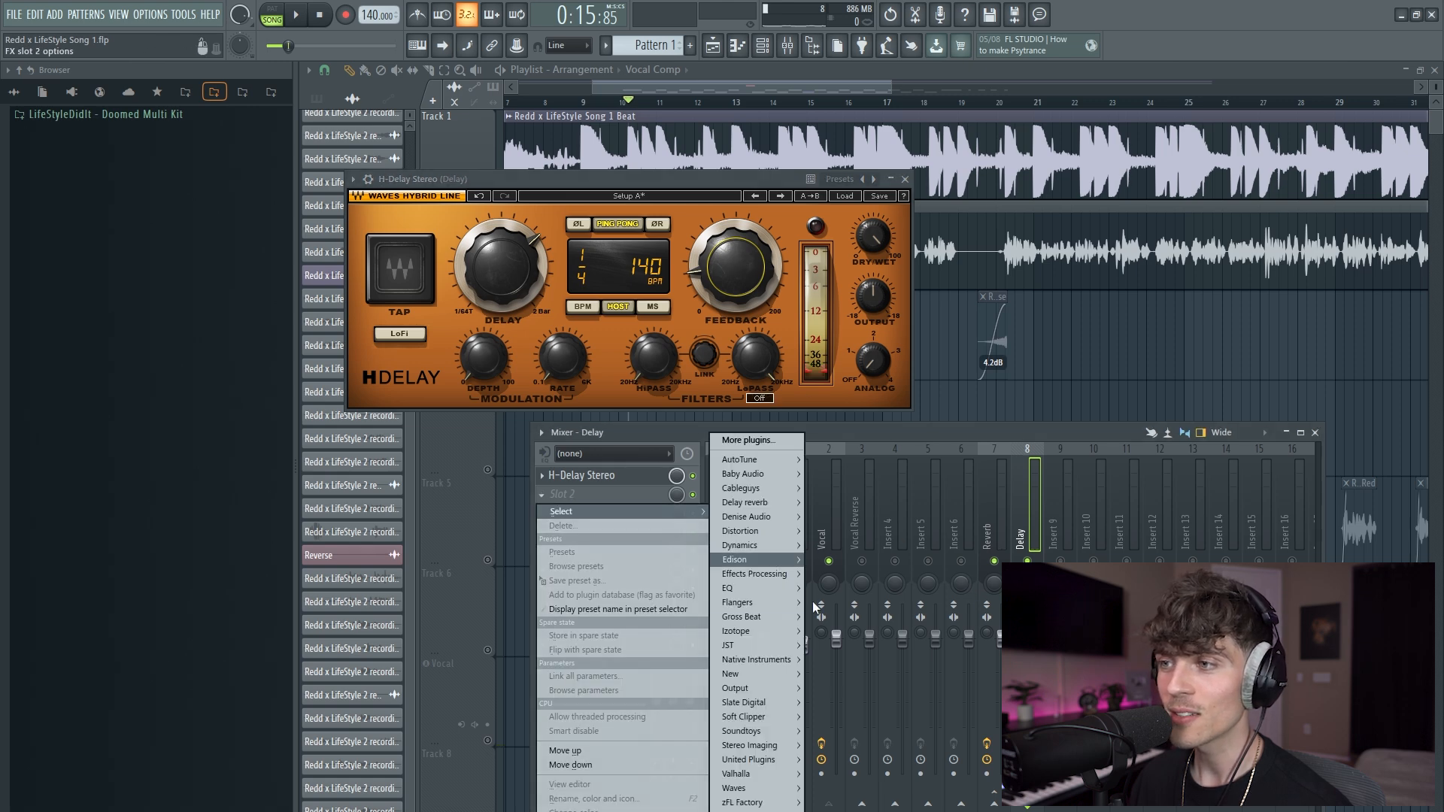
{"action": "mouse_move", "coordinate": [765, 547]}
{"action": "left_click", "coordinate": [842, 574]}
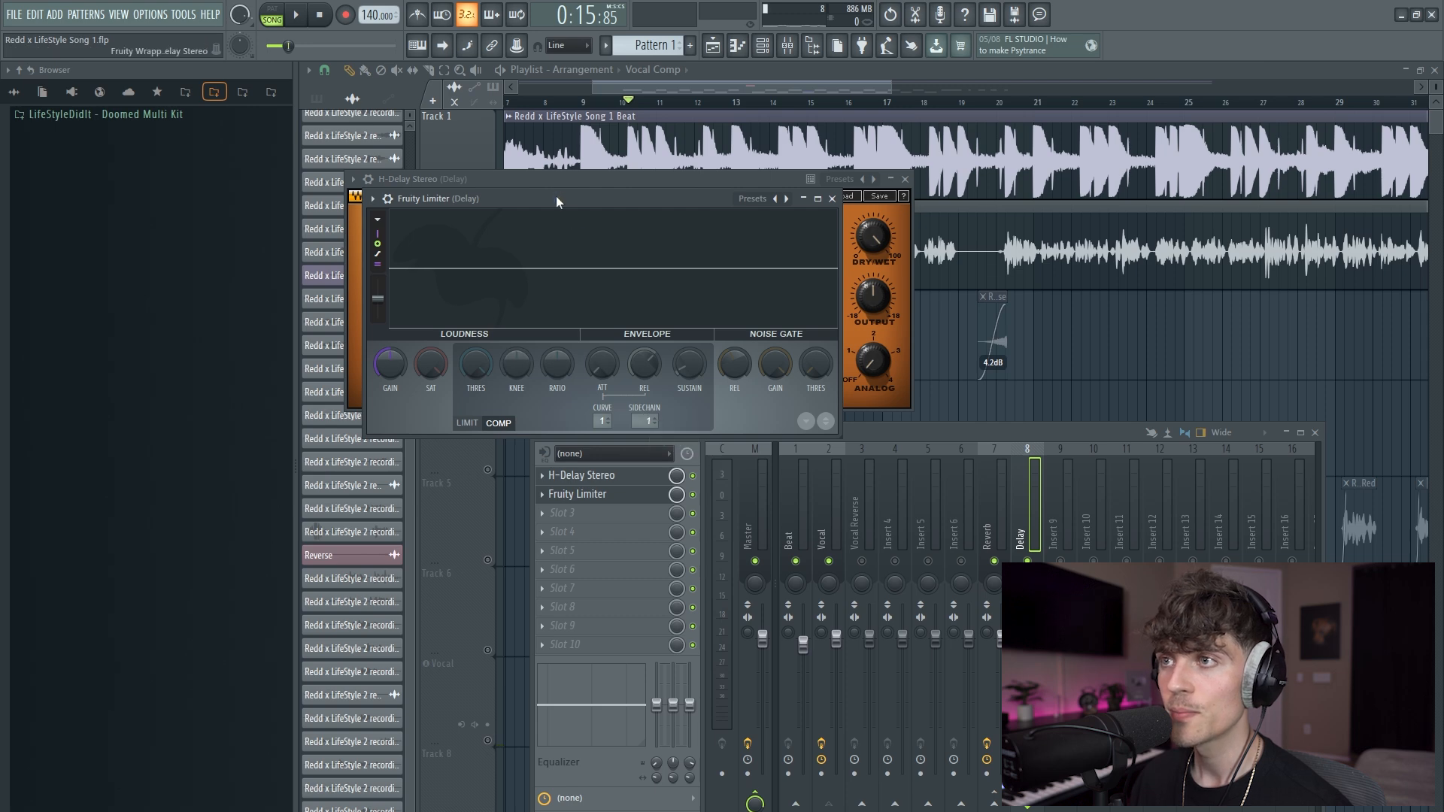
Lower the Delay channel limiter's threshold and raise its ratio so the vocal ducks the delay, and stop playback.
{"action": "left_click_drag", "start_coordinate": [557, 201], "coordinate": [747, 327]}
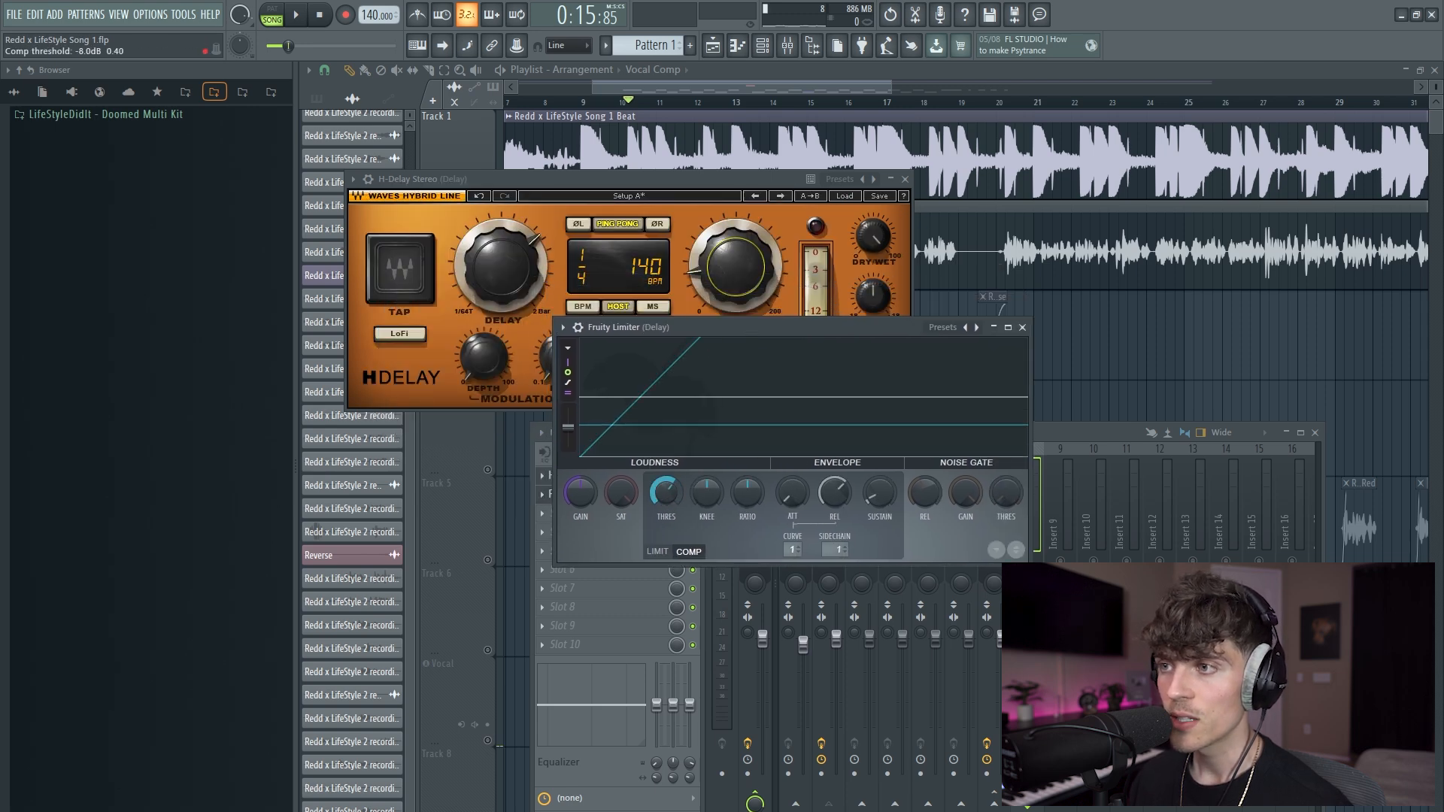
{"action": "left_click_drag", "start_coordinate": [746, 502], "coordinate": [746, 526]}
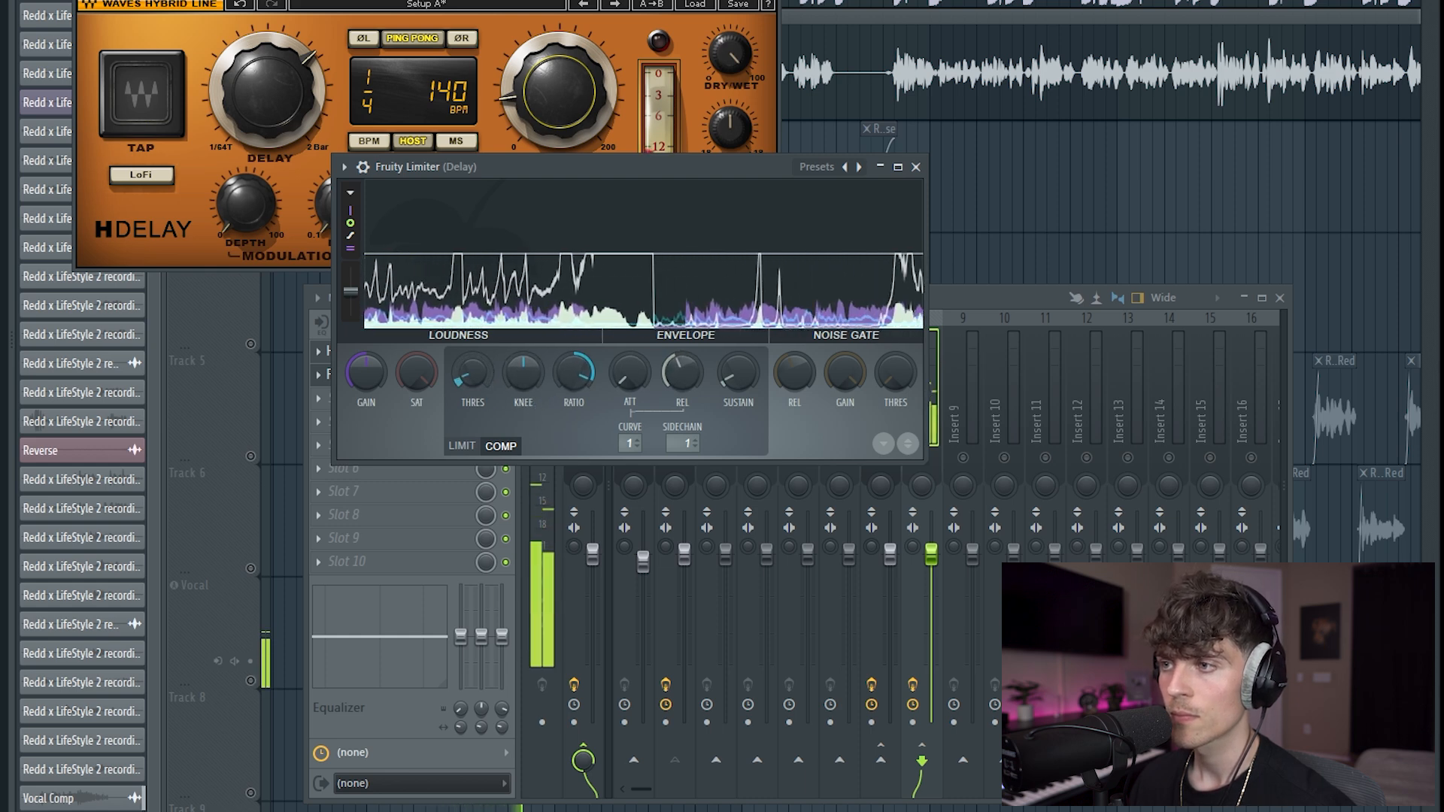
{"action": "left_click", "coordinate": [975, 275]}
{"action": "right_click", "coordinate": [976, 275]}
{"action": "key", "text": "space"}
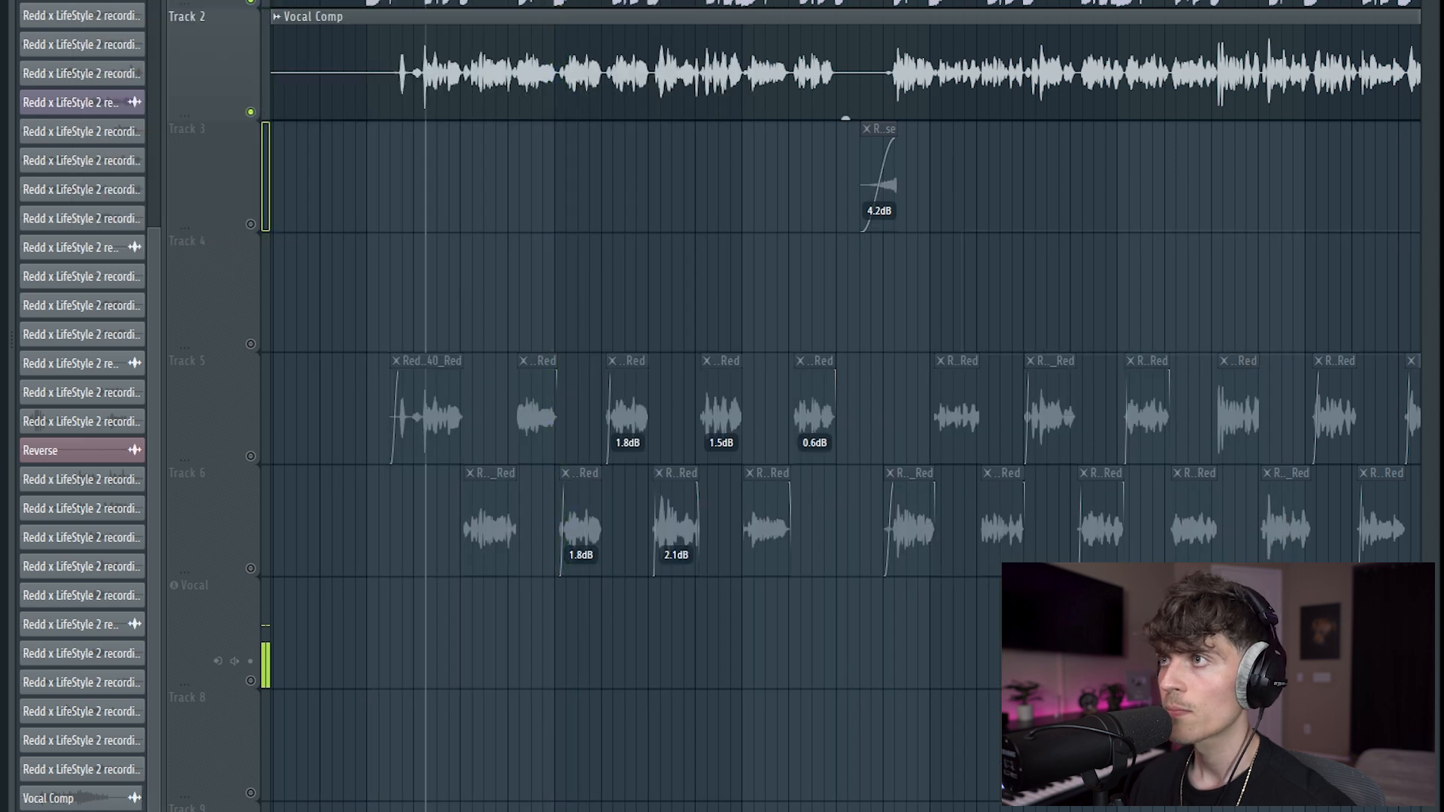
Check the Vocal channel's effects chain and sends, and play the song while inspecting the Delay channel's Fruity Limiter.
{"action": "key", "text": "F9"}
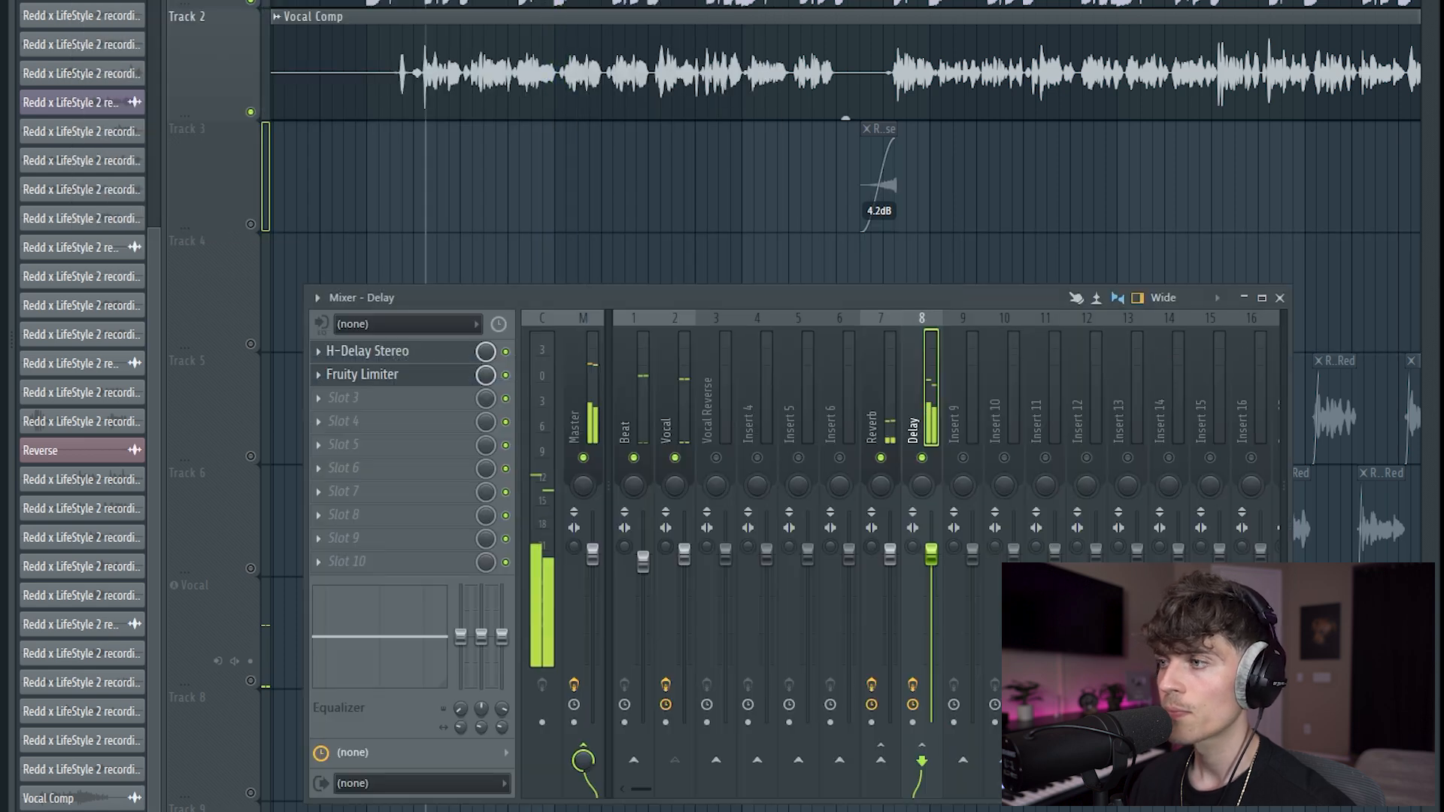
{"action": "left_click", "coordinate": [676, 413]}
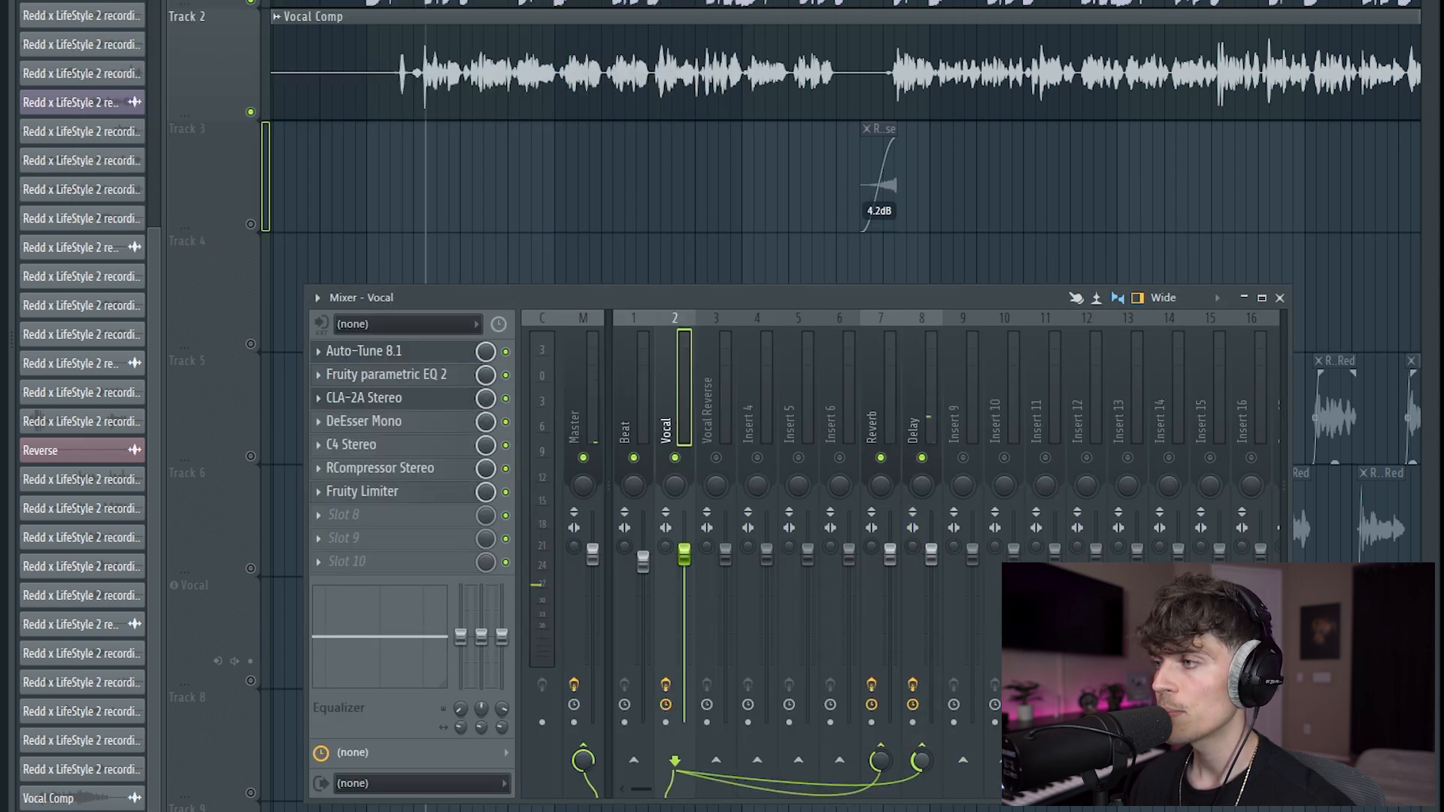
{"action": "key", "text": "space"}
{"action": "left_click", "coordinate": [926, 401]}
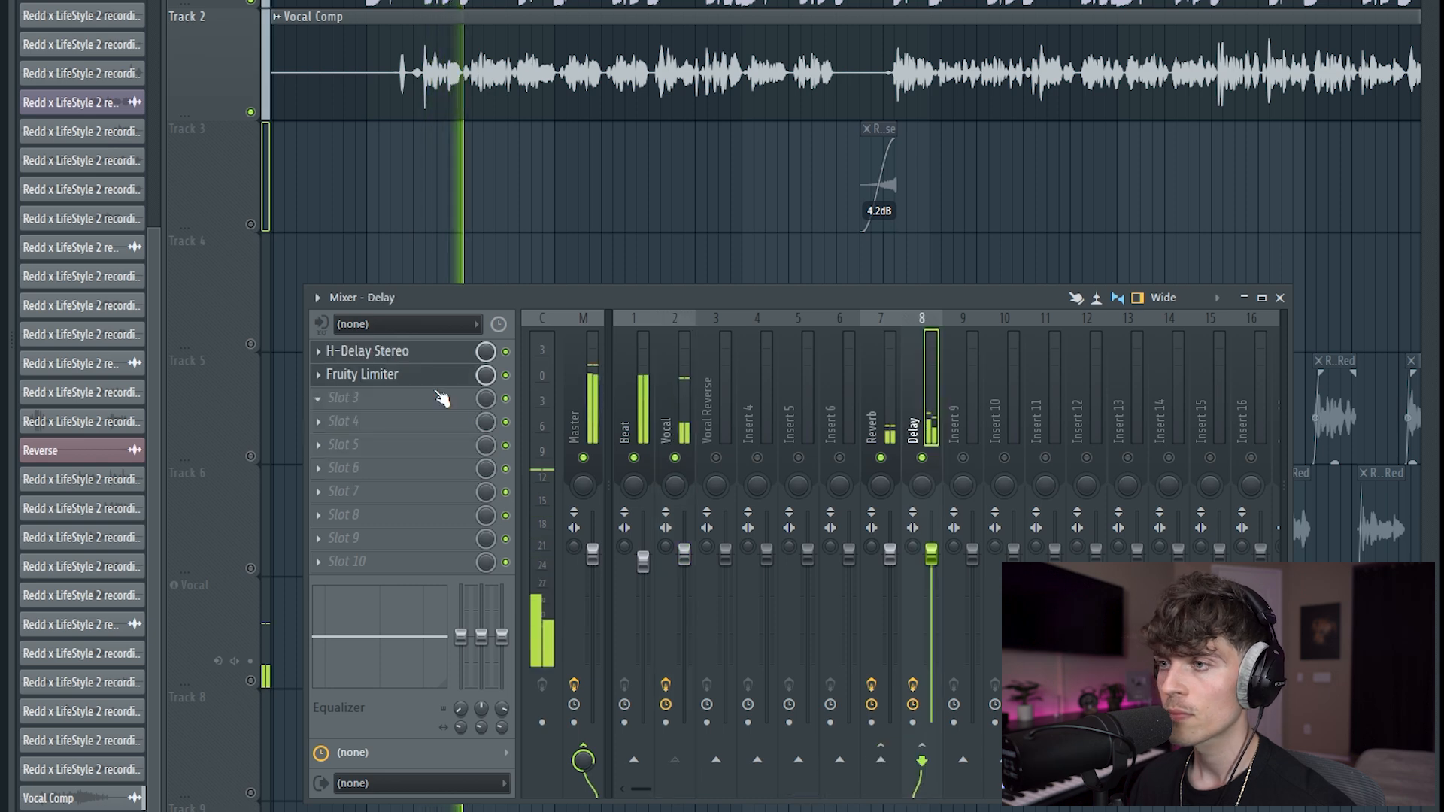
{"action": "left_click", "coordinate": [419, 379]}
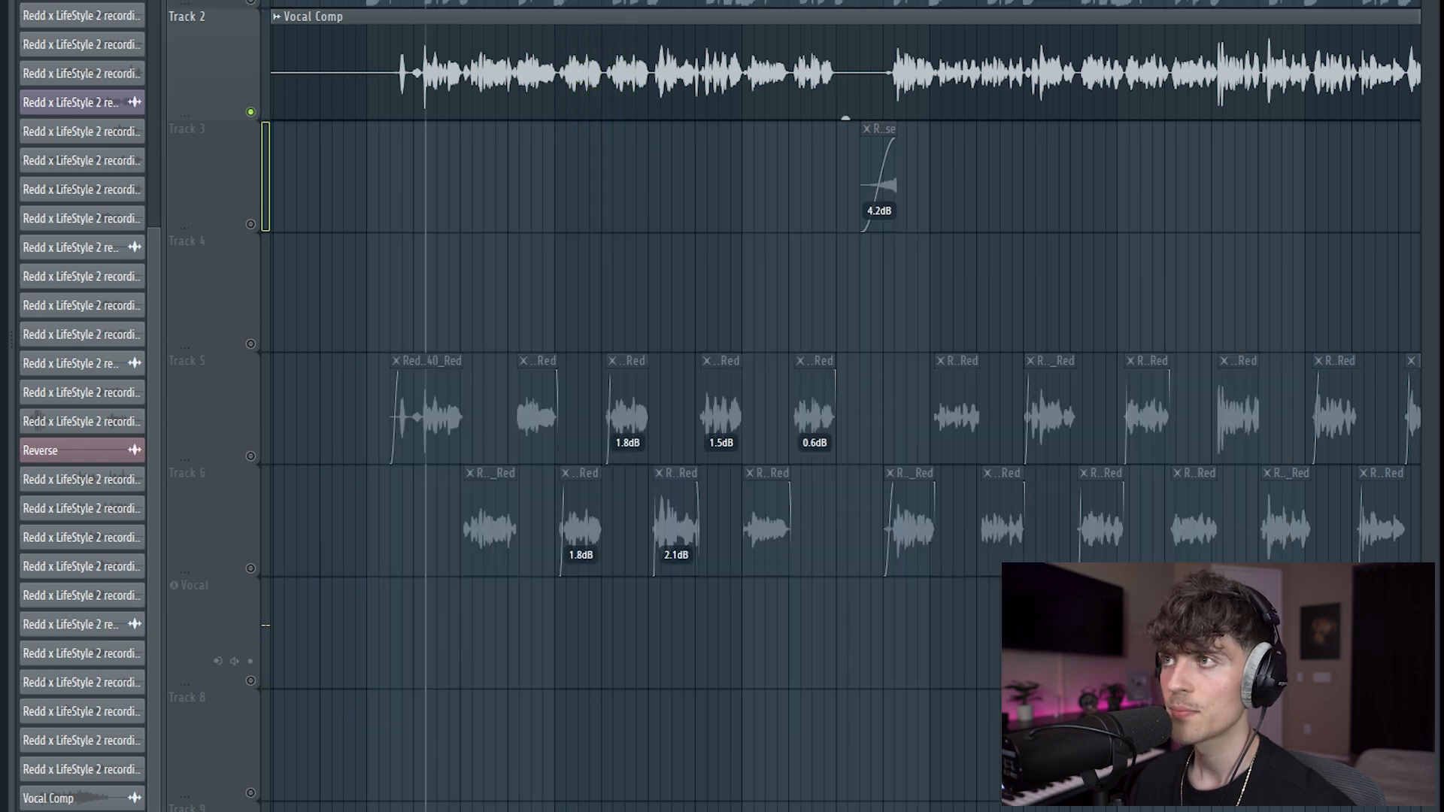
Lengthen the release of the Delay channel's Fruity Limiter while the vocal plays, and stop playback.
{"action": "key", "text": "F9"}
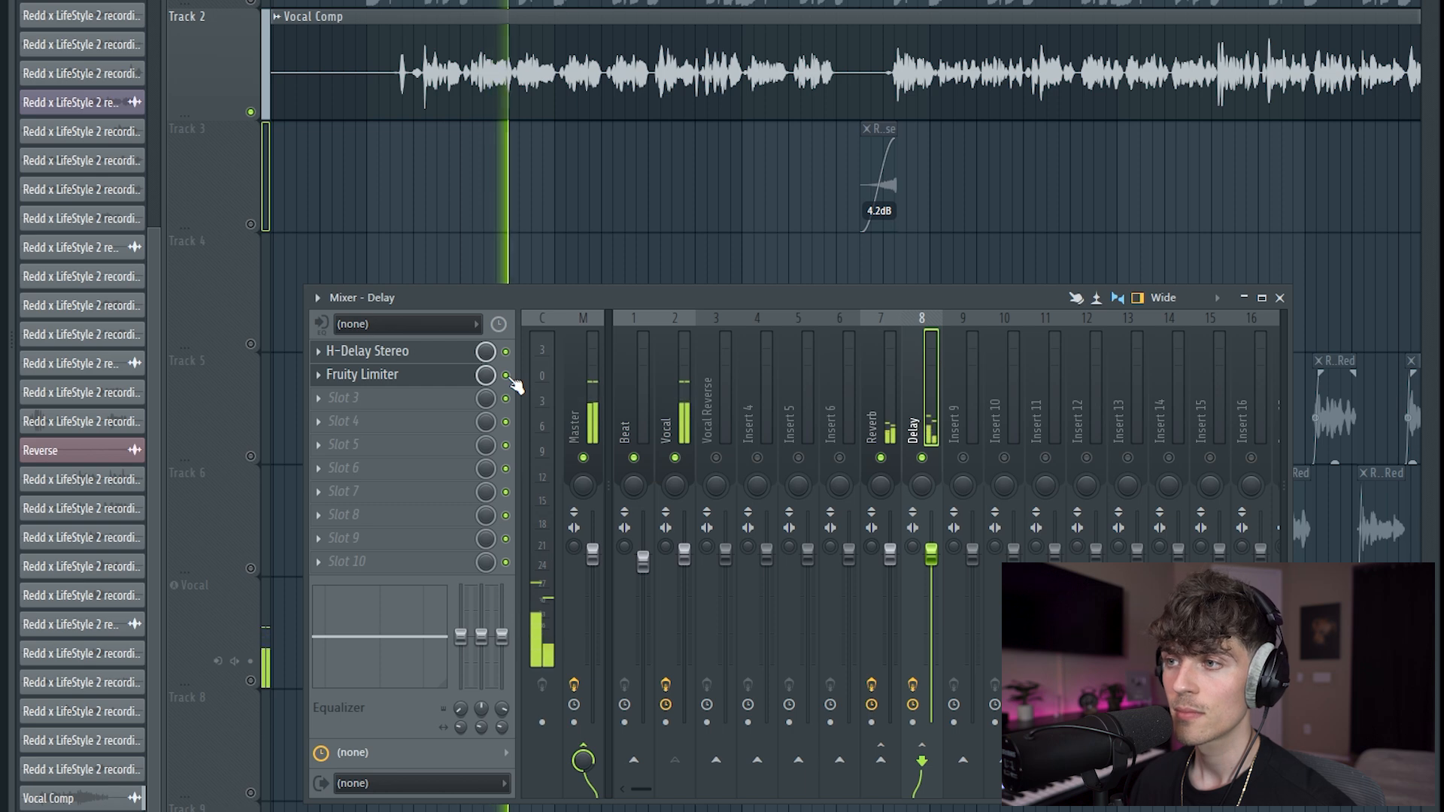
{"action": "left_click", "coordinate": [410, 380]}
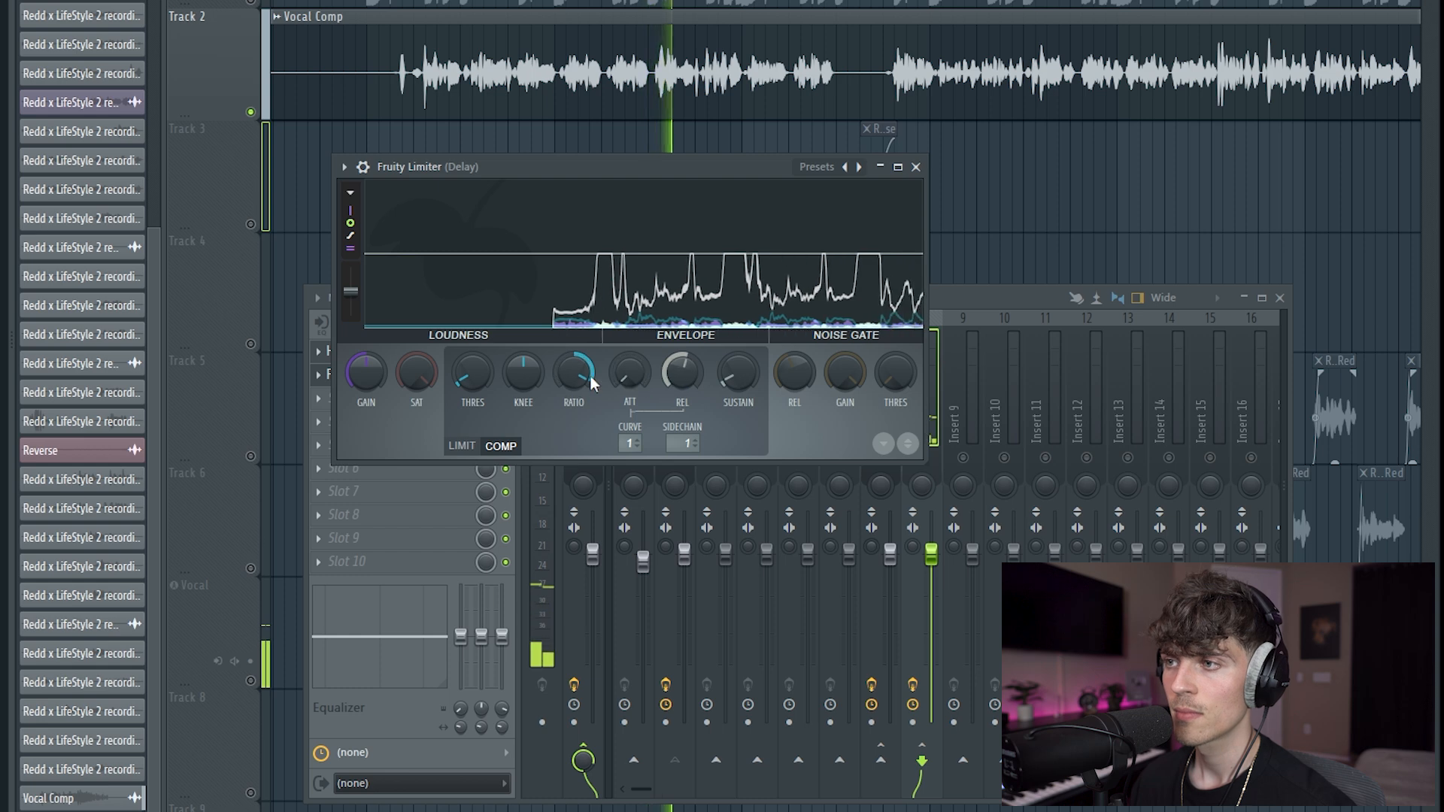
{"action": "mouse_move", "coordinate": [686, 381]}
{"action": "left_mouse_down"}
{"action": "mouse_move", "coordinate": [685, 410]}
{"action": "mouse_move", "coordinate": [685, 354]}
{"action": "left_mouse_up"}
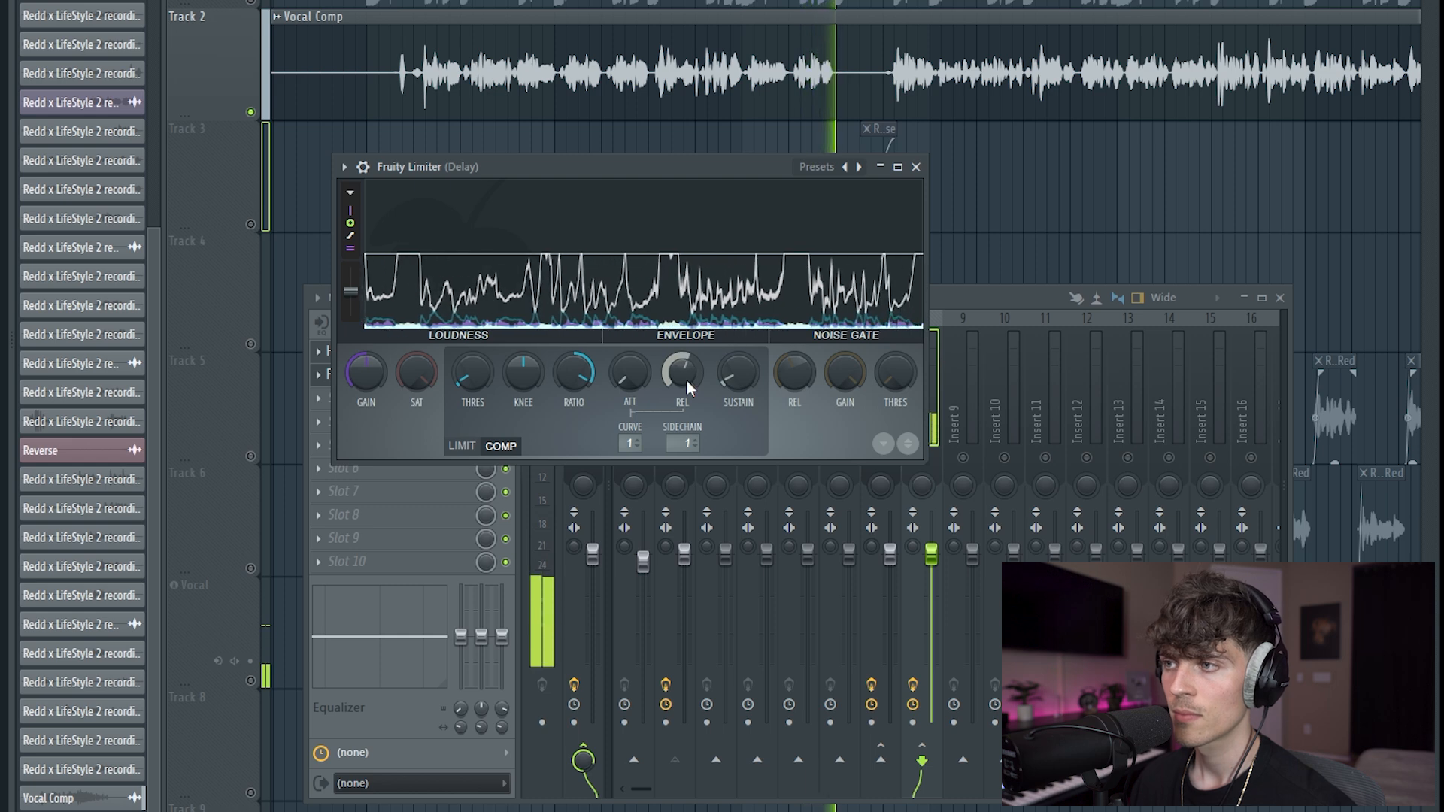
{"action": "key", "text": "space"}
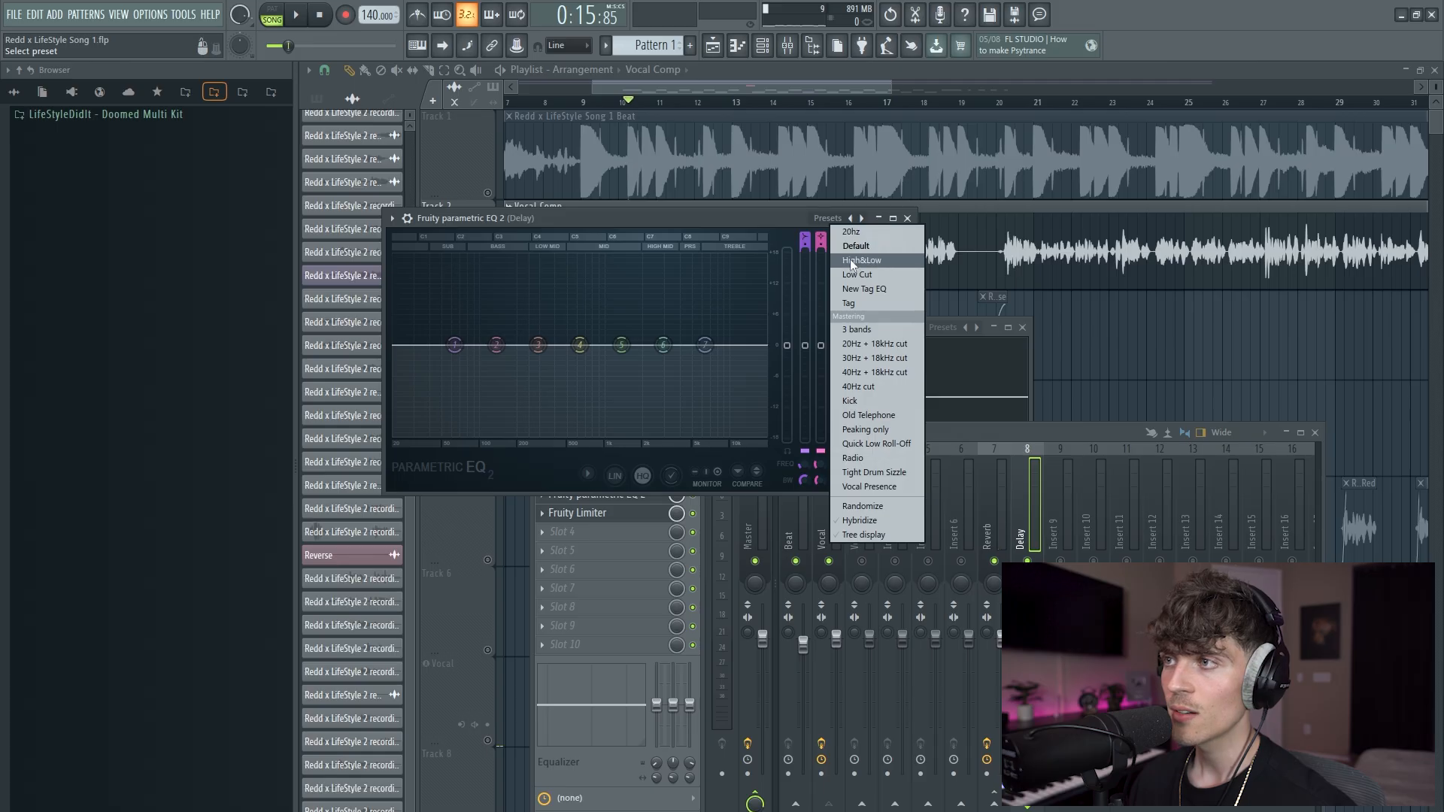
Load the High&Low preset in the Delay channel's Fruity parametric EQ 2 and adjust its low-cut and high-cut frequencies during playback.
{"action": "left_click", "coordinate": [858, 274]}
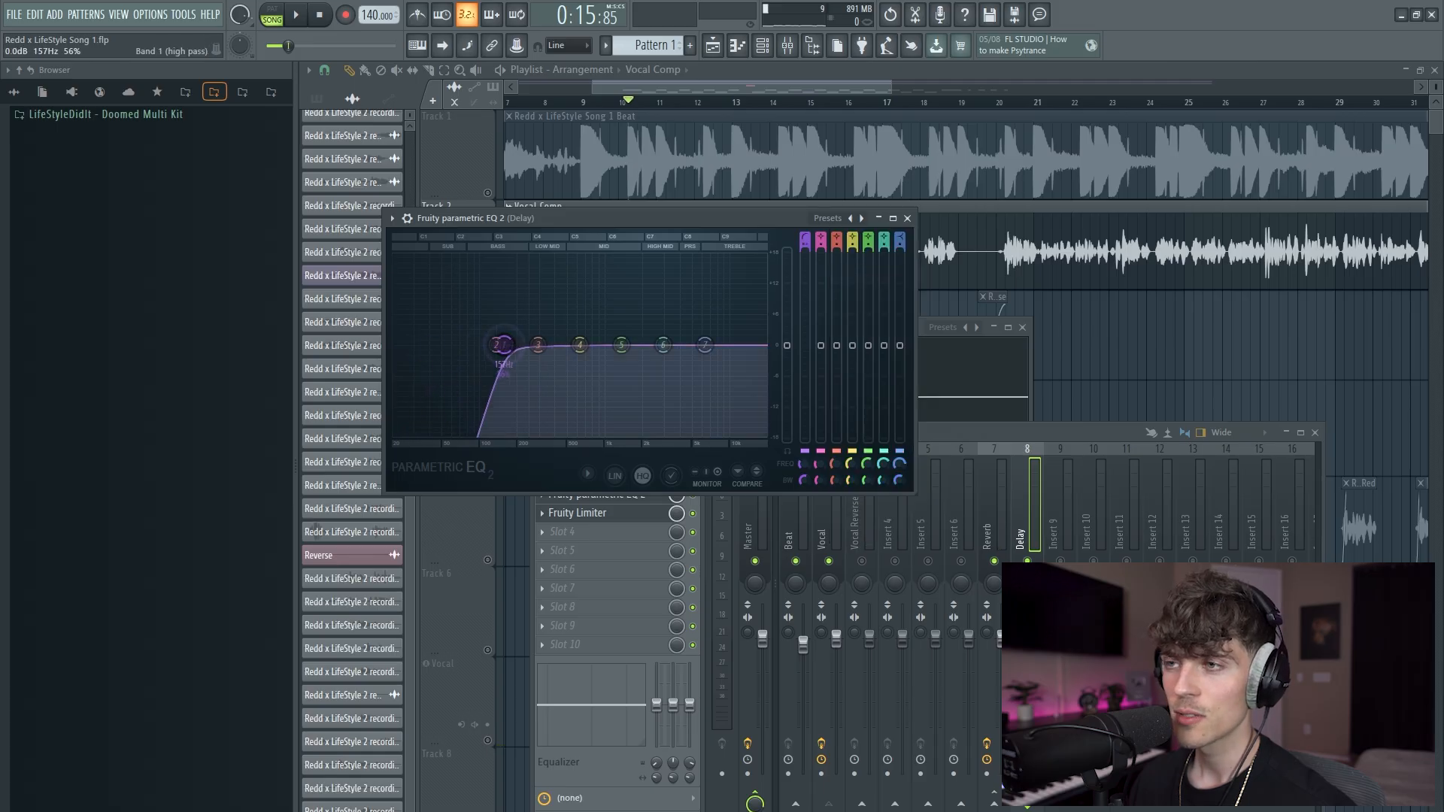
{"action": "left_click", "coordinate": [826, 220]}
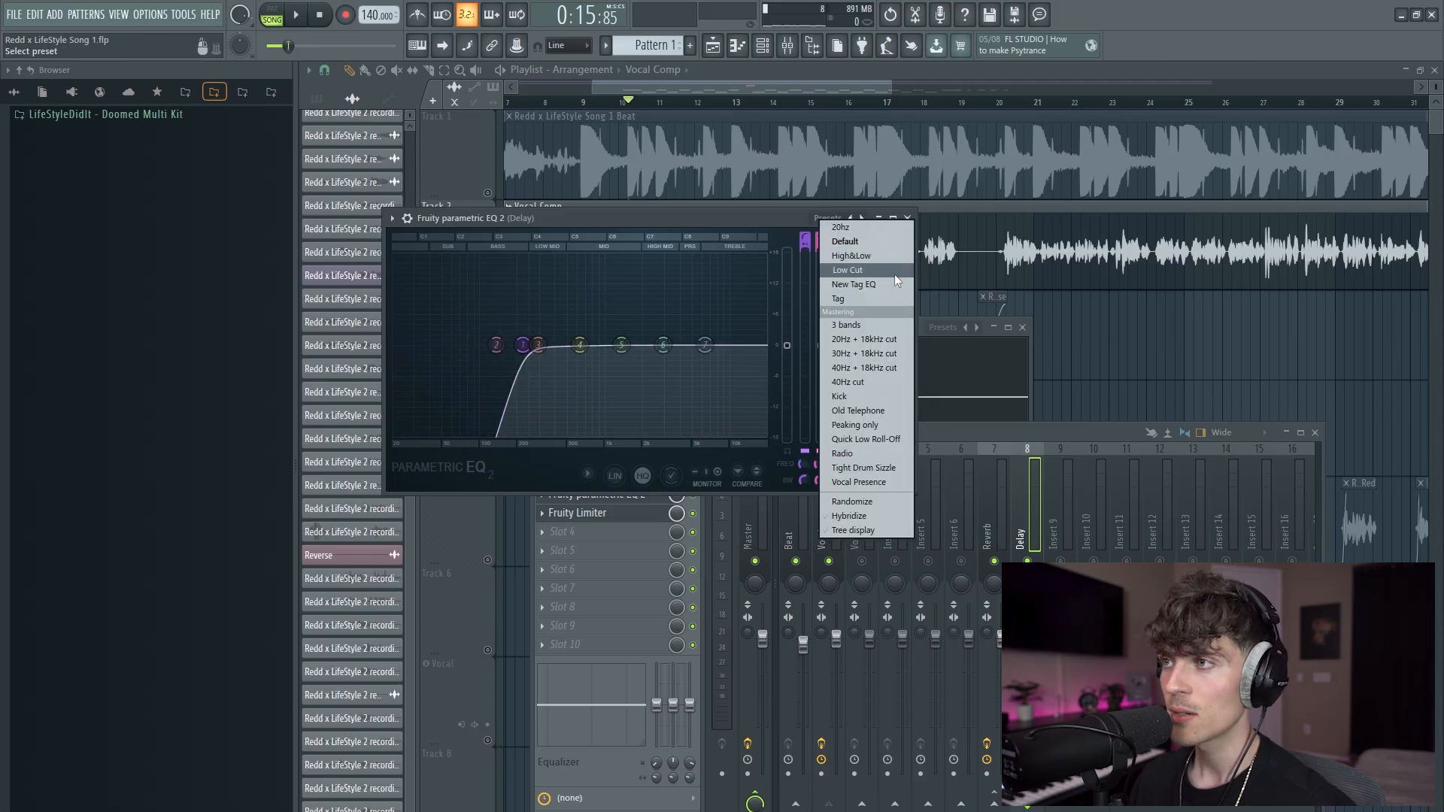
{"action": "left_click", "coordinate": [852, 256]}
{"action": "left_click_drag", "start_coordinate": [703, 376], "coordinate": [686, 376]}
{"action": "left_click_drag", "start_coordinate": [508, 345], "coordinate": [524, 345]}
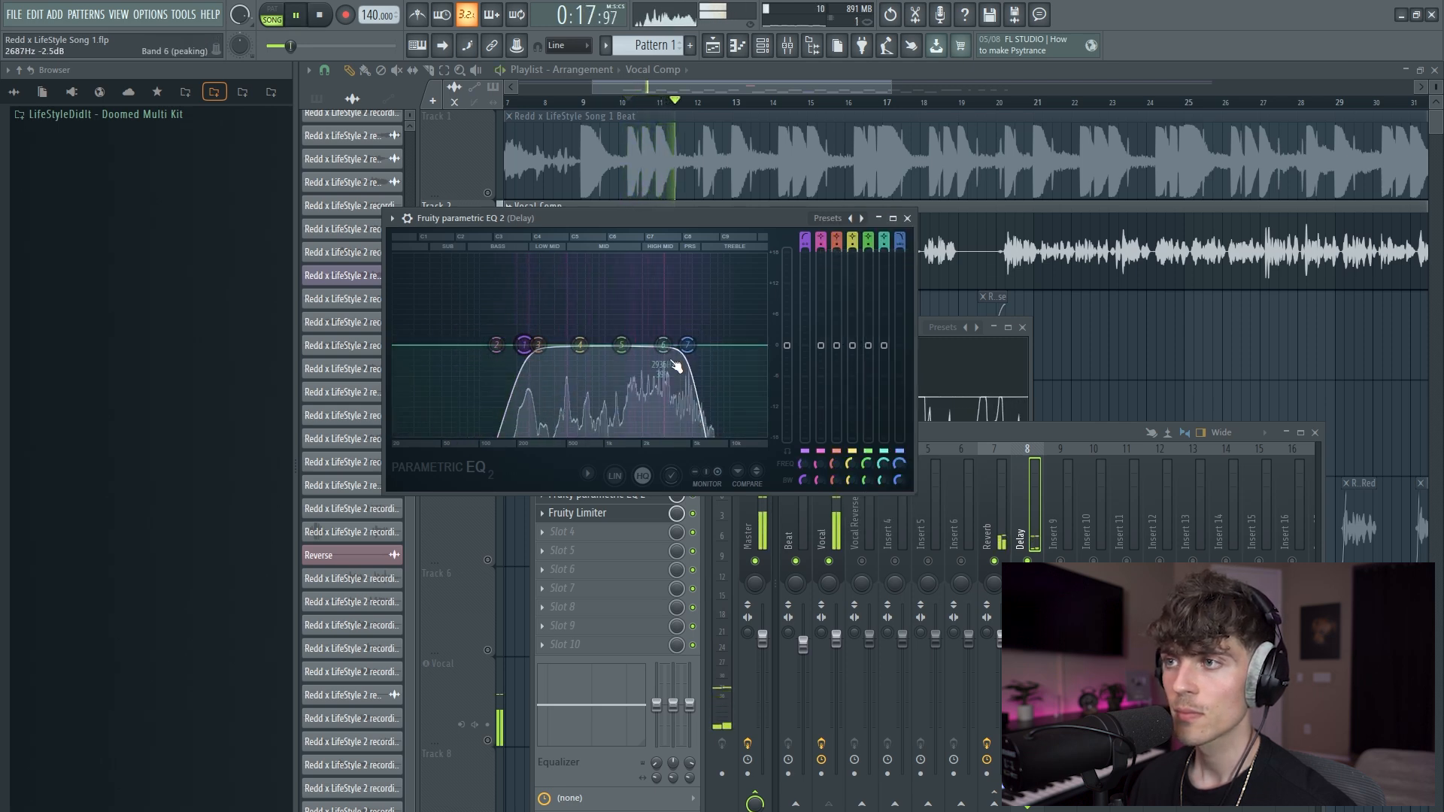
{"action": "left_click_drag", "start_coordinate": [539, 345], "coordinate": [546, 346]}
{"action": "left_click_drag", "start_coordinate": [1020, 632], "coordinate": [1019, 645]}
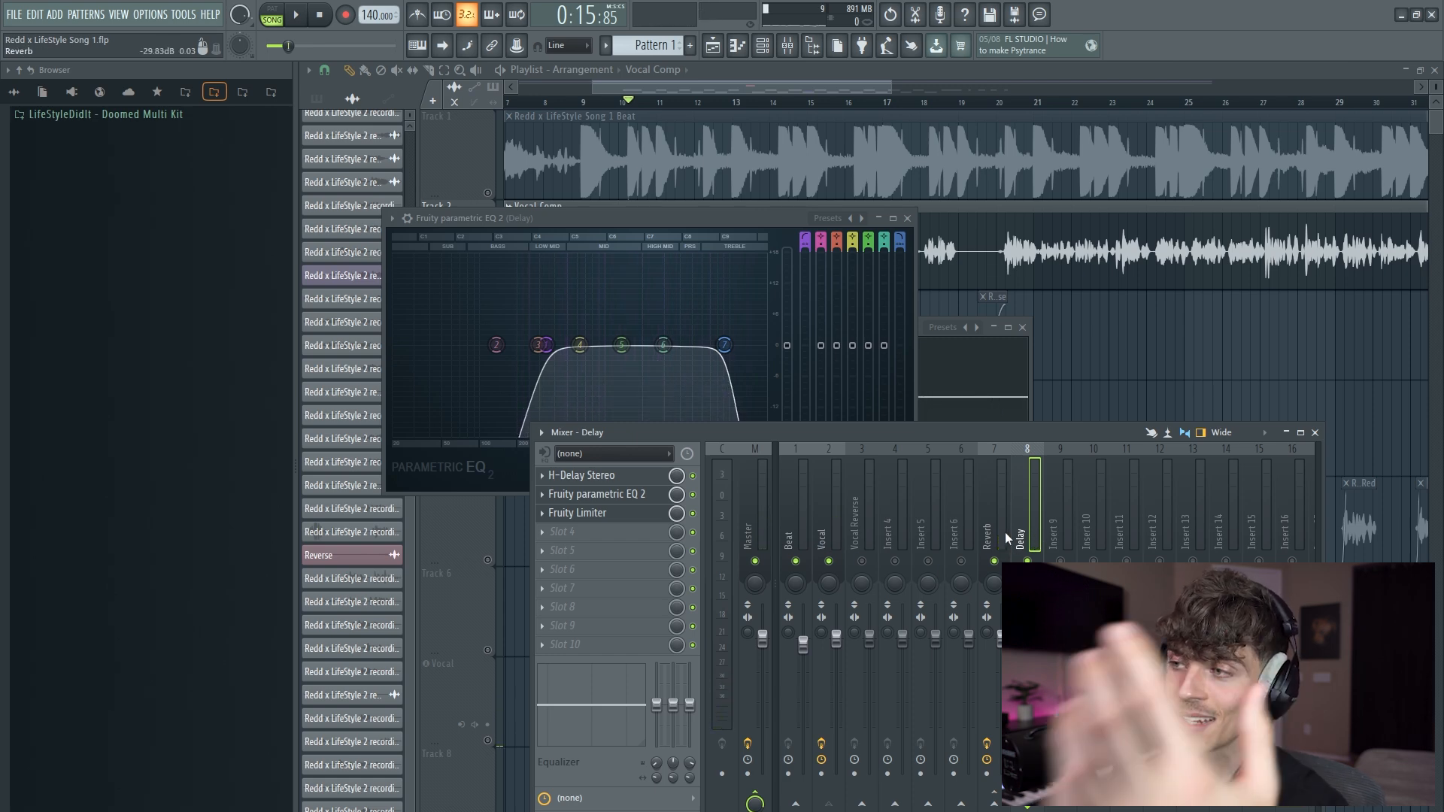
Add Fruity Reeverb 2 after Fruity Limiter on the Delay channel.
{"action": "left_click", "coordinate": [570, 534]}
{"action": "mouse_move", "coordinate": [770, 501]}
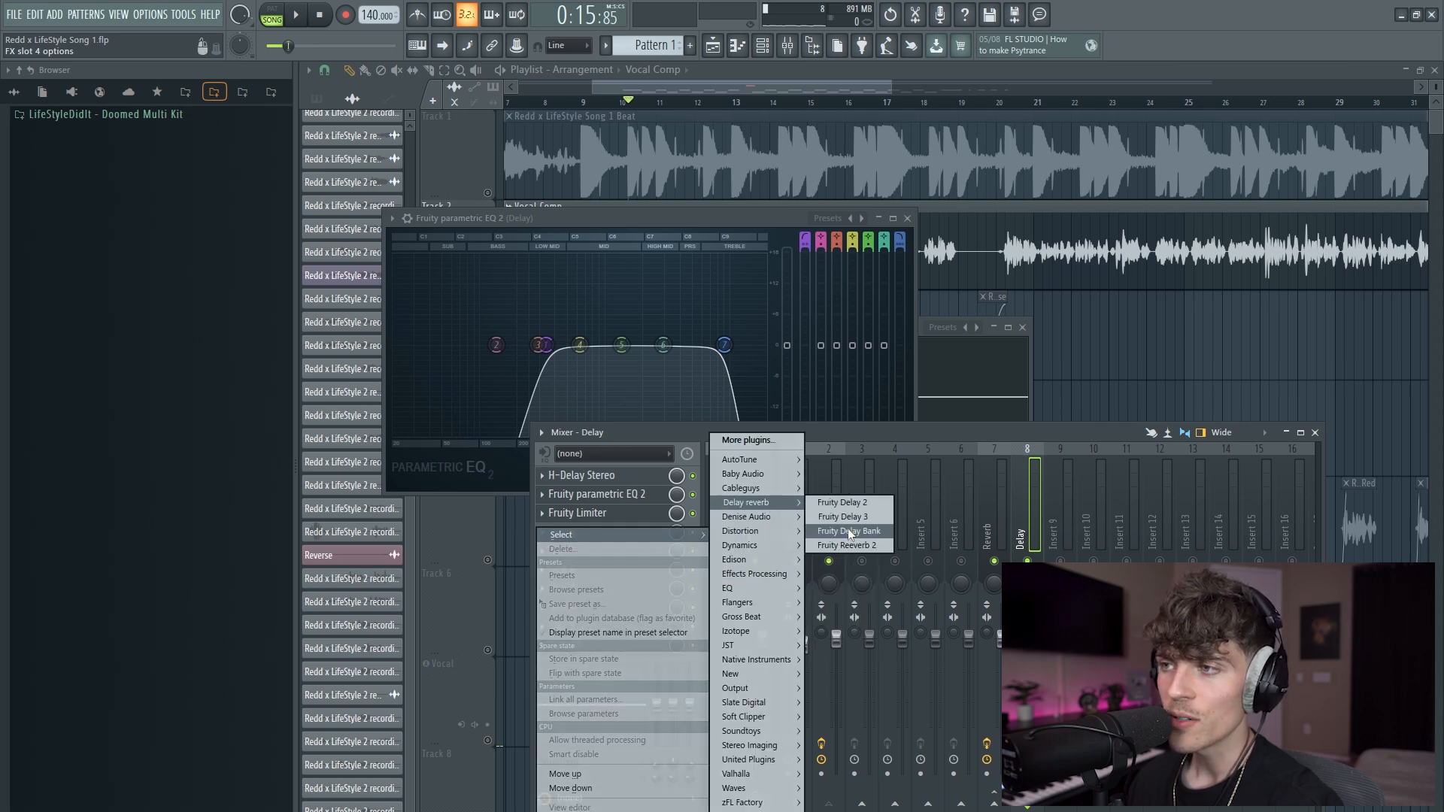
{"action": "left_click", "coordinate": [844, 546]}
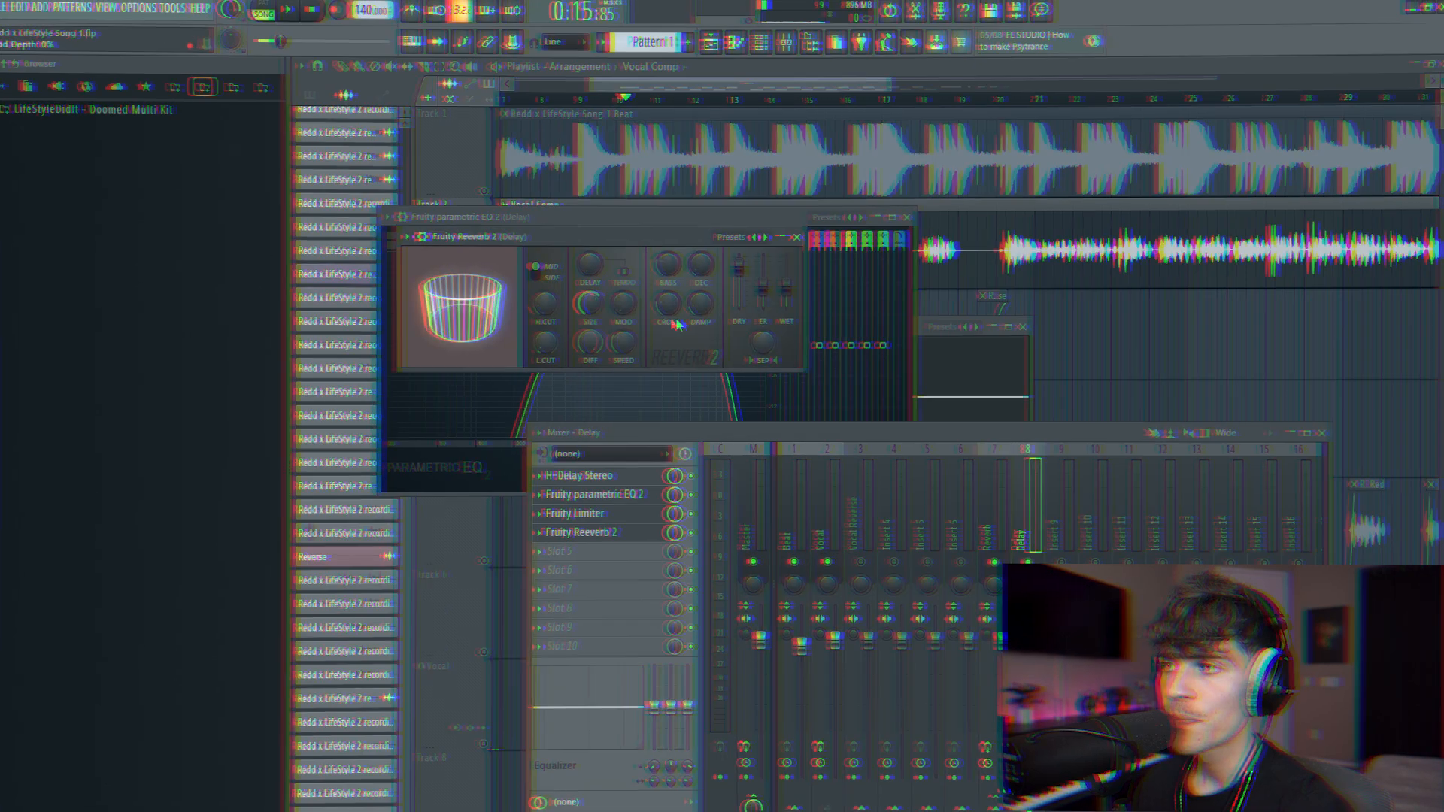